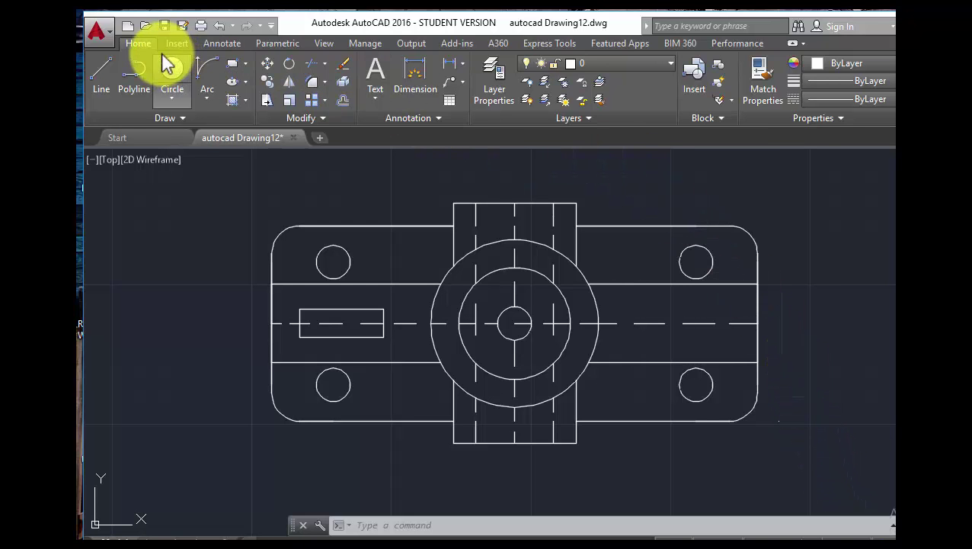
Step: Add the overall 174 width dimension from the part's left edge to its right edge
left_click(419, 74)
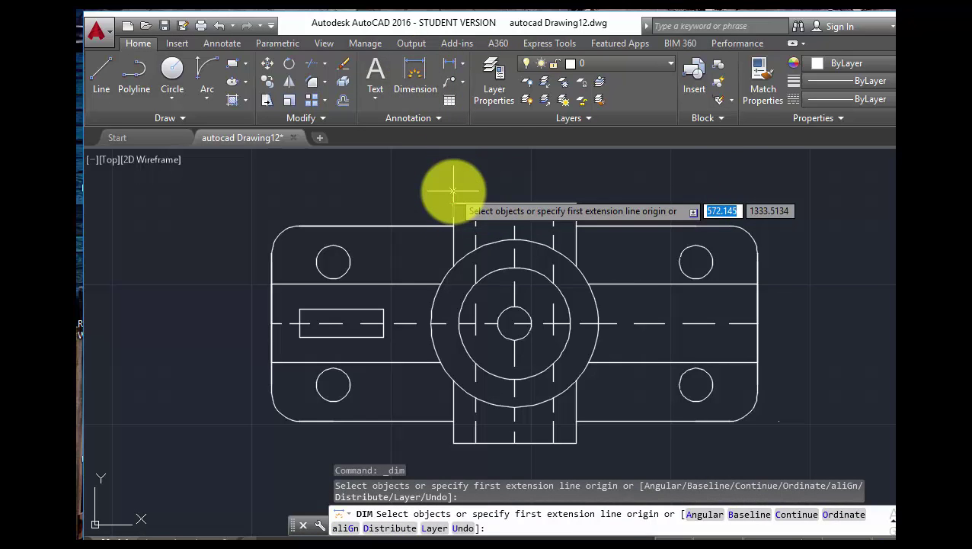
key("Escape")
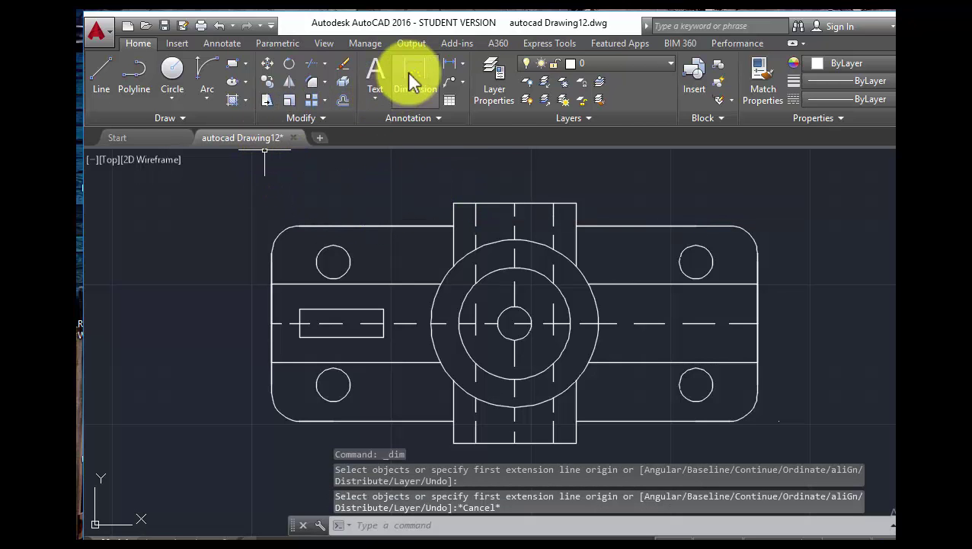
left_click(403, 77)
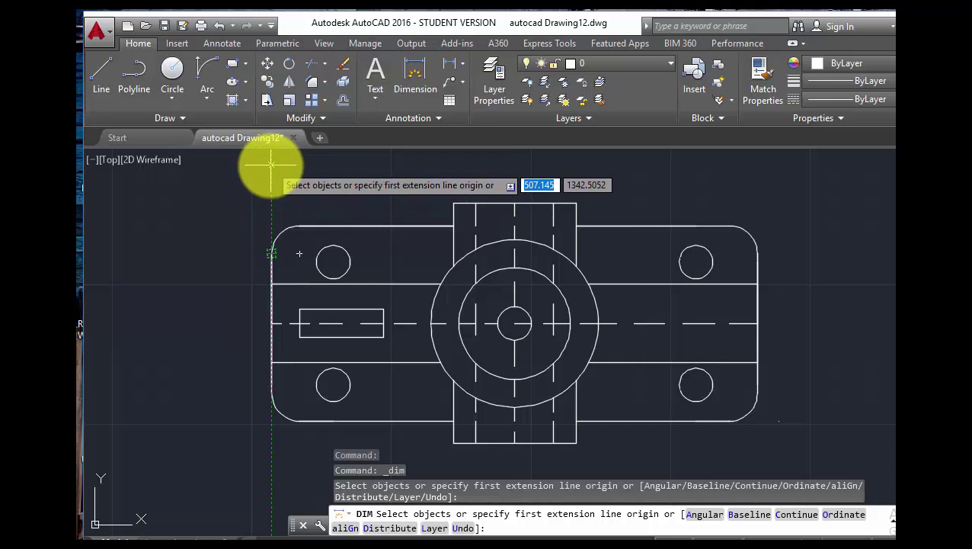
left_click(270, 162)
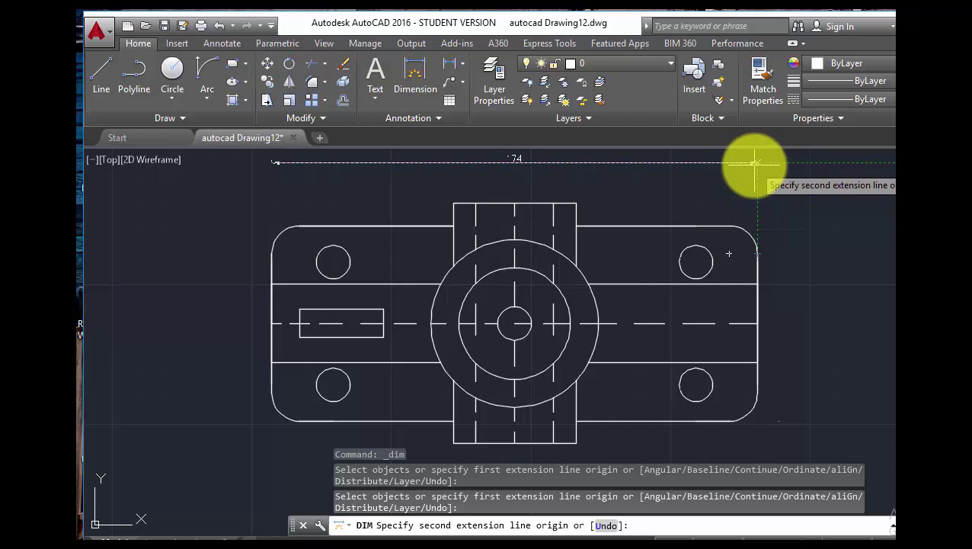
left_click(757, 163)
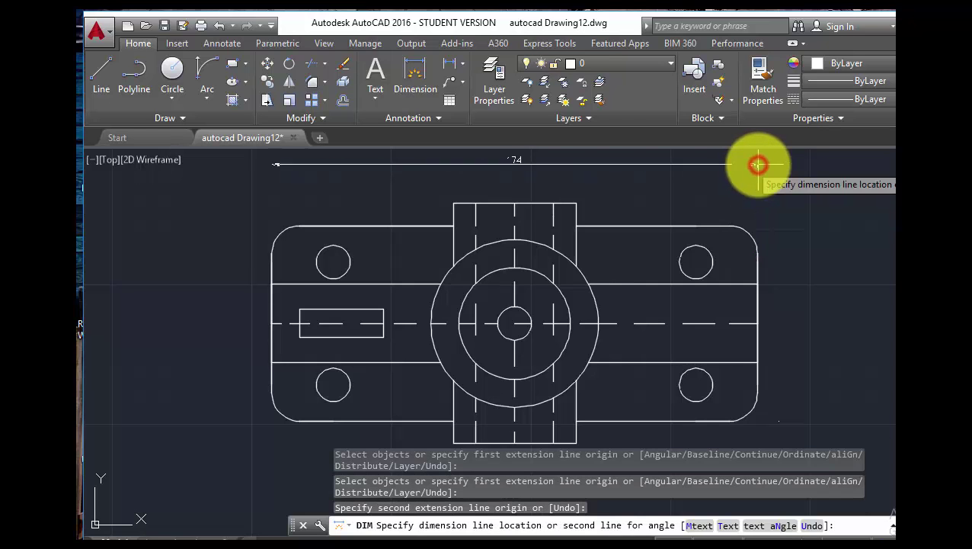
left_click(757, 164)
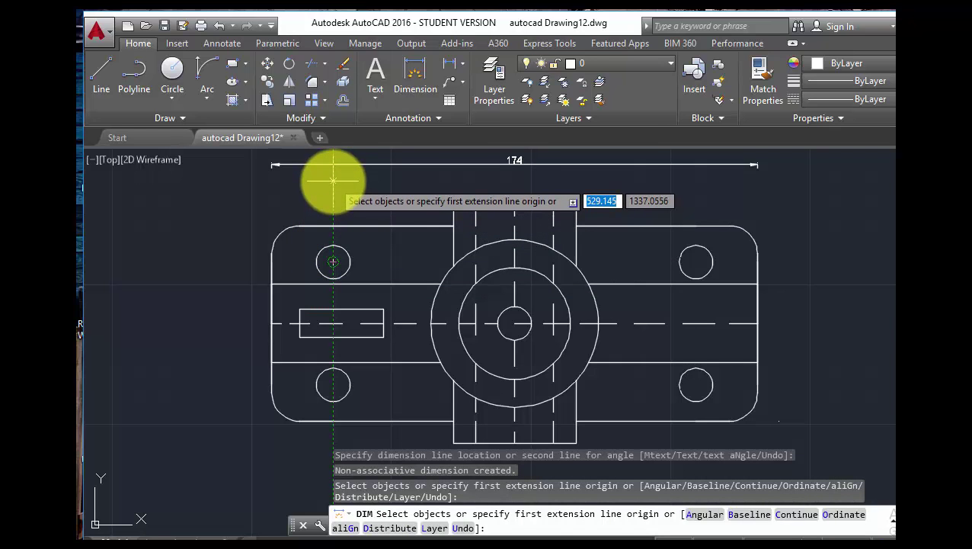
Step: Dimension the 130 spacing between the top-left and top-right hole centres, below the 174
left_click(333, 181)
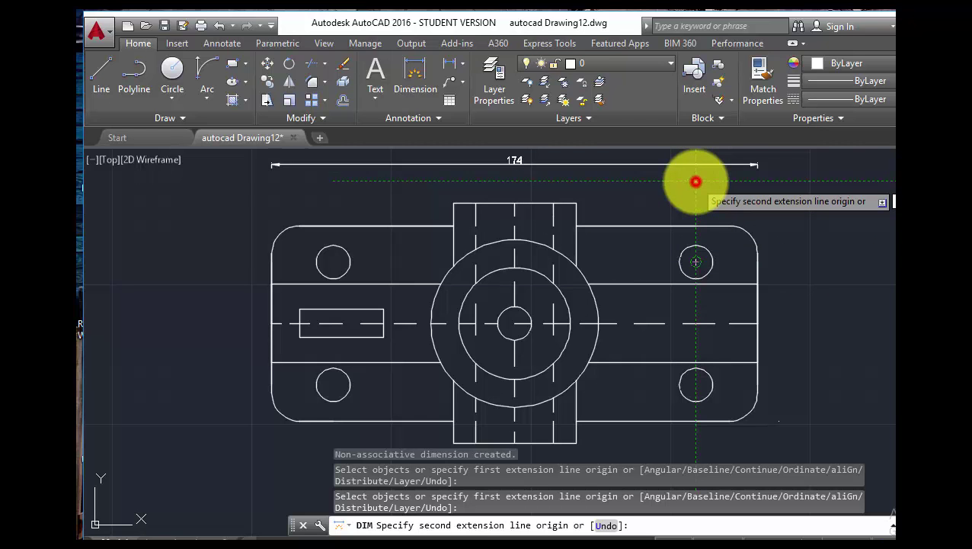
left_click(695, 181)
left_click(695, 180)
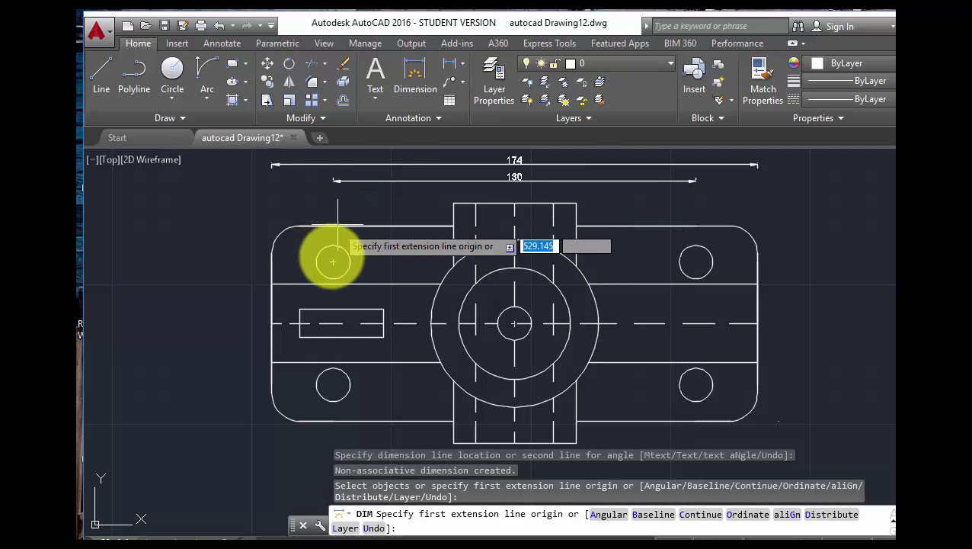
left_click(404, 78)
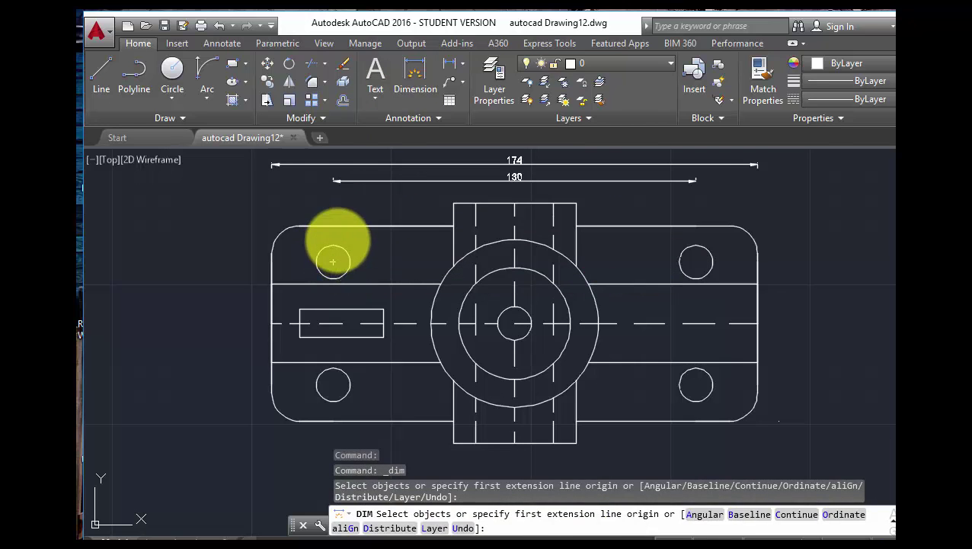
Step: Add a 22 dimension from the part's left edge to the top-left hole centre
left_click(399, 76)
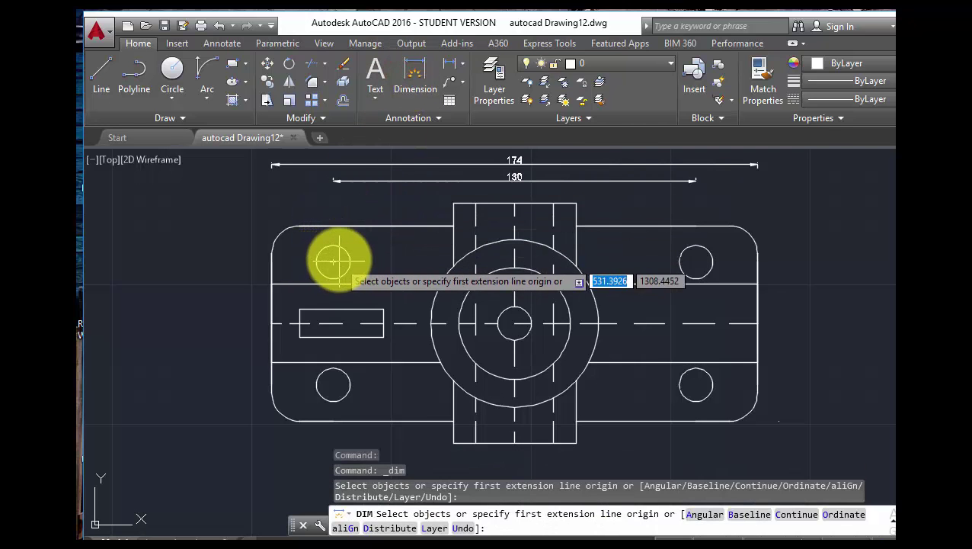
key("Return")
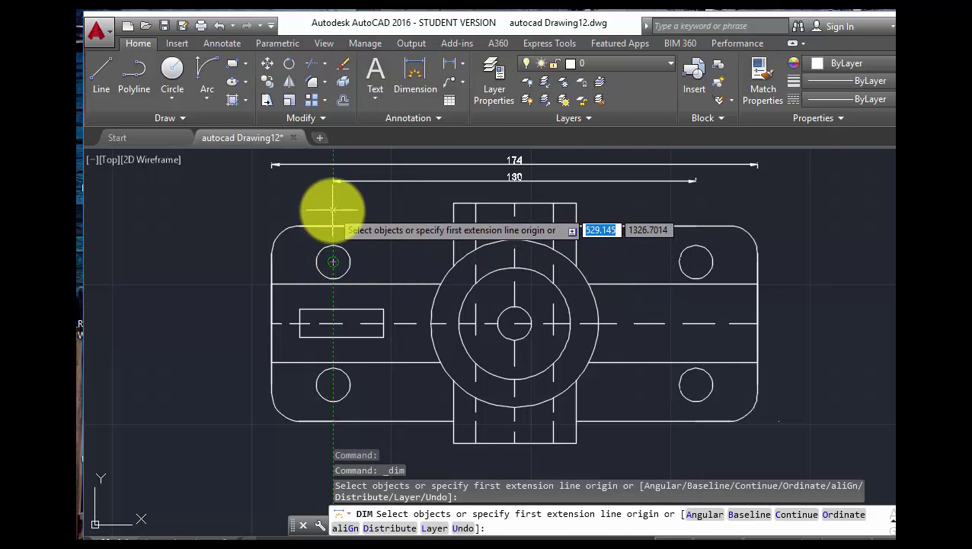
left_click(333, 211)
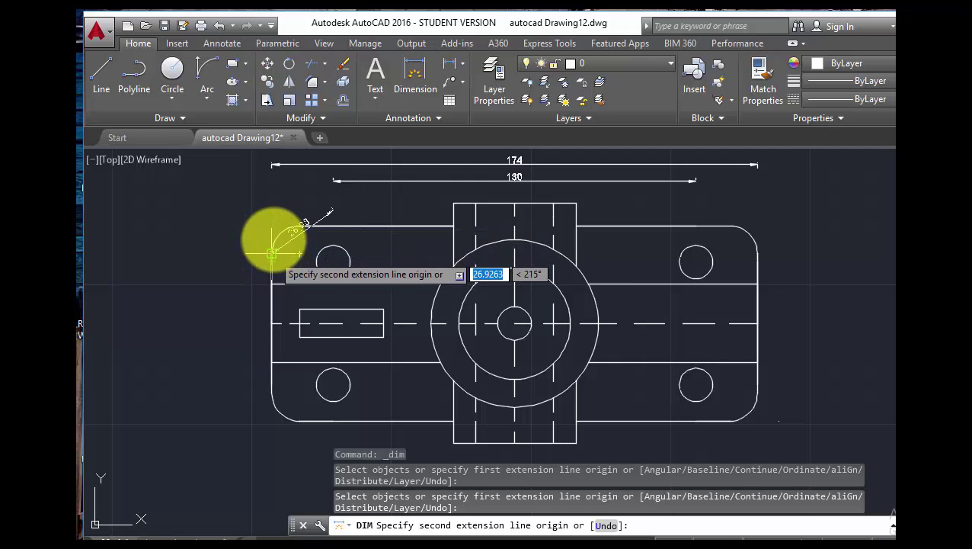
left_click(272, 208)
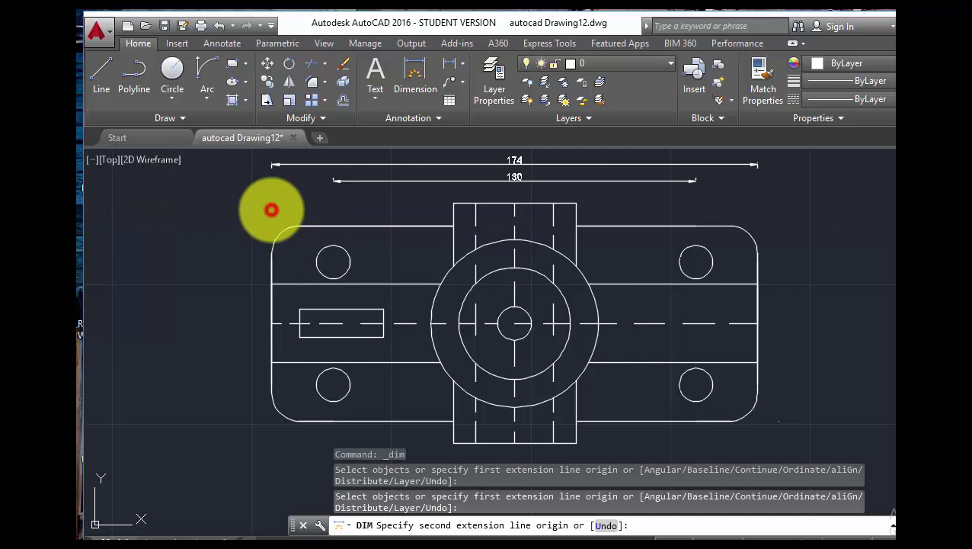
left_click(272, 208)
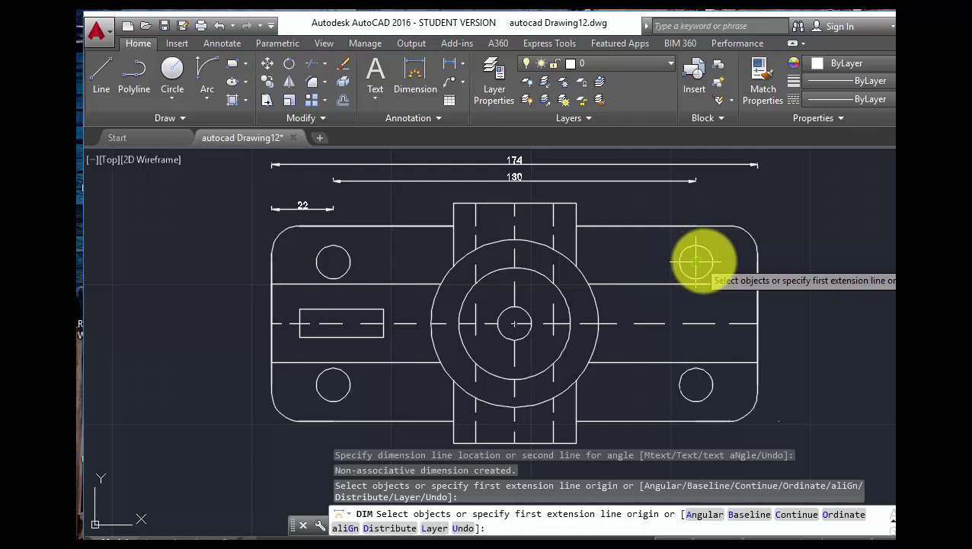
Step: Add a 12 dimension across the top-right bolt hole, placed above it
left_click(710, 261)
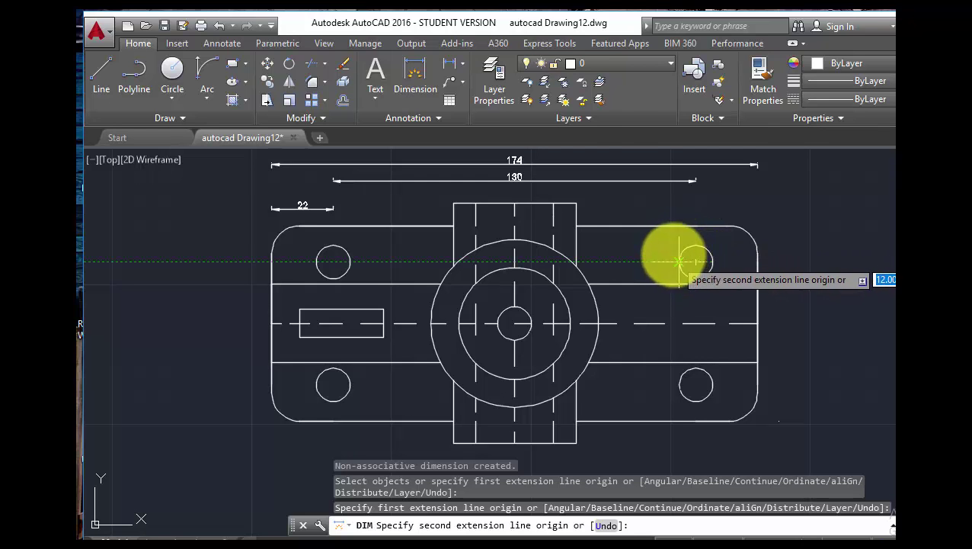
left_click(678, 261)
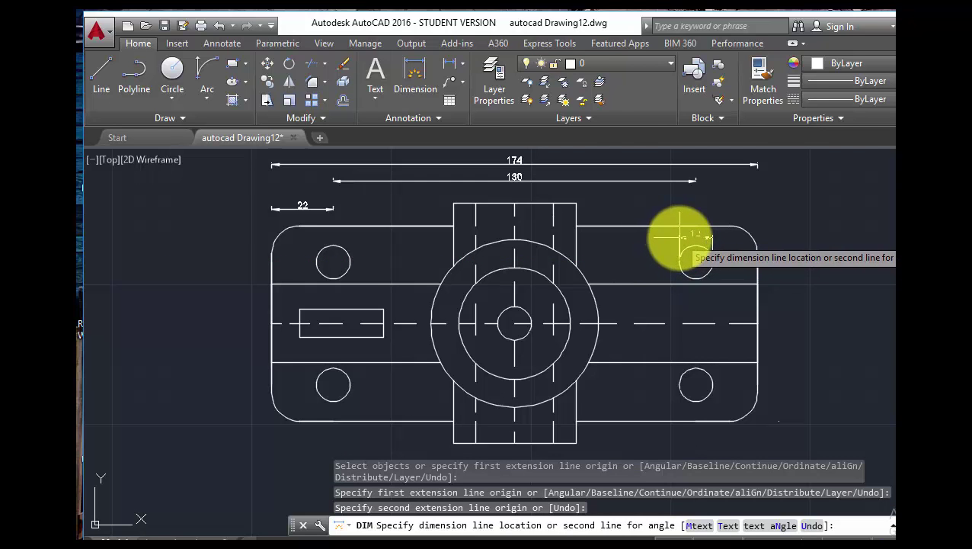
left_click(680, 237)
left_click(679, 233)
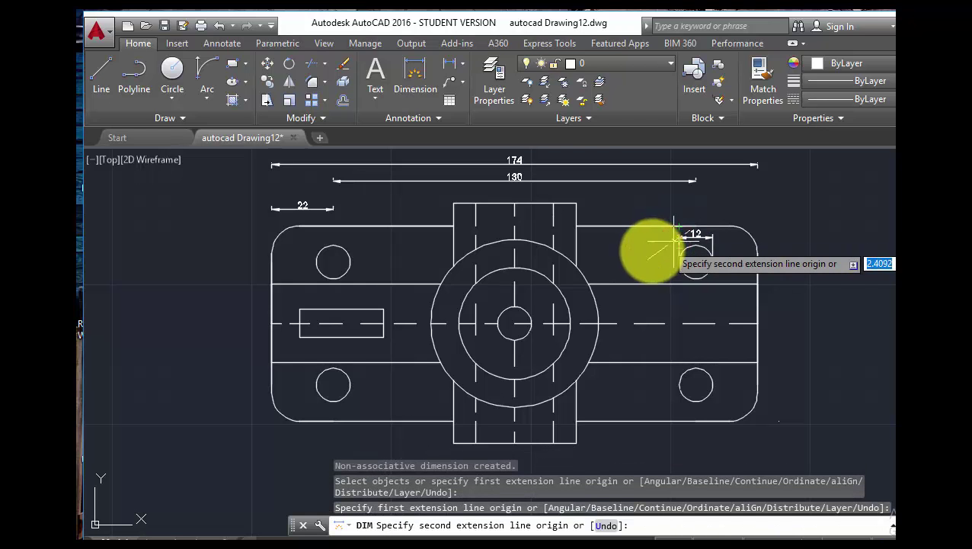
key("Escape")
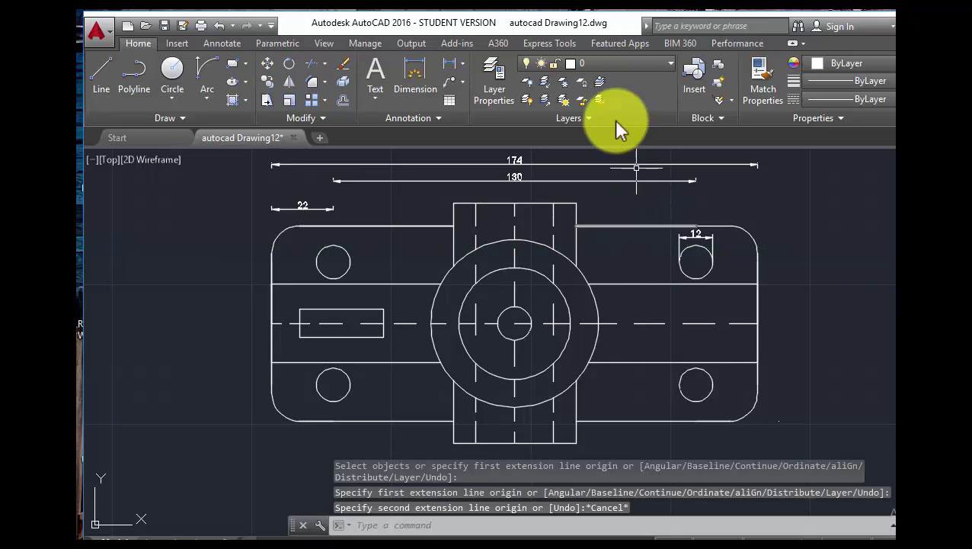
Step: Add 12 dimensions across the top-left, bottom-left and bottom-right bolt holes
left_click(416, 81)
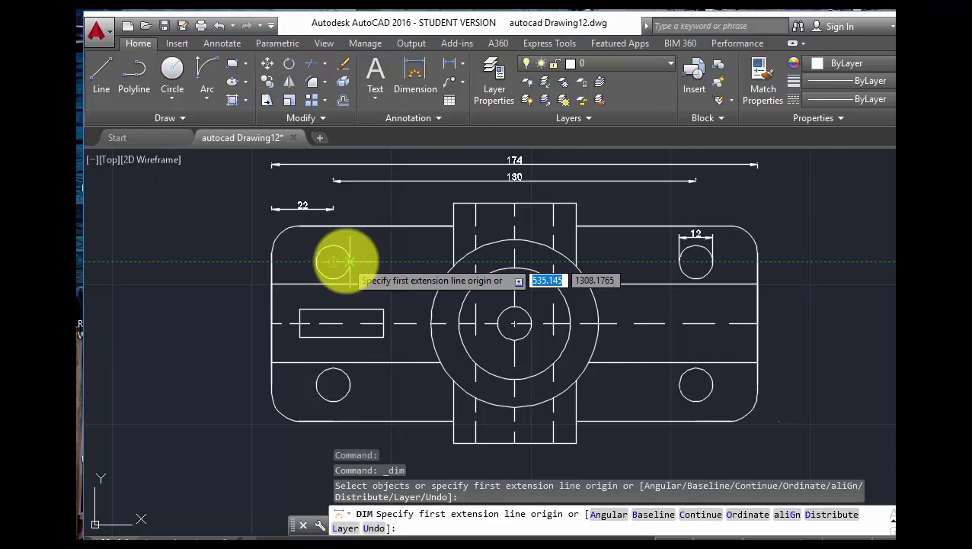
left_click(346, 261)
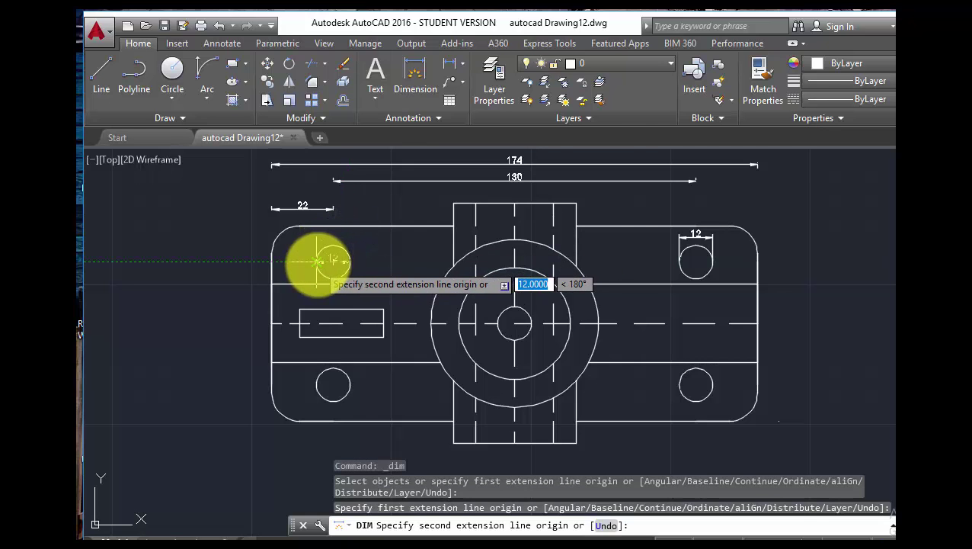
left_click(317, 263)
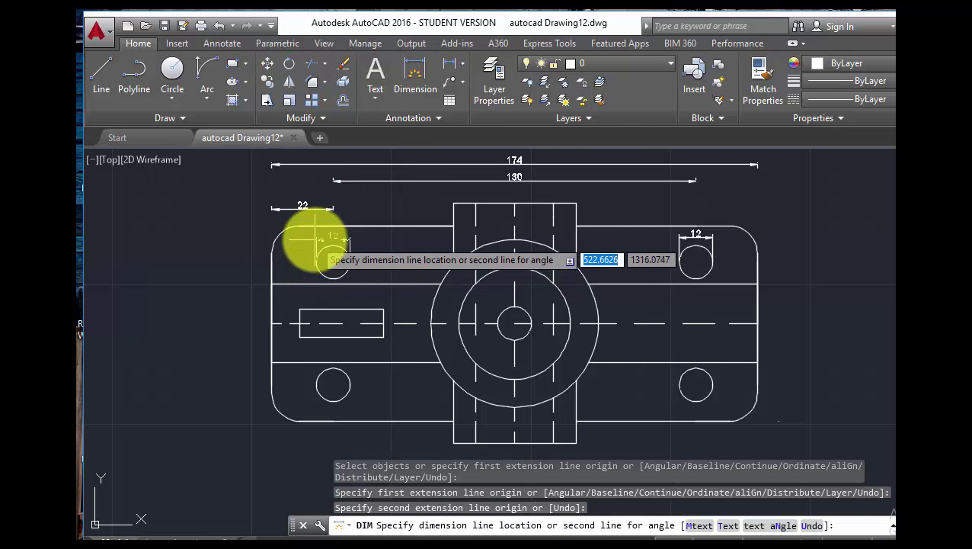
left_click(316, 240)
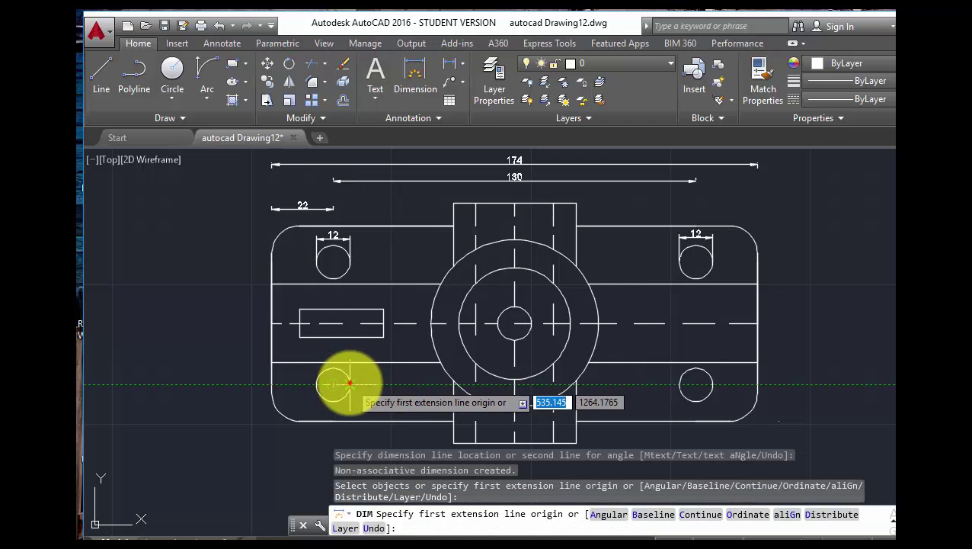
left_click(349, 384)
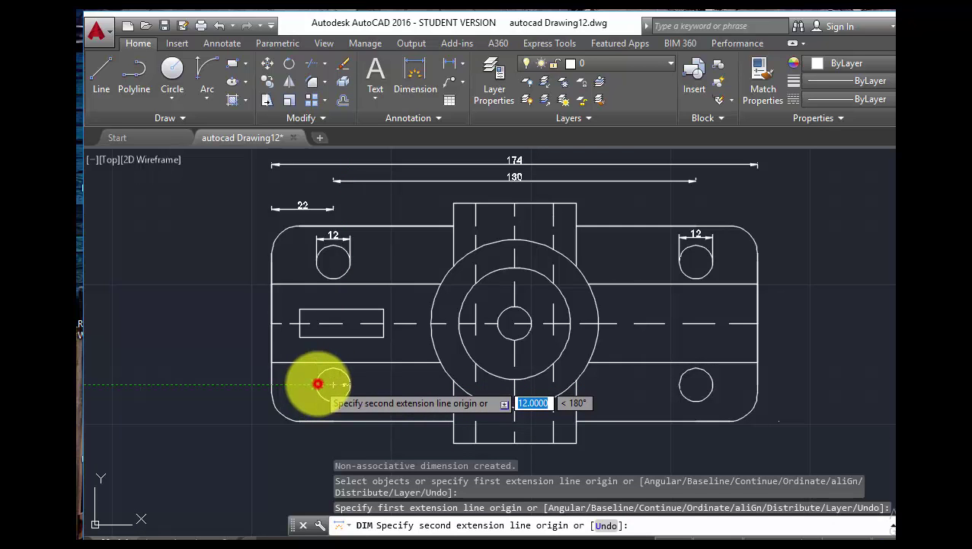
left_click(317, 383)
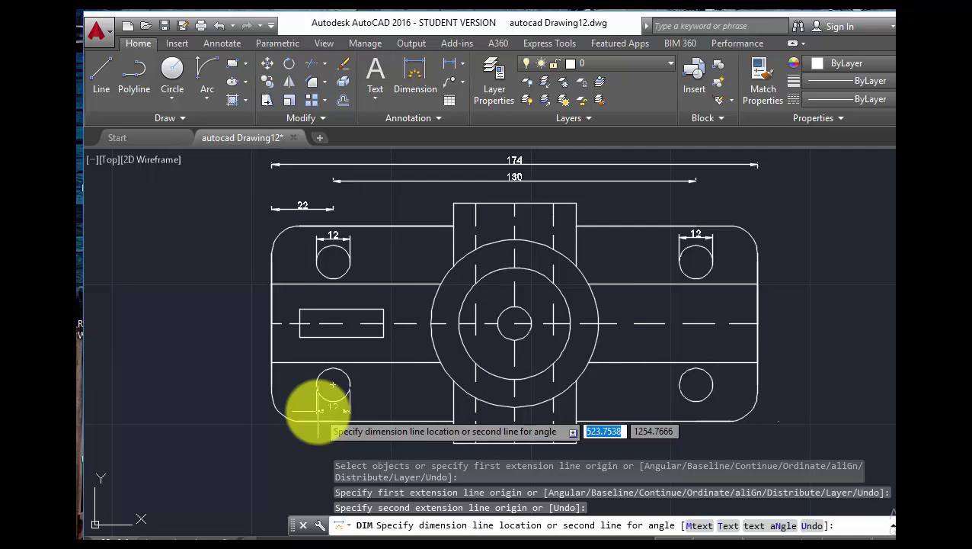
left_click(318, 411)
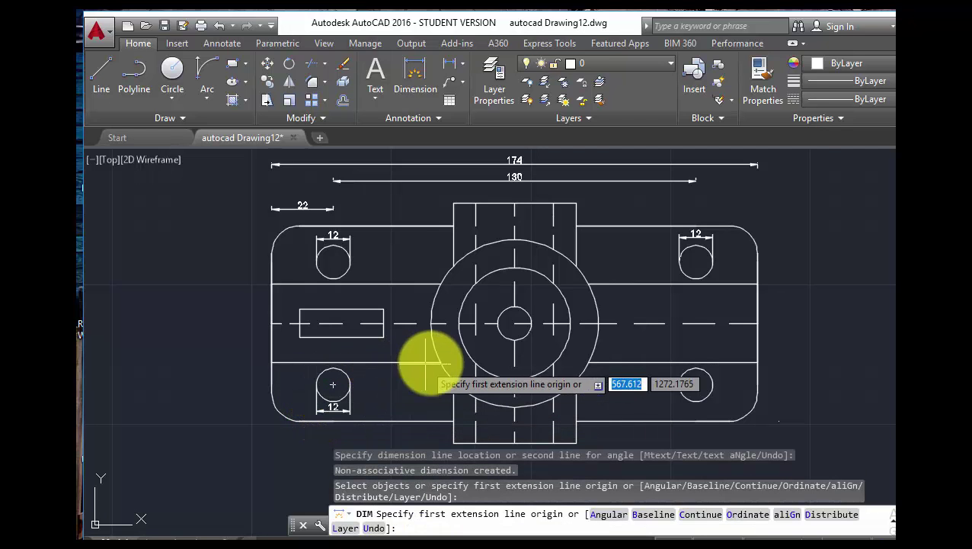
left_click(413, 76)
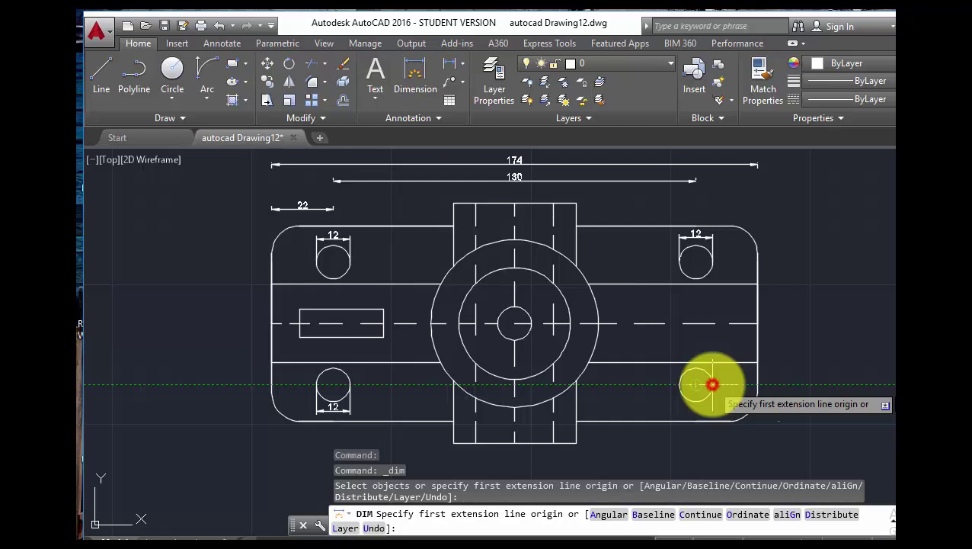
left_click(711, 384)
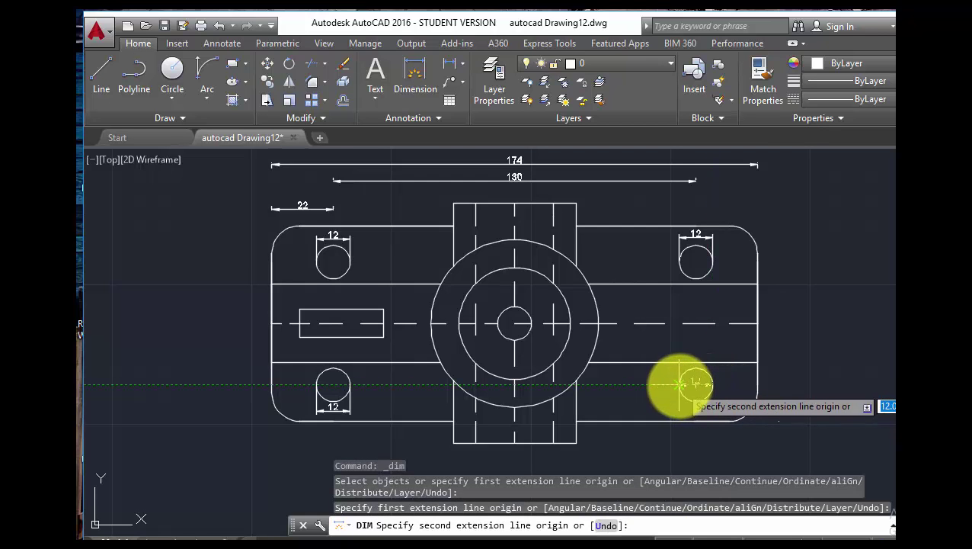
left_click(679, 386)
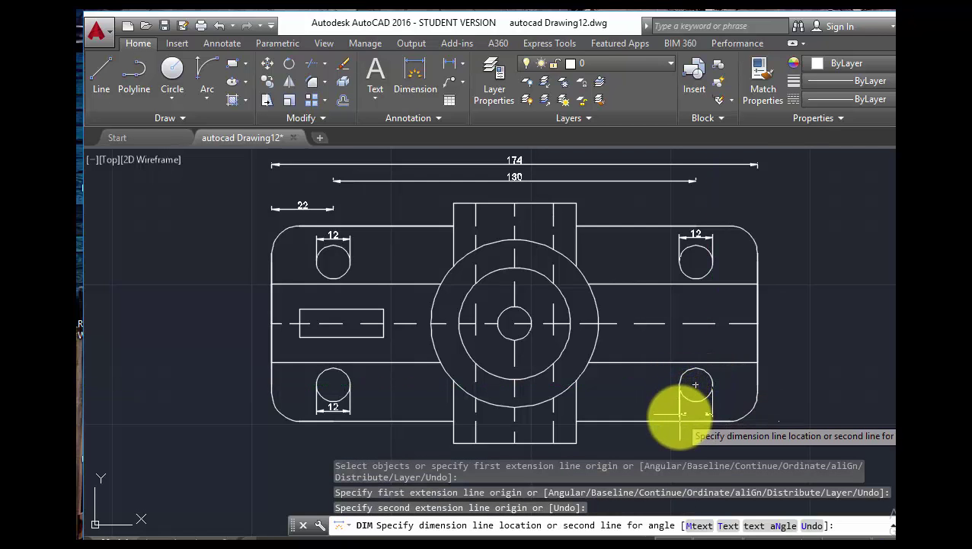
left_click(678, 412)
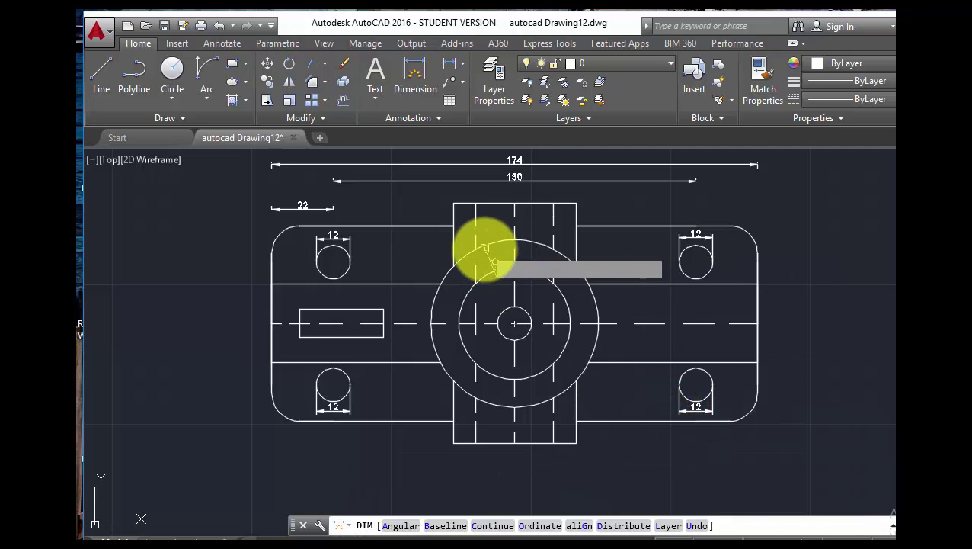
Step: Dimension the large outer circle's height as 60, placed to its right
key("Return")
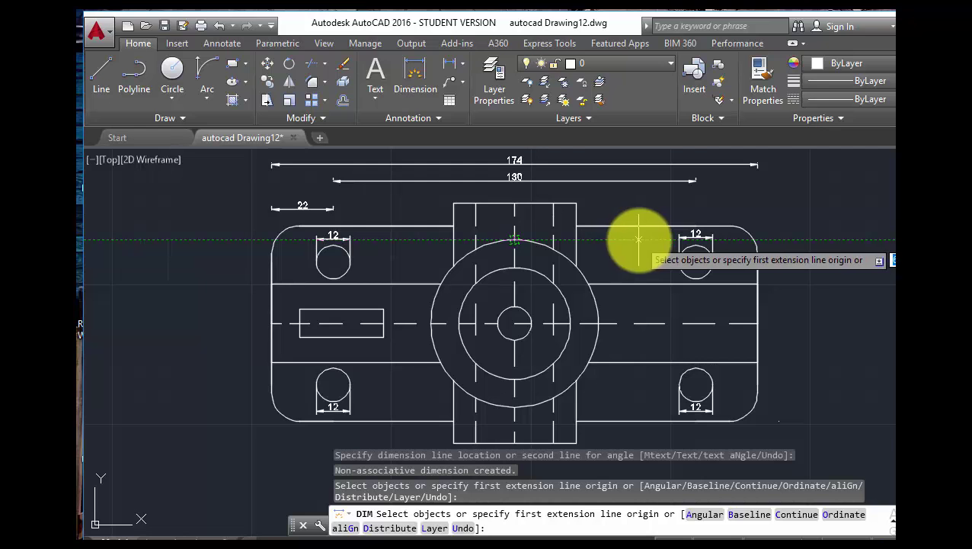
left_click(645, 239)
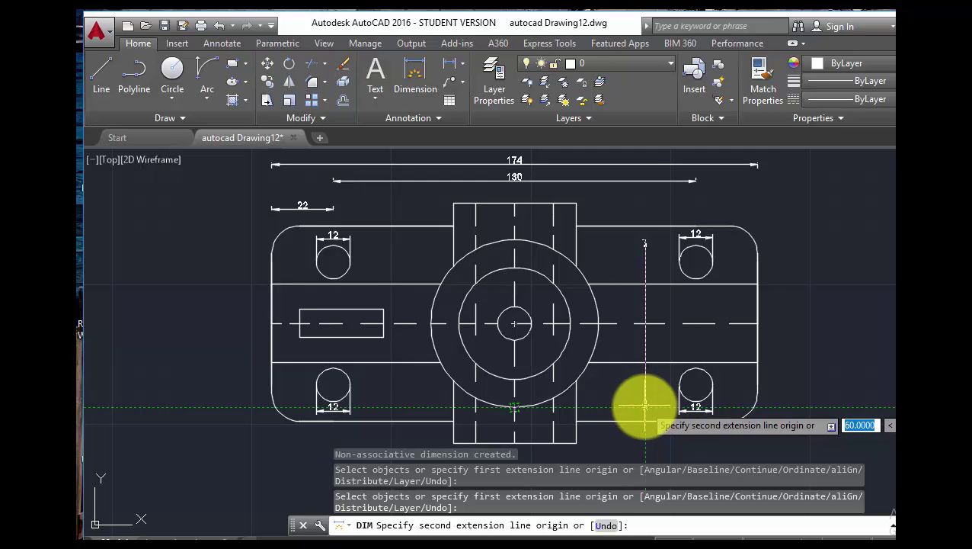
left_click(645, 407)
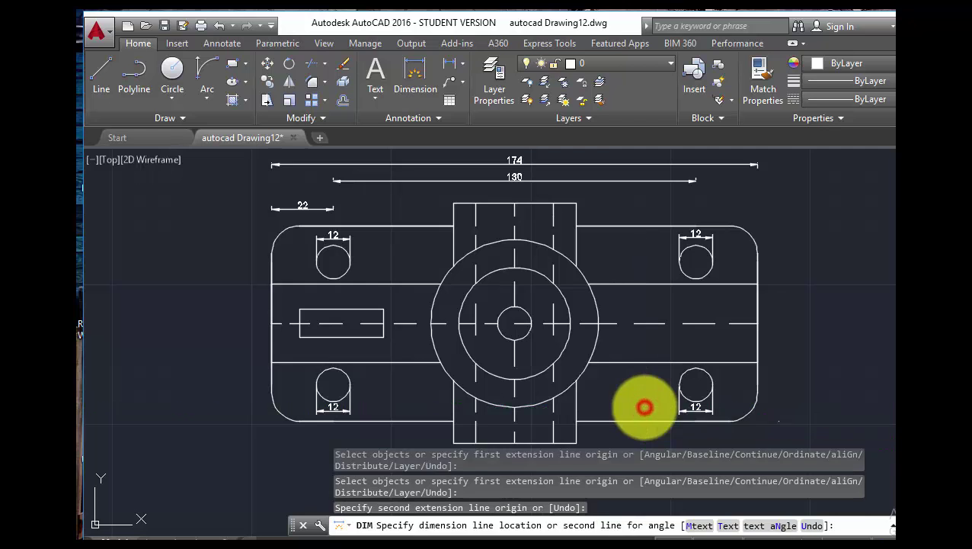
left_click(644, 405)
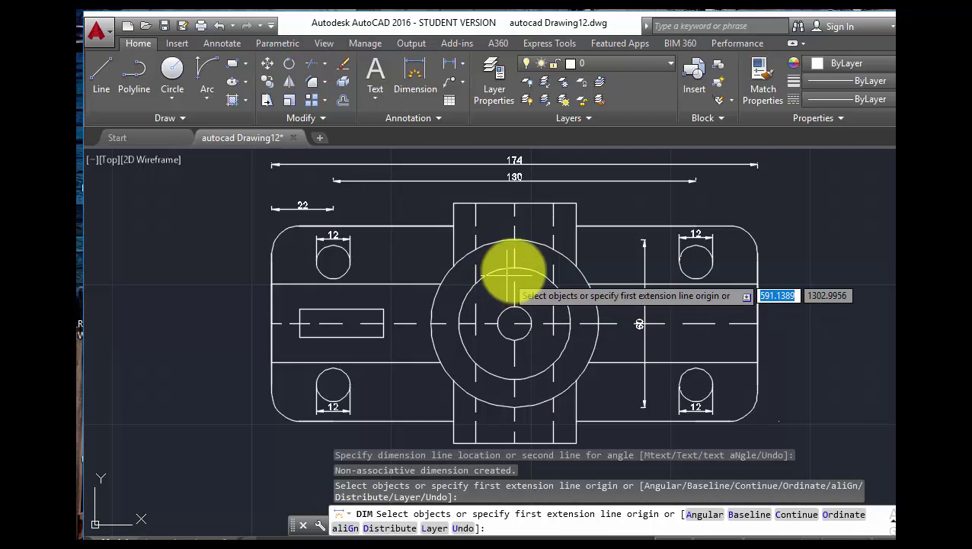
Step: Add a vertical 40 dimension across the middle circle, between it and the 60
left_click(412, 69)
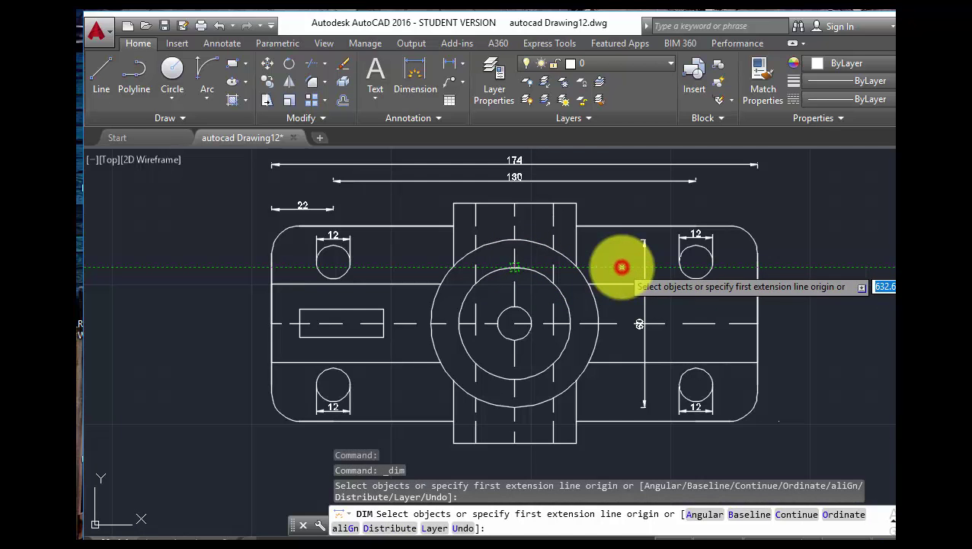
left_click(622, 266)
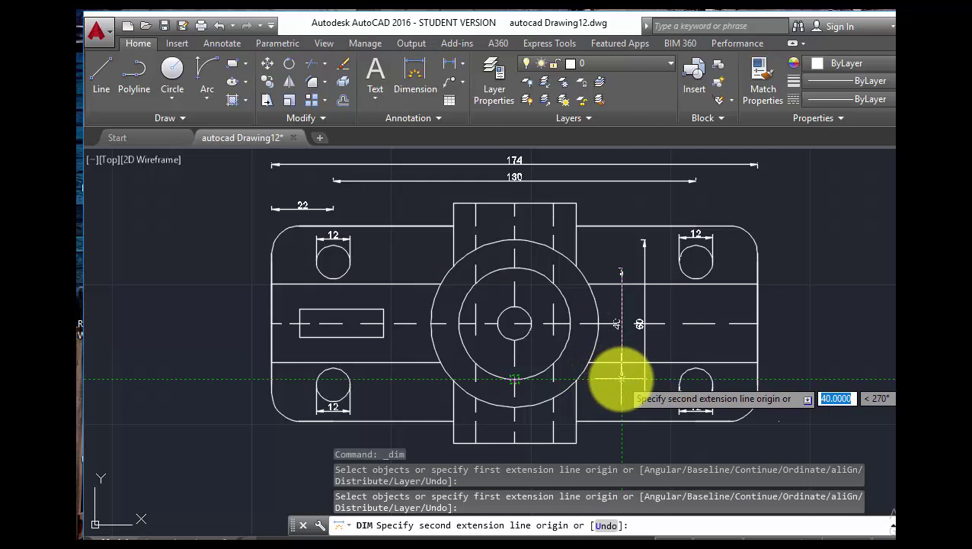
left_click(622, 378)
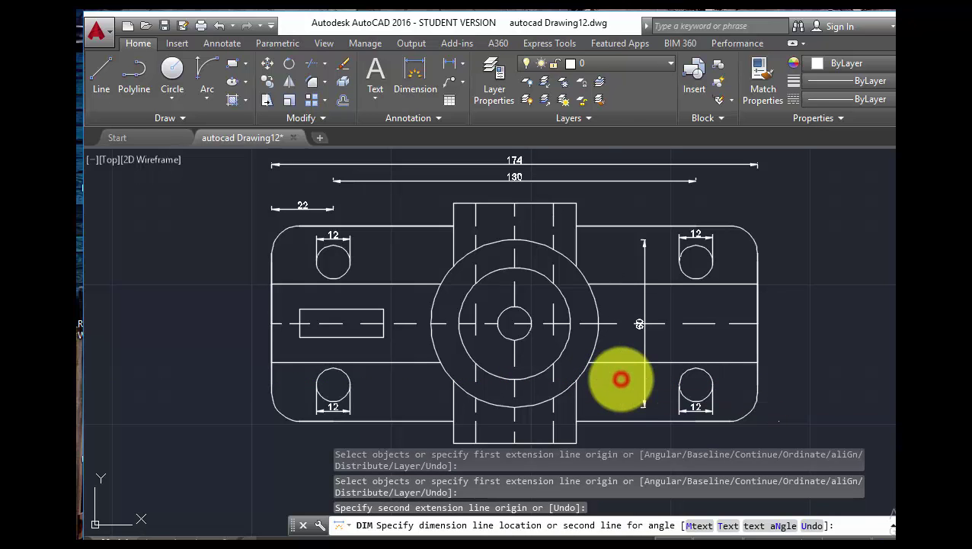
left_click(621, 379)
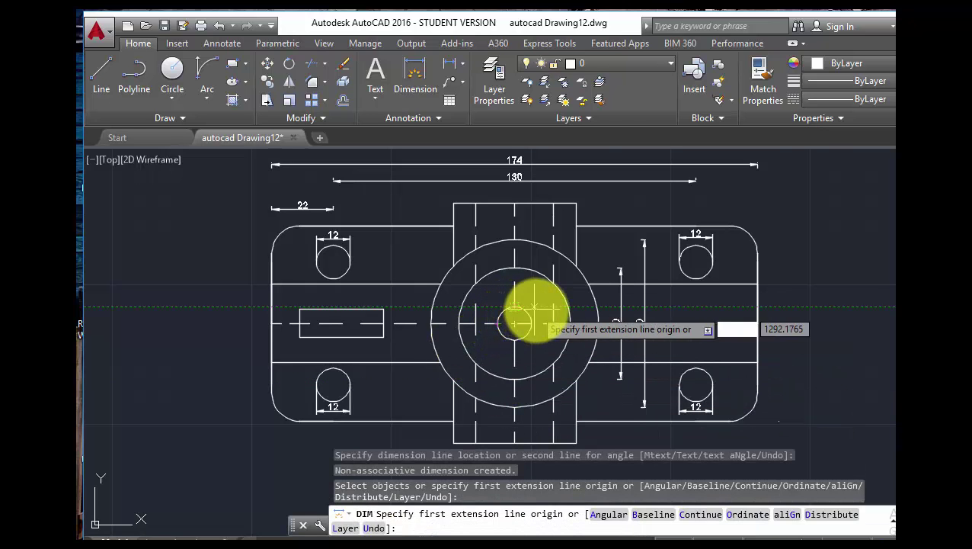
Step: Add a vertical 12 dimension across the small inner circle
left_click(580, 308)
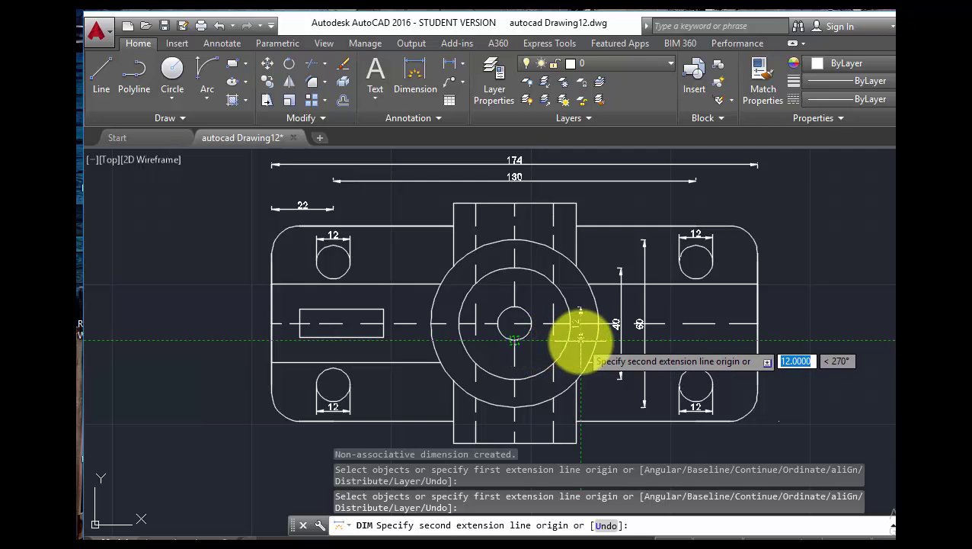
left_click(580, 340)
left_click(579, 340)
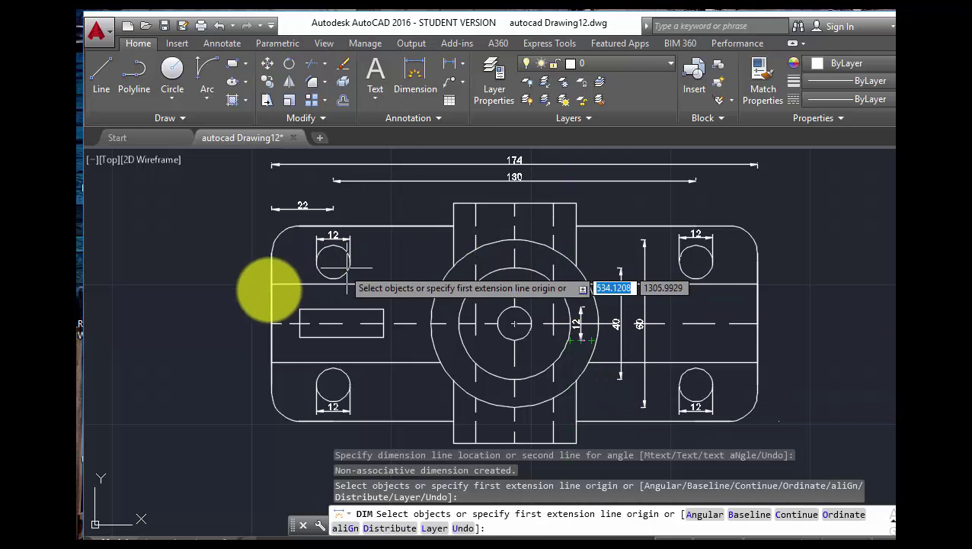
Step: Dimension the left slot's length as 30, placed above the slot
left_click(408, 75)
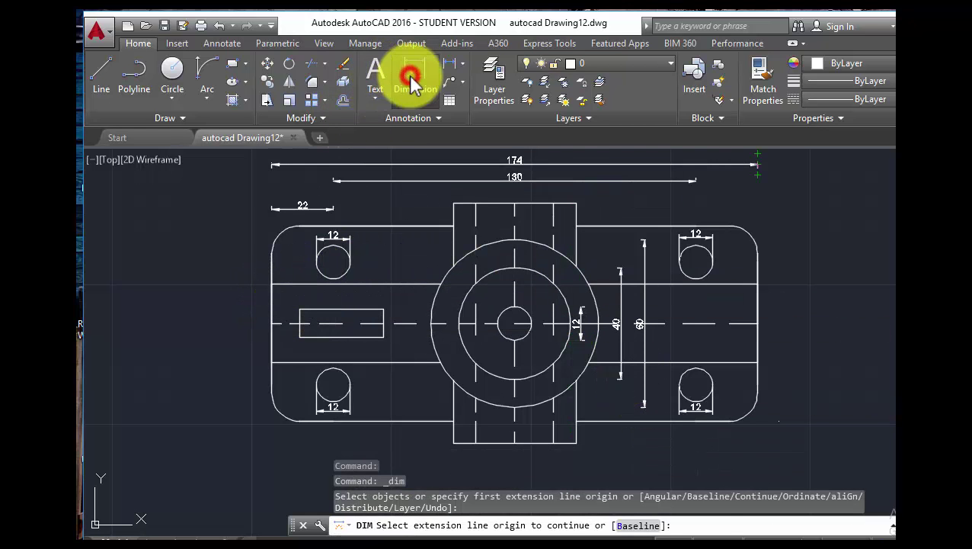
left_click(300, 297)
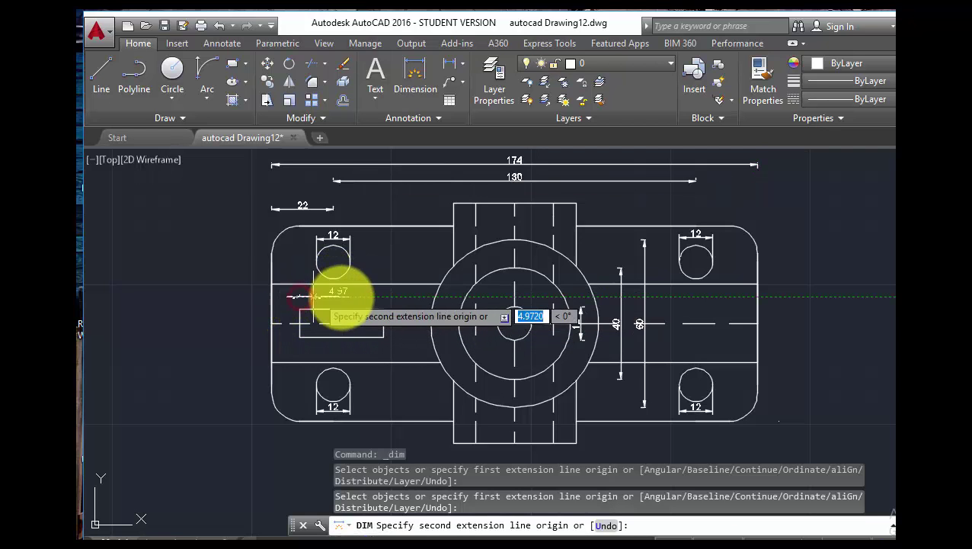
left_click(383, 297)
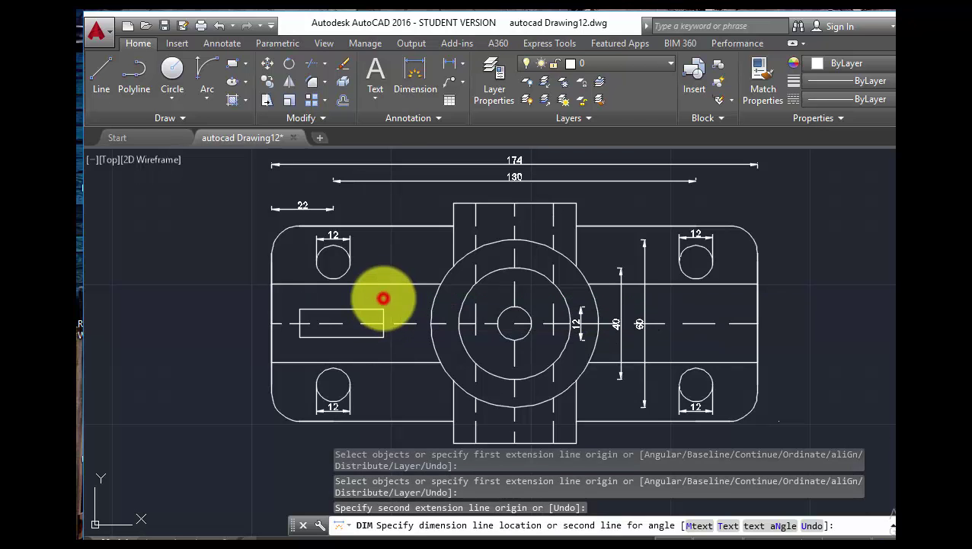
left_click(381, 297)
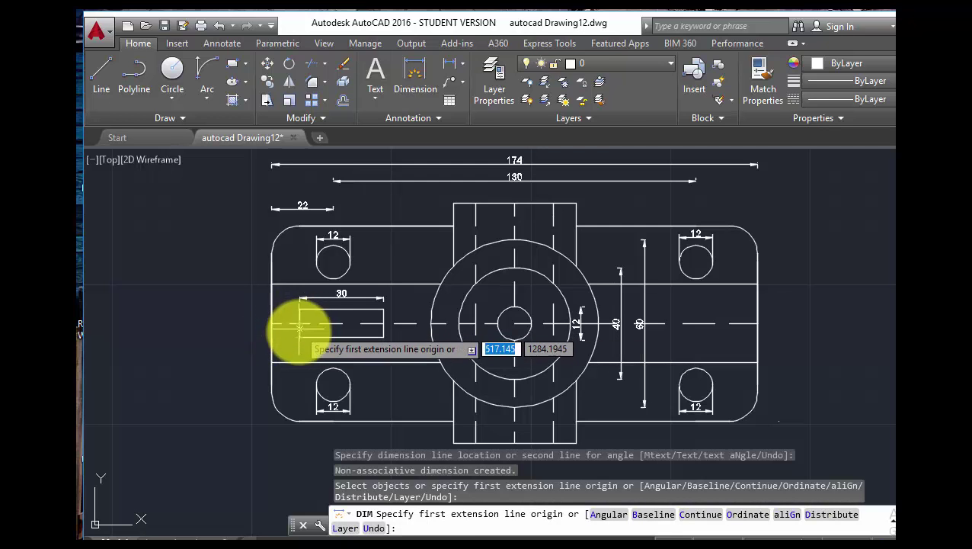
Step: Add a 10 dimension from the arm's left edge to the slot's end
left_click(299, 337)
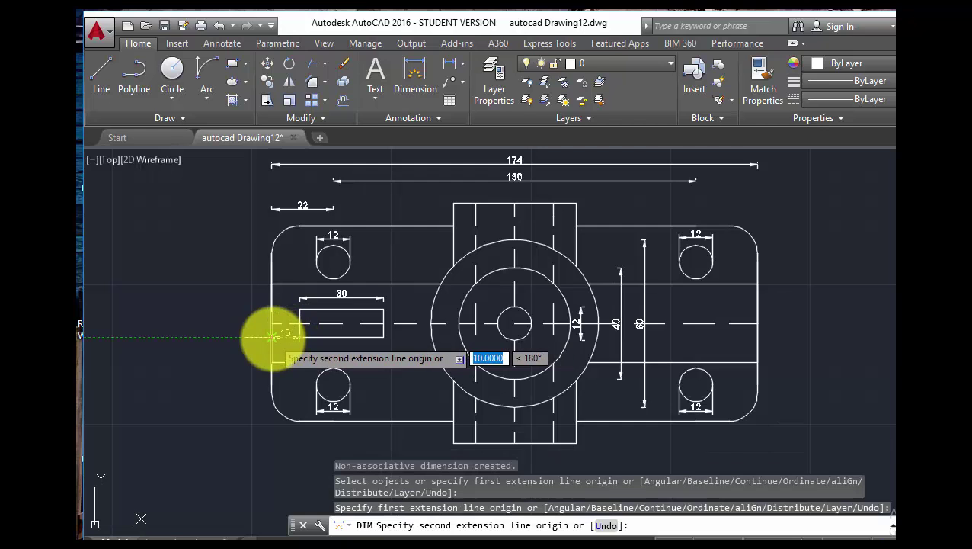
left_click(273, 337)
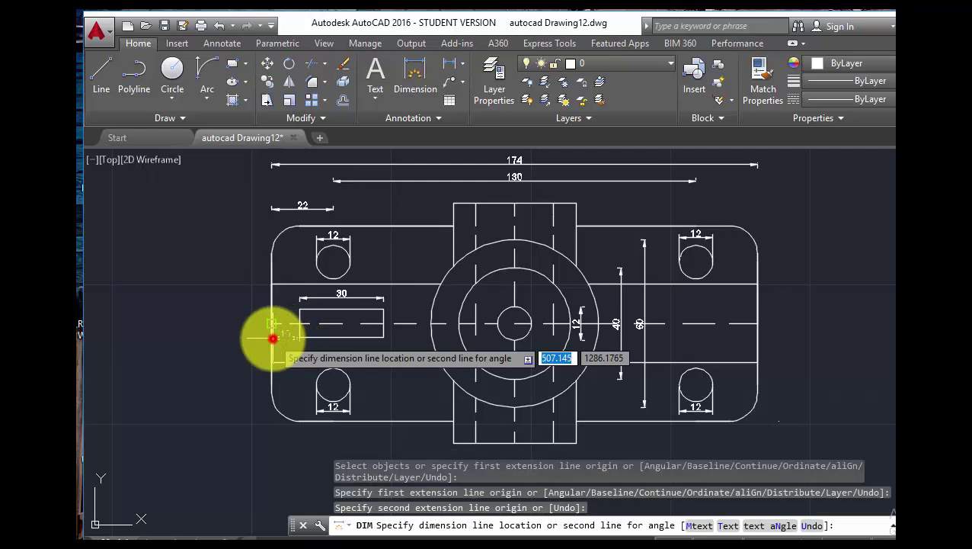
left_click(272, 338)
key("Return")
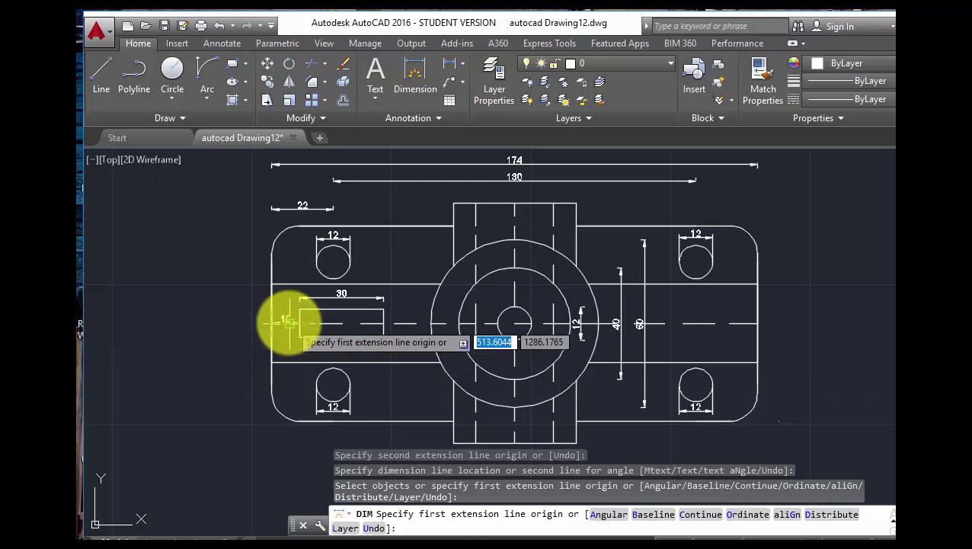
key("Escape")
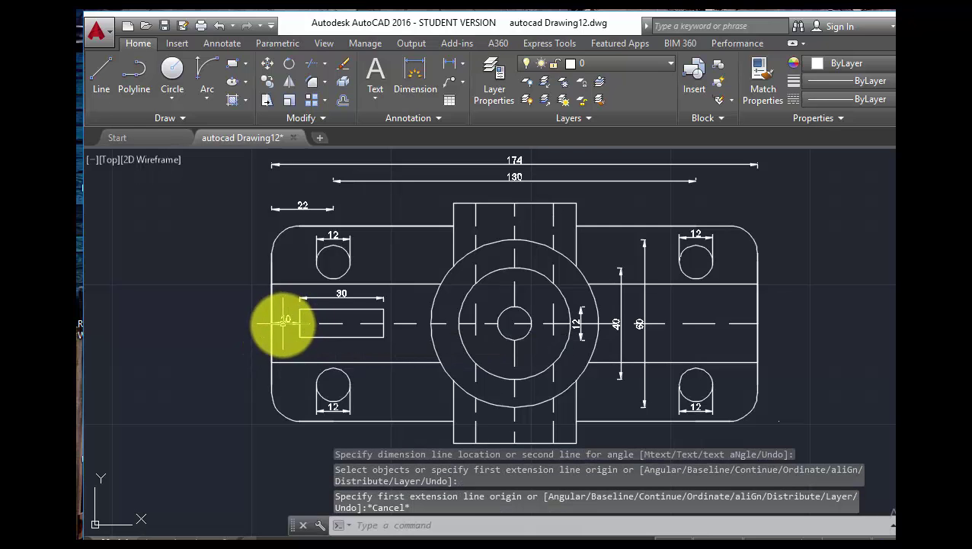
Step: Move the 10 dimension down onto the slot's centre line
left_click(283, 324)
right_click(283, 324)
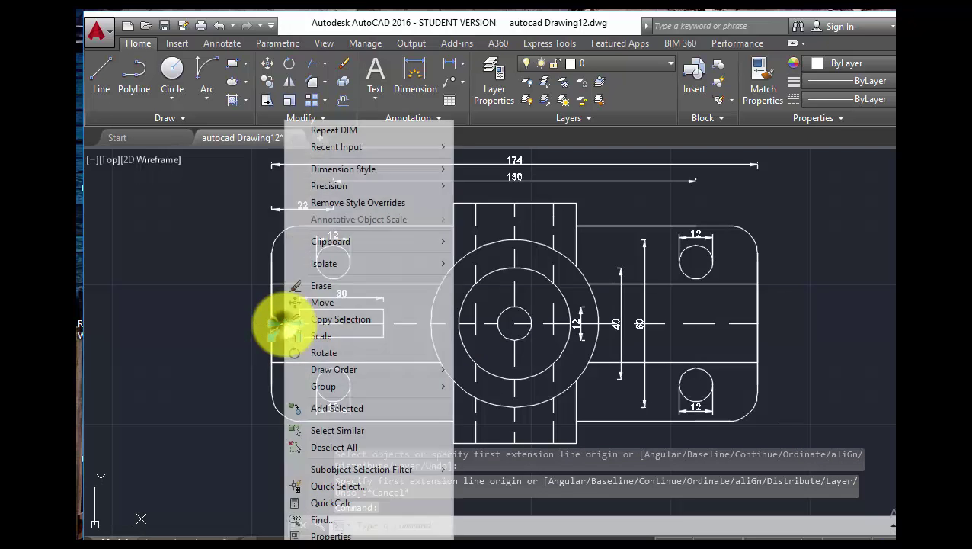
left_click(304, 303)
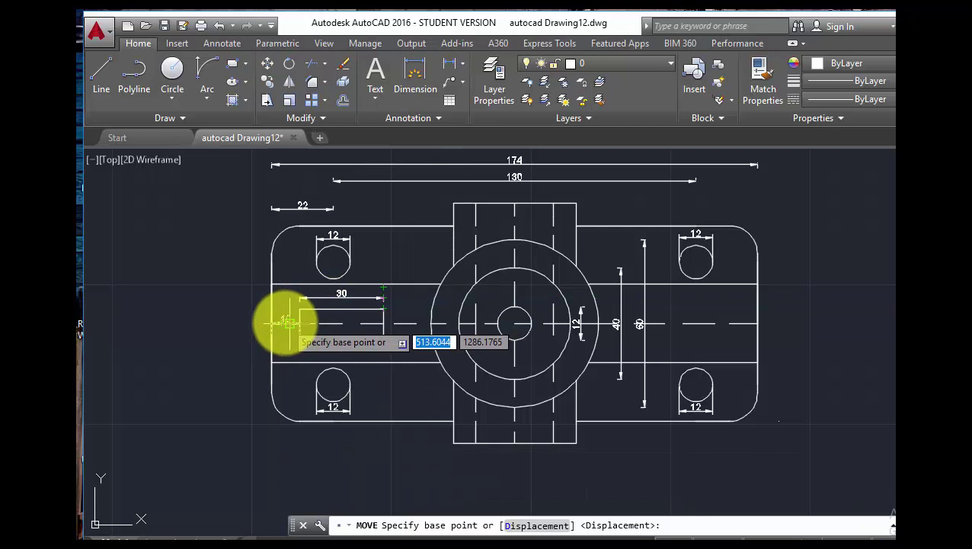
left_click(283, 323)
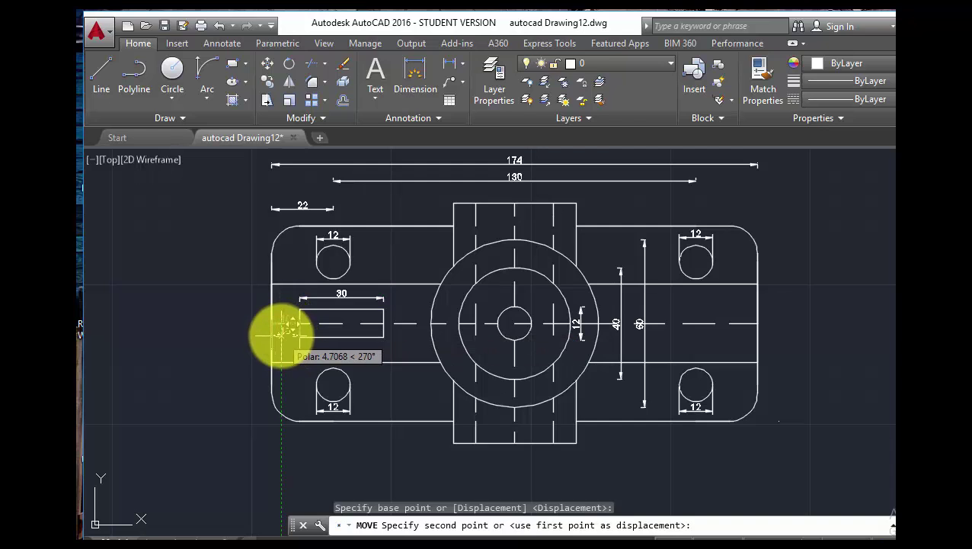
left_click(282, 334)
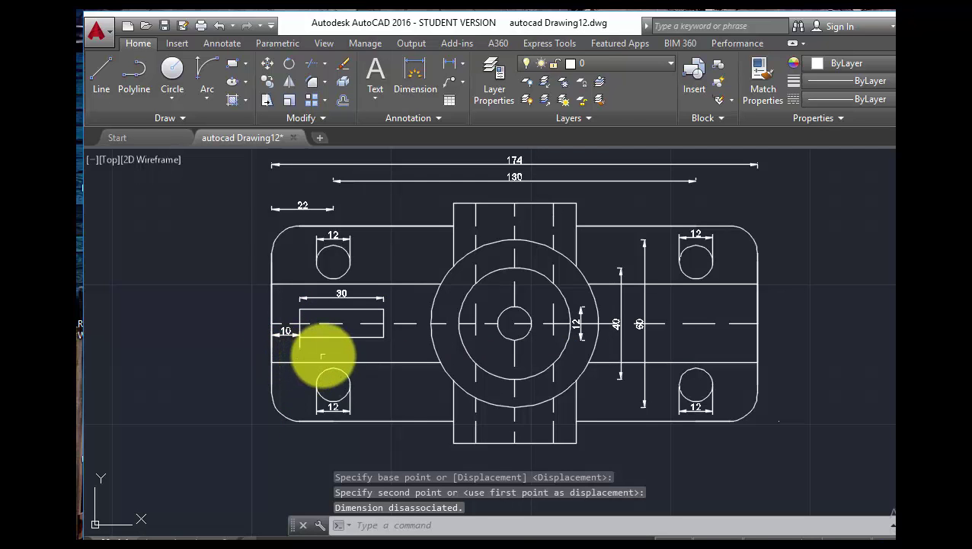
left_click(418, 79)
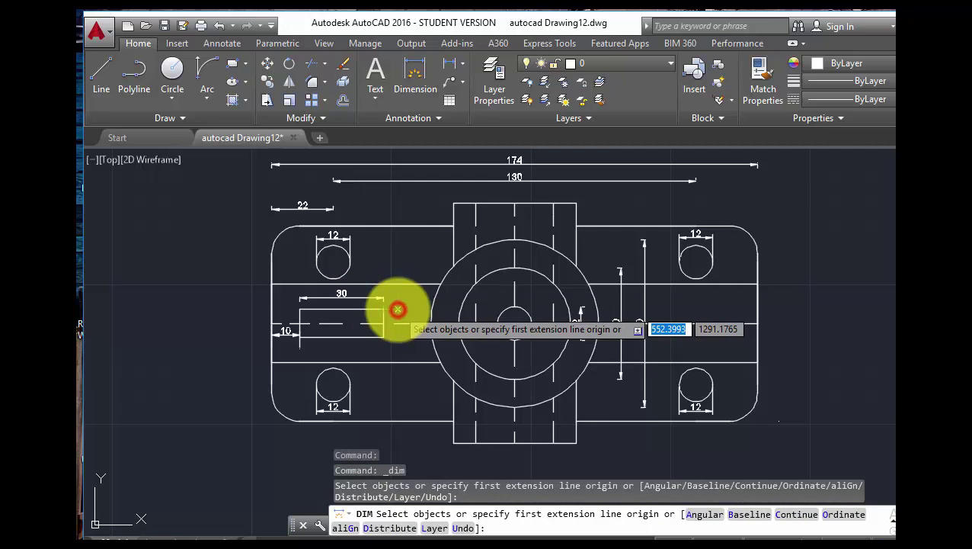
Step: Dimension the slot's height as 10, placed right of the slot
left_click(397, 308)
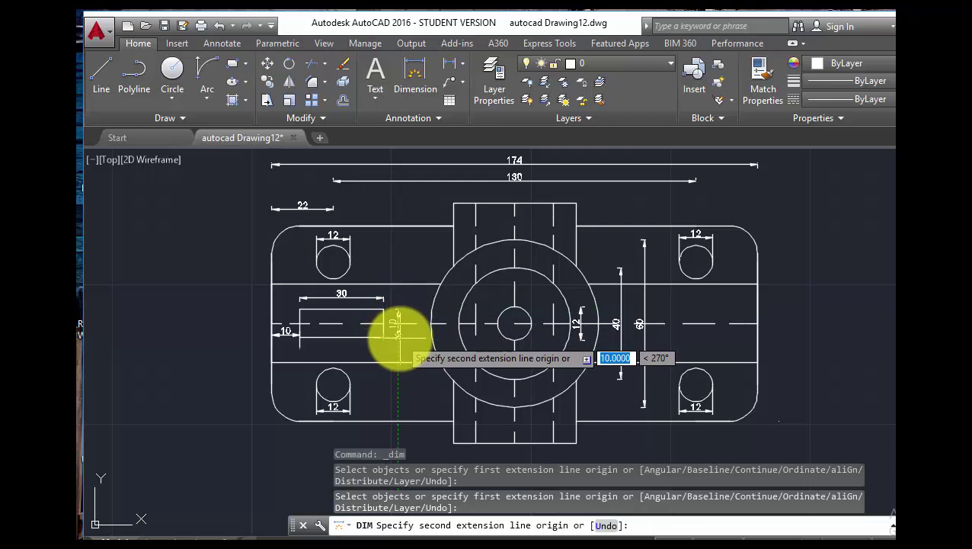
left_click(398, 336)
left_click(399, 337)
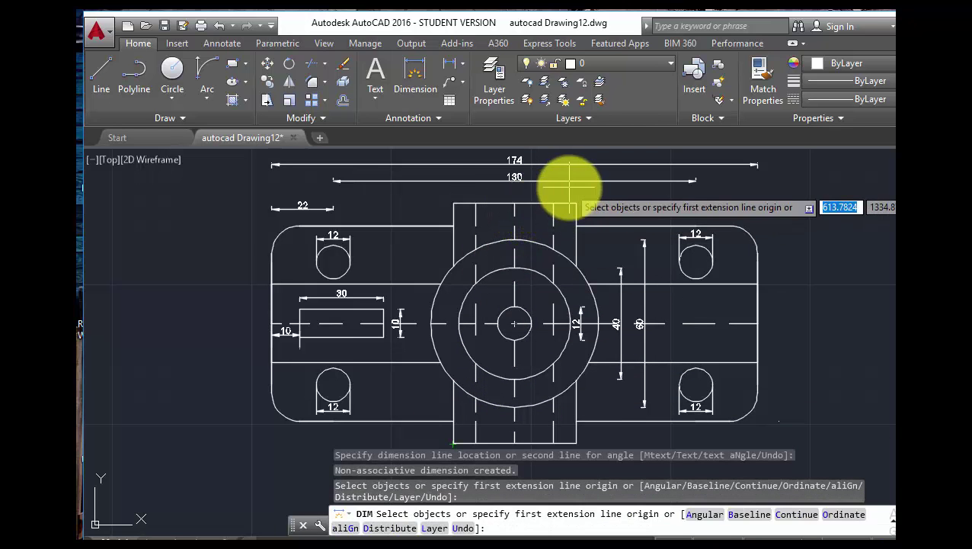
type("c")
key("Return")
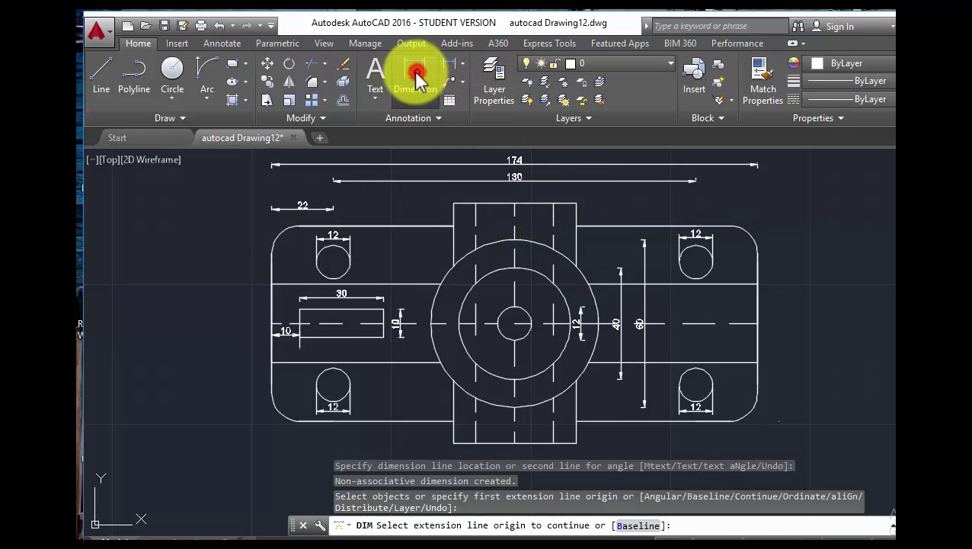
Step: Add a 44 dimension across the vertical rectangle's top corners
left_click(417, 75)
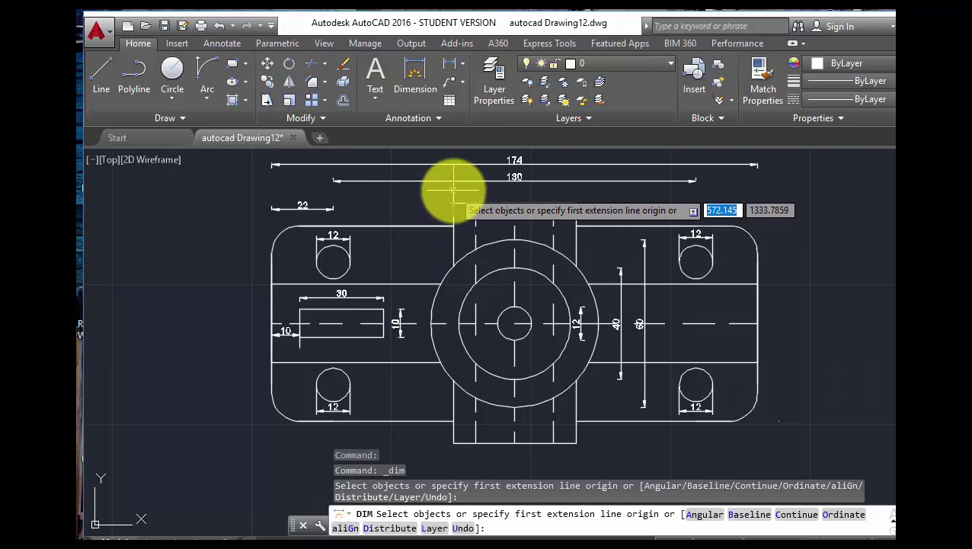
left_click(454, 187)
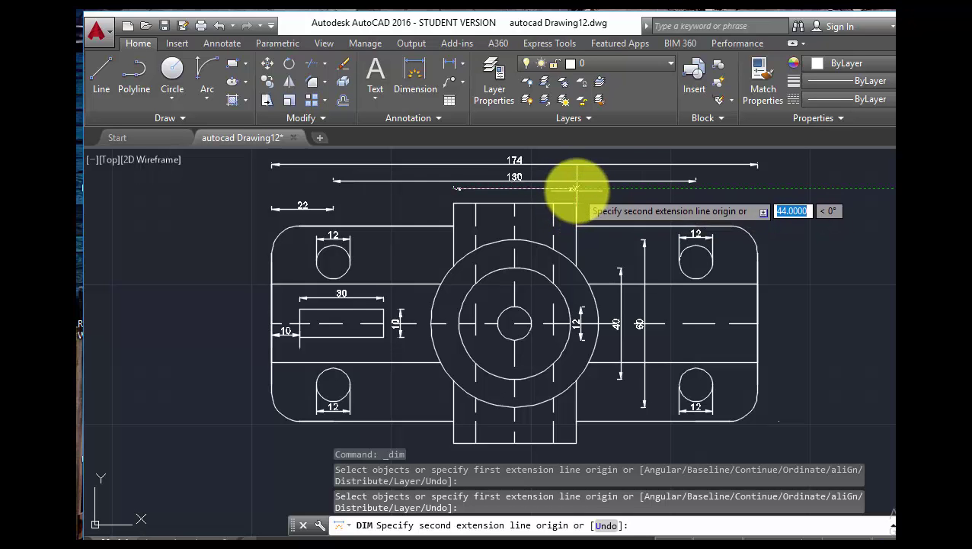
left_click(577, 190)
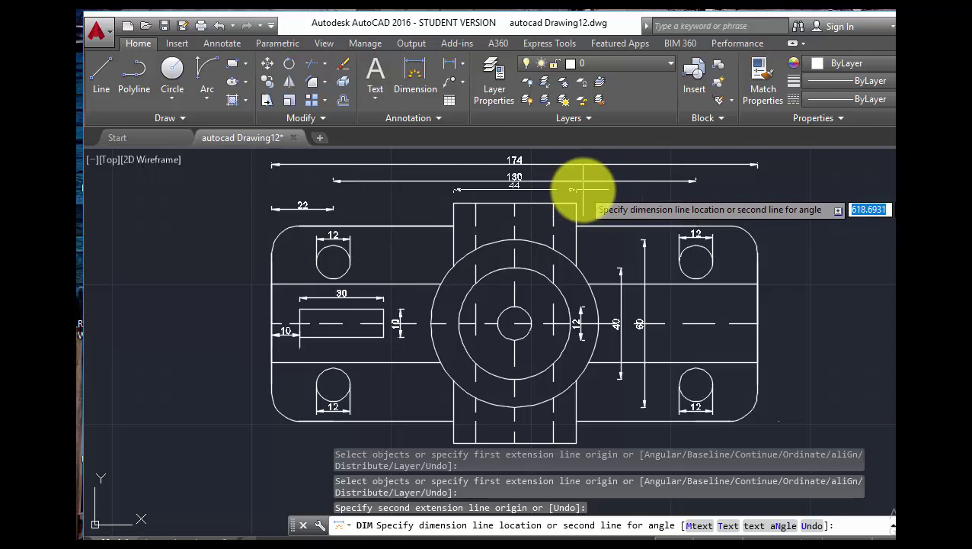
left_click(583, 190)
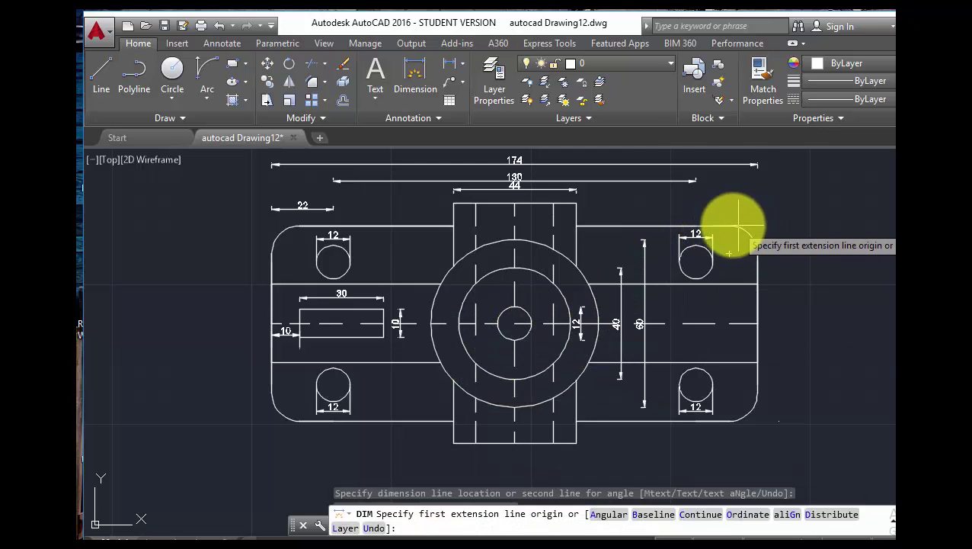
Step: Add a vertical 70 overall height dimension to the right of the part
left_click(415, 76)
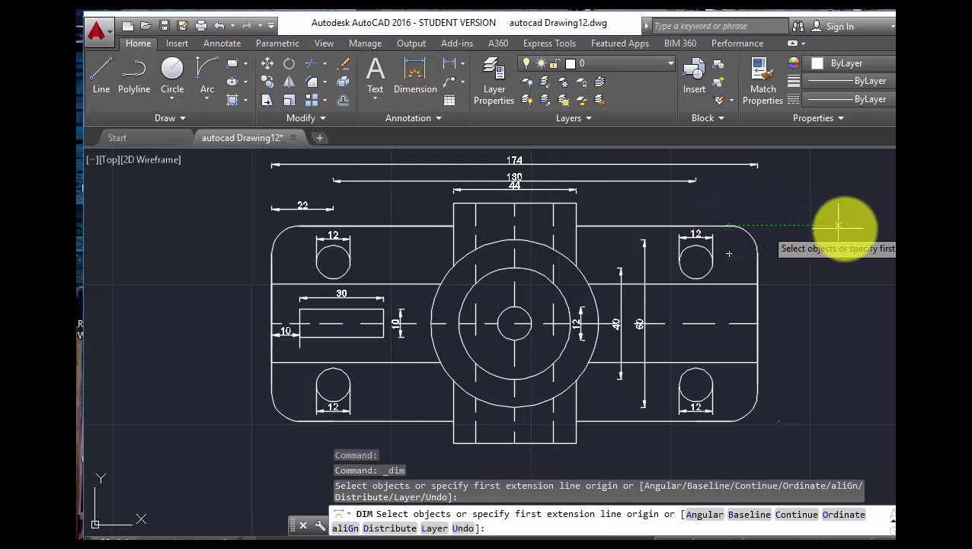
left_click(846, 225)
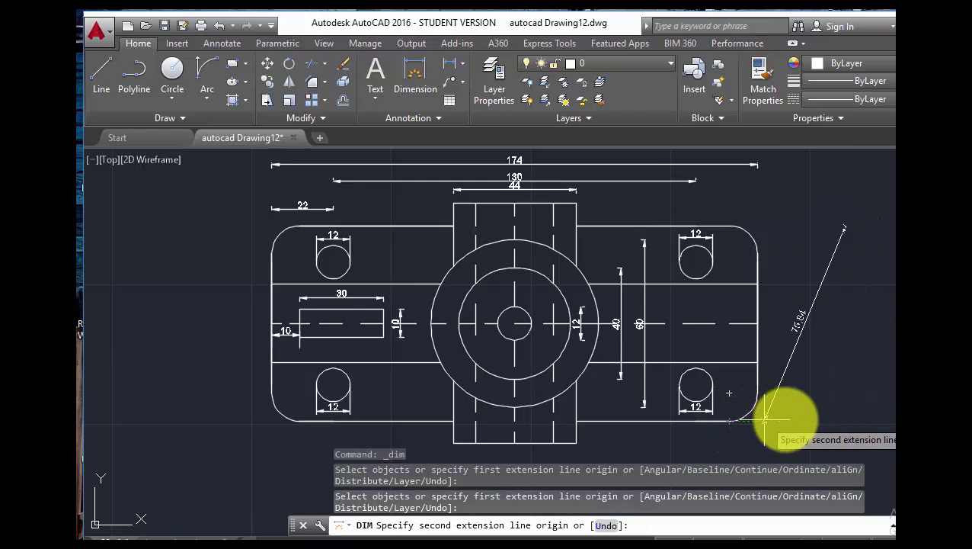
left_click(846, 418)
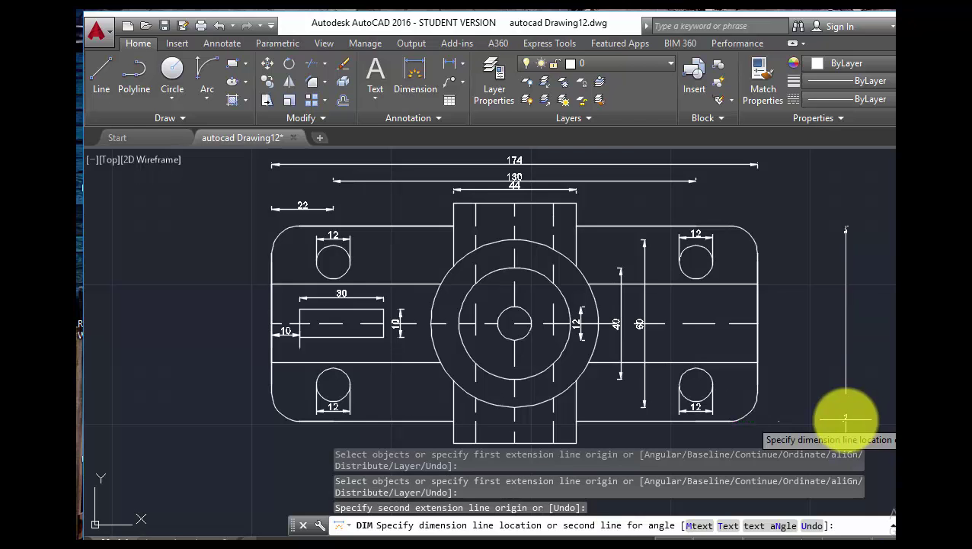
left_click(845, 418)
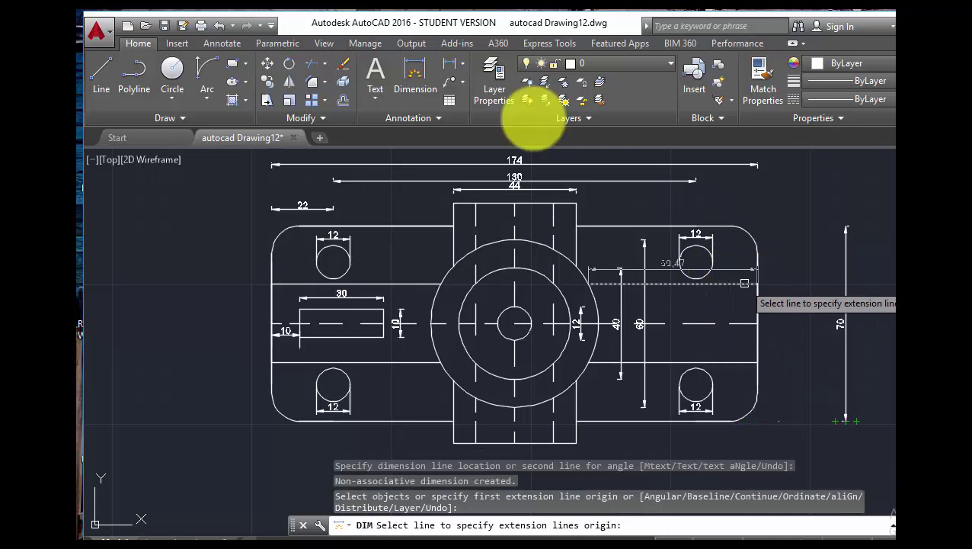
key("c")
key("Return")
Step: Add a vertical 28 dimension for the arm's height beside the 70
left_click(415, 74)
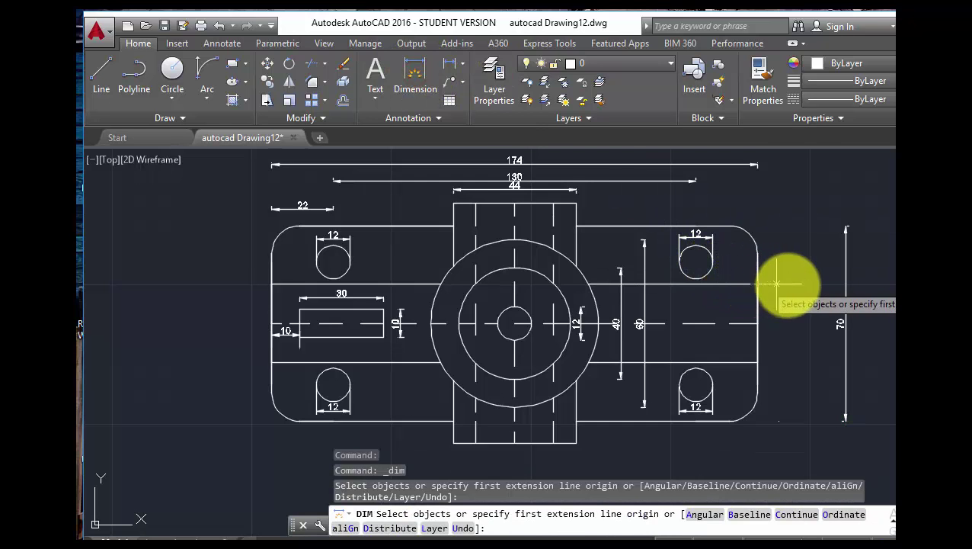
left_click(821, 286)
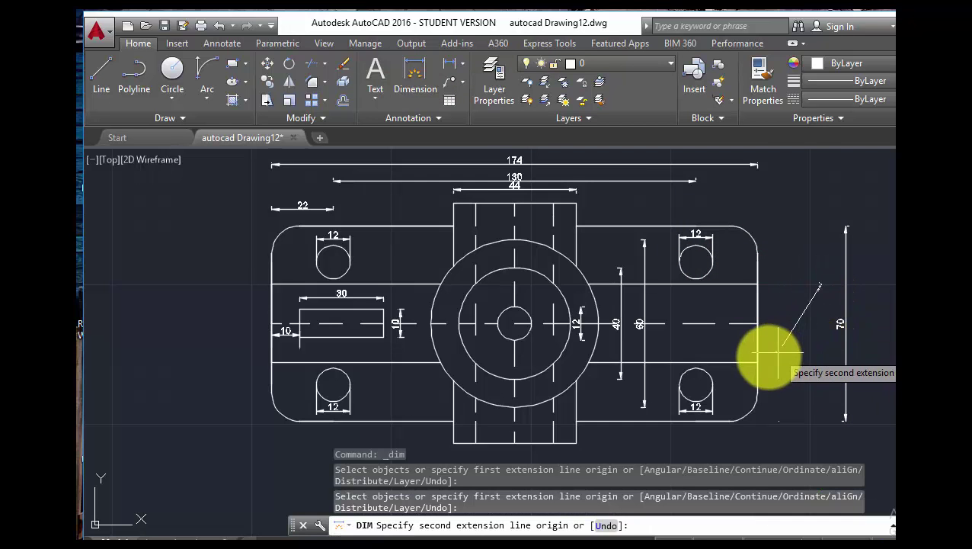
left_click(817, 361)
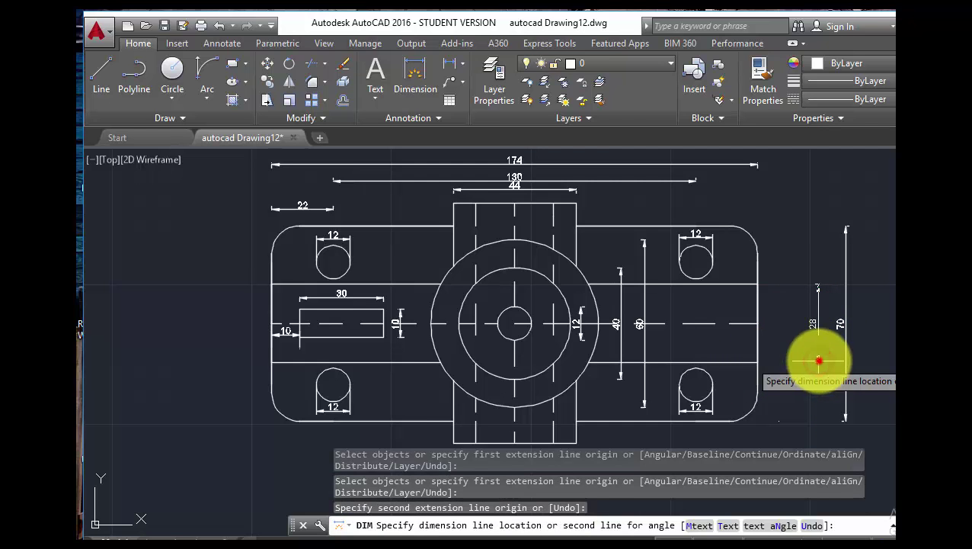
left_click(818, 359)
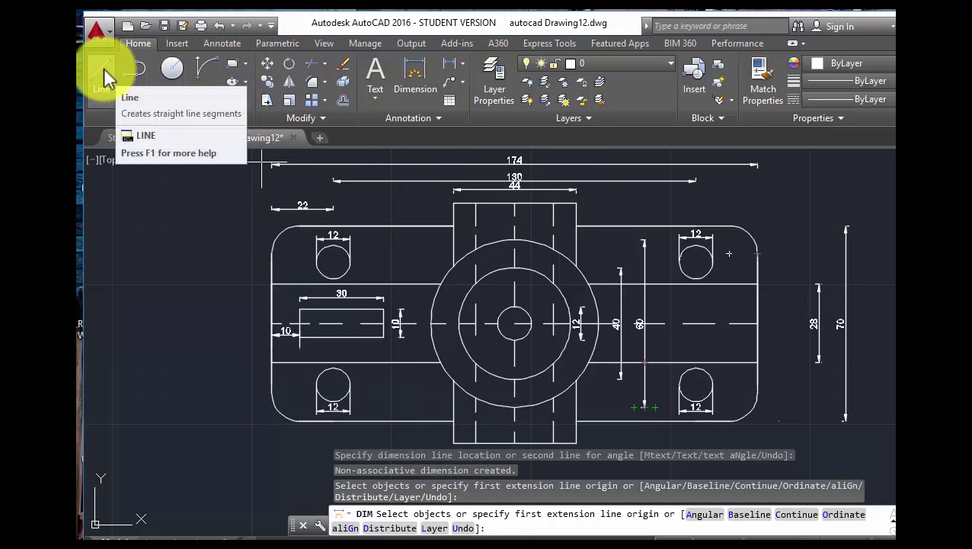
Step: Start dimensioning the inner lines at the rectangle's bottom, then abandon it
left_click(494, 181)
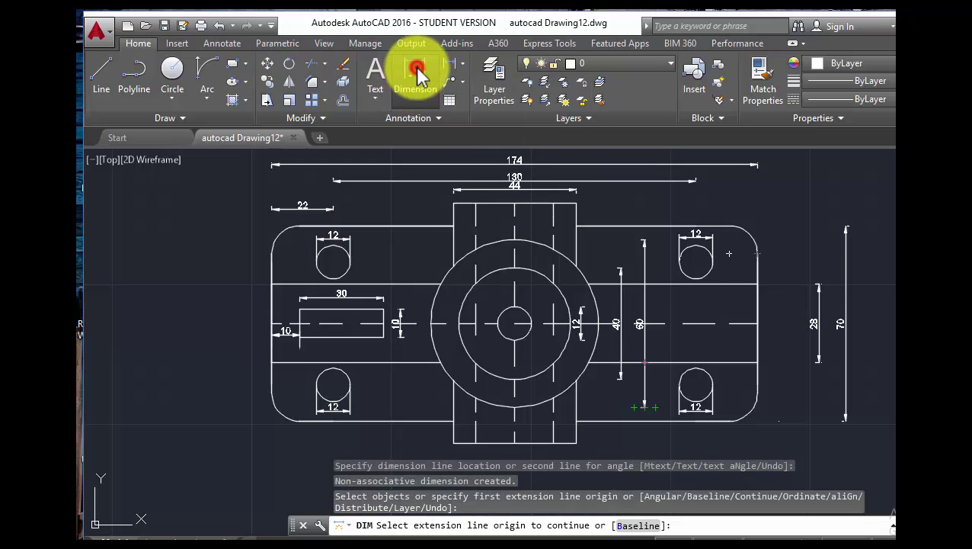
left_click(425, 93)
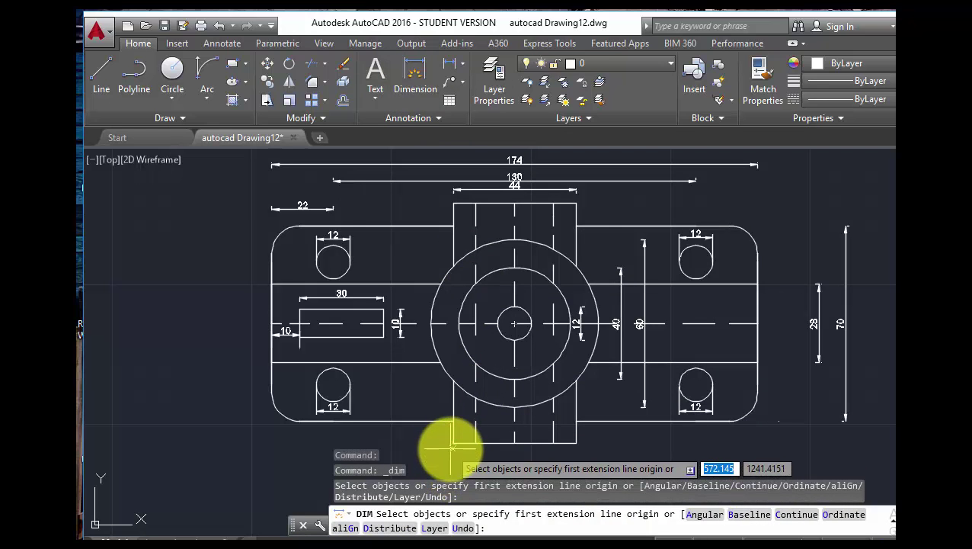
key("Escape")
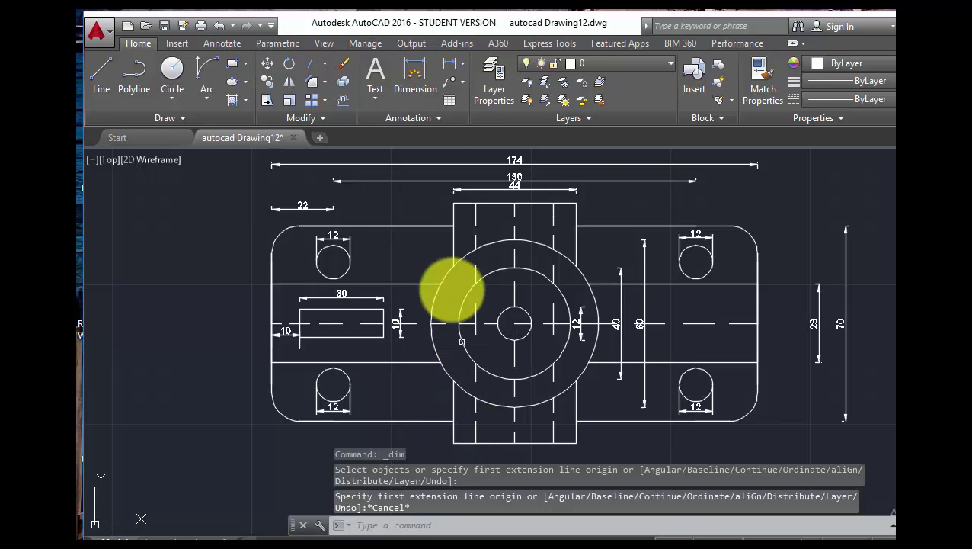
left_click(414, 74)
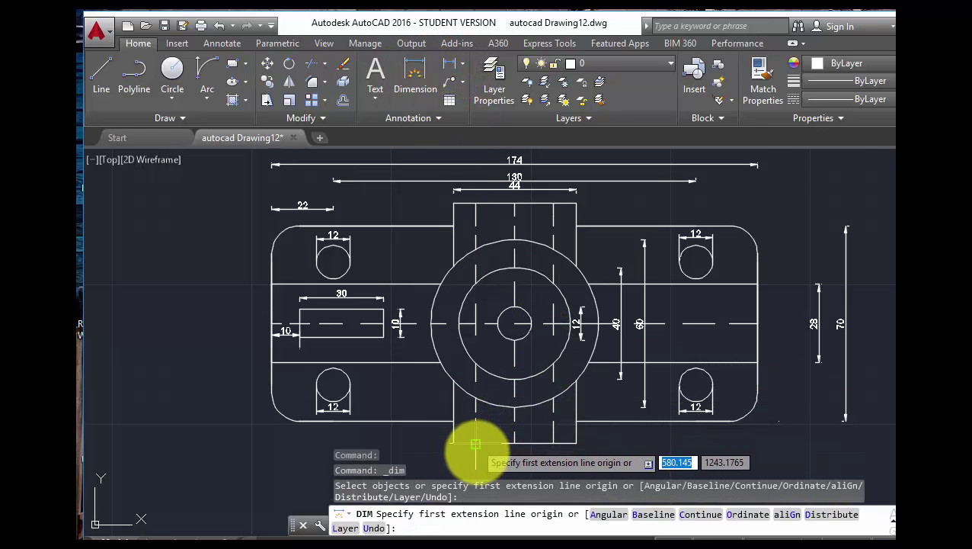
left_click(475, 459)
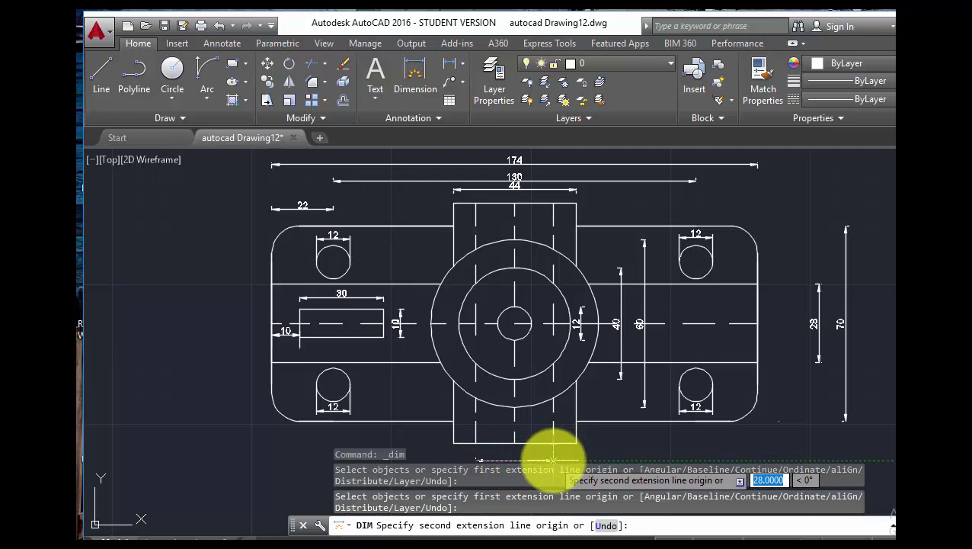
left_click(553, 460)
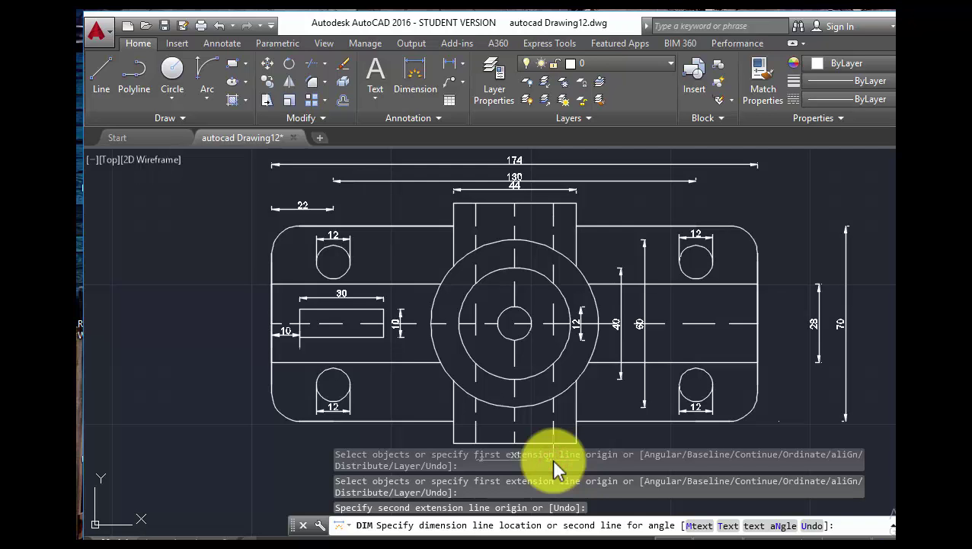
key("Escape")
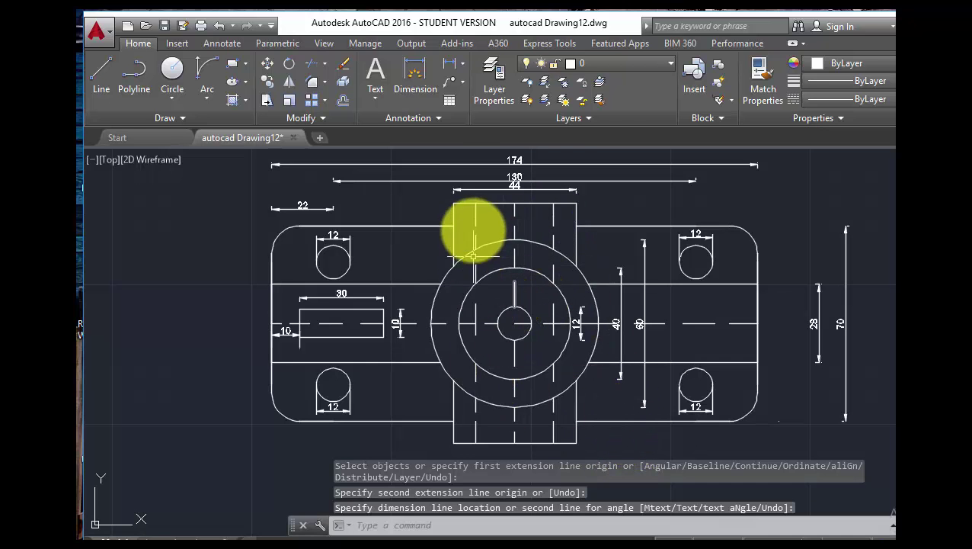
Step: Add a horizontal 28 dimension between the inner lines at the rectangle's top
left_click(404, 69)
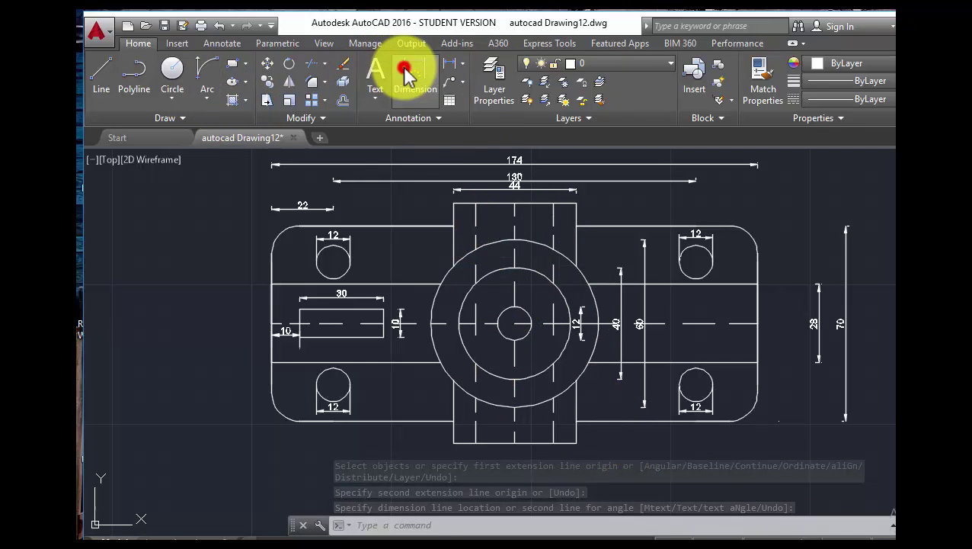
left_click(475, 226)
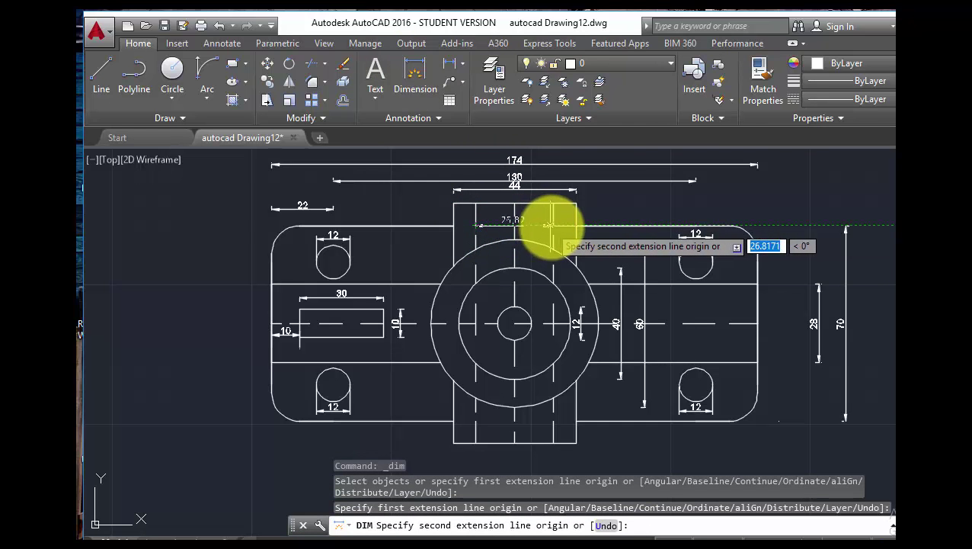
left_click(552, 225)
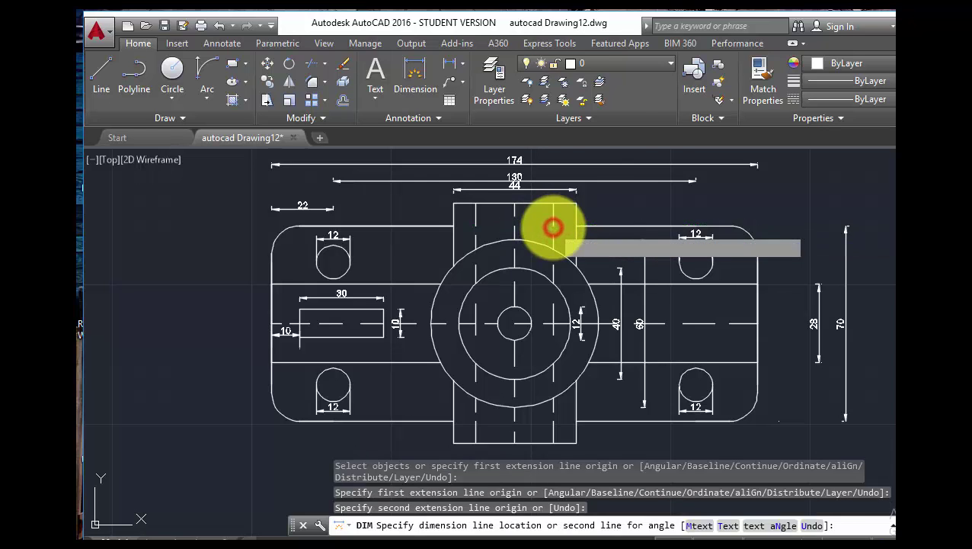
left_click(553, 226)
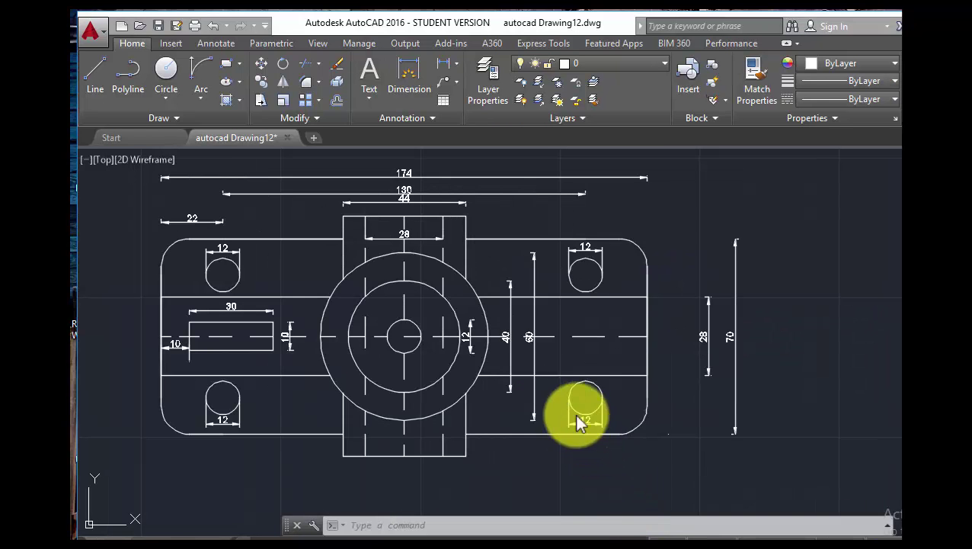
Step: Pan the drawing left, past the right-hand dimensions, into empty drawing space
right_click(609, 243)
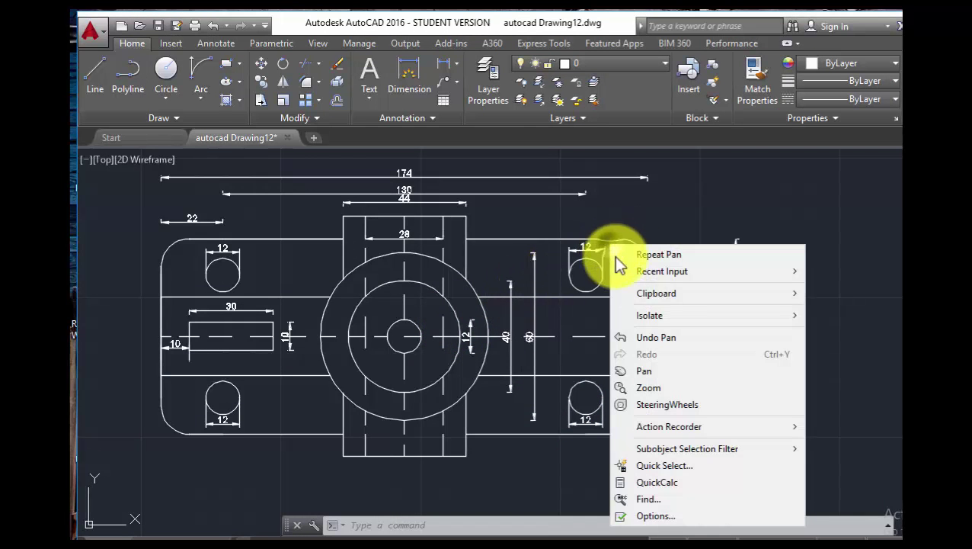
left_click(651, 371)
left_click_drag(539, 314, 233, 319)
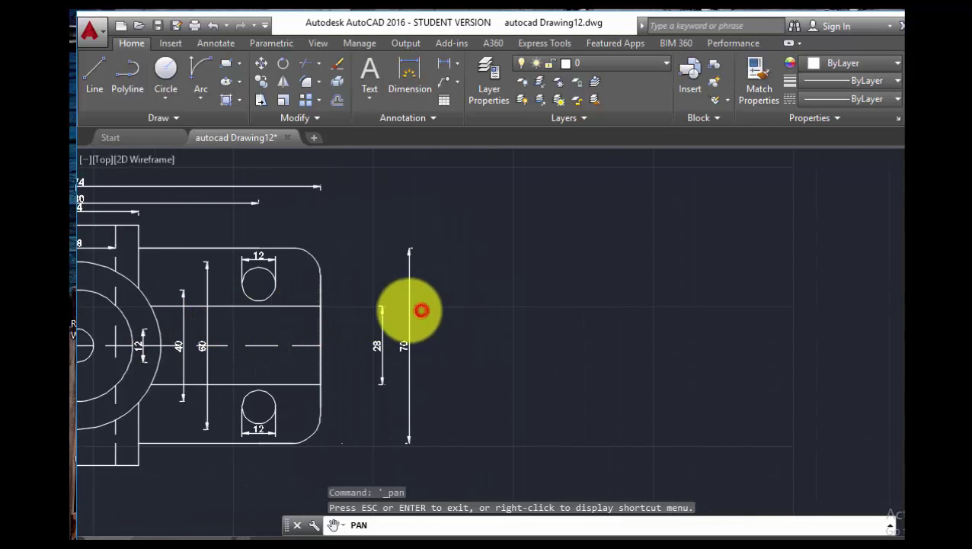
left_click_drag(420, 310, 149, 314)
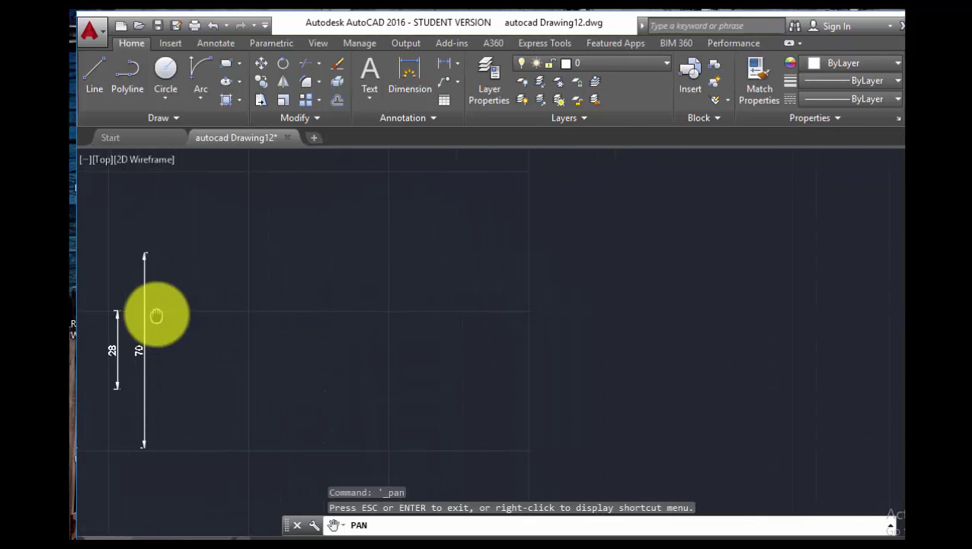
left_click_drag(406, 303, 299, 307)
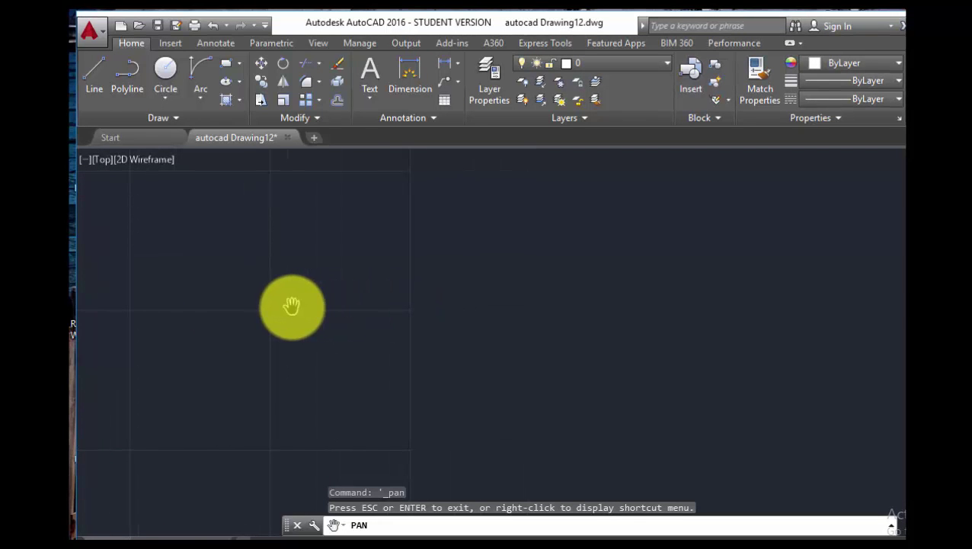
right_click(292, 305)
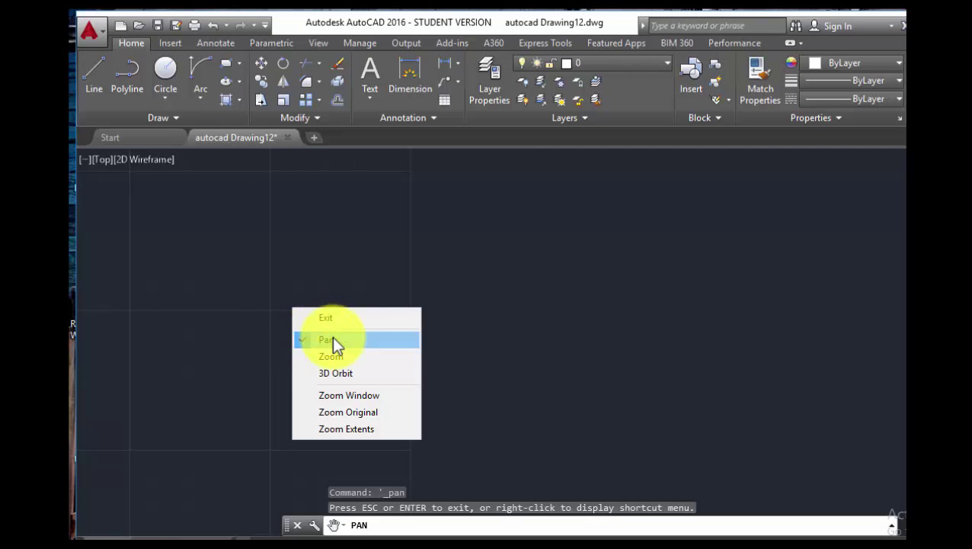
left_click(354, 315)
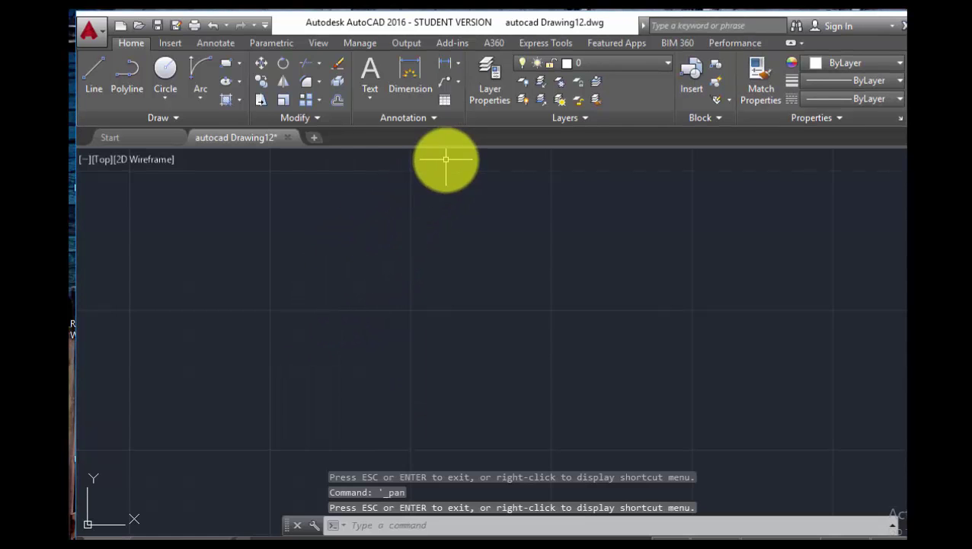
Step: Draw a 174-unit horizontal line in the empty area beside the part
left_click(92, 68)
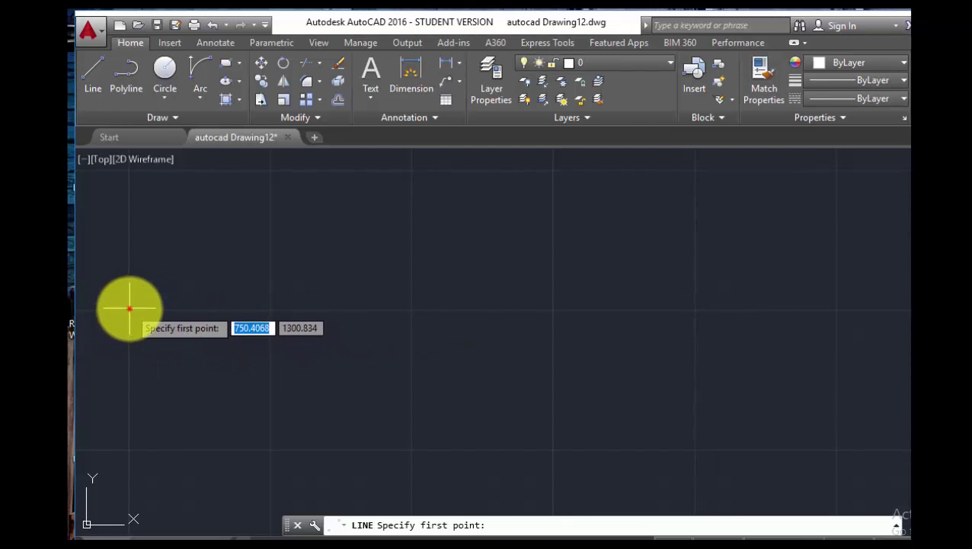
left_click(130, 307)
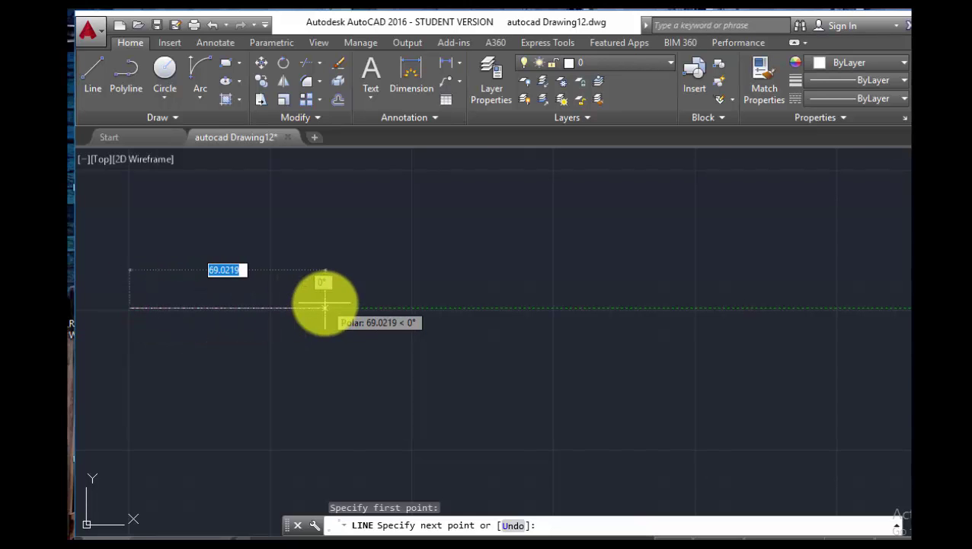
type("174")
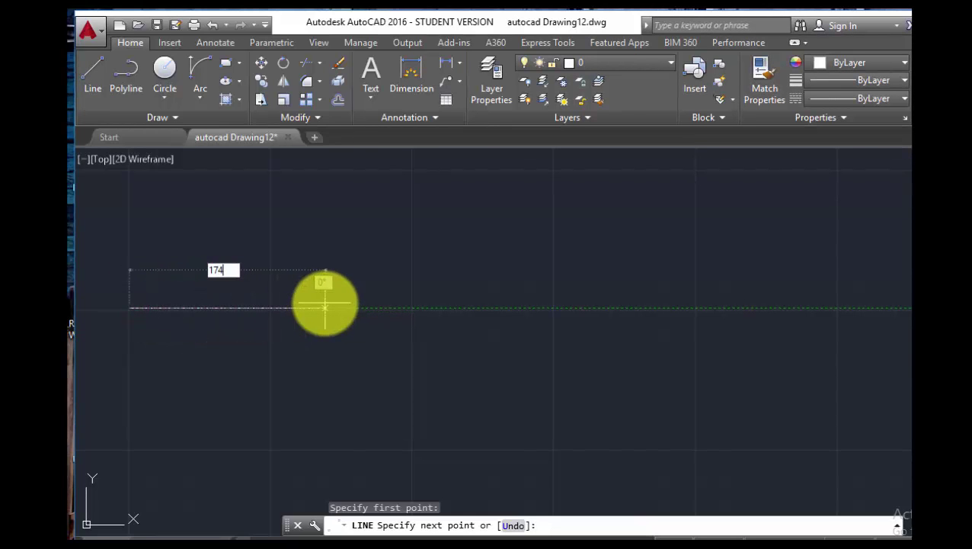
key("Return")
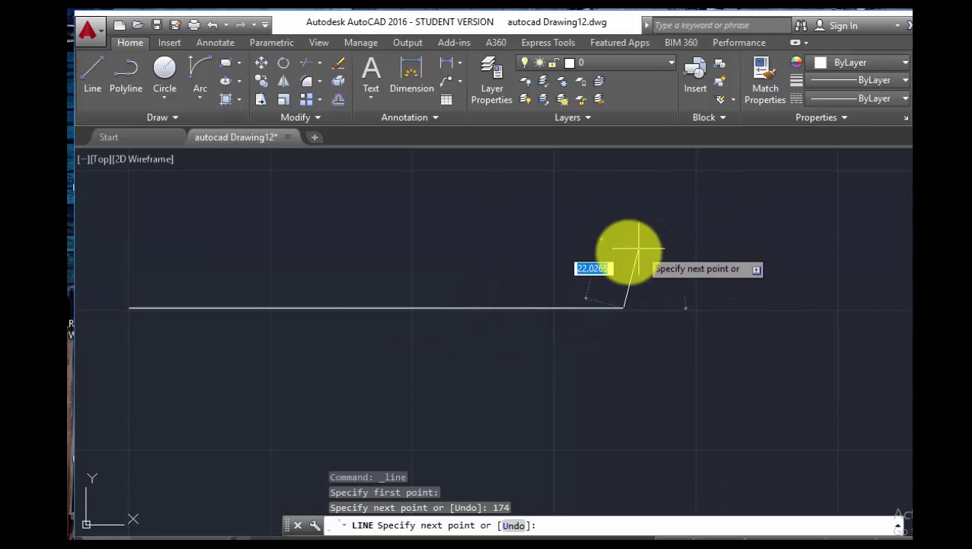
right_click(623, 250)
left_click(653, 280)
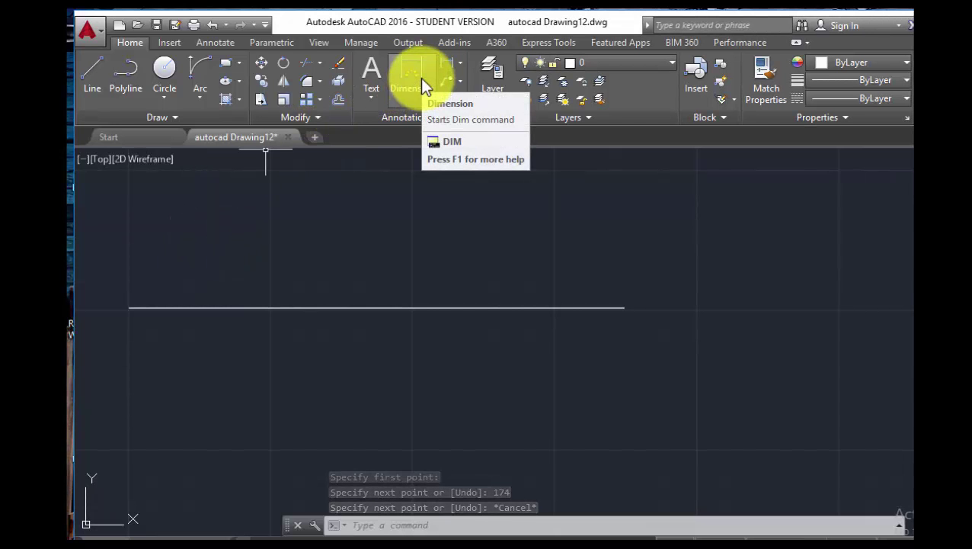
Step: From the base line's left end, go 87 units along it, then draw 65 units straight up
left_click(87, 78)
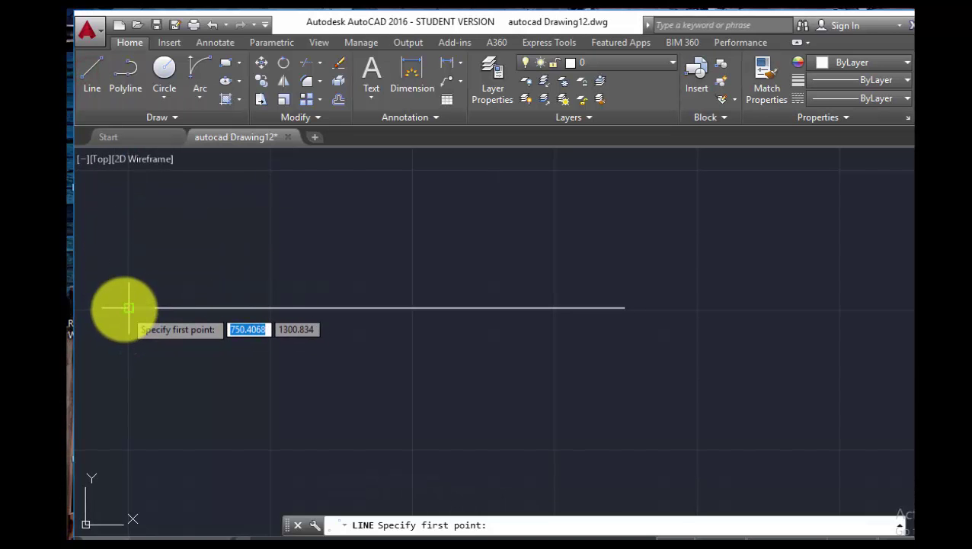
left_click(128, 307)
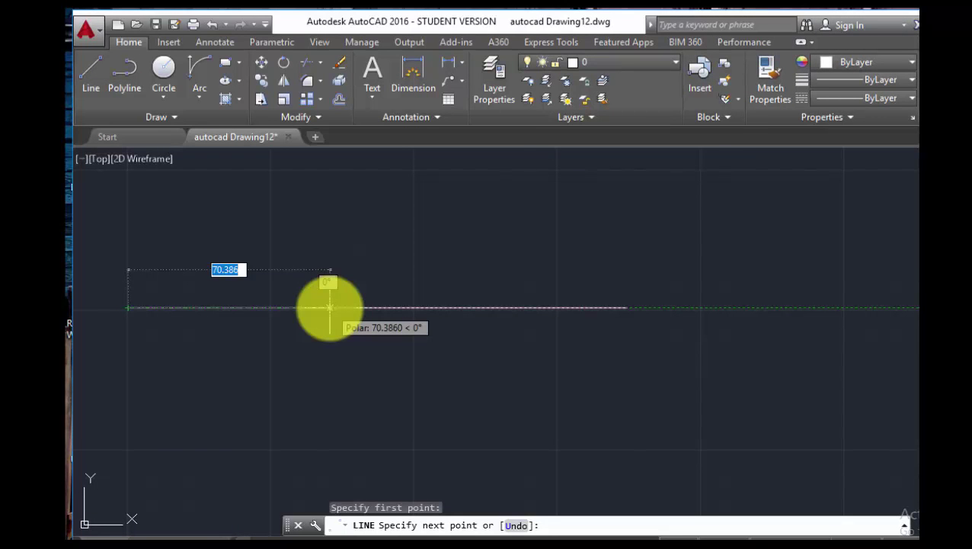
type("87")
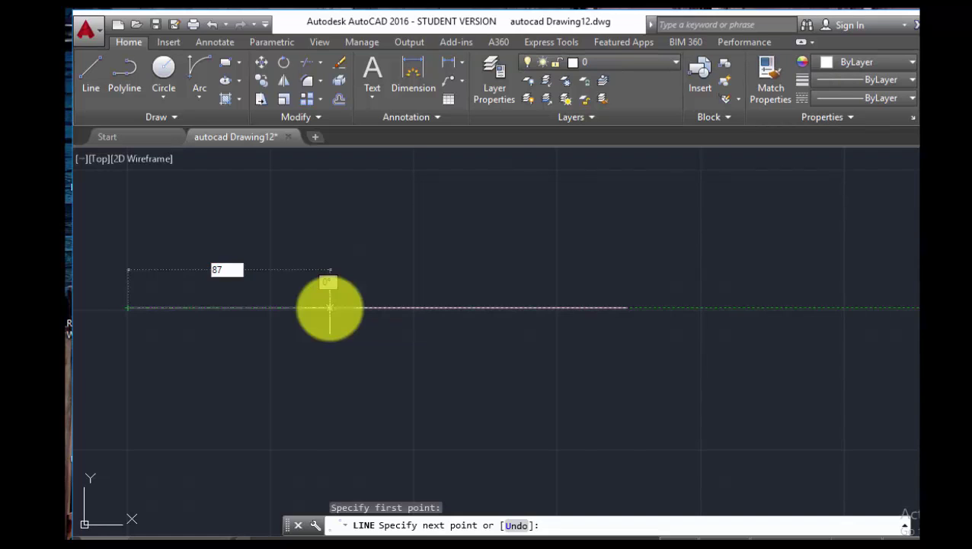
key("Return")
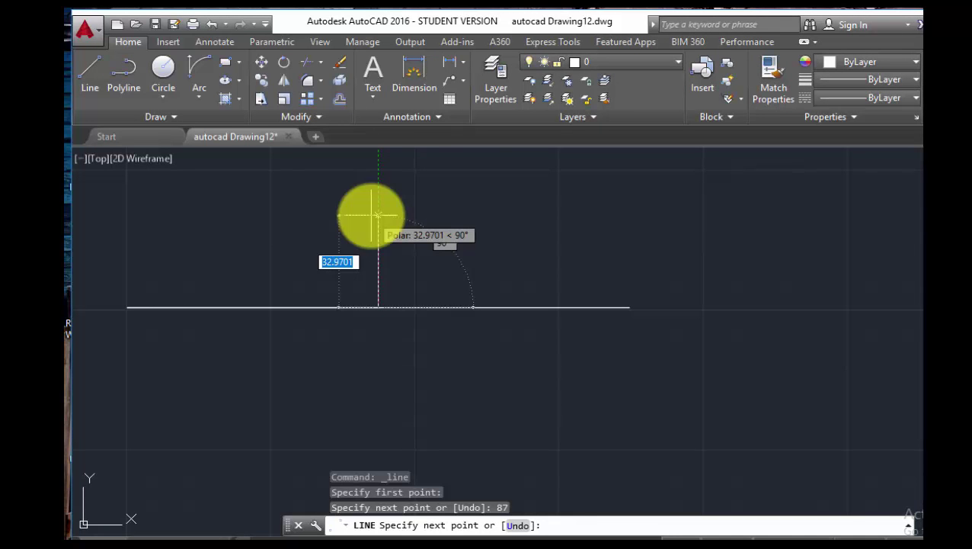
type("65")
key("Return")
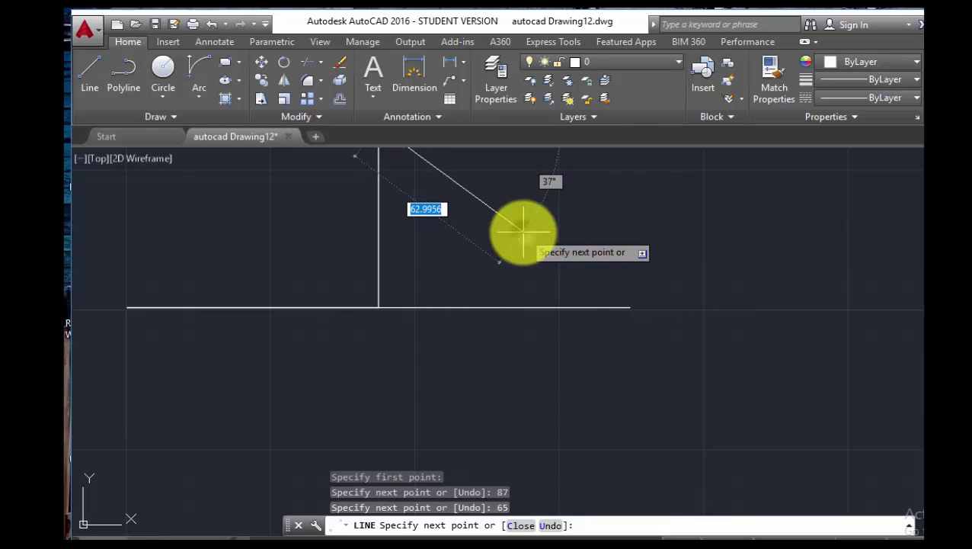
right_click(526, 232)
left_click(551, 261)
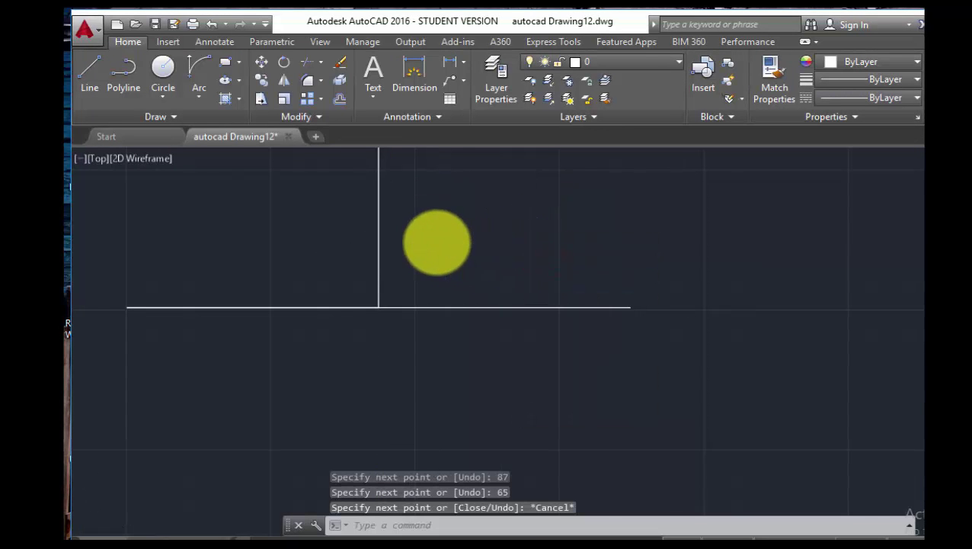
scroll(435, 242, "down", 2)
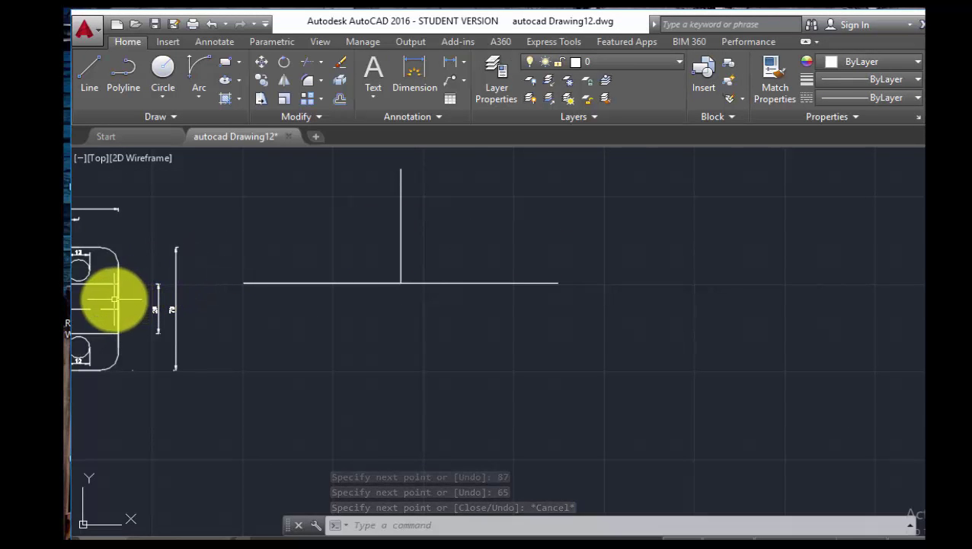
right_click(202, 242)
mouse_move(249, 289)
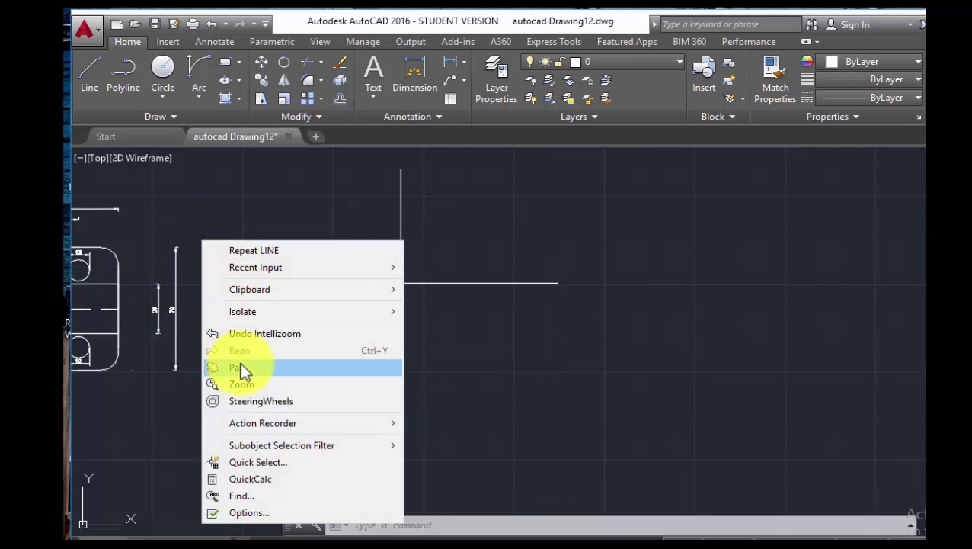
left_click(240, 368)
mouse_move(217, 304)
left_mouse_down()
mouse_move(97, 332)
mouse_move(123, 343)
left_mouse_up()
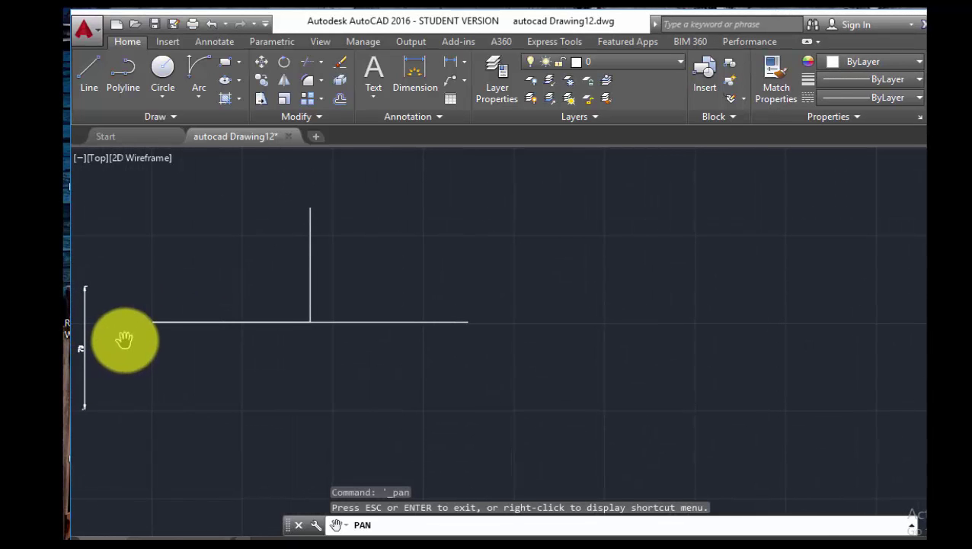
key("Escape")
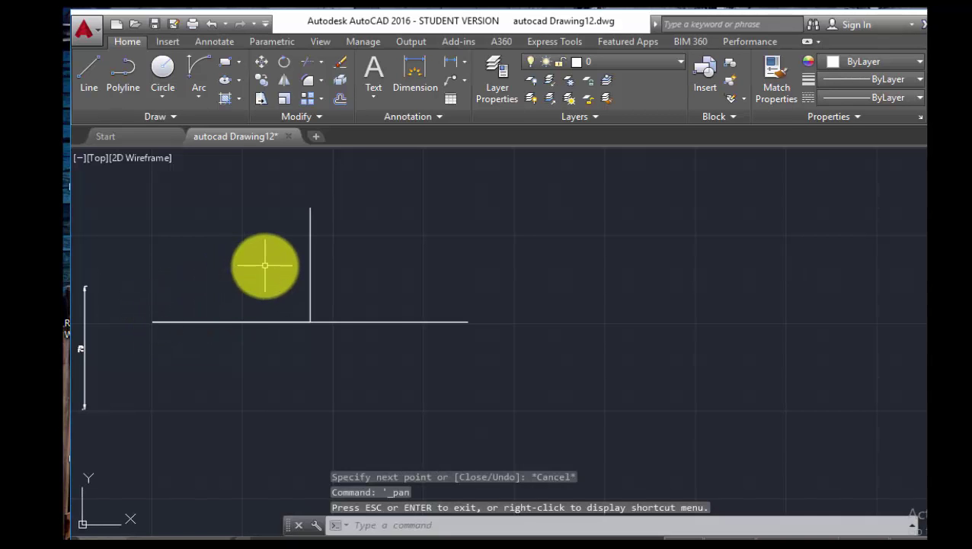
scroll(263, 264, "up", 2)
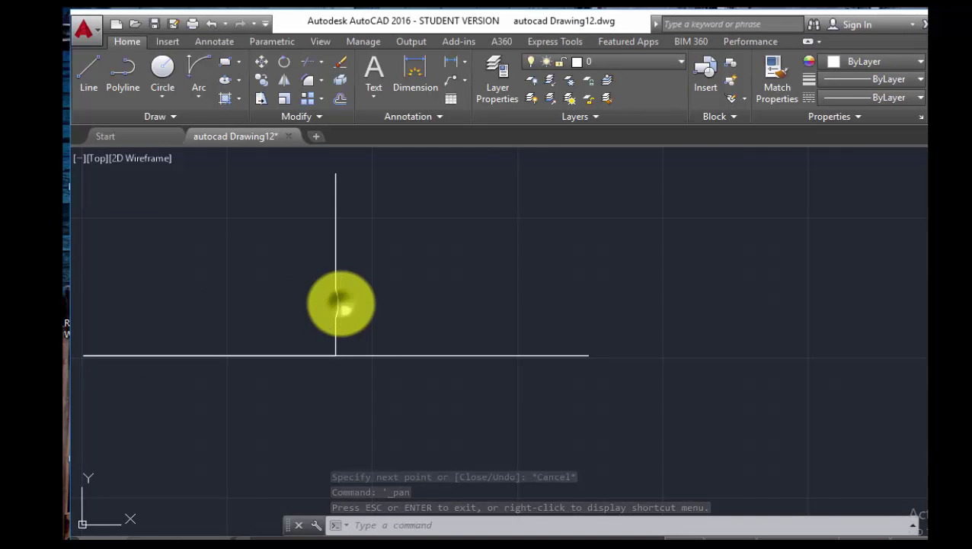
right_click(341, 303)
left_click(387, 147)
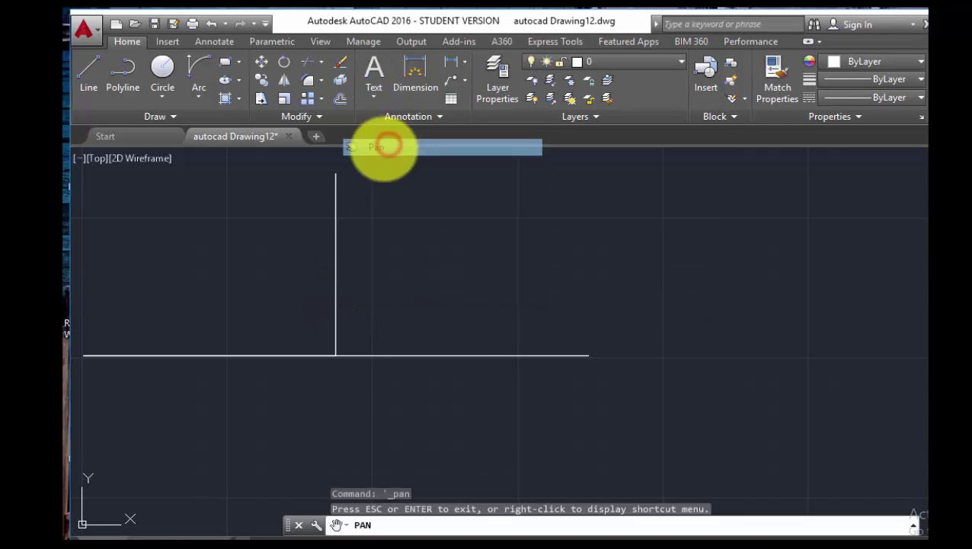
left_click_drag(312, 262, 358, 275)
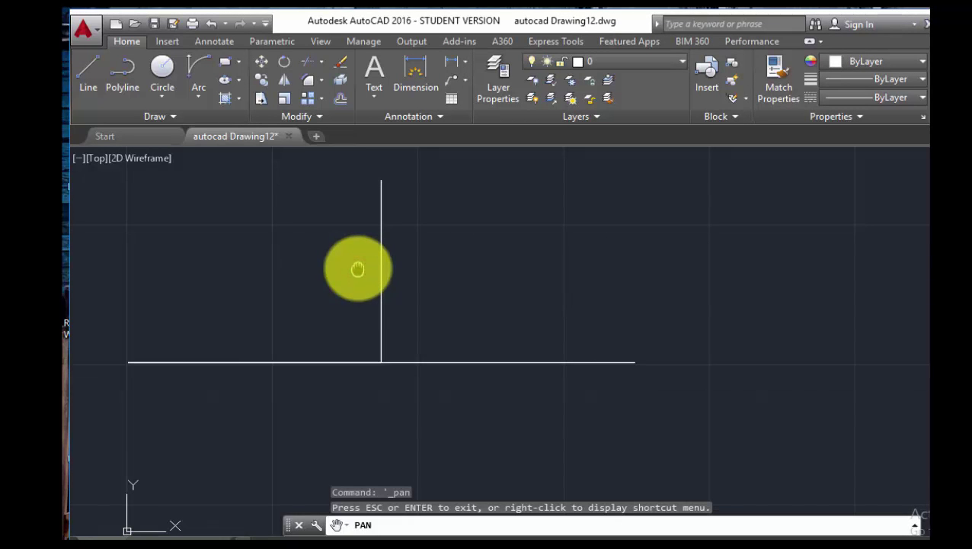
left_click_drag(357, 274, 353, 257)
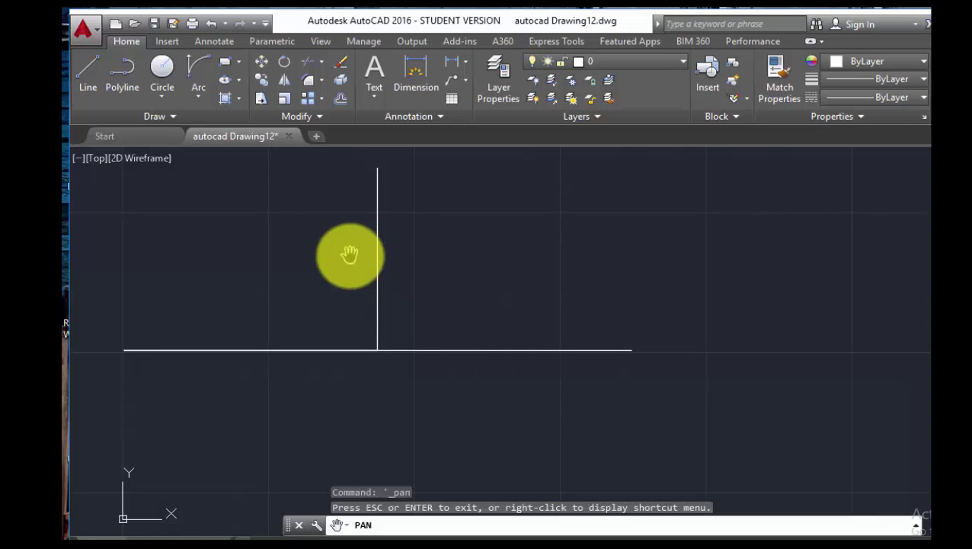
key("Escape")
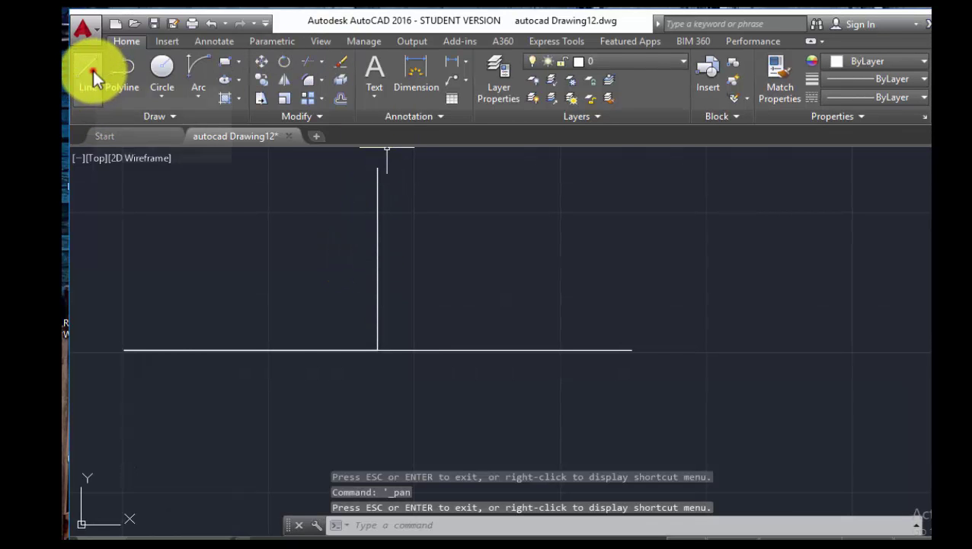
Step: Draw a 65-unit line straight down from the centre-line intersection
left_click(92, 70)
left_click(377, 350)
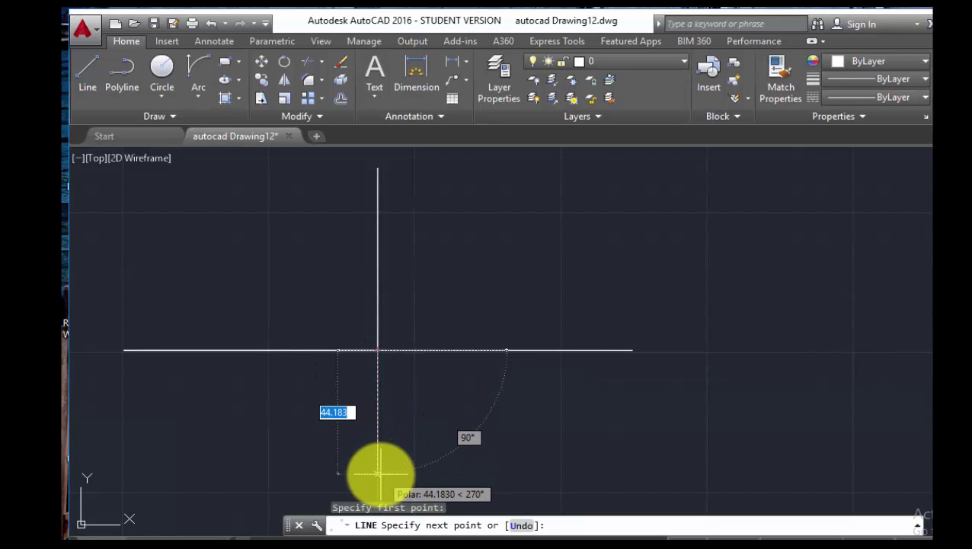
type("65")
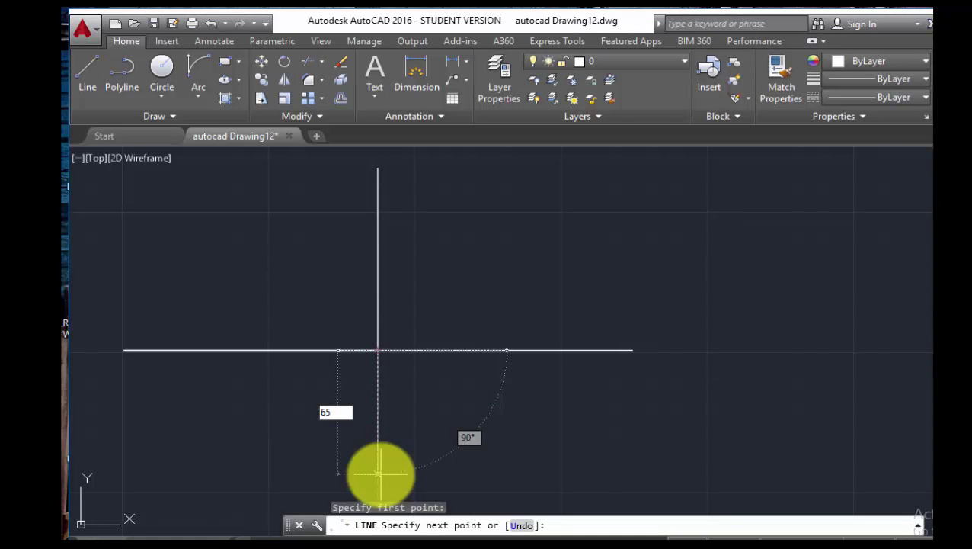
key("Return")
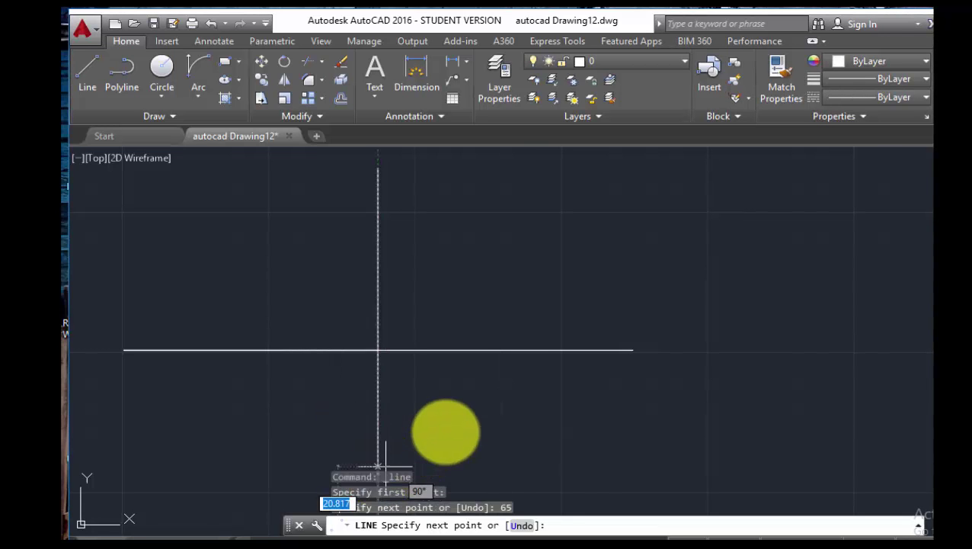
key("Escape")
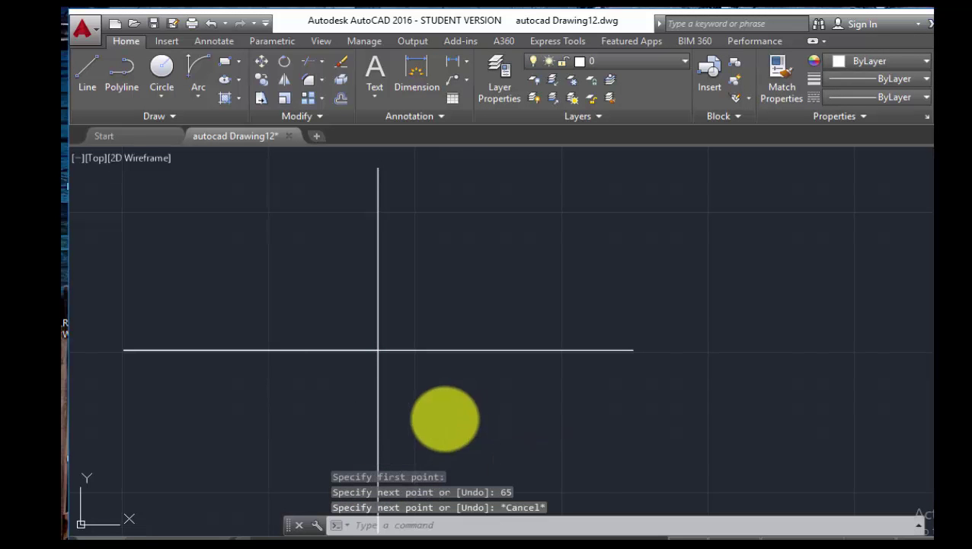
right_click(305, 212)
mouse_move(362, 241)
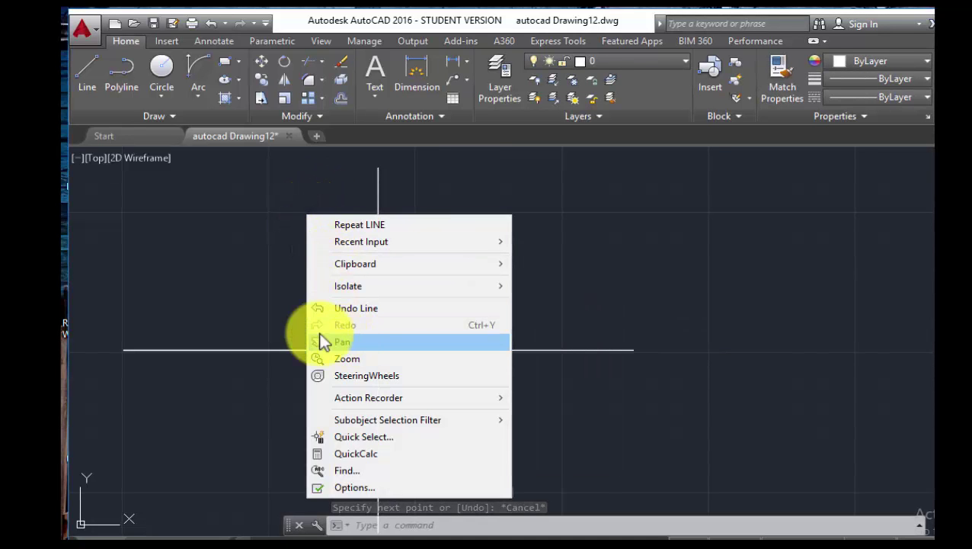
left_click(302, 329)
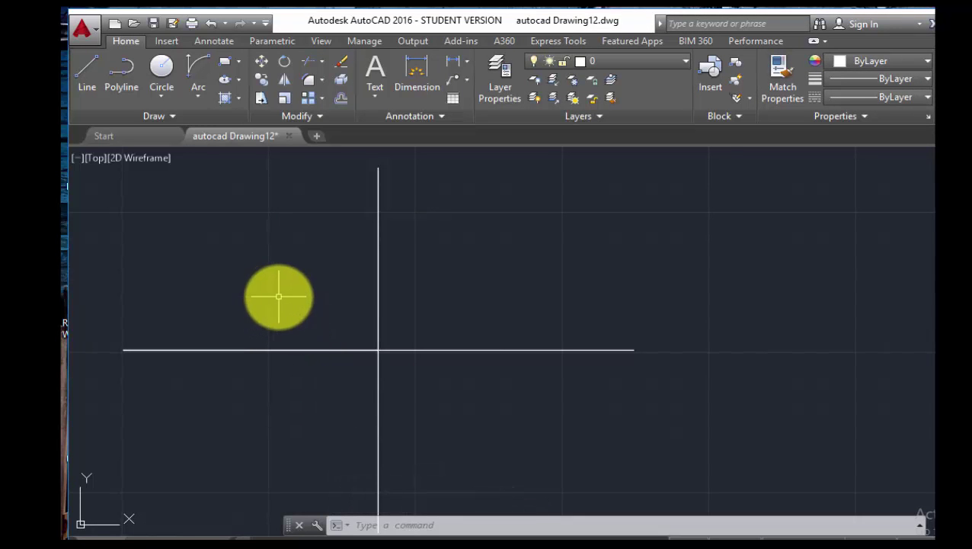
scroll(278, 297, "down", 2)
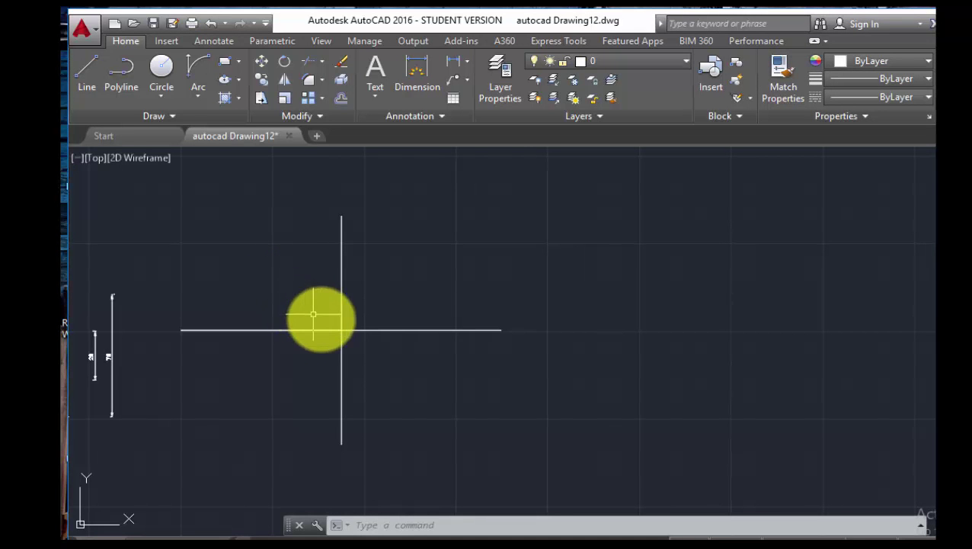
scroll(341, 332, "up", 2)
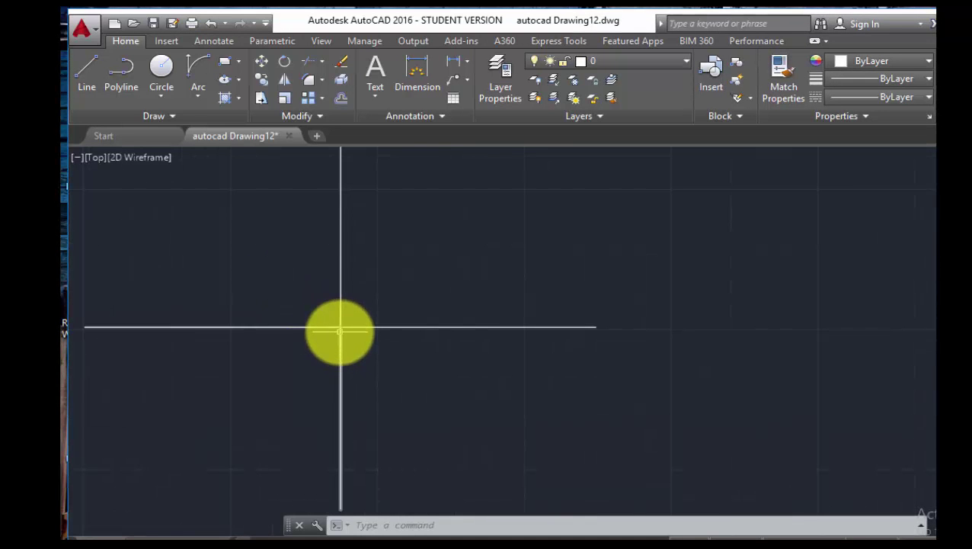
scroll(340, 333, "down", 2)
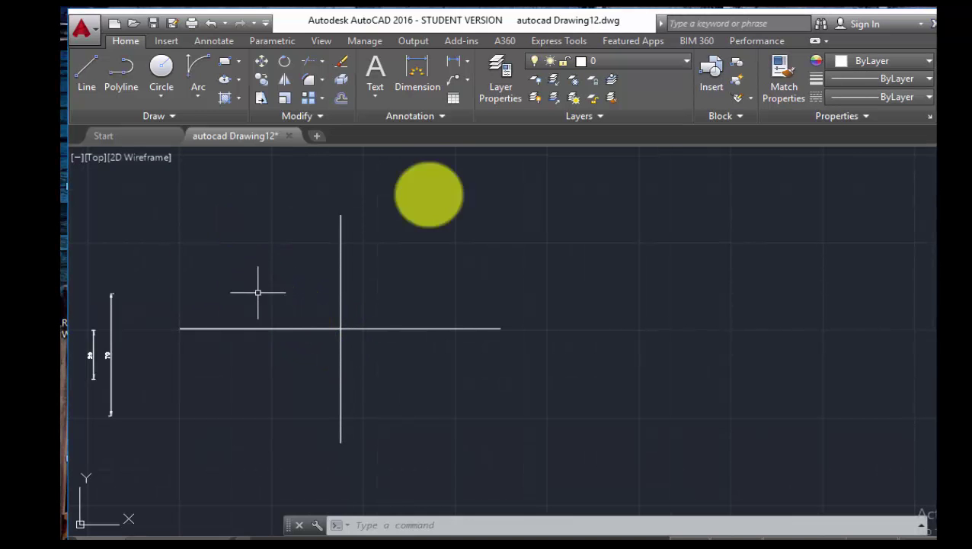
key("Escape")
key("Escape")
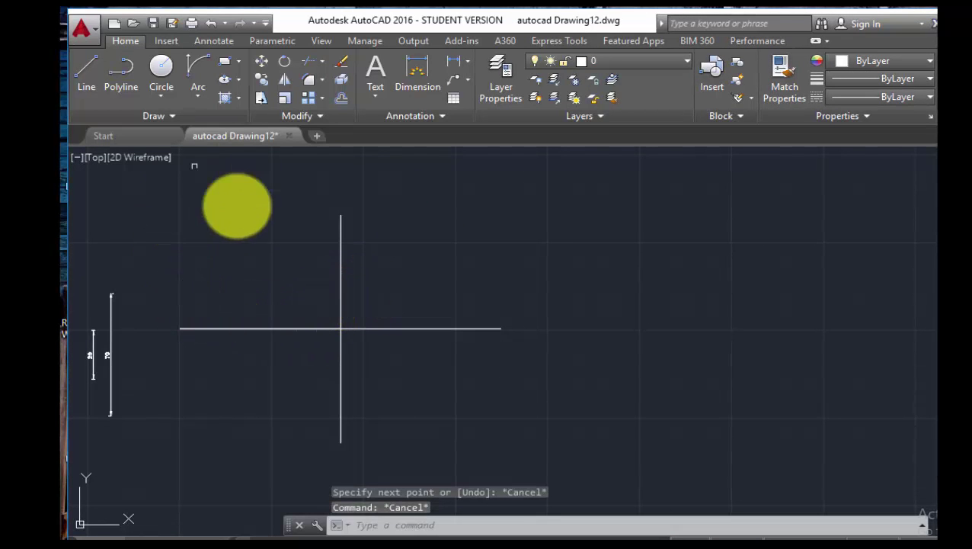
right_click(257, 255)
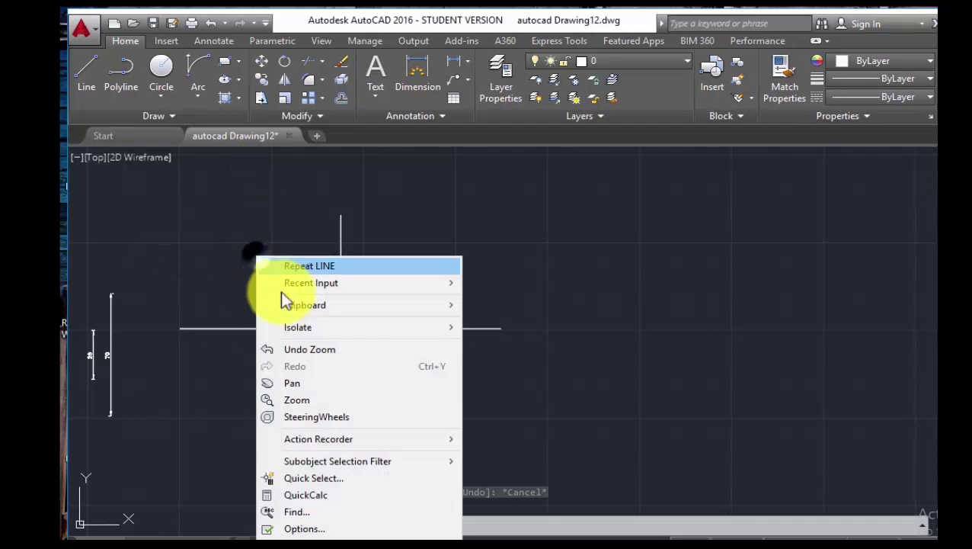
left_click(296, 382)
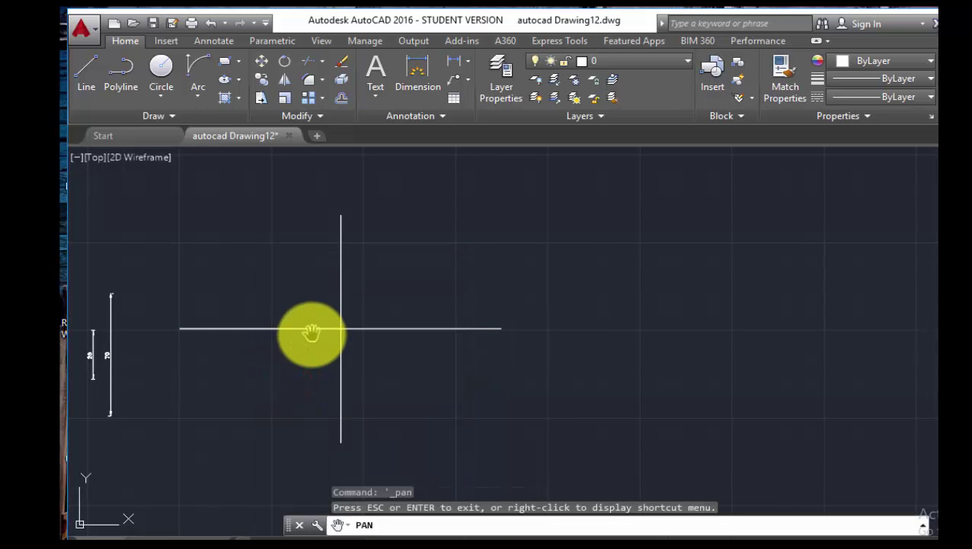
mouse_move(304, 336)
left_mouse_down()
mouse_move(333, 339)
mouse_move(263, 334)
left_mouse_up()
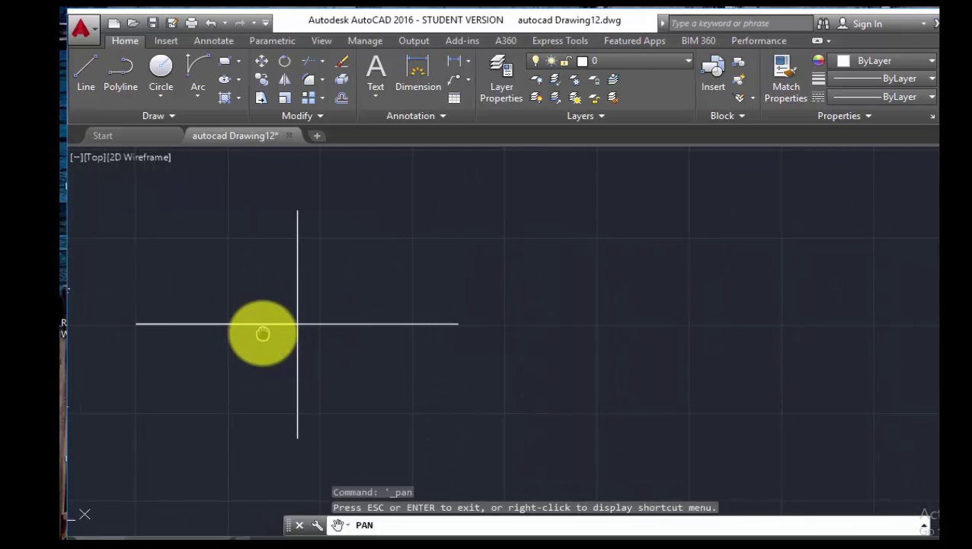
right_click(261, 333)
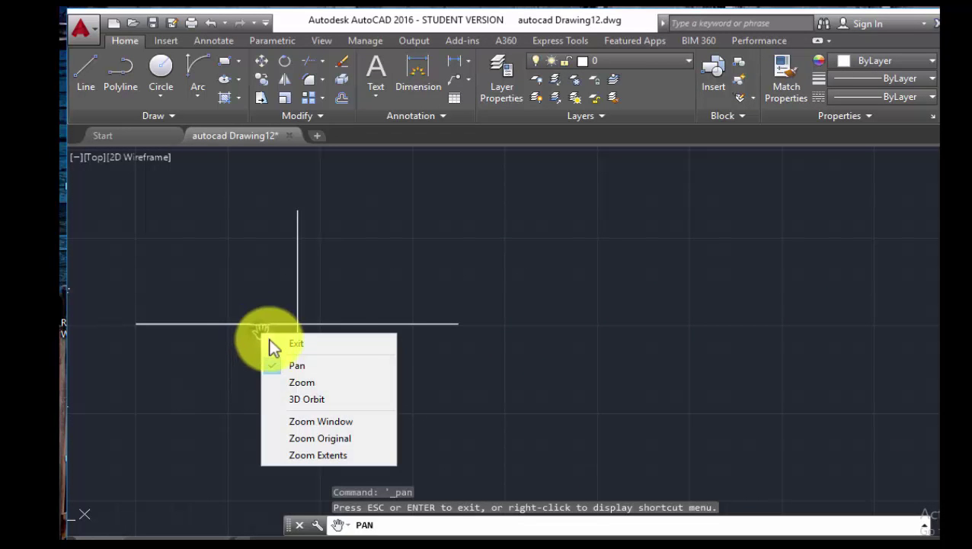
left_click(301, 343)
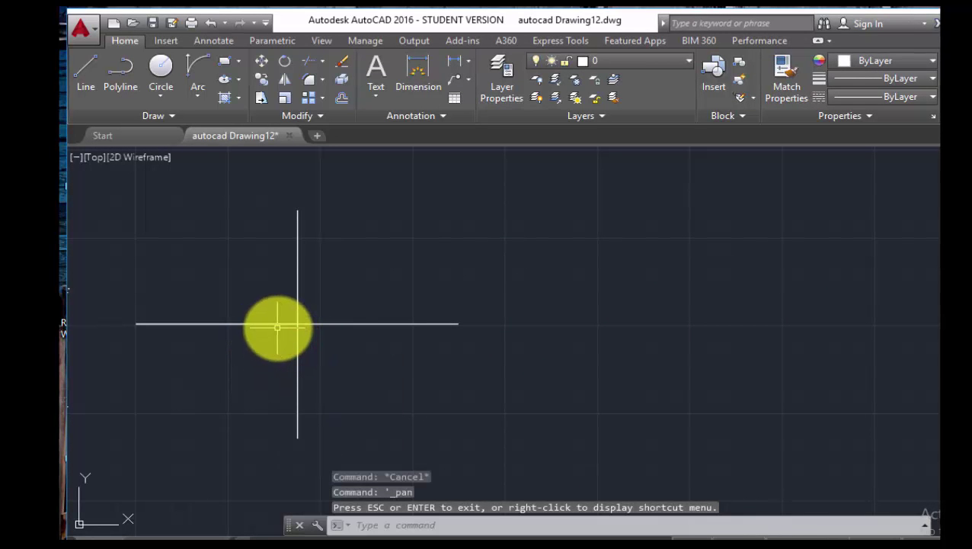
Step: Zoom the view in realtime around the crossed centre lines
right_click(282, 325)
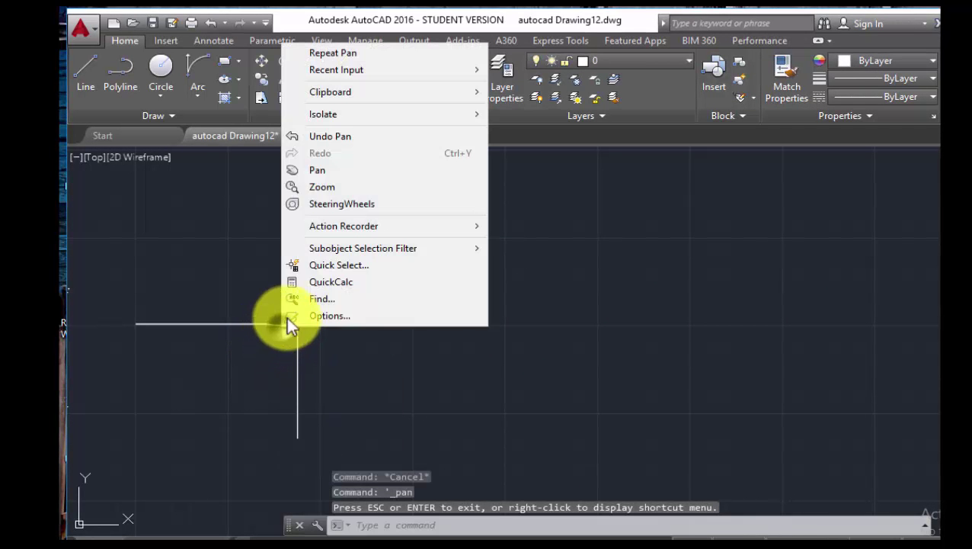
left_click(320, 187)
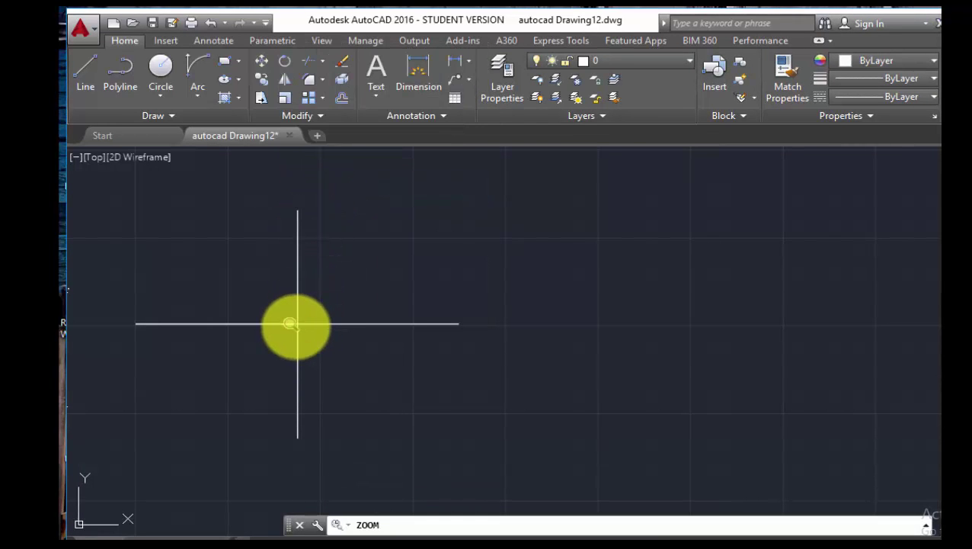
right_click(290, 323)
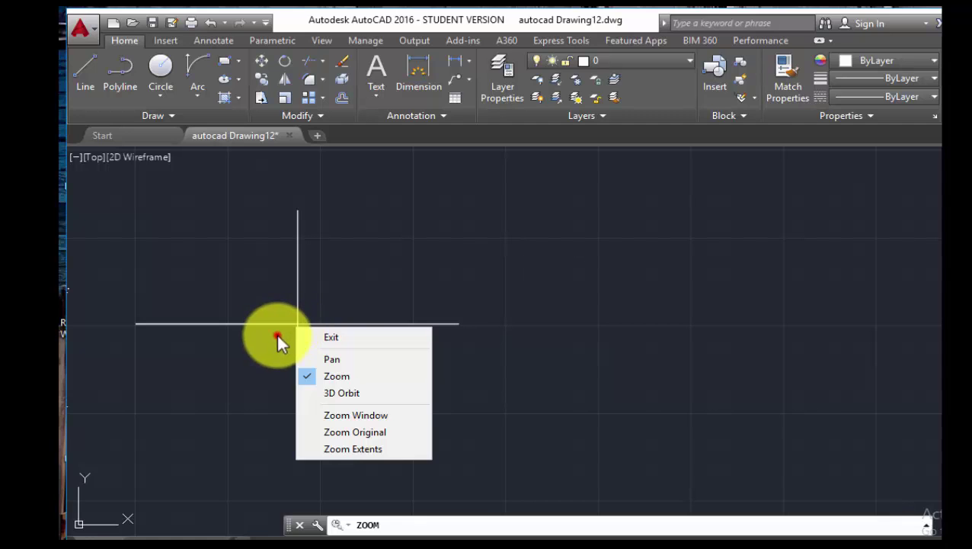
left_click(277, 337)
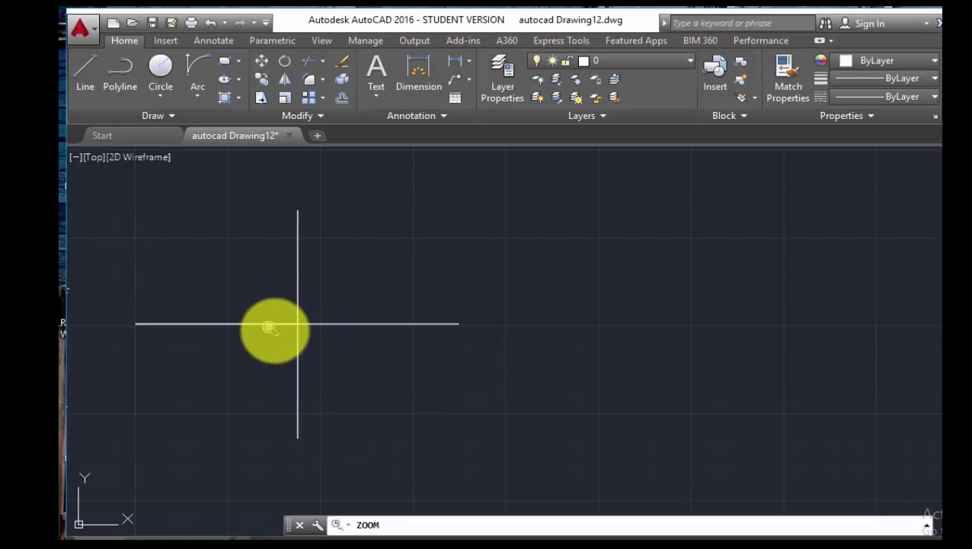
scroll(269, 327, "up", 2)
scroll(268, 330, "down", 2)
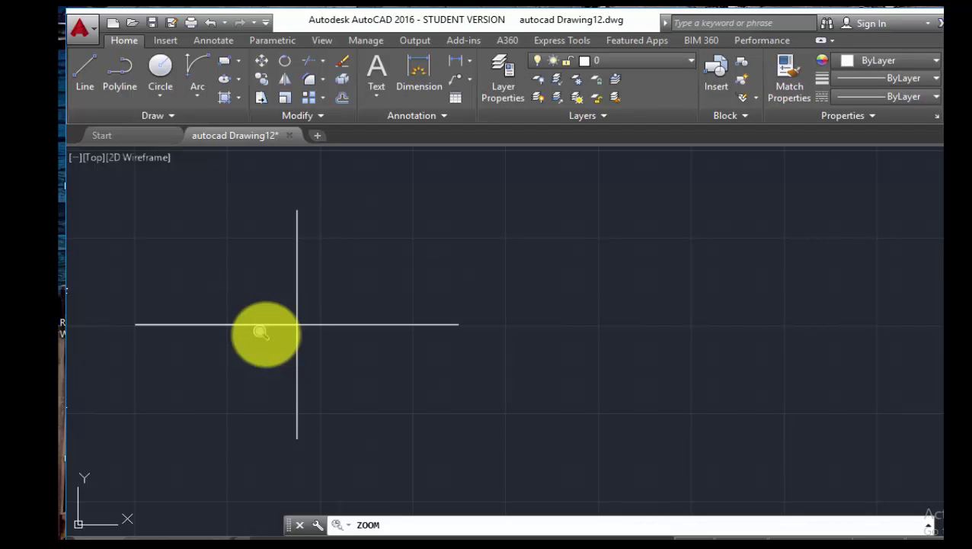
key("Escape")
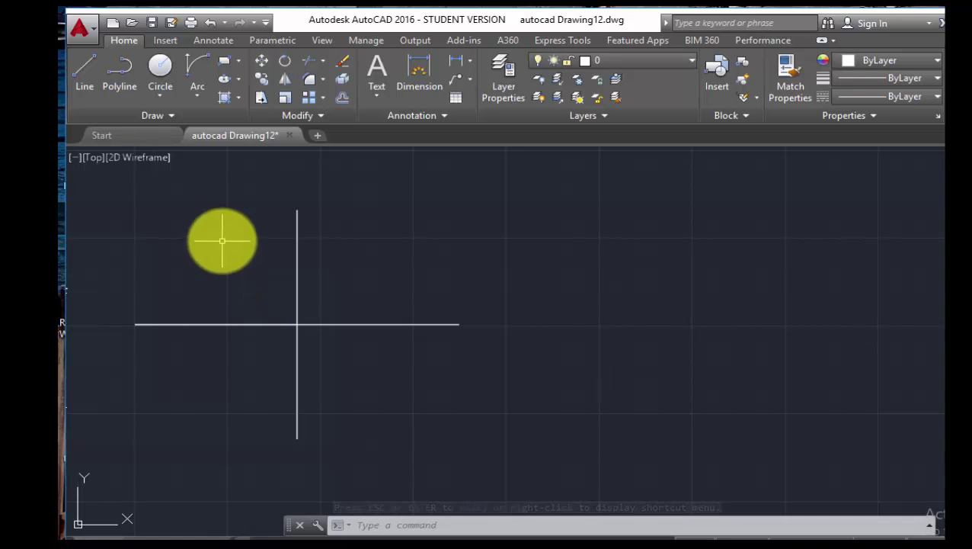
scroll(263, 306, "up", 2)
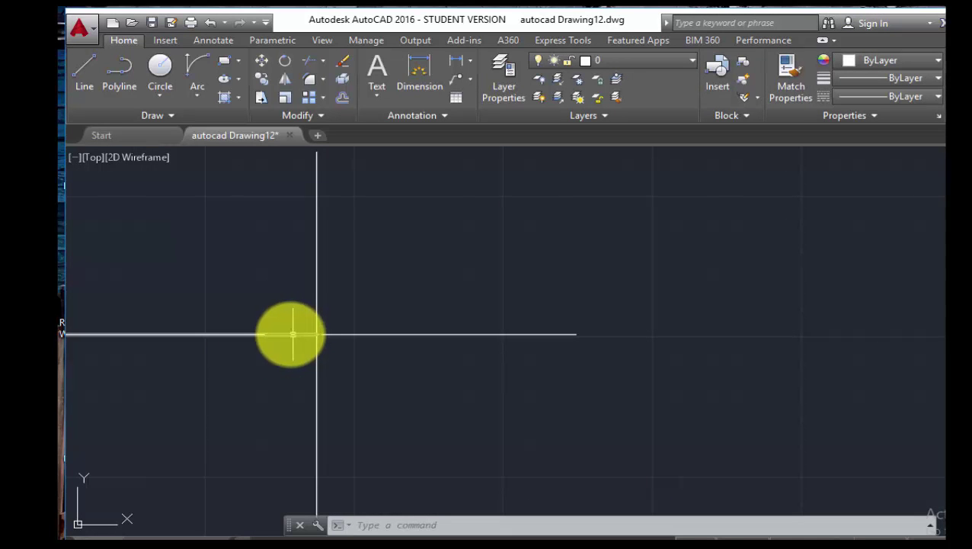
scroll(290, 329, "down", 2)
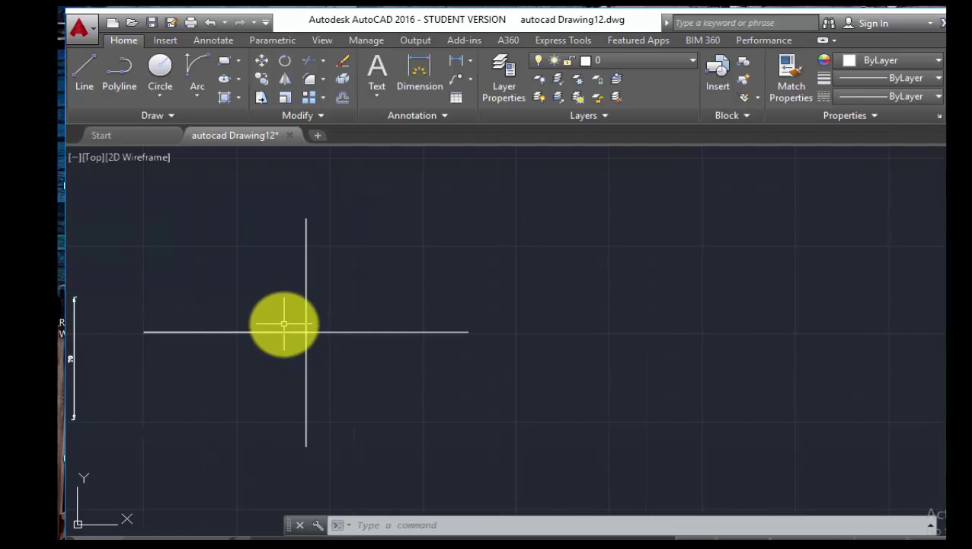
scroll(284, 324, "up", 2)
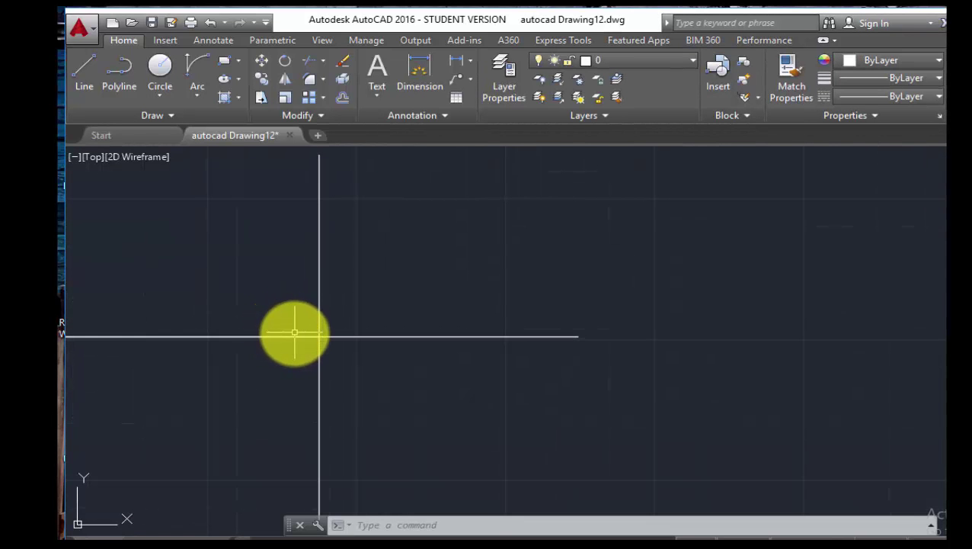
Step: Pan the centre-line cross slightly right toward the middle of the drawing area
right_click(296, 334)
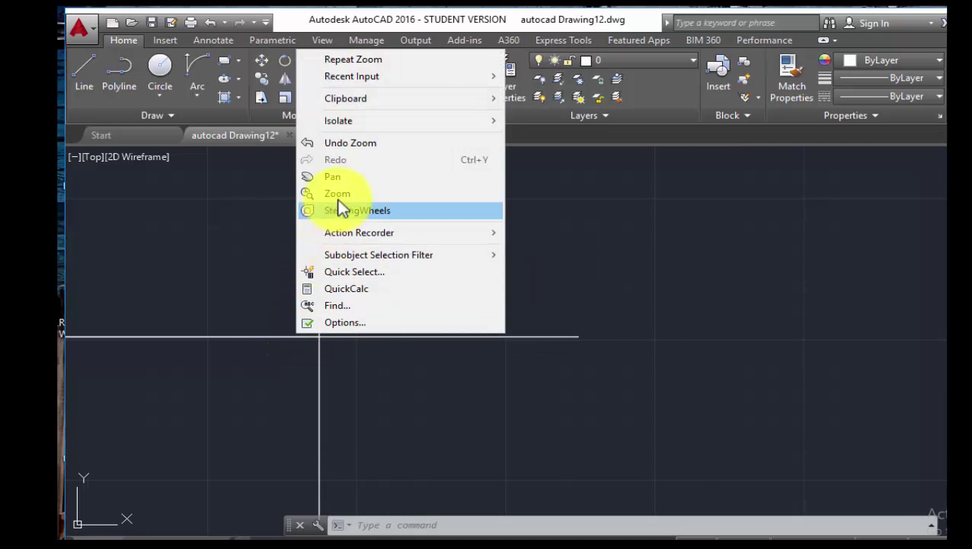
left_click(336, 176)
mouse_move(302, 282)
left_mouse_down()
mouse_move(369, 271)
mouse_move(361, 242)
mouse_move(306, 254)
mouse_move(381, 271)
mouse_move(369, 274)
left_mouse_up()
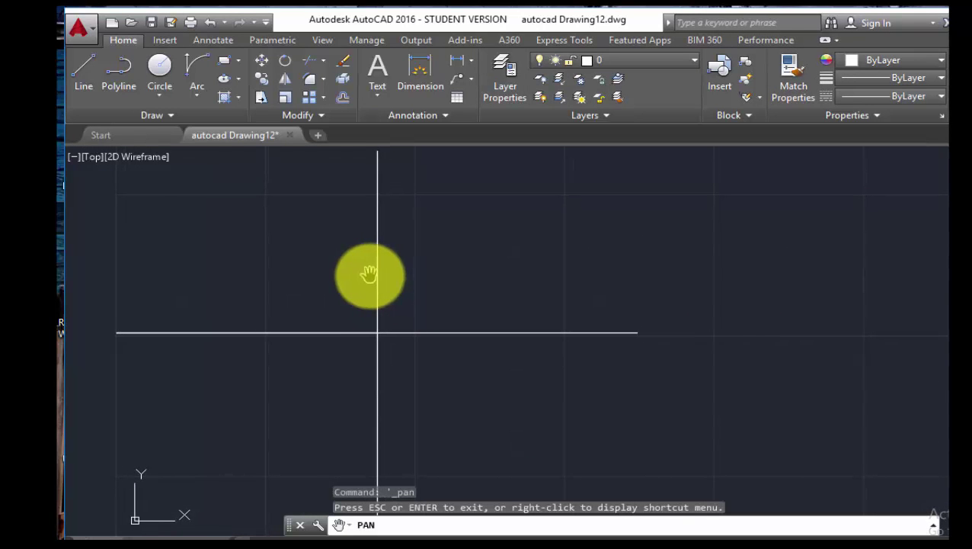
key("Escape")
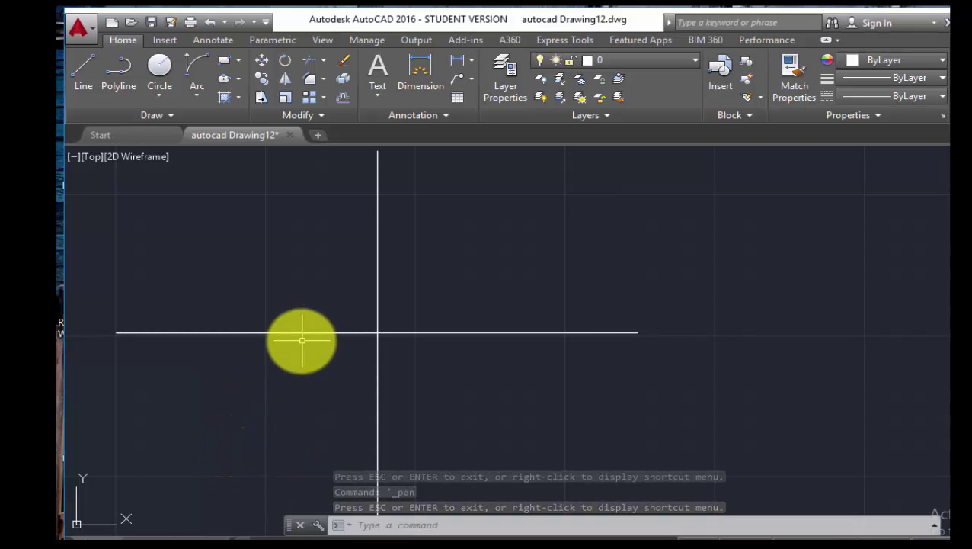
scroll(225, 320, "down", 2)
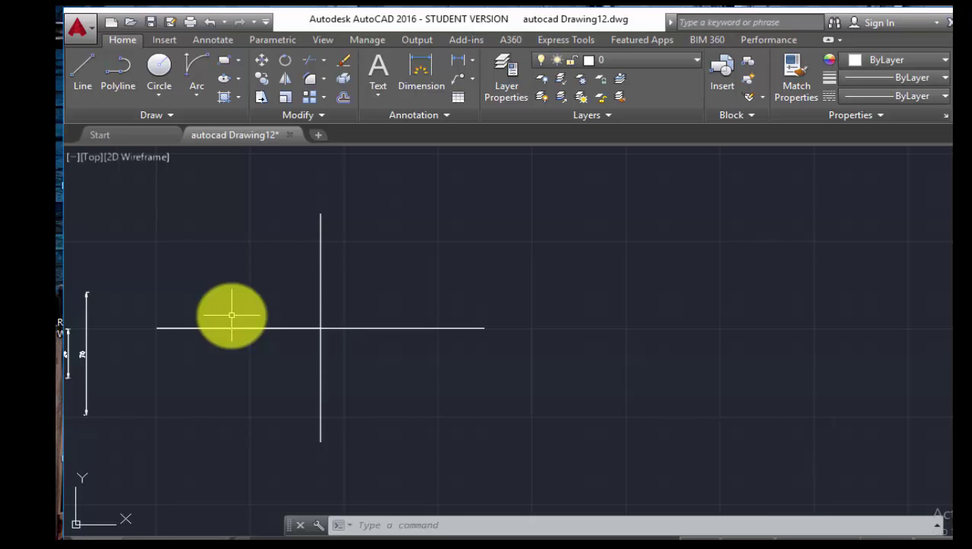
Step: Draw three concentric circles of radius 6, 20 and 30 at the centre-line intersection
left_click(158, 65)
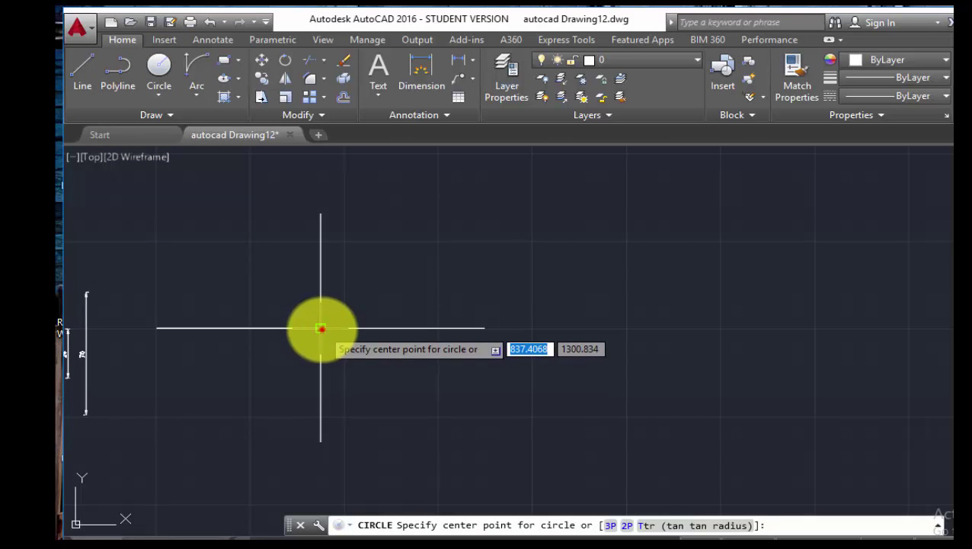
left_click(321, 328)
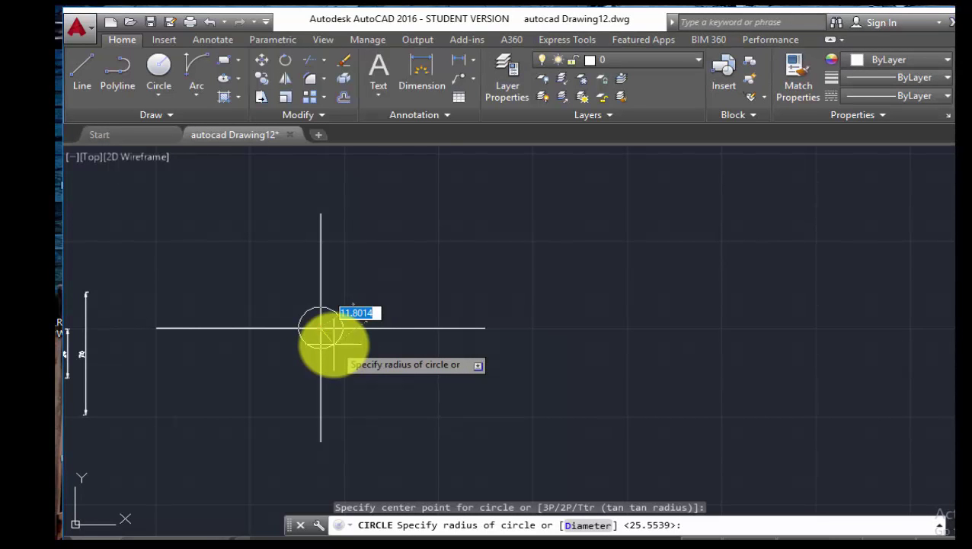
type("6")
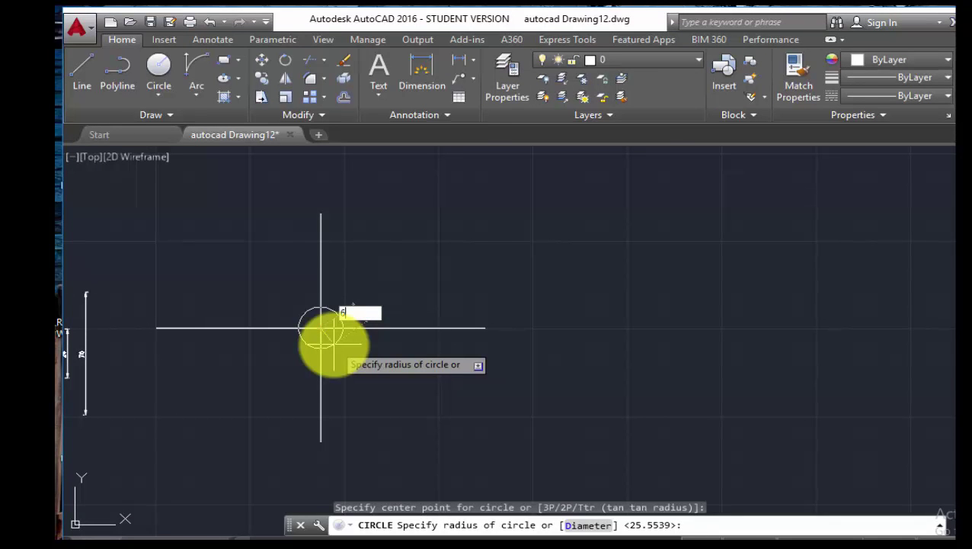
key("Return")
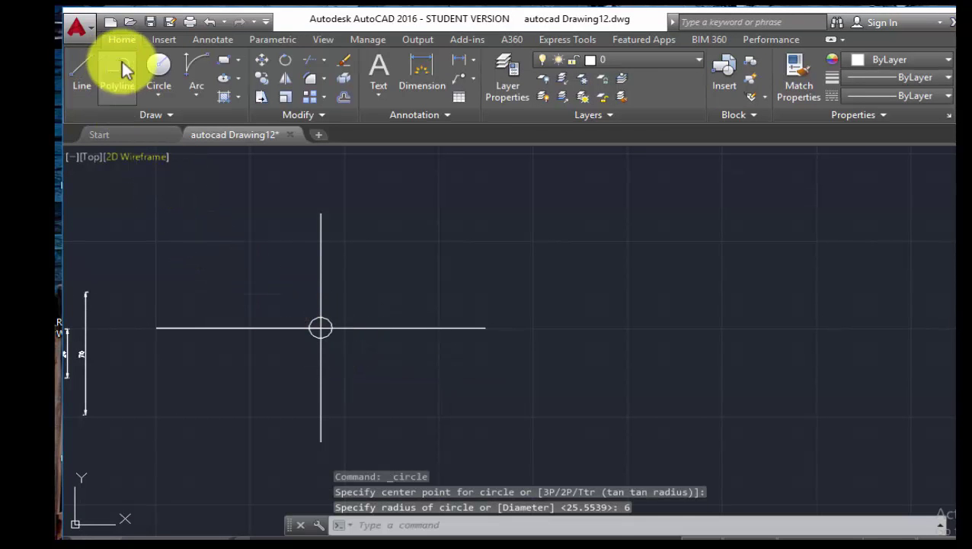
left_click(158, 65)
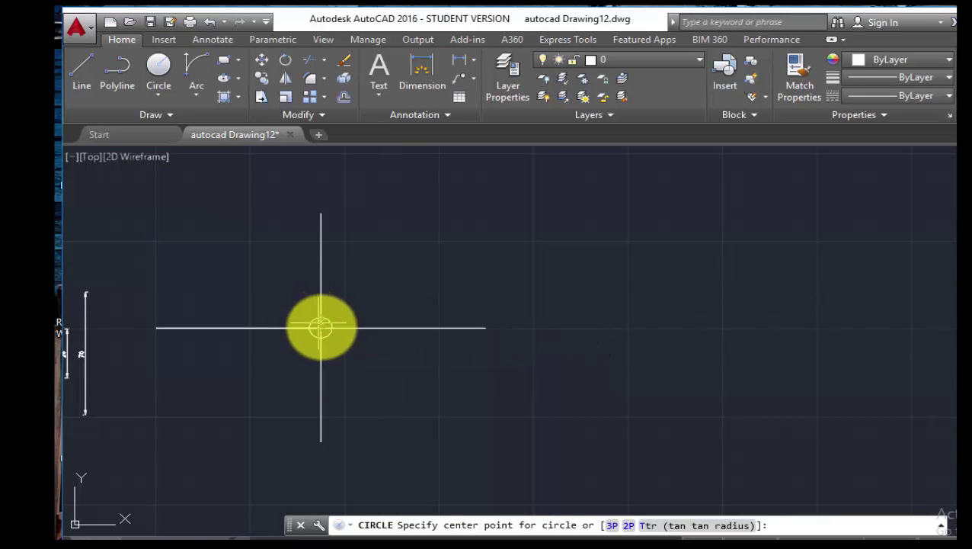
left_click(321, 328)
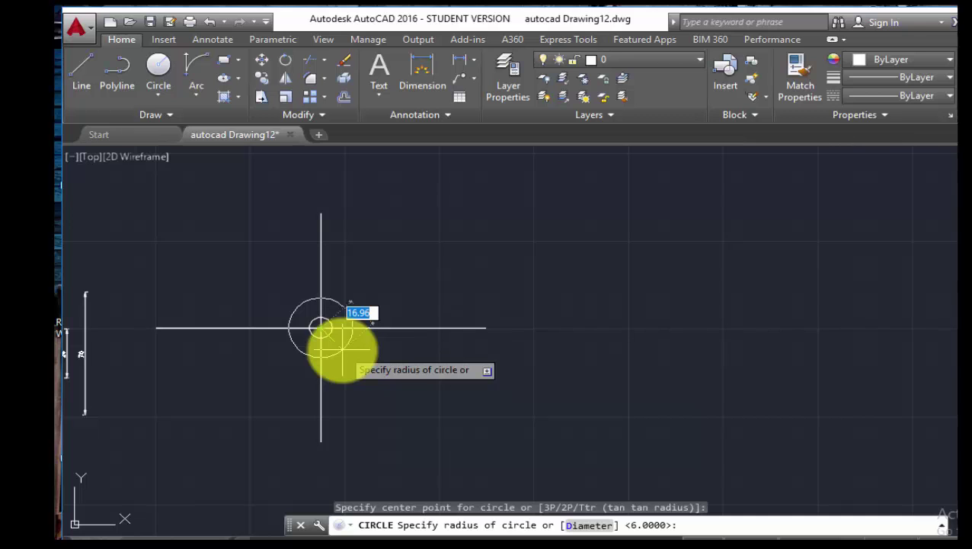
type("20")
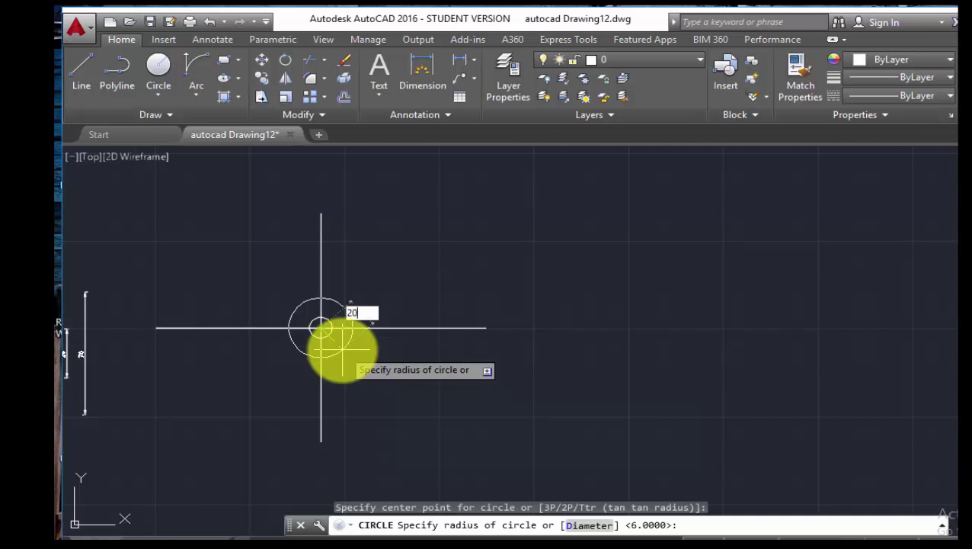
key("Return")
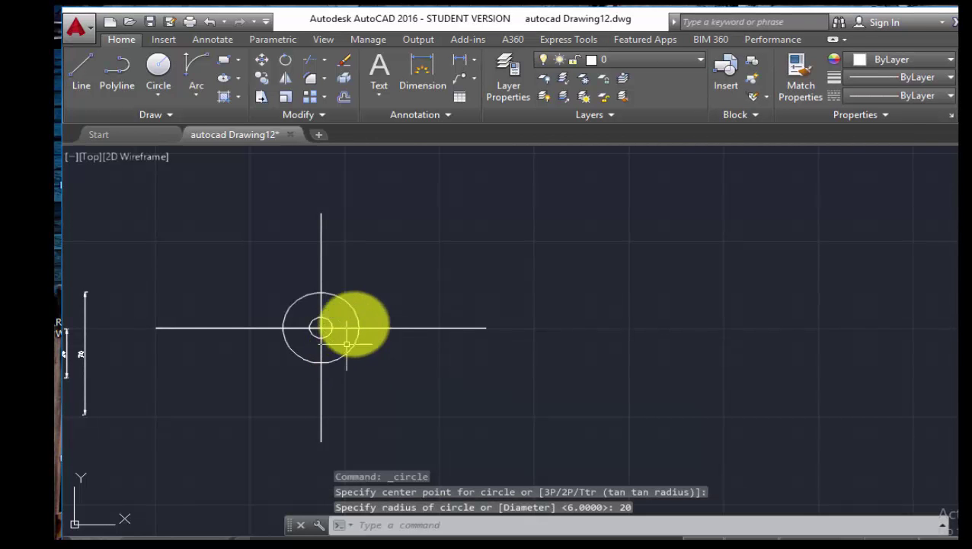
left_click(157, 69)
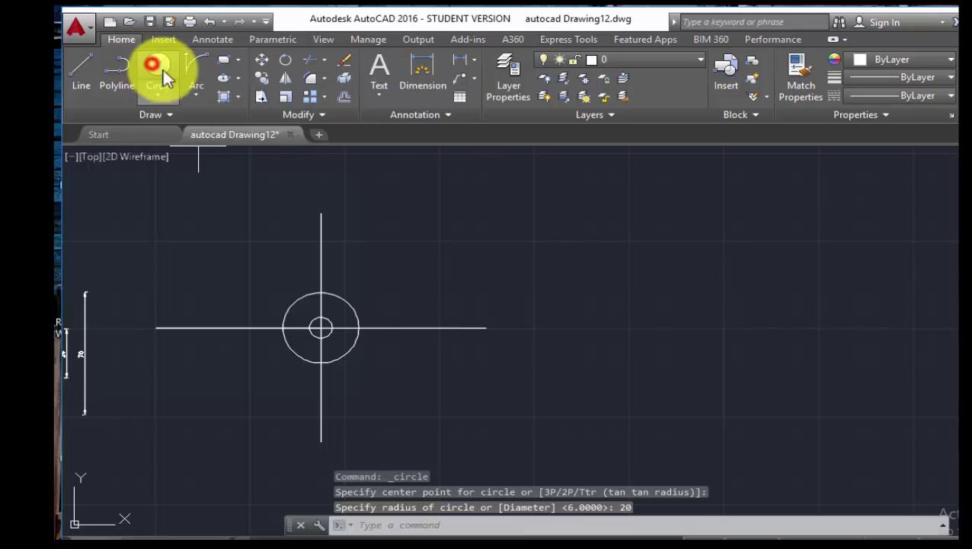
left_click(320, 328)
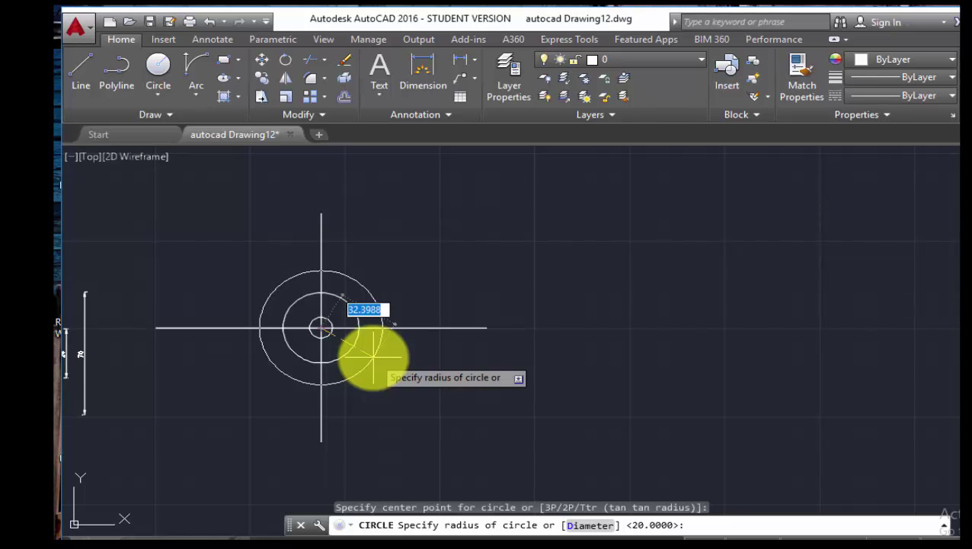
type("3")
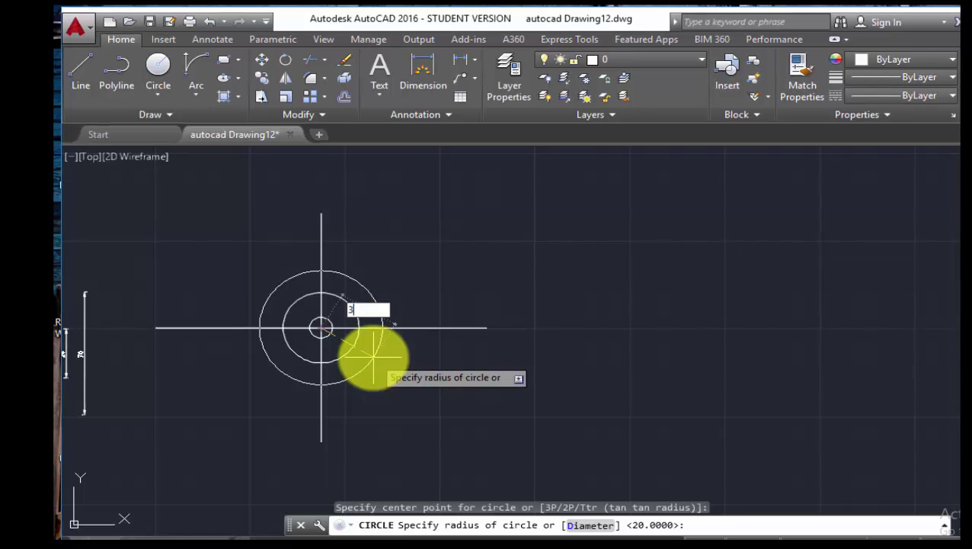
type("0")
key("Return")
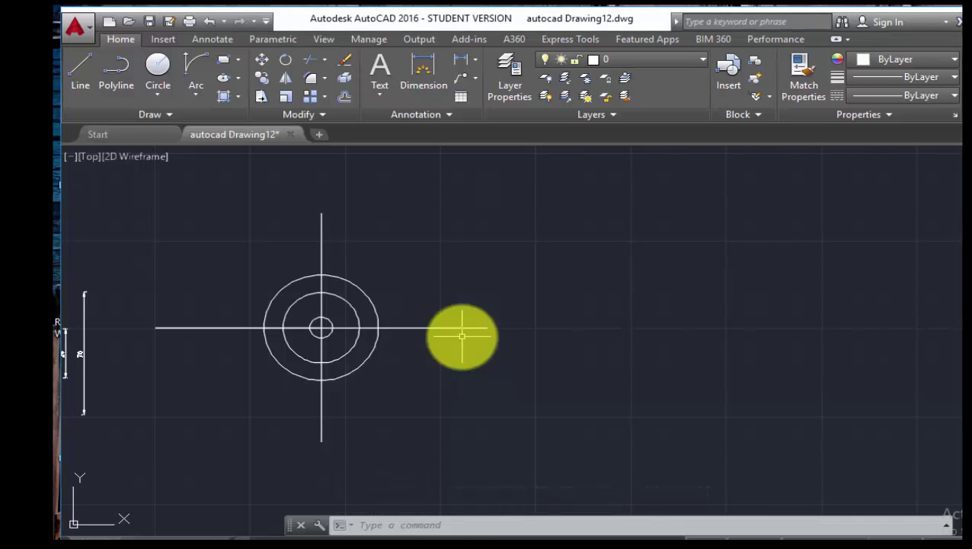
Step: Begin a line at the centre of the concentric circles
left_click(82, 71)
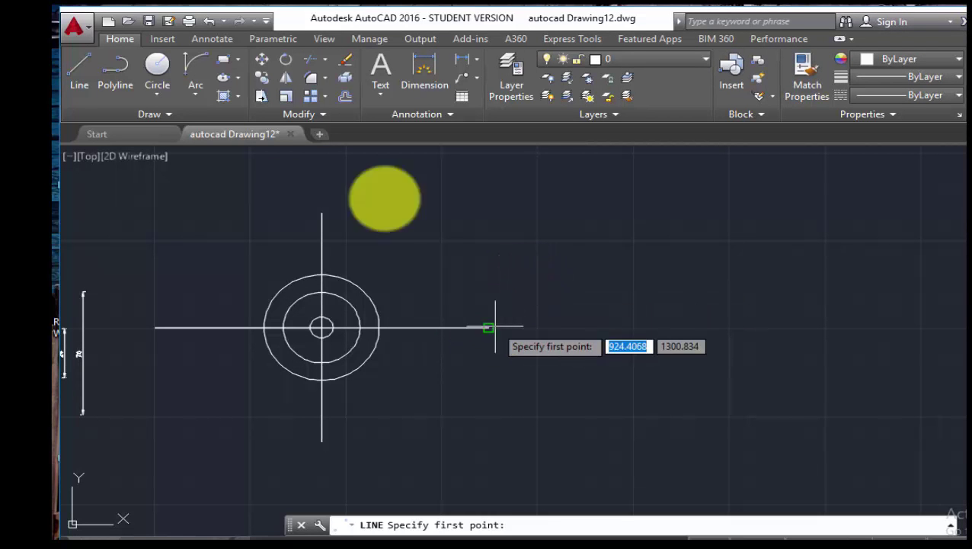
left_click(85, 75)
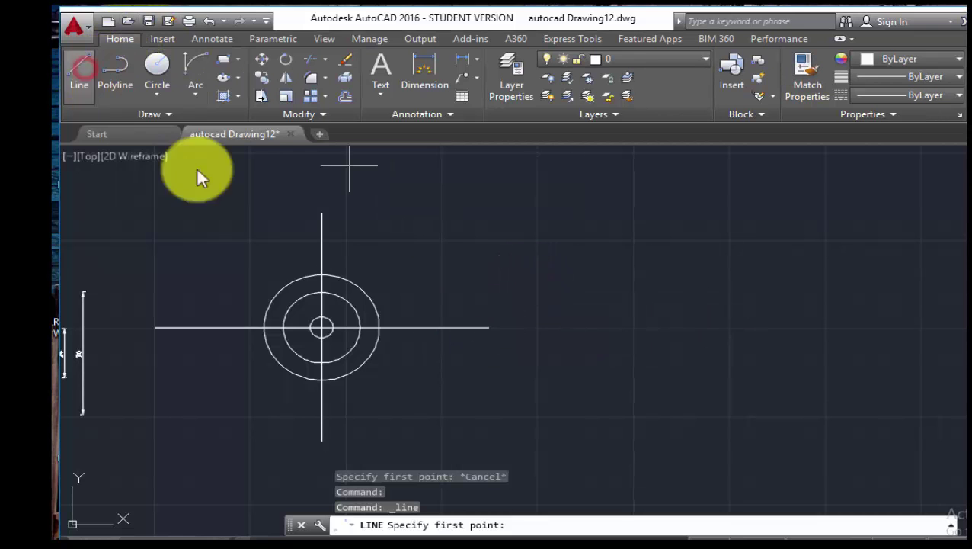
left_click(321, 327)
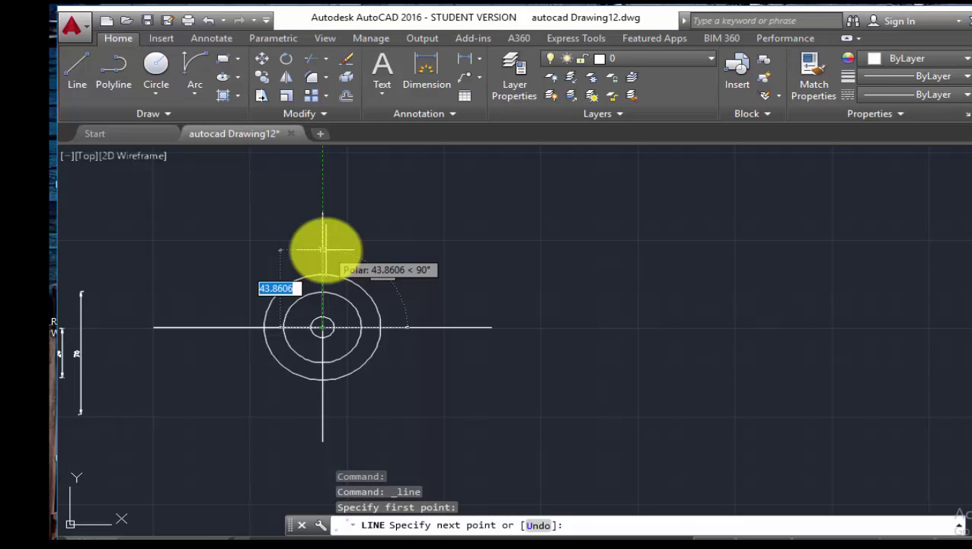
Step: Draw 39 units up from the centre, 22 units right, then down to the outer circle
type("3")
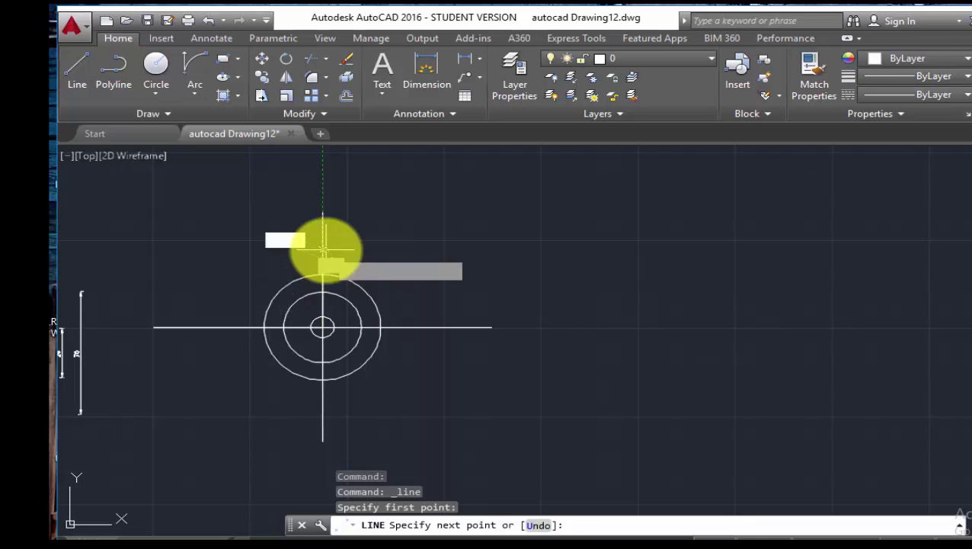
key("Return")
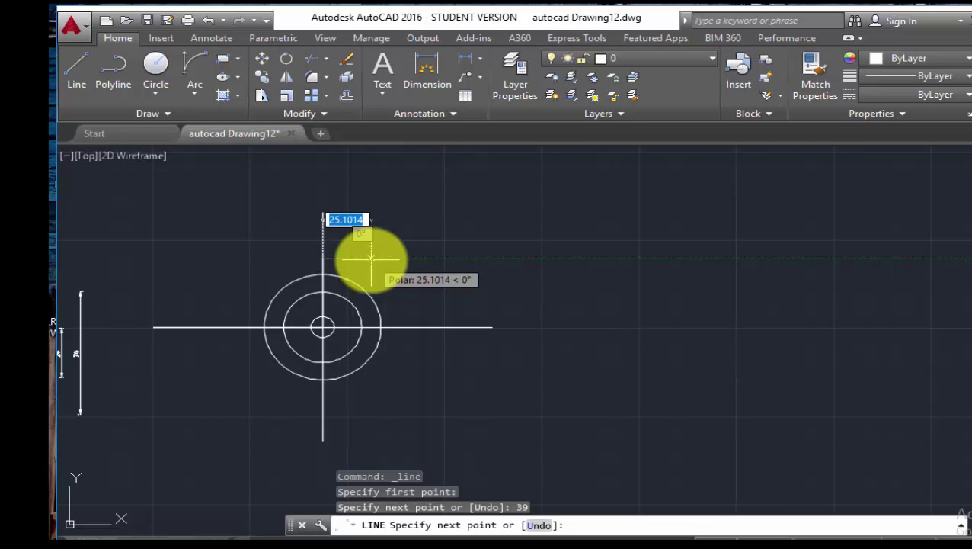
type("22")
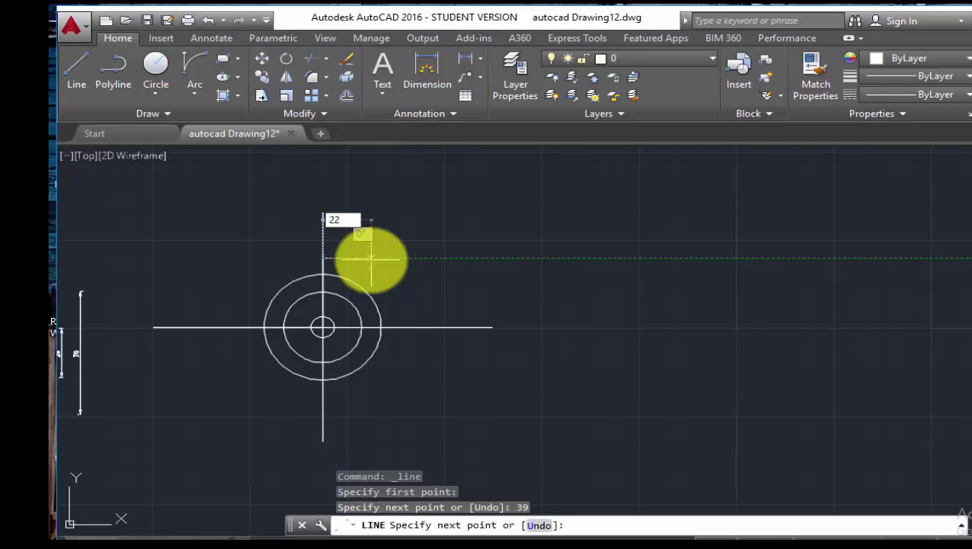
key("Return")
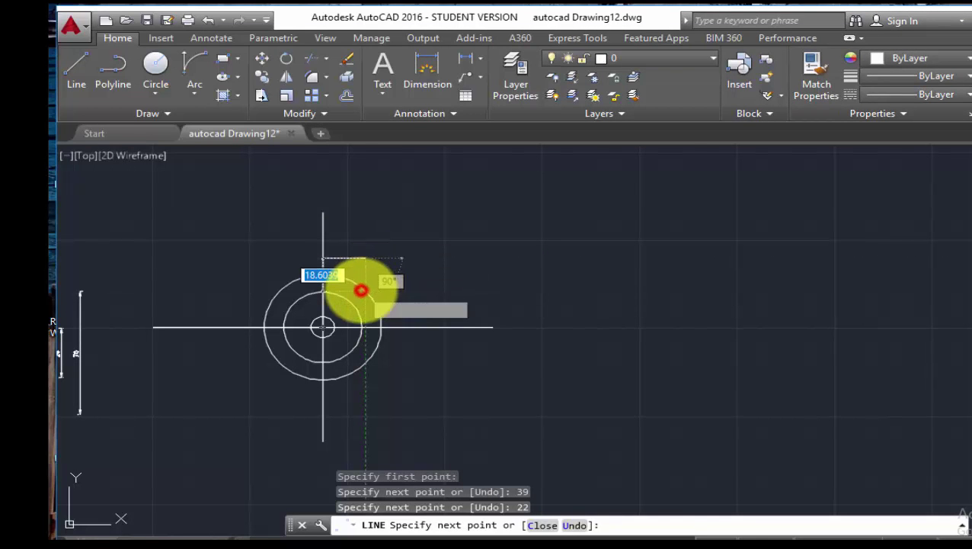
left_click(367, 261)
right_click(426, 273)
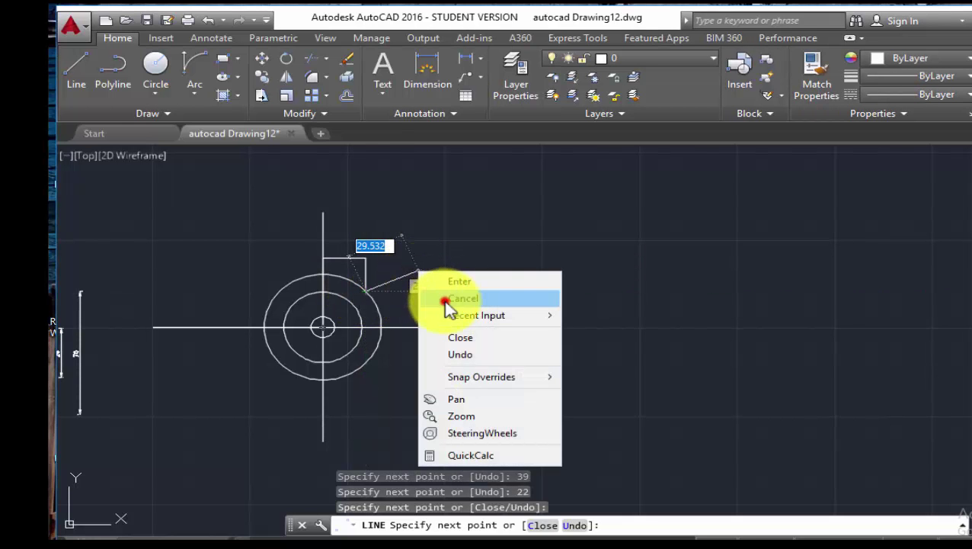
left_click(445, 237)
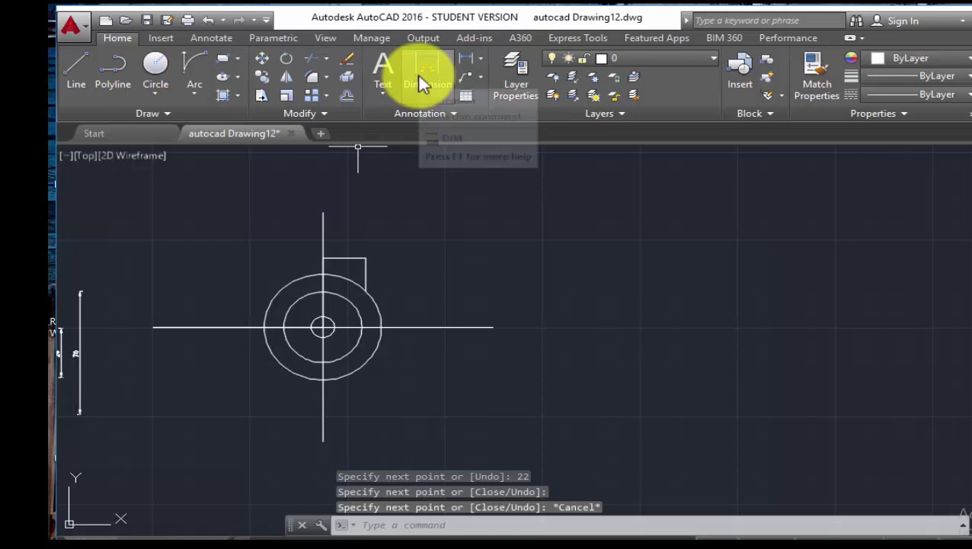
Step: Draw the left half: 22 units left from the centre line, then down to the outer circle
left_click(76, 67)
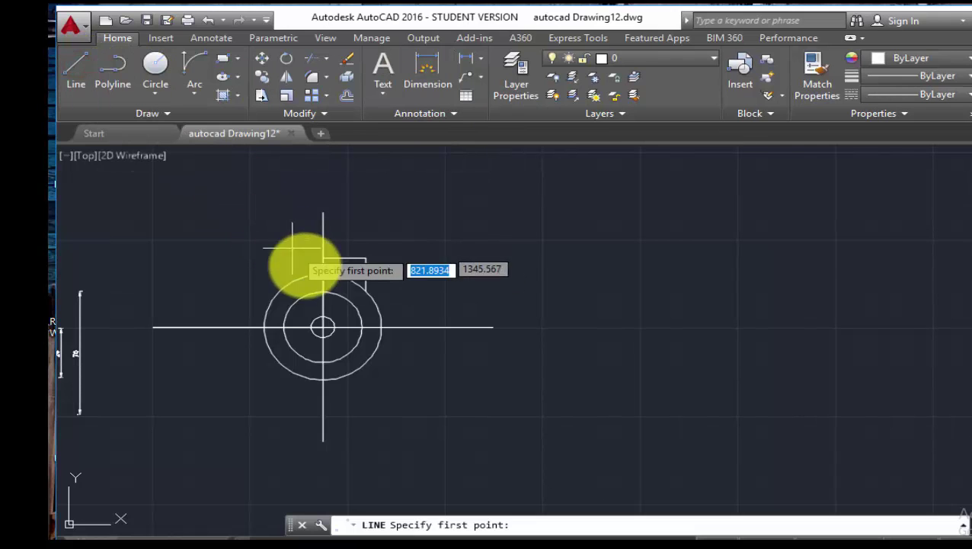
left_click(323, 259)
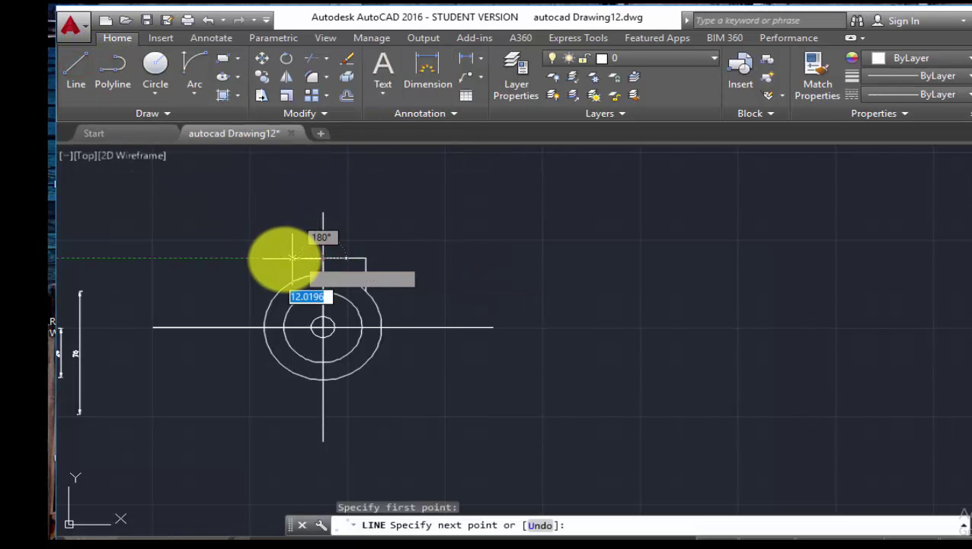
type("22")
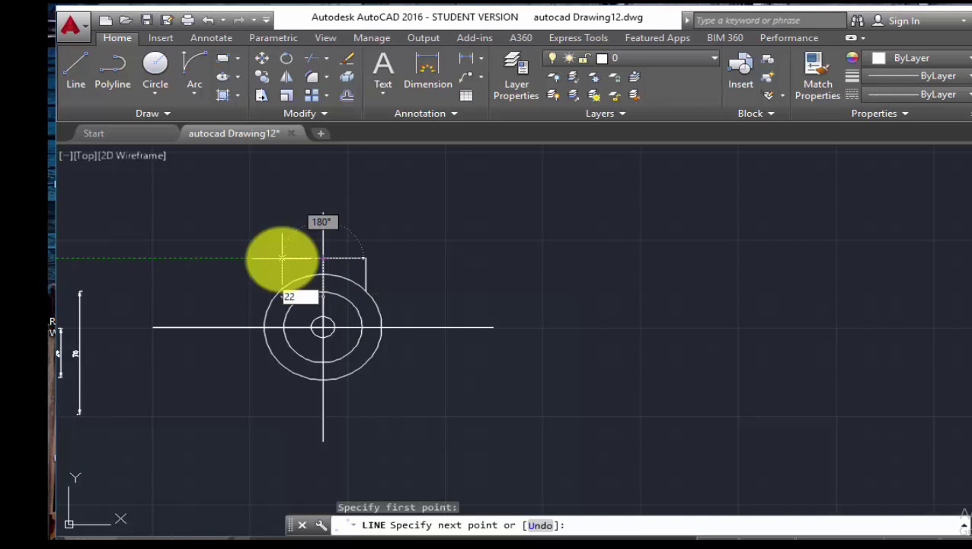
key("Return")
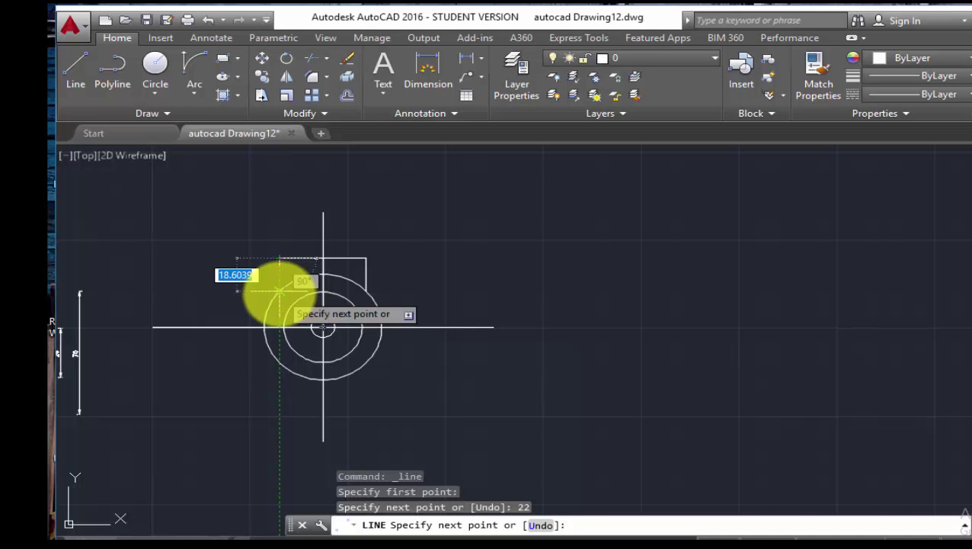
left_click(279, 292)
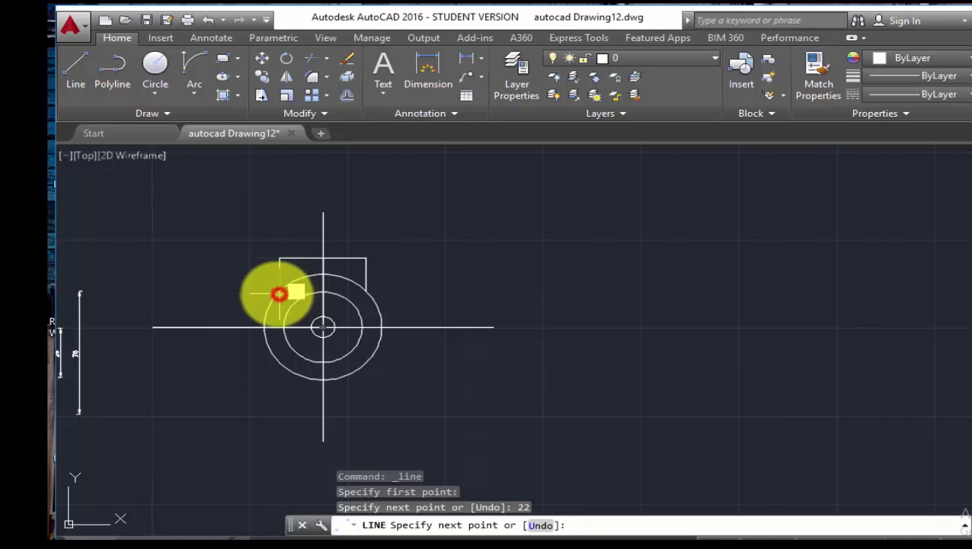
right_click(219, 273)
left_click(243, 295)
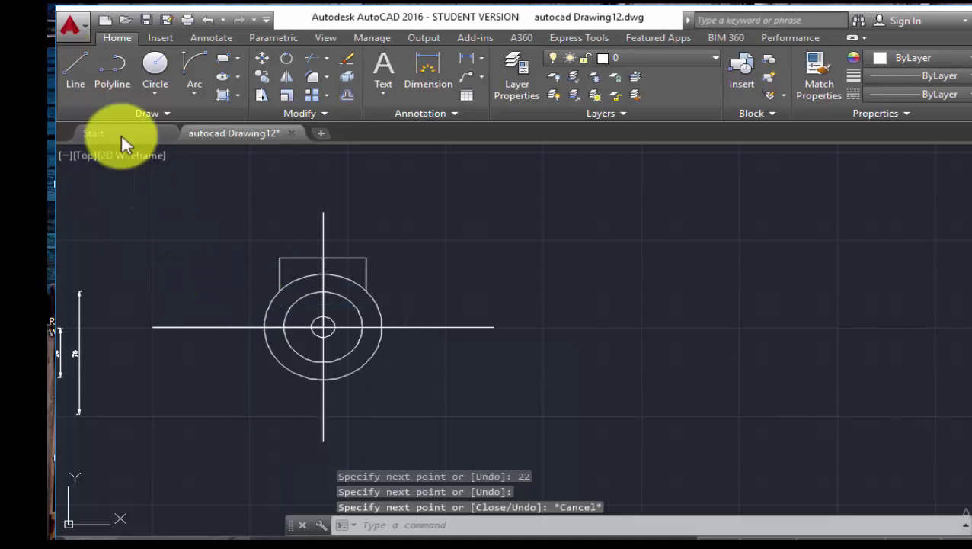
left_click(78, 73)
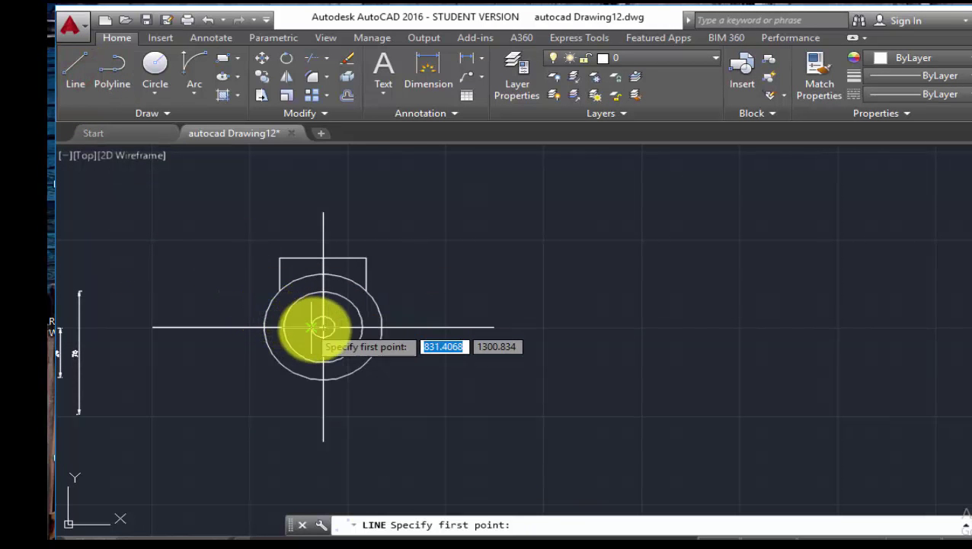
Step: From the circle centre, draw 39 units down and then 22 units right
left_click(75, 68)
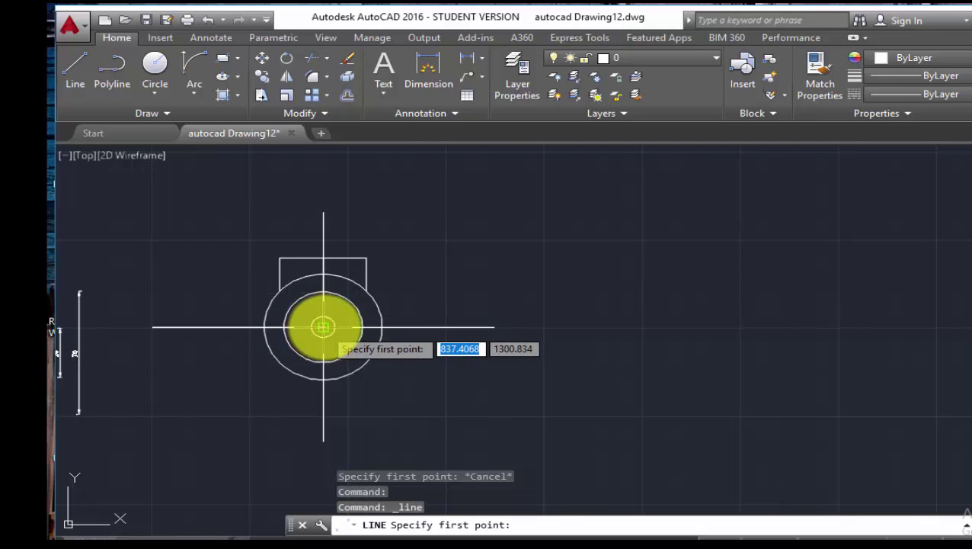
left_click(323, 327)
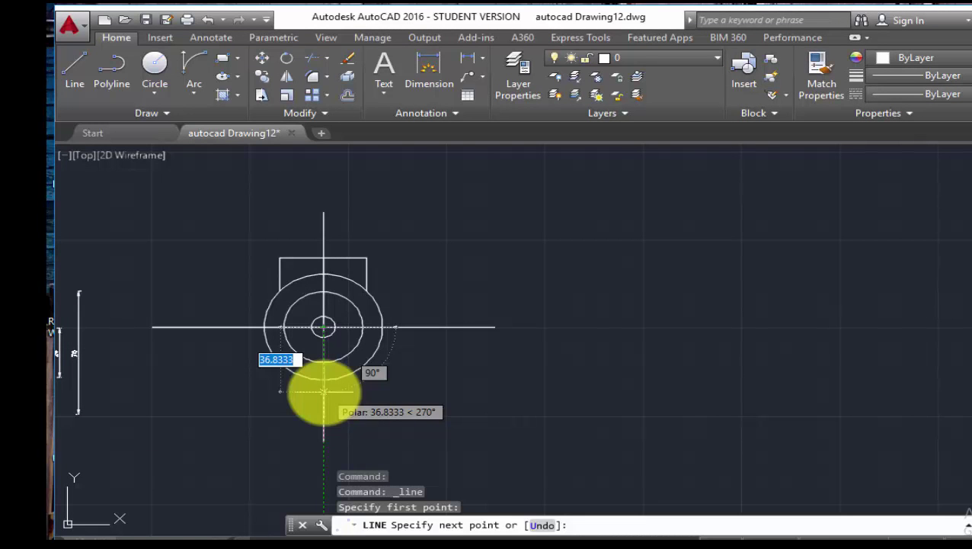
type("39")
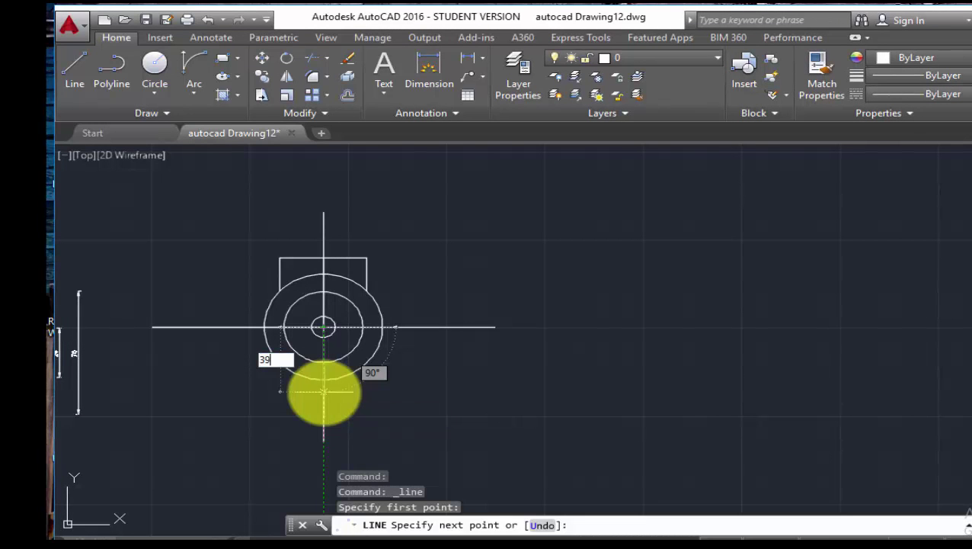
key("Return")
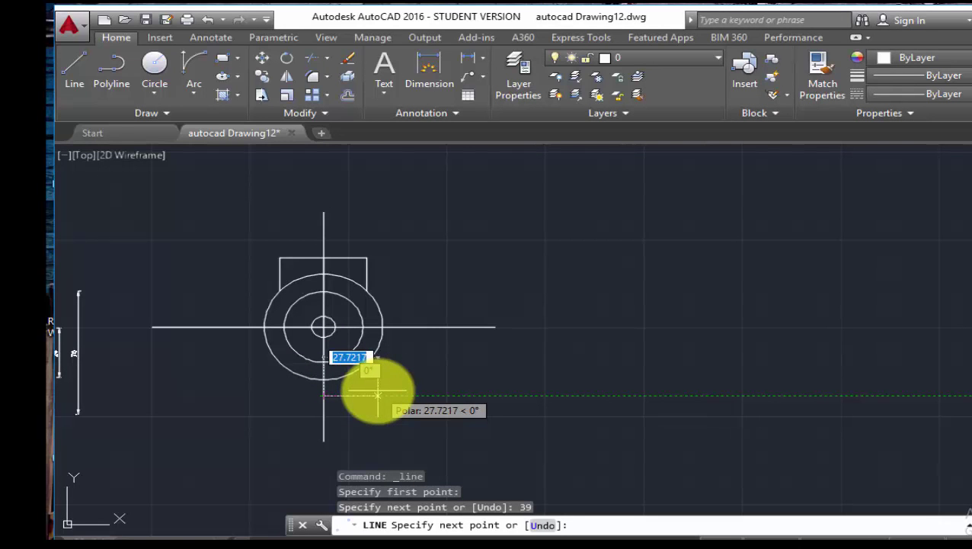
type("22")
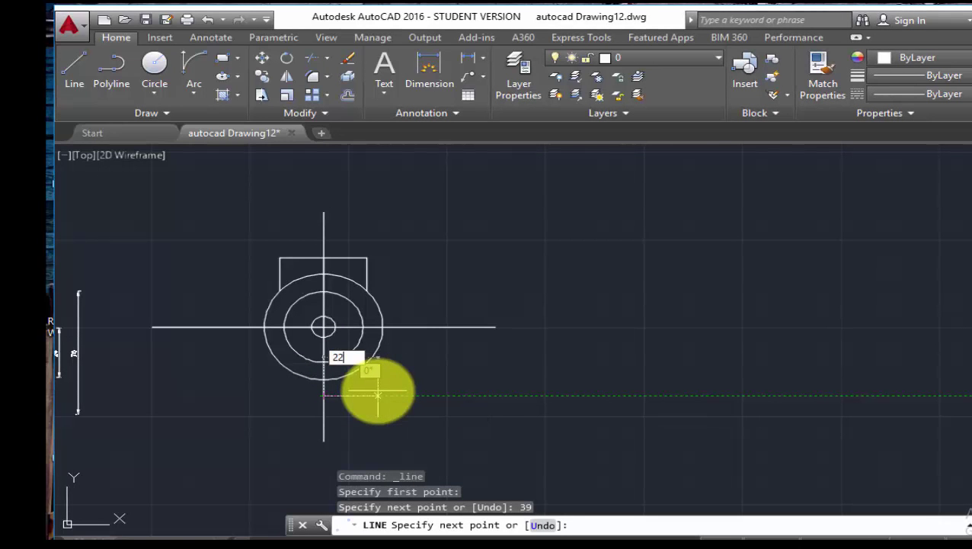
key("Return")
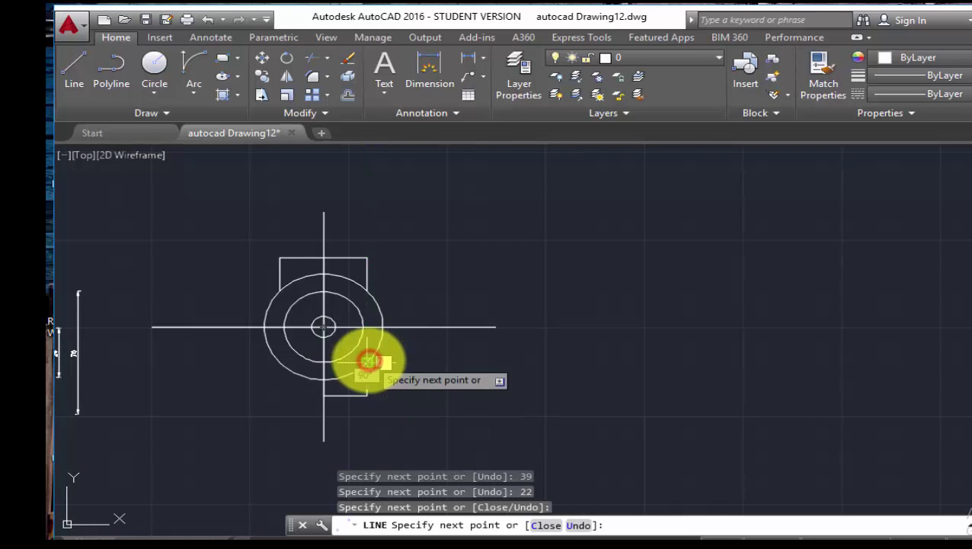
right_click(431, 363)
left_click(448, 395)
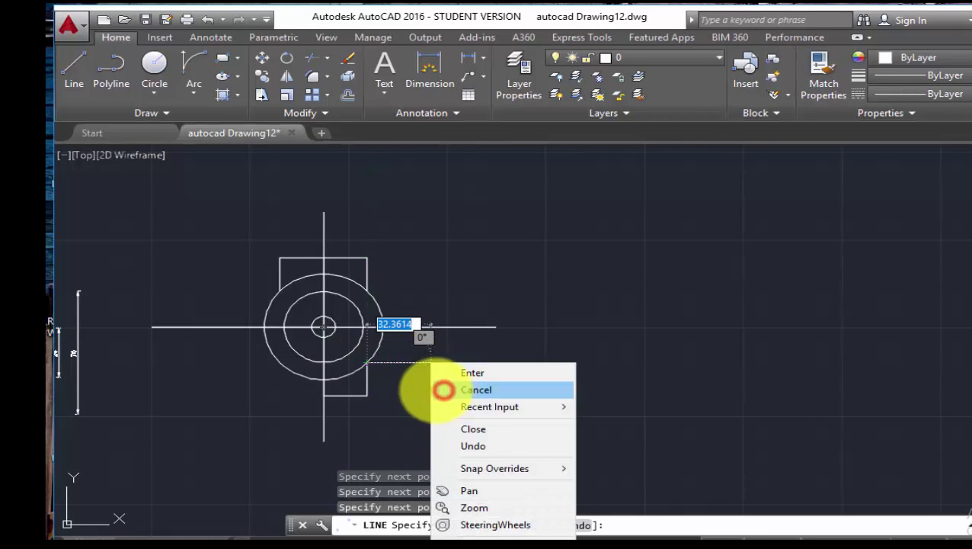
Step: From the rectangle's bottom centre, draw 22 units left and up to the outer circle
left_click(80, 69)
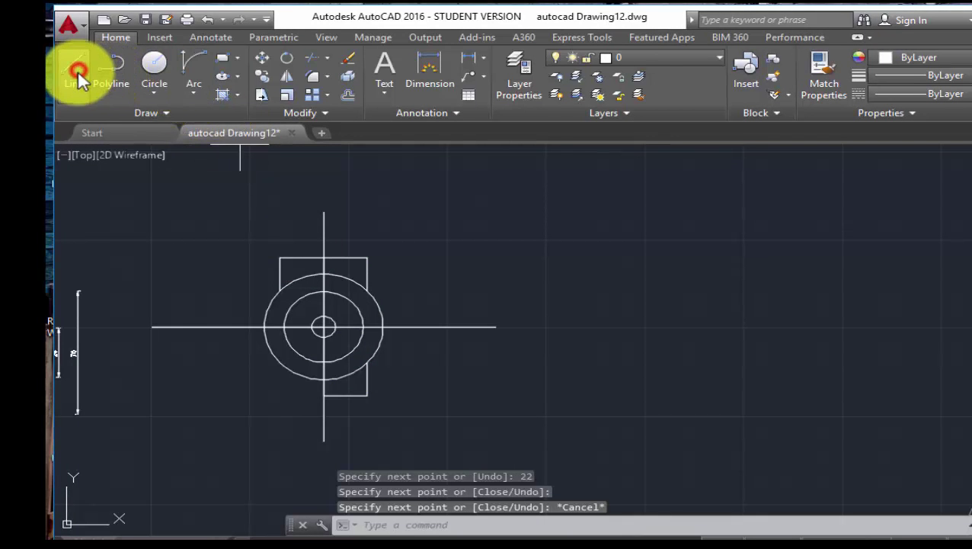
left_click(323, 395)
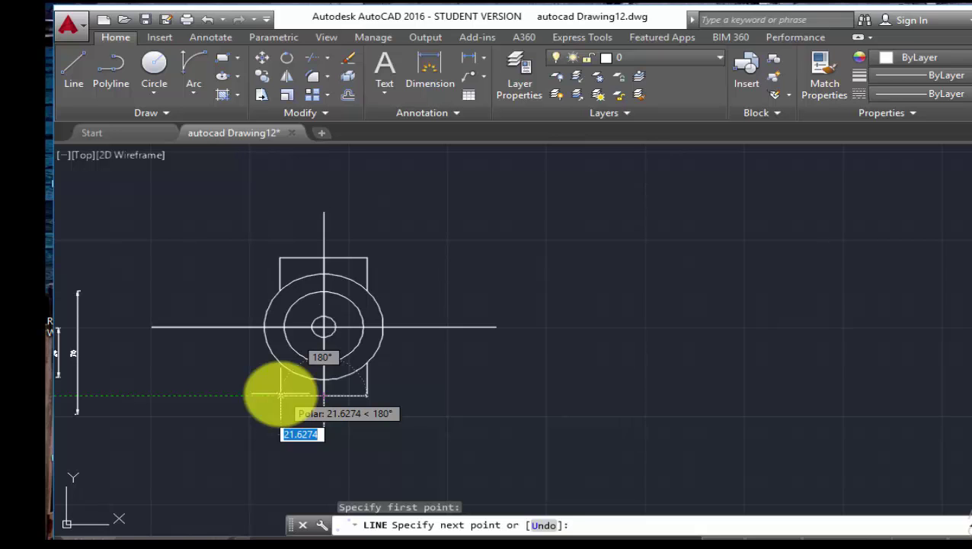
type("2")
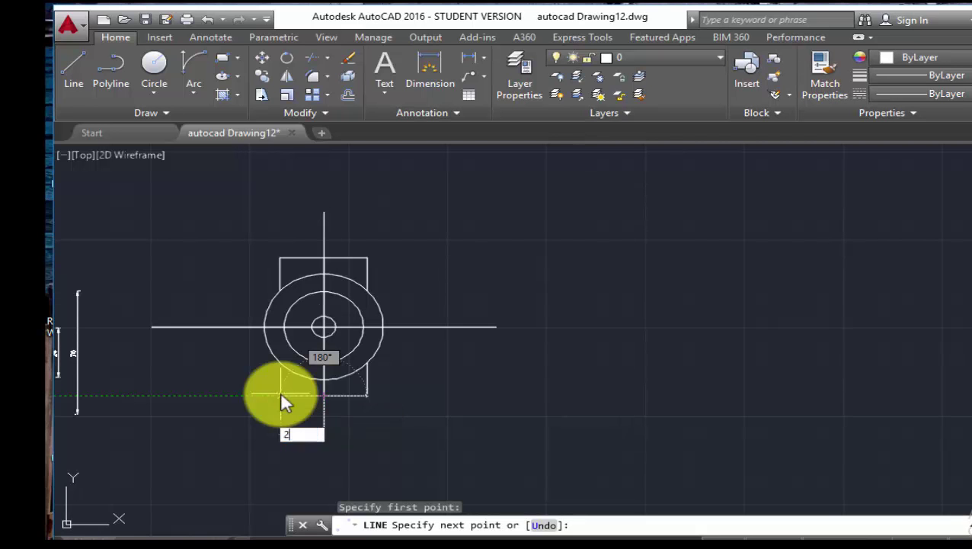
type("2")
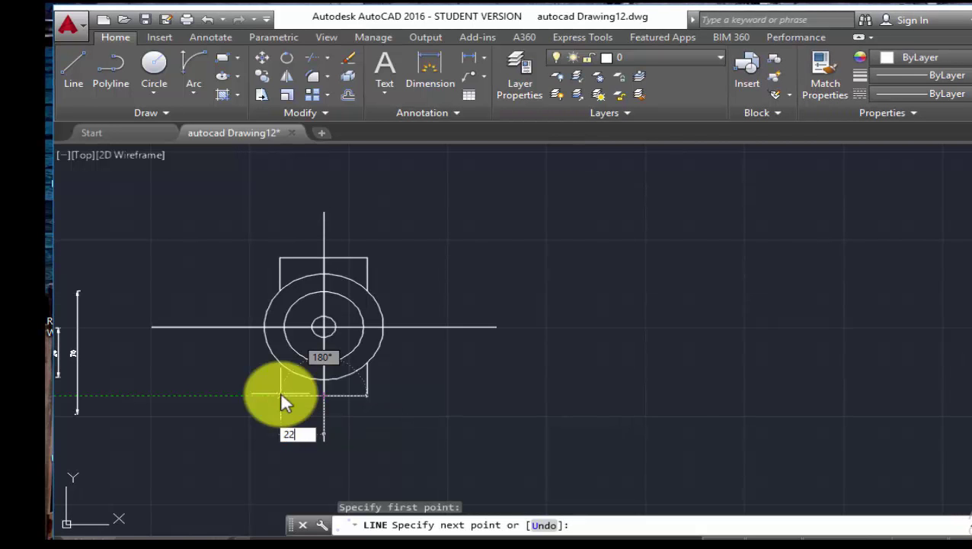
key("Return")
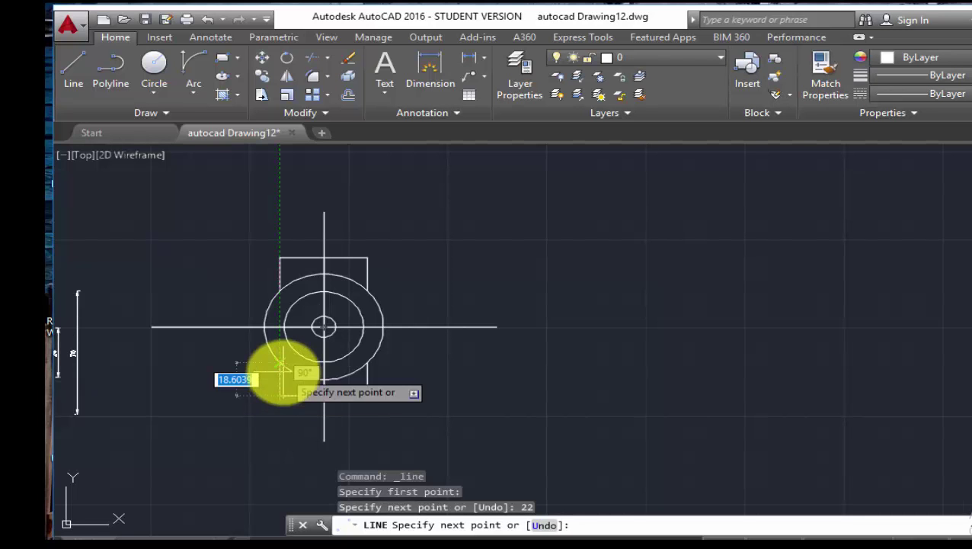
left_click(279, 361)
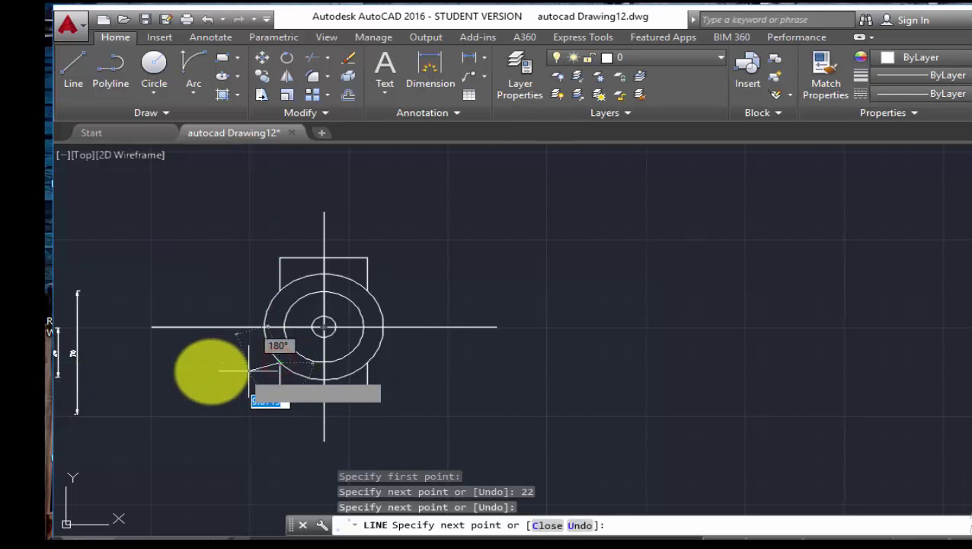
right_click(209, 370)
mouse_move(268, 218)
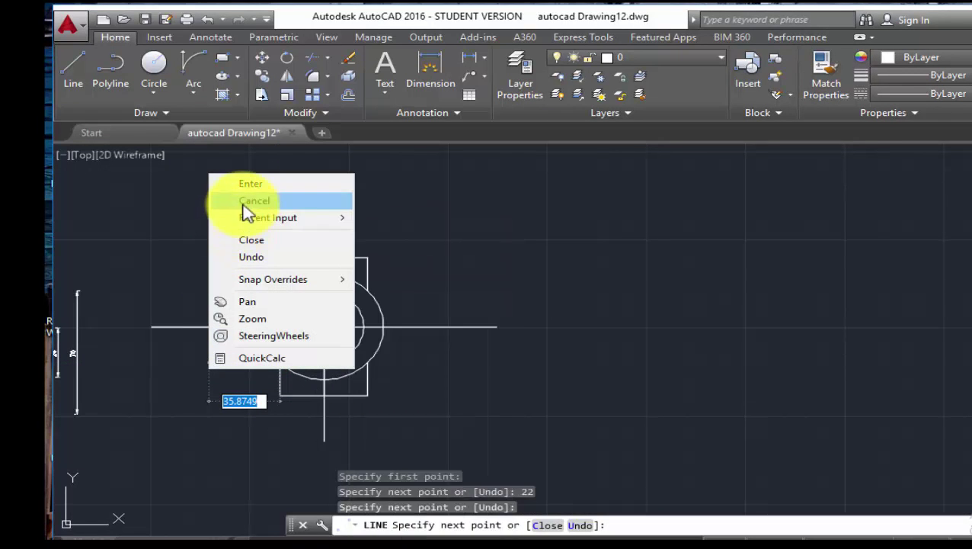
left_click(245, 200)
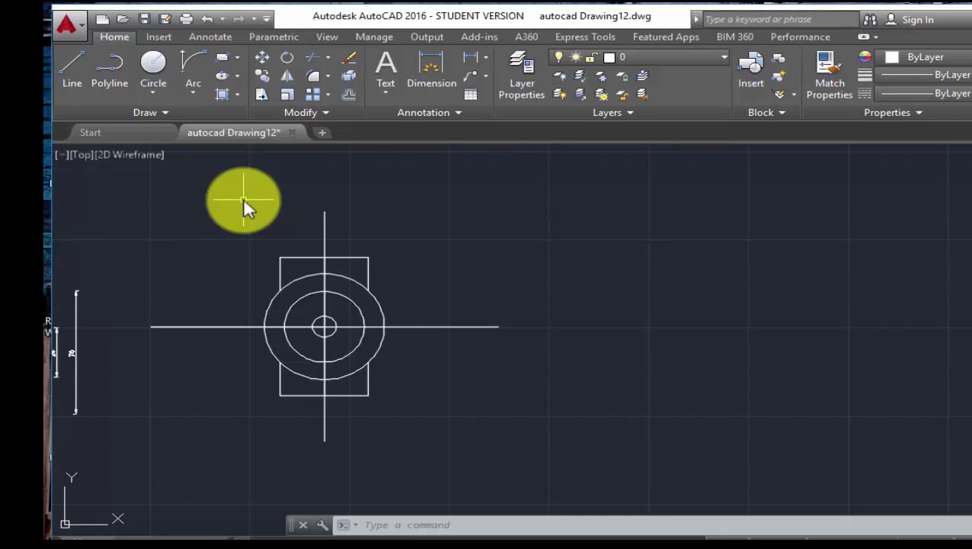
Step: Draw the right arm's upper edge: 35 units up from the centre line's end, back to the rectangle
left_click(87, 77)
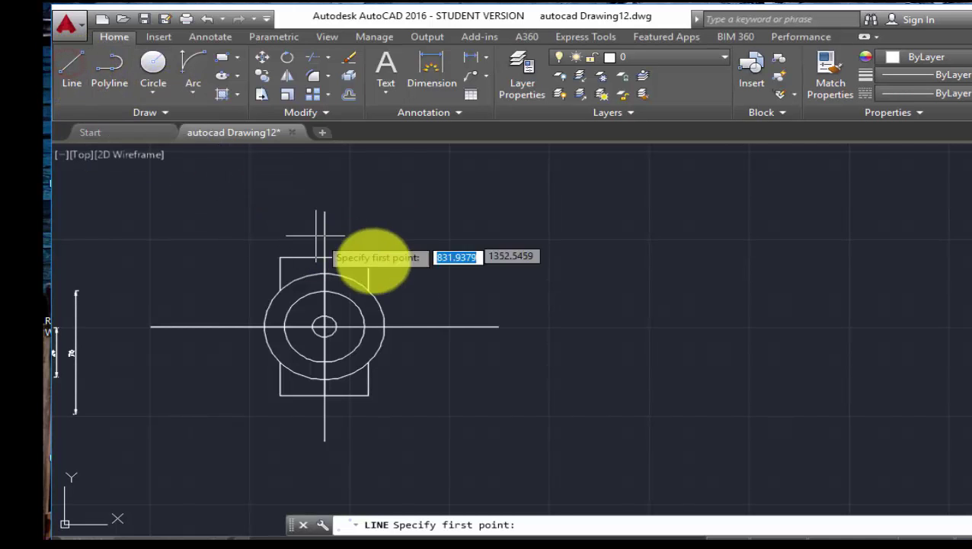
left_click(498, 328)
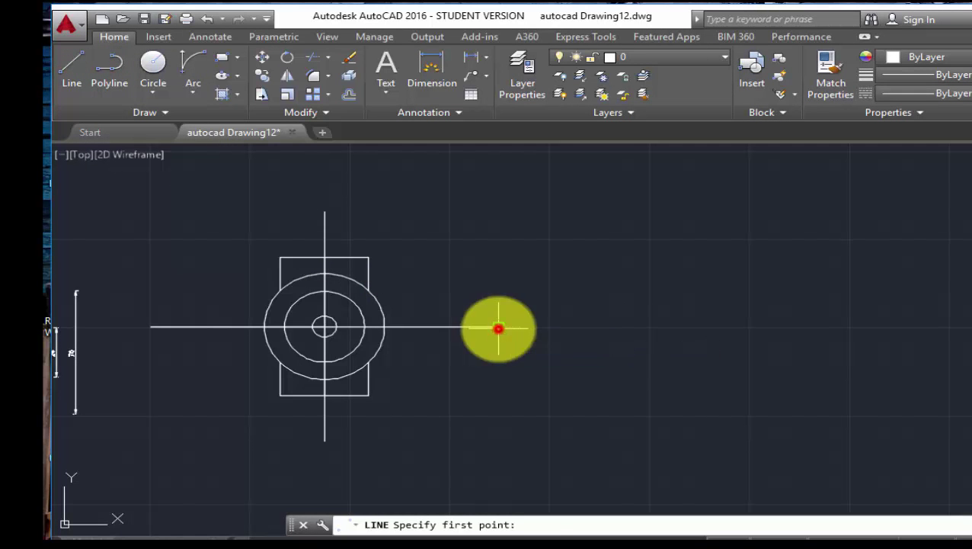
type("3")
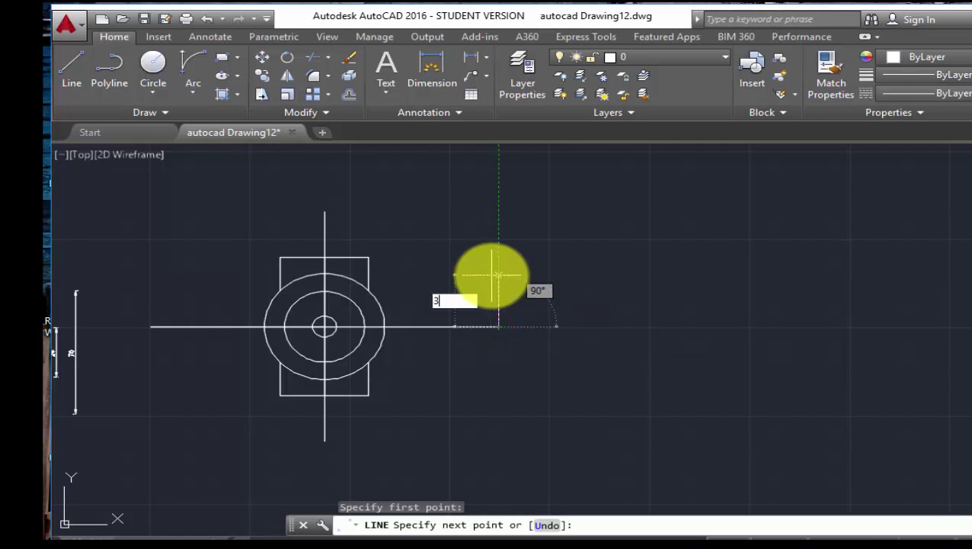
type("5")
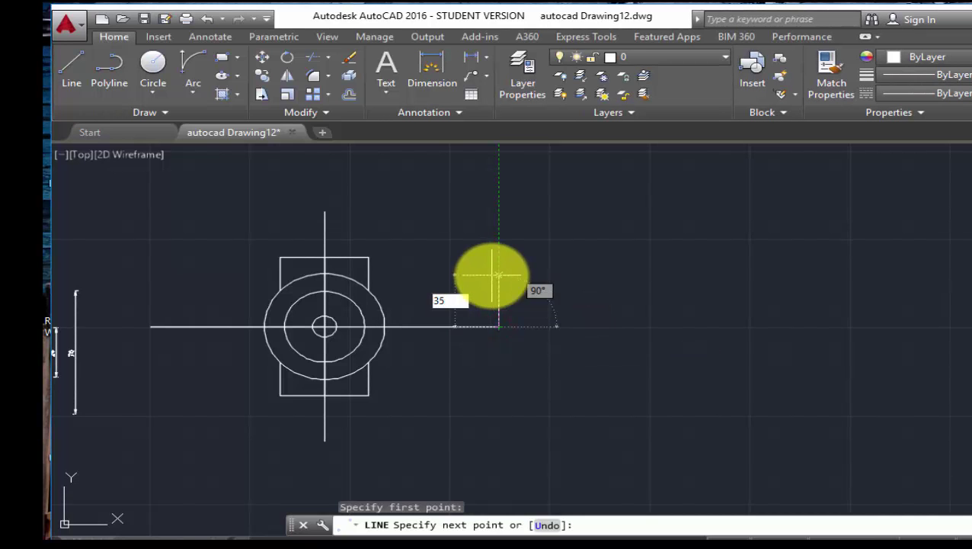
key("Return")
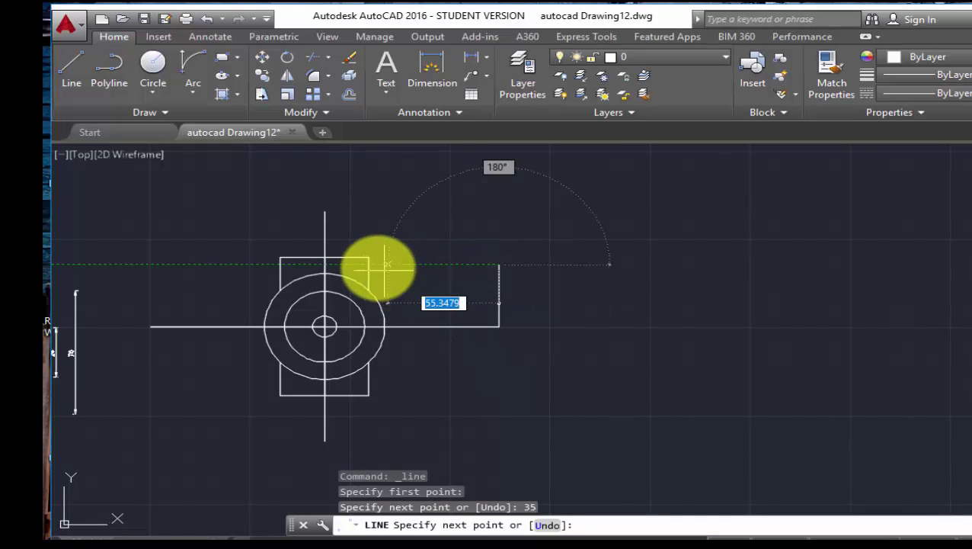
left_click(368, 264)
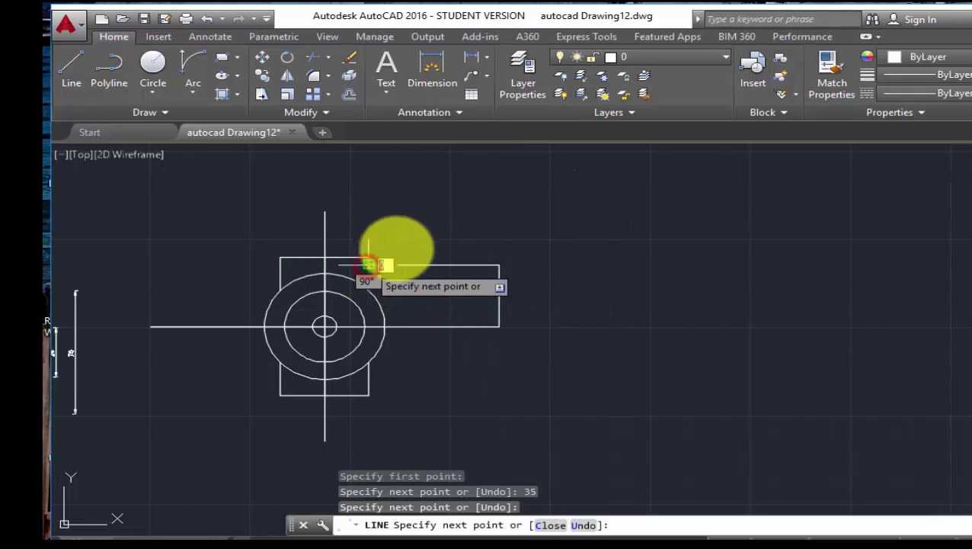
right_click(436, 219)
left_click(454, 250)
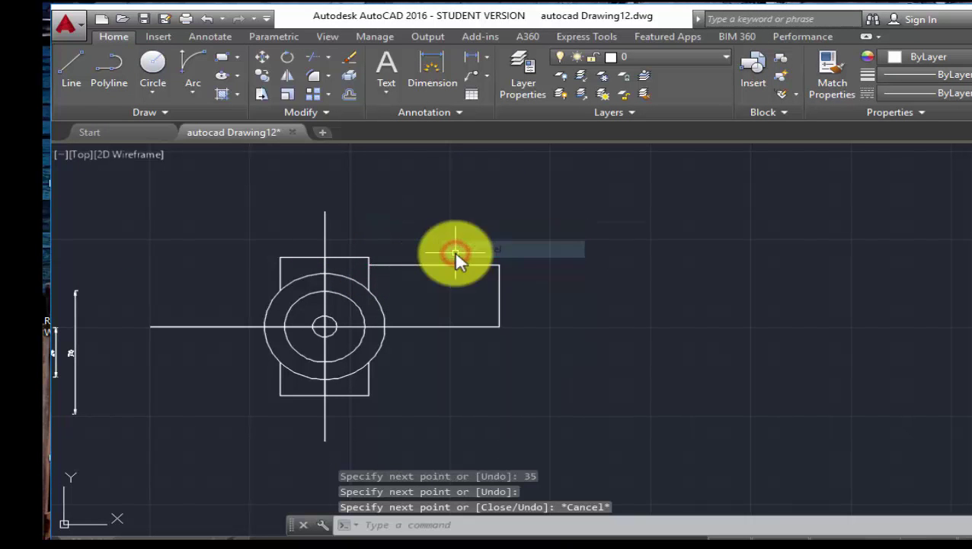
Step: Draw the right arm's lower edge: 35 units down, then back to the rectangle
left_click(71, 73)
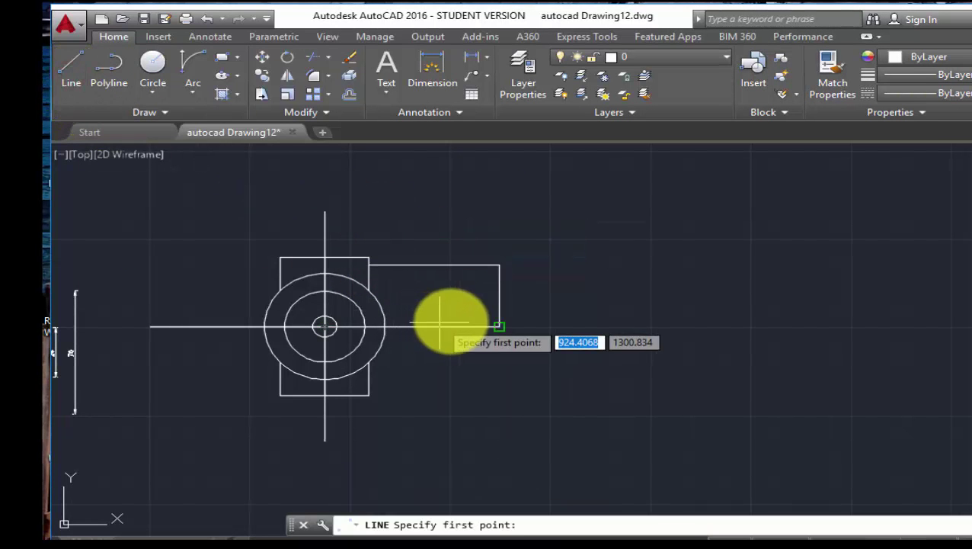
left_click(499, 327)
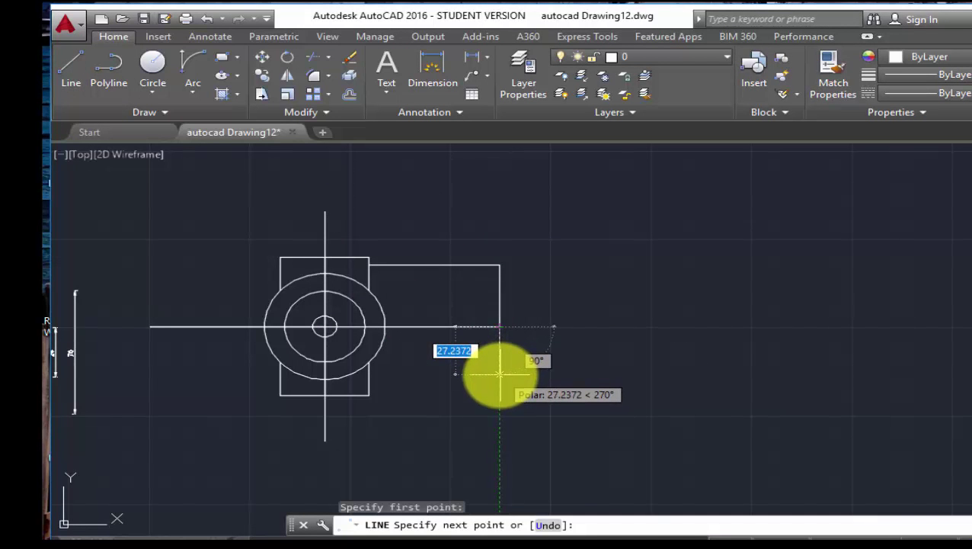
type("35")
key("Return")
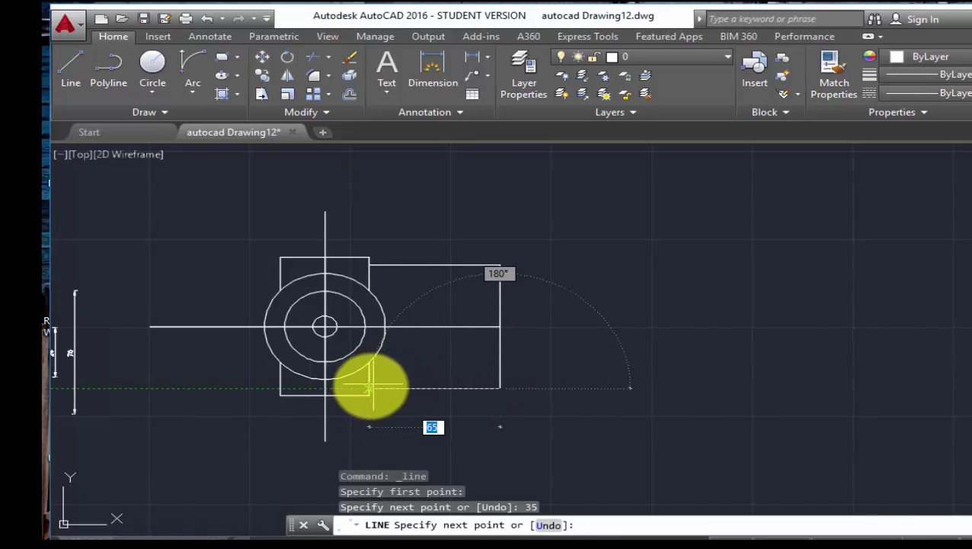
left_click(369, 388)
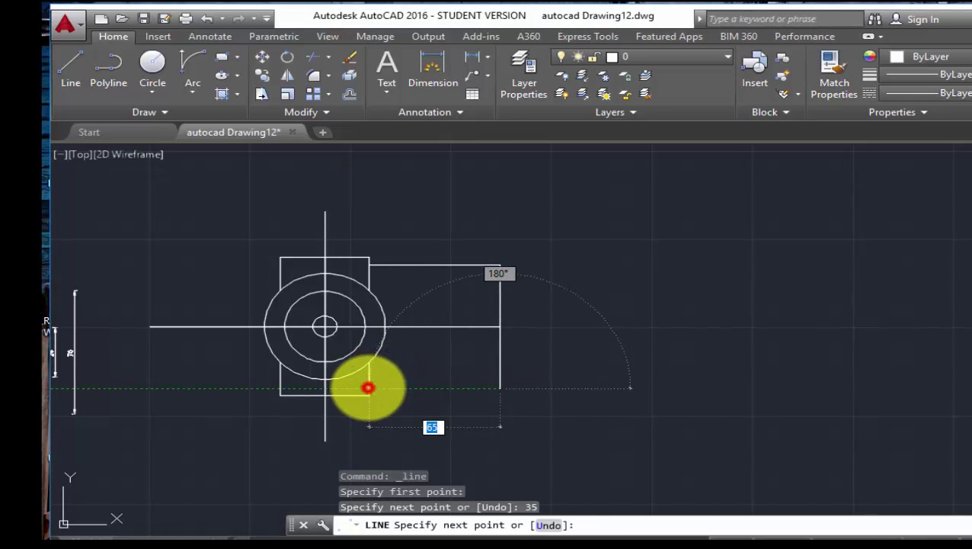
right_click(435, 358)
left_click(440, 383)
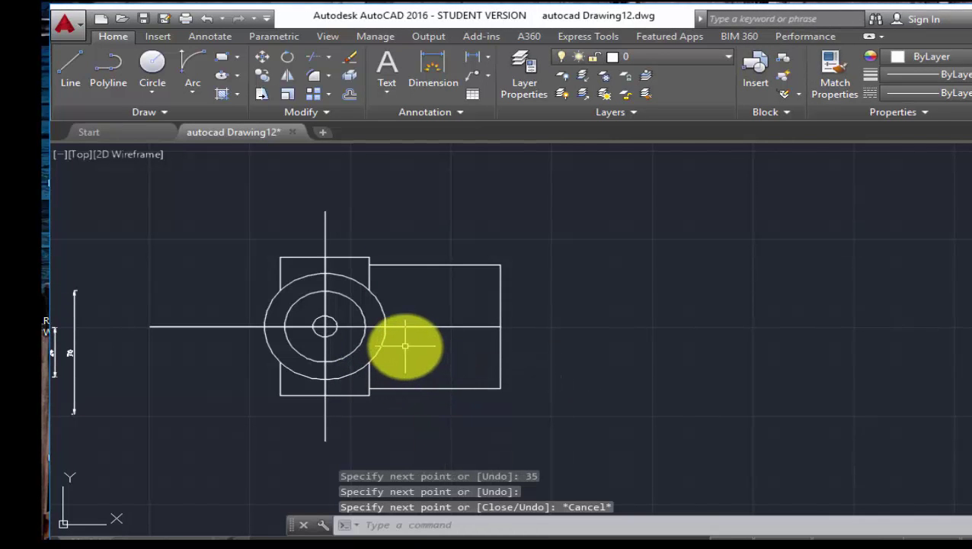
Step: Draw the left arm's top edge 35 units above the centre line, running across to the rectangle
left_click(70, 70)
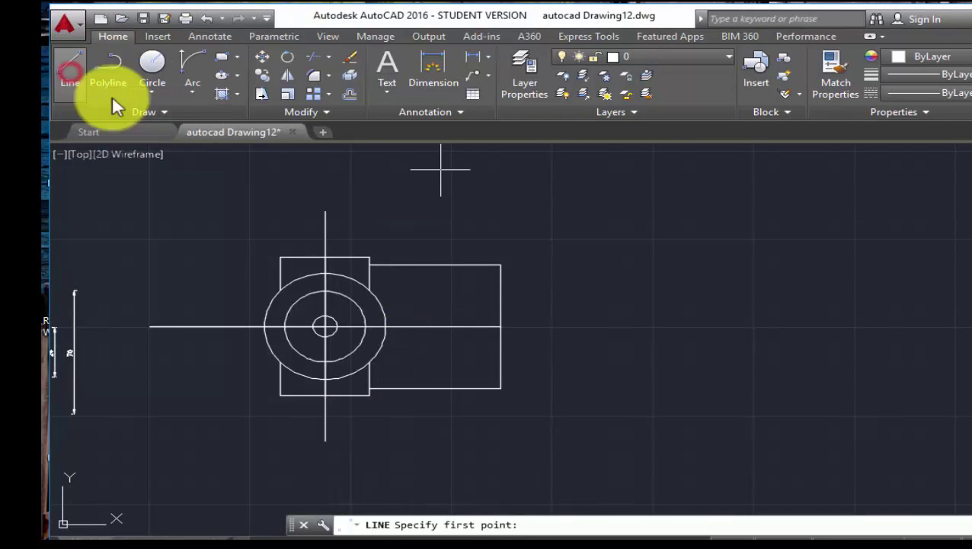
left_click(150, 327)
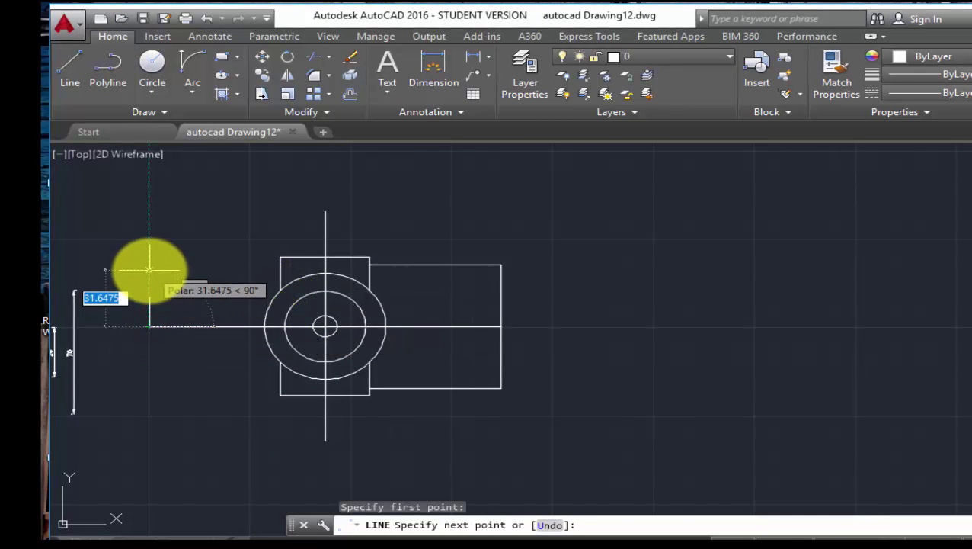
type("35")
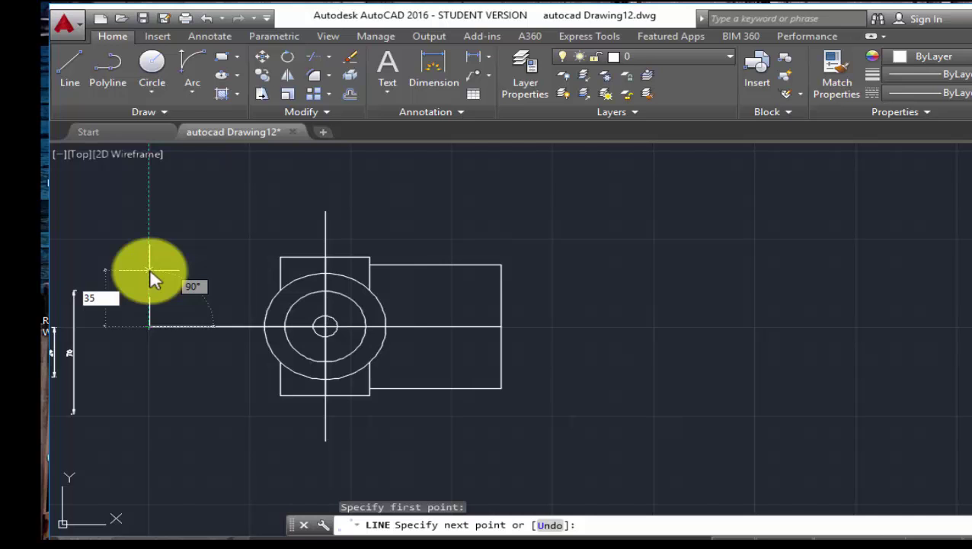
key("Return")
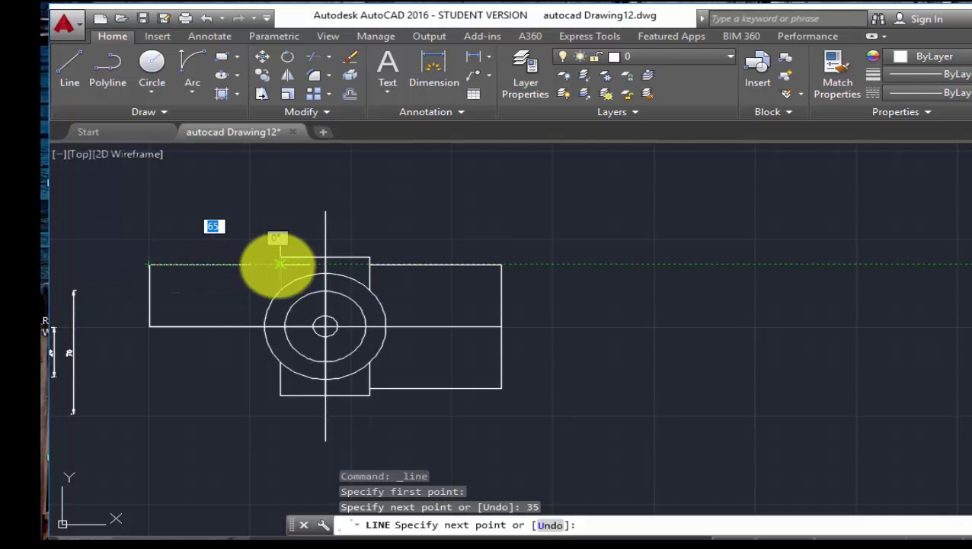
left_click(277, 265)
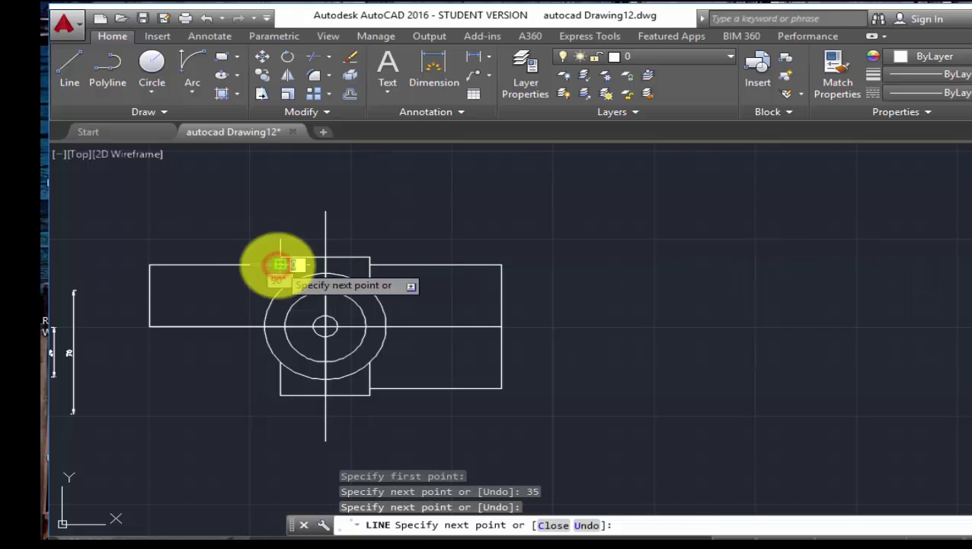
right_click(283, 217)
left_click(332, 243)
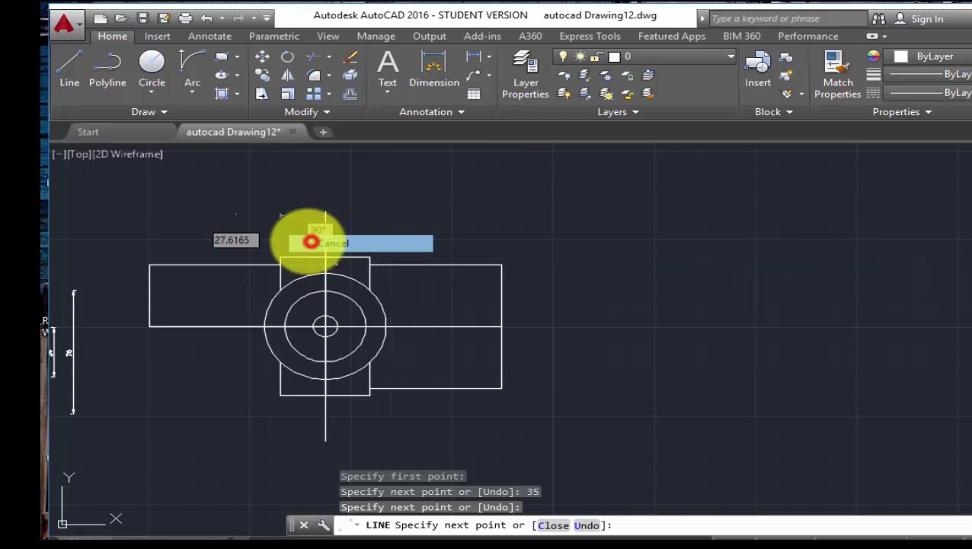
Step: Draw the left arm's bottom edge 35 units below the centre line, running across to the rectangle
left_click(69, 68)
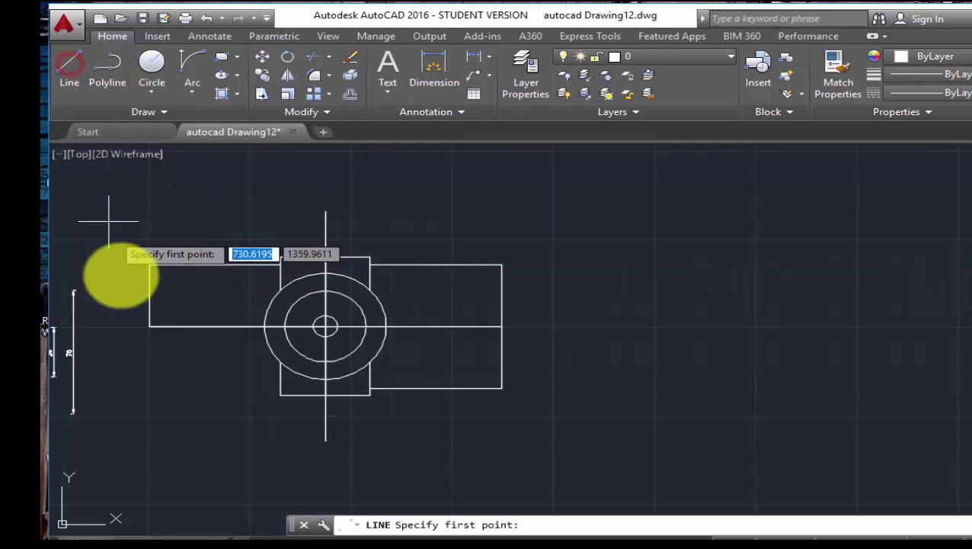
left_click(144, 325)
type("35")
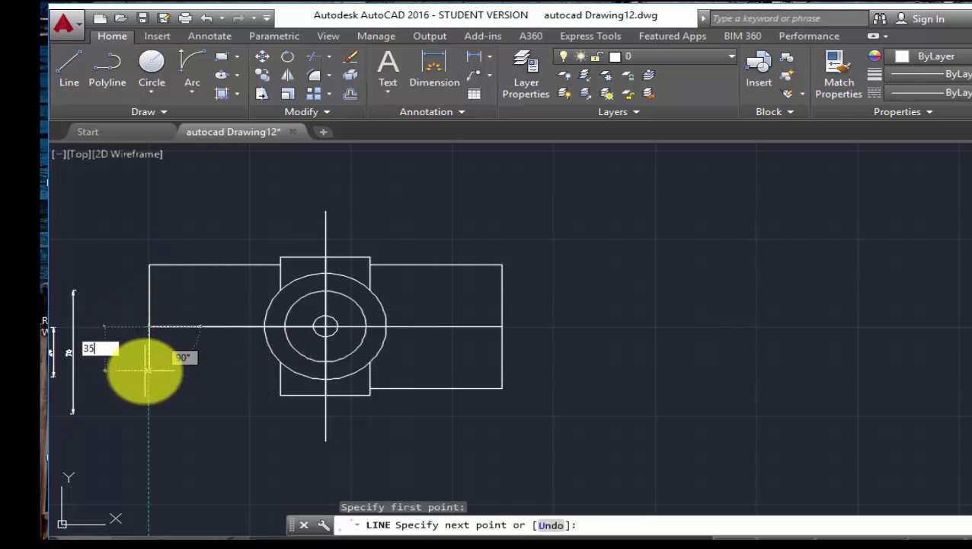
key("Return")
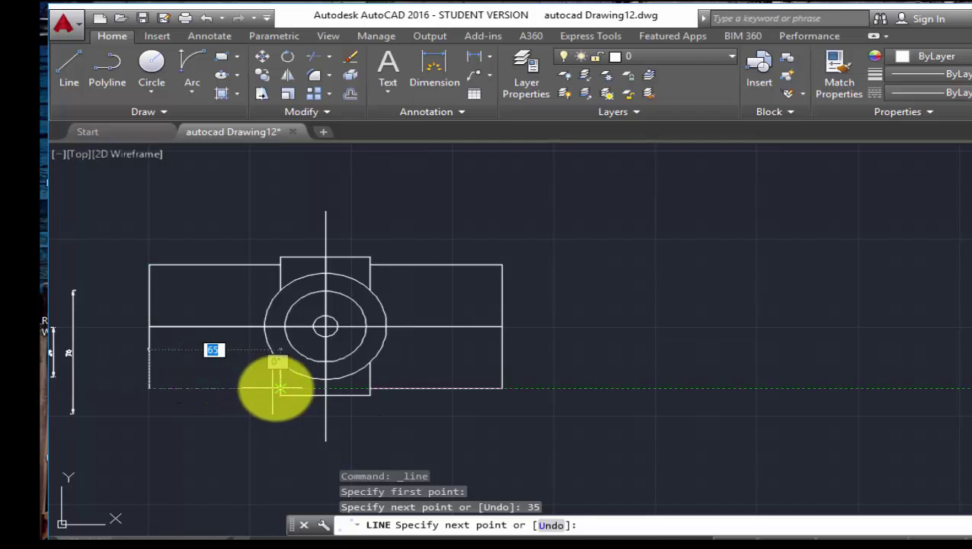
left_click(278, 388)
right_click(217, 427)
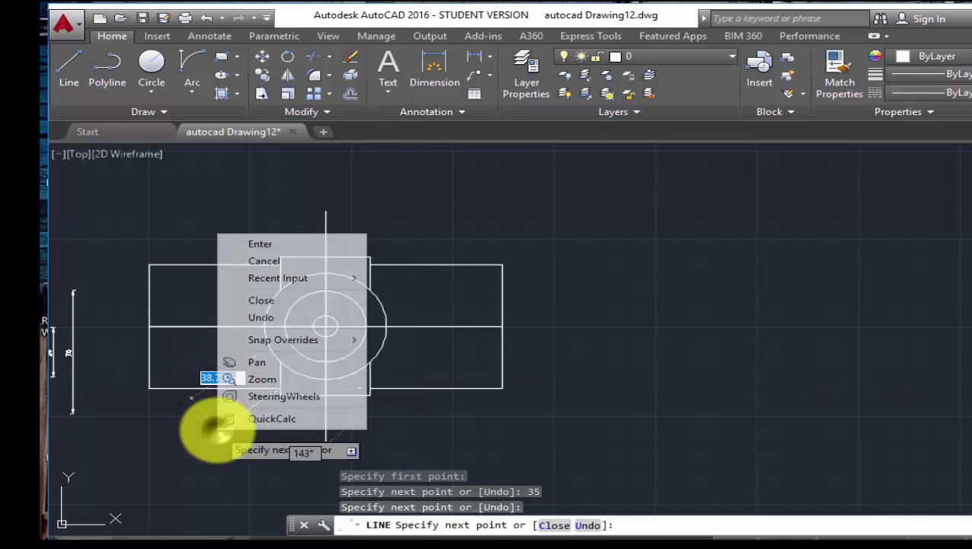
left_click(246, 262)
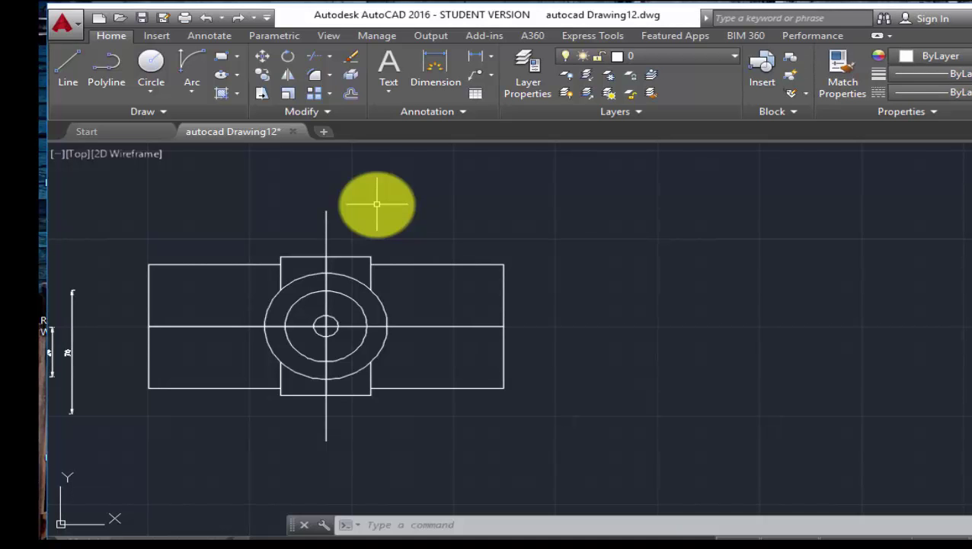
Step: Draw the right arm's upper inner line 14 units above centre, from the arm's end to the outer circle
left_click(62, 65)
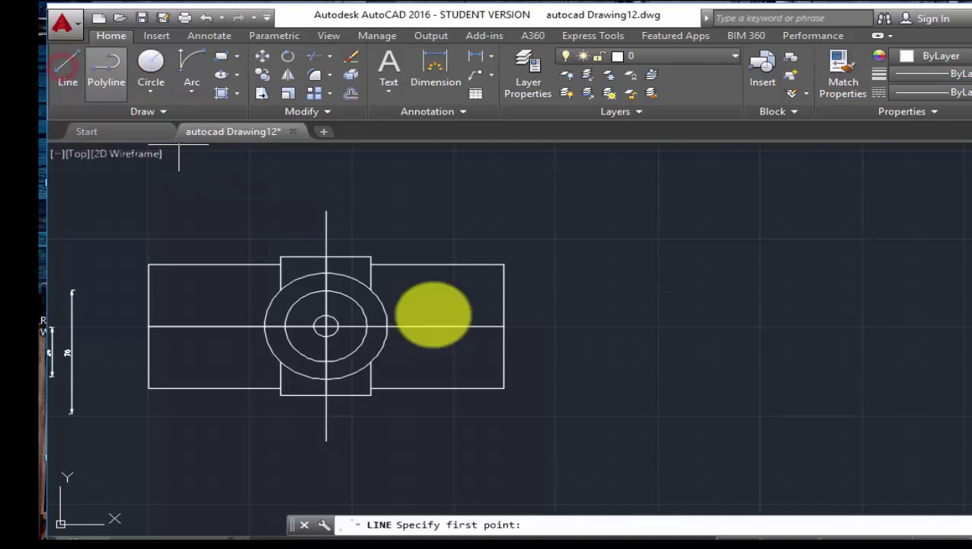
left_click(503, 326)
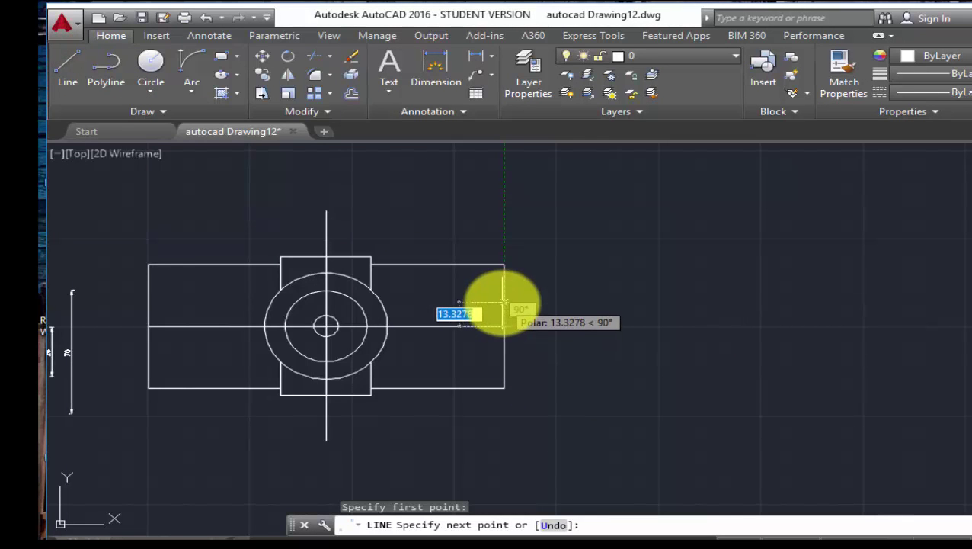
type("14")
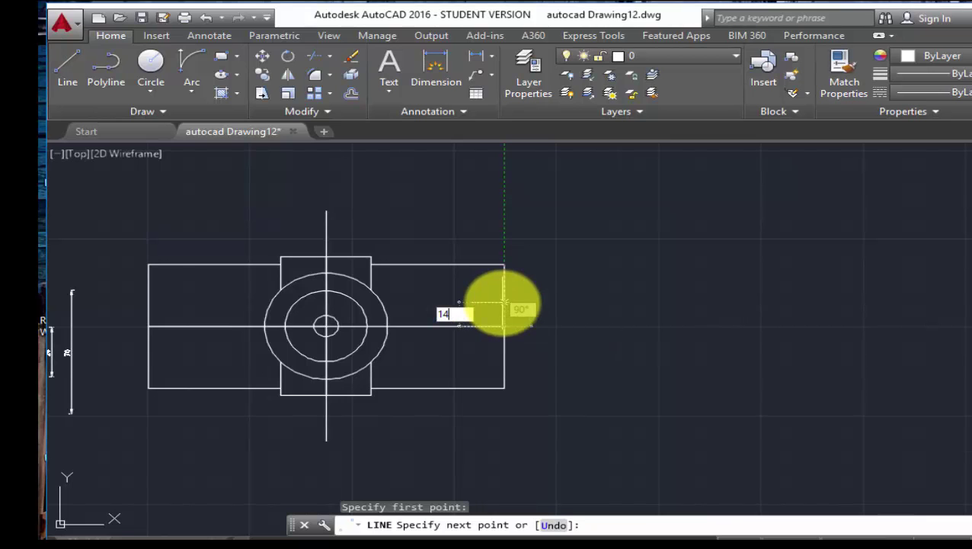
key("Return")
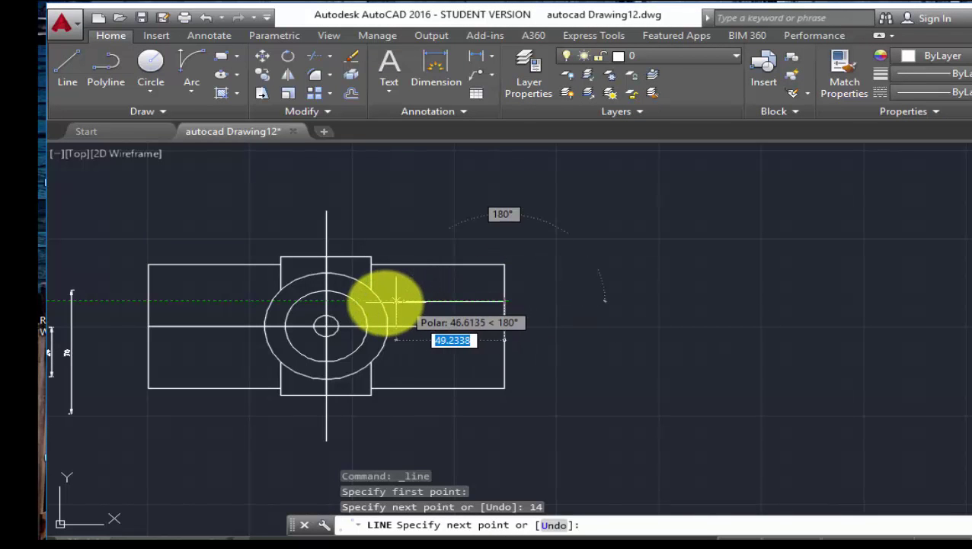
left_click(380, 302)
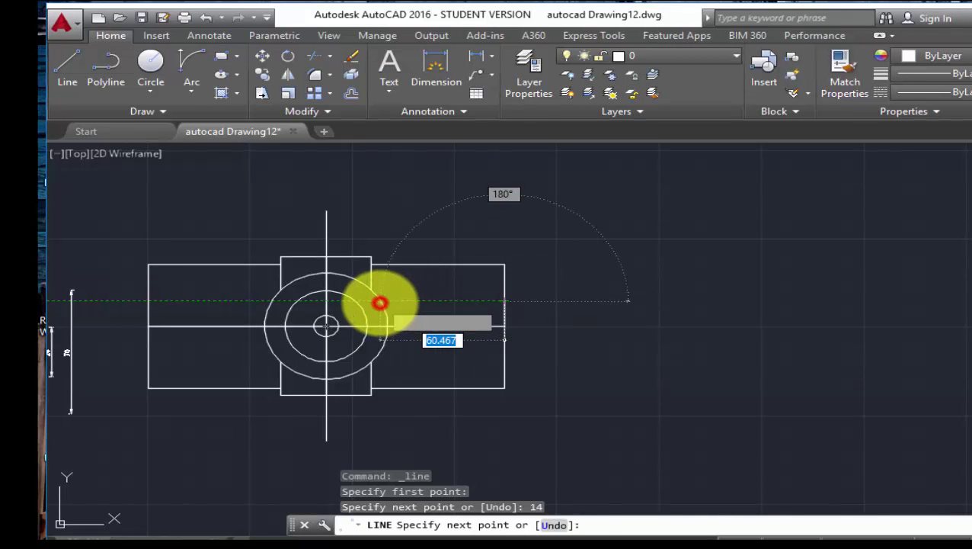
right_click(408, 288)
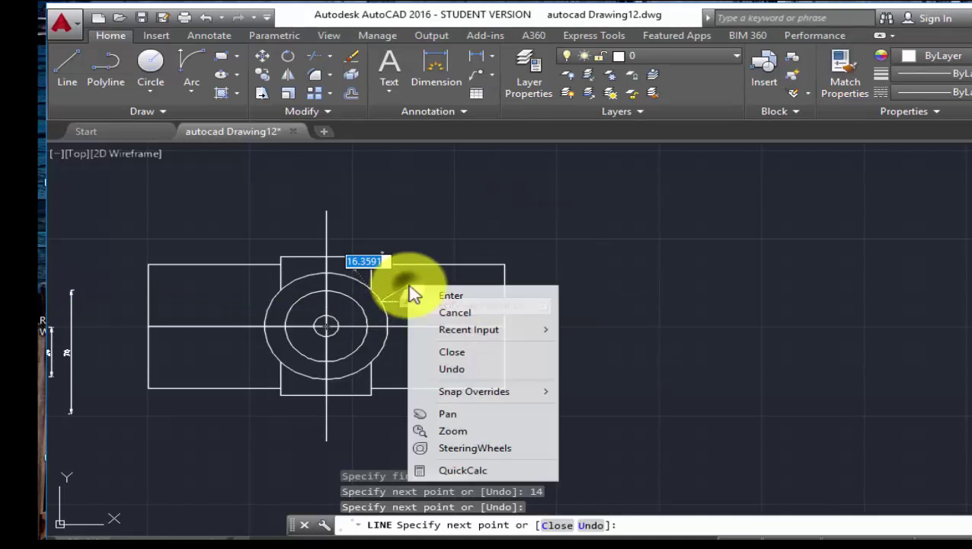
left_click(439, 312)
Step: Draw the right arm's lower inner line 14 units below centre, from the arm's end to the outer circle
left_click(68, 67)
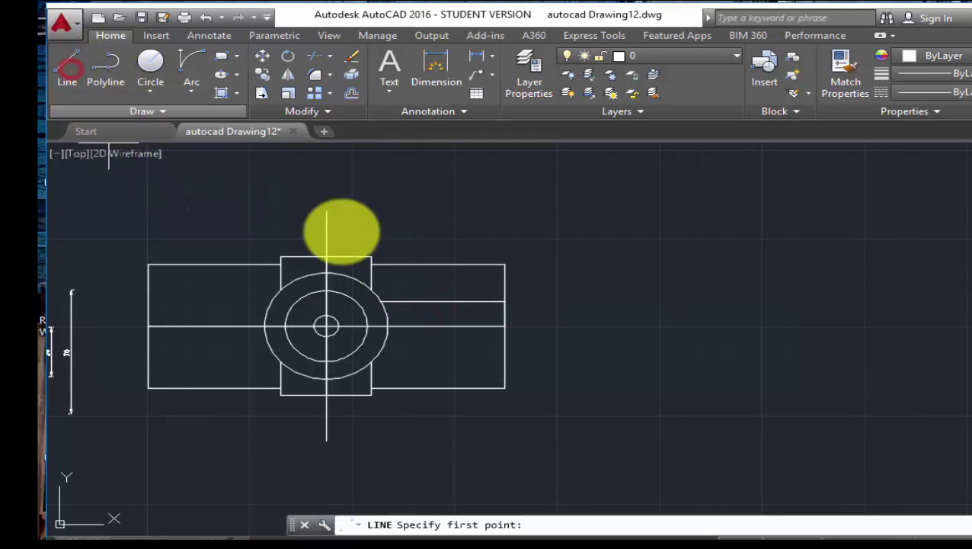
left_click(503, 328)
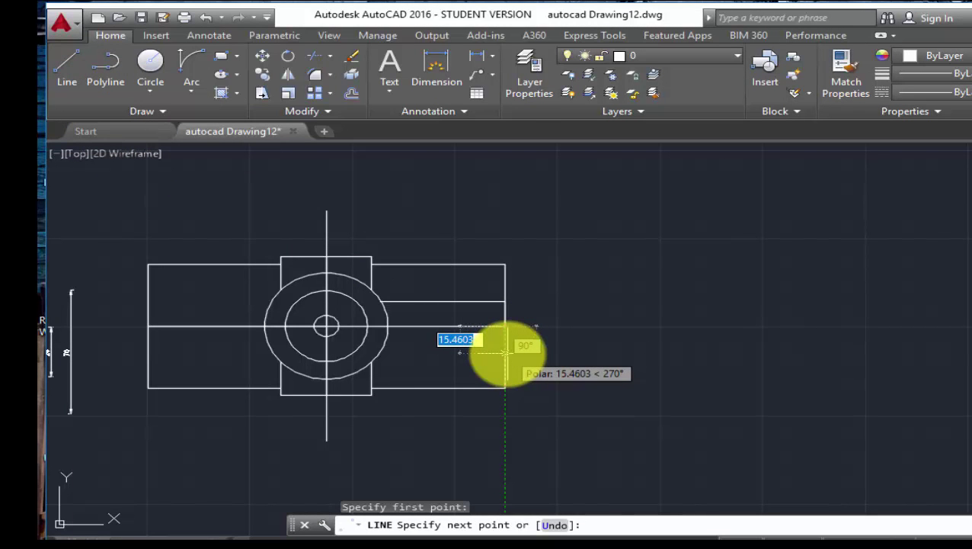
type("14")
key("Return")
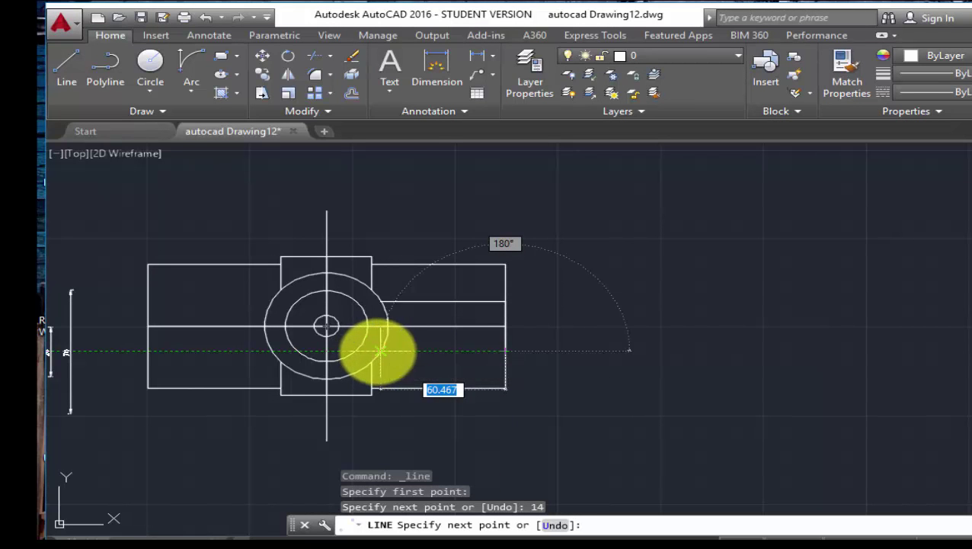
left_click(379, 350)
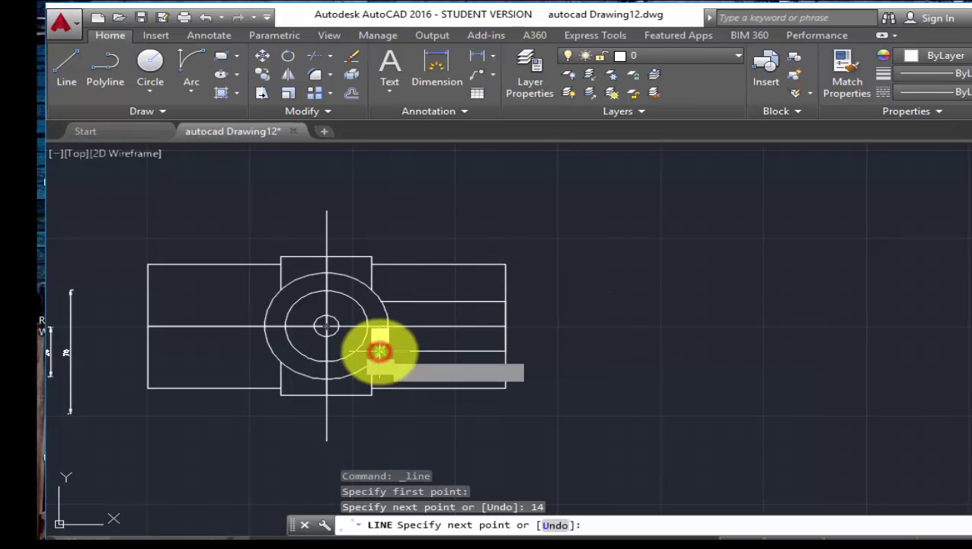
right_click(433, 345)
left_click(455, 370)
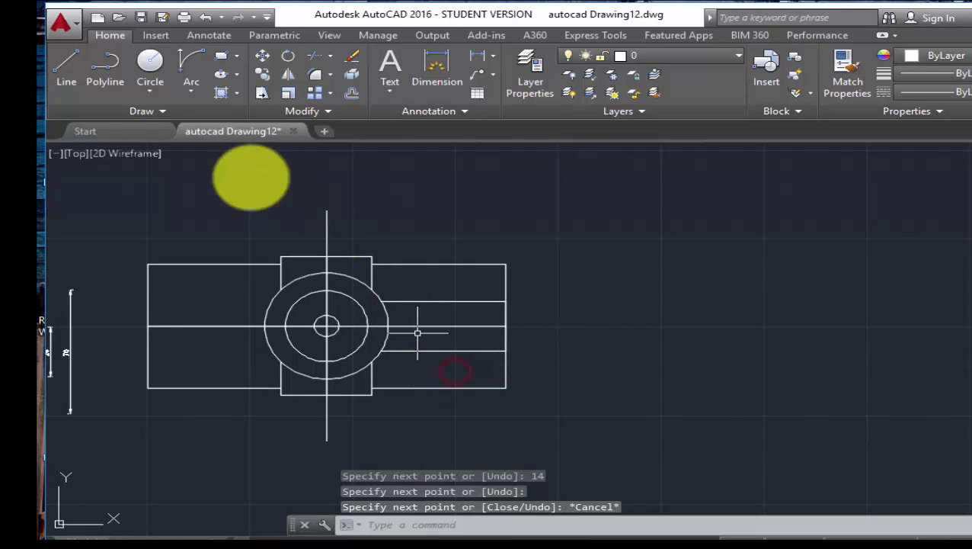
Step: Draw the left arm's upper inner line 14 units above centre, reaching the vertical rectangle
left_click(64, 67)
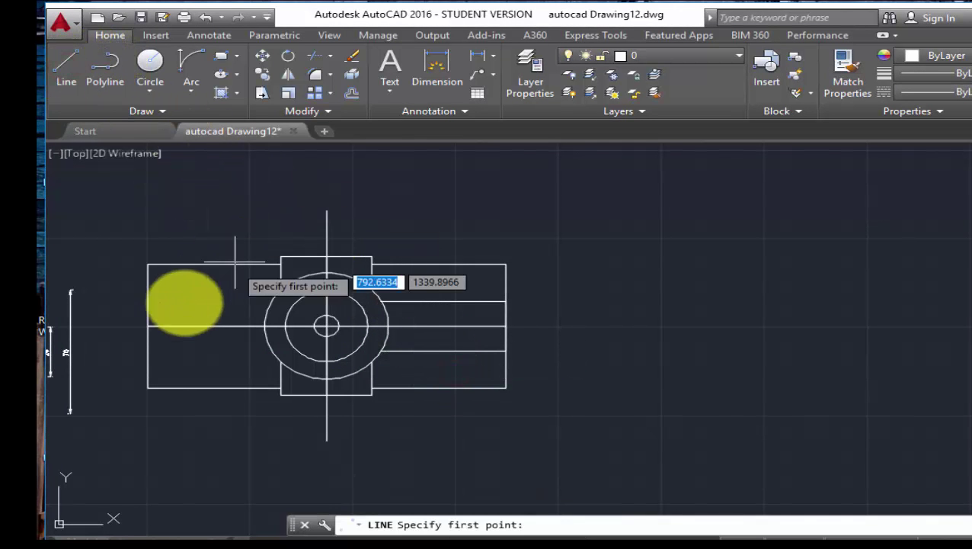
left_click(147, 327)
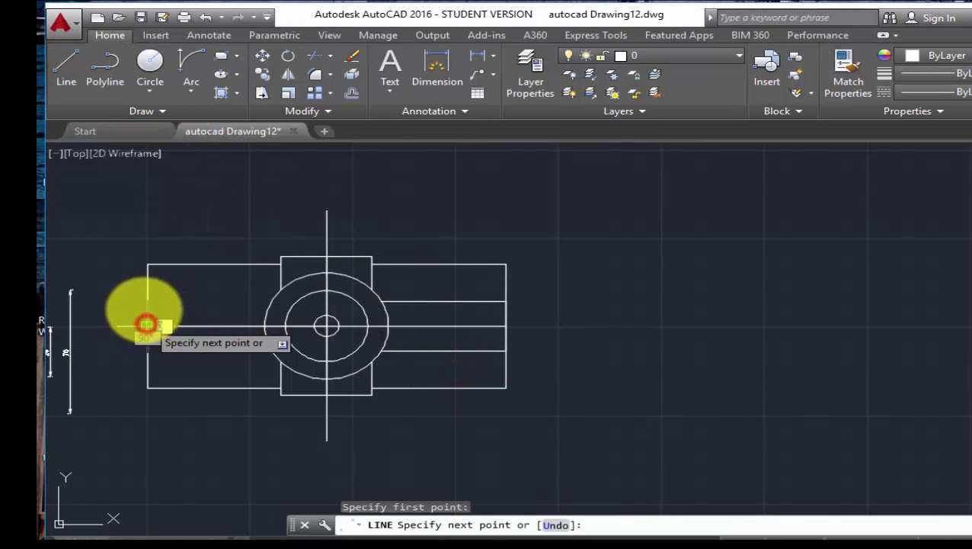
type("14")
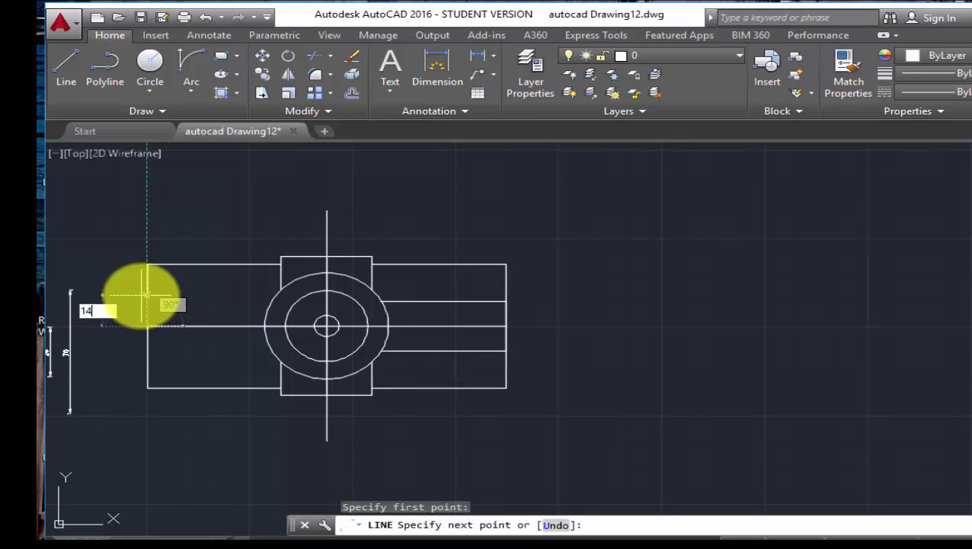
key("Return")
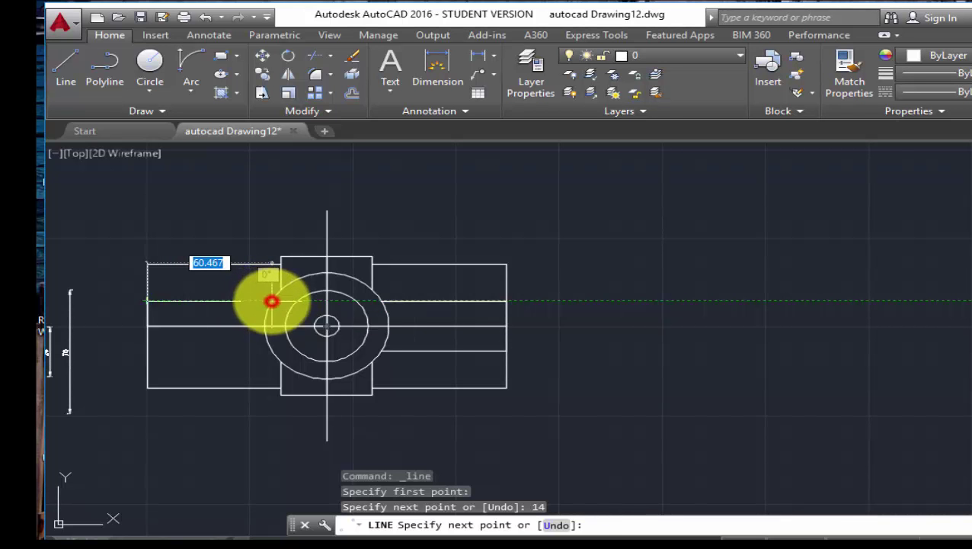
left_click(270, 300)
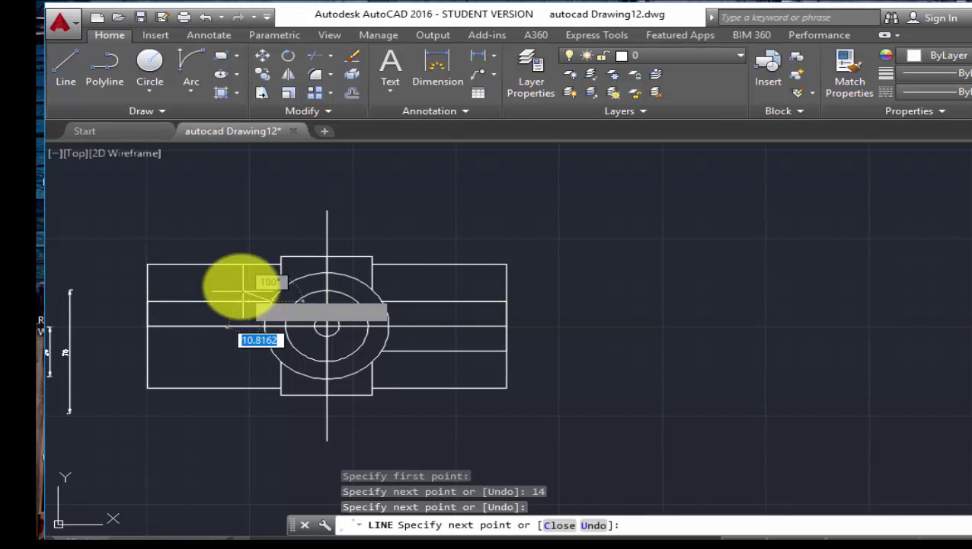
right_click(242, 285)
left_click(261, 311)
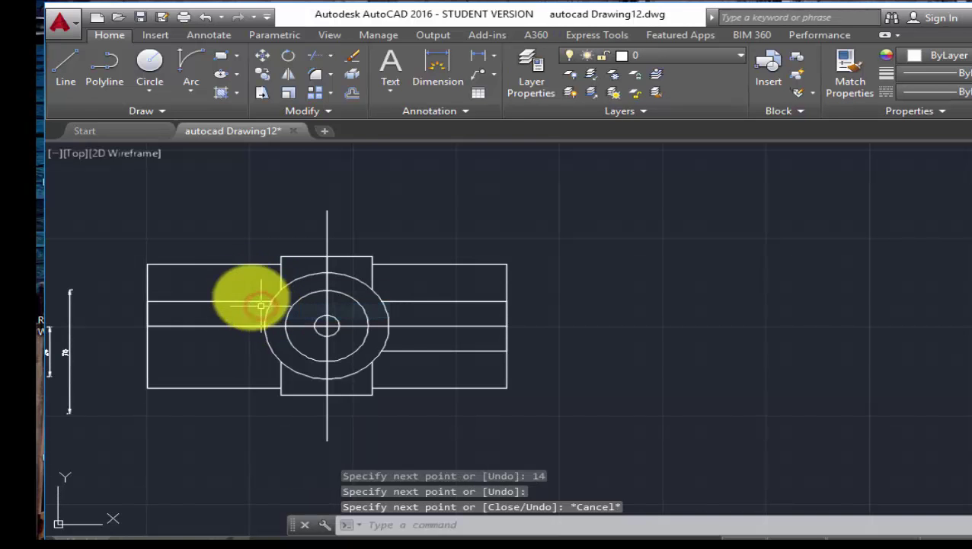
Step: Draw the left arm's lower inner line 14 units below centre, reaching the vertical rectangle
left_click(59, 76)
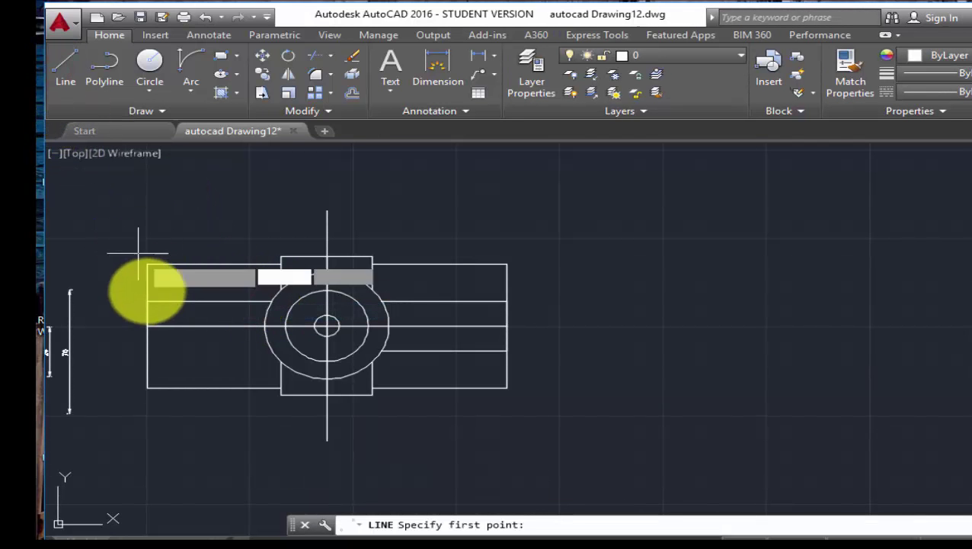
left_click(147, 328)
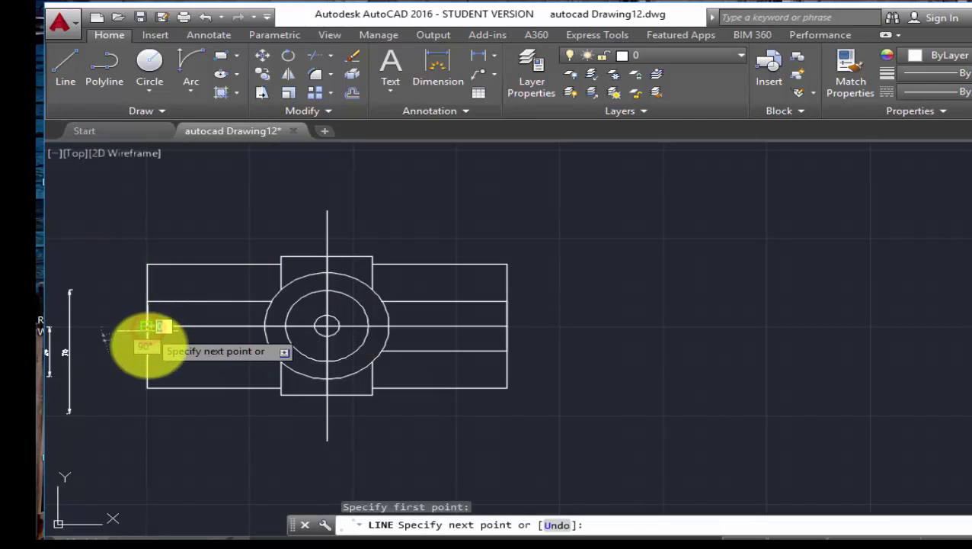
type("14")
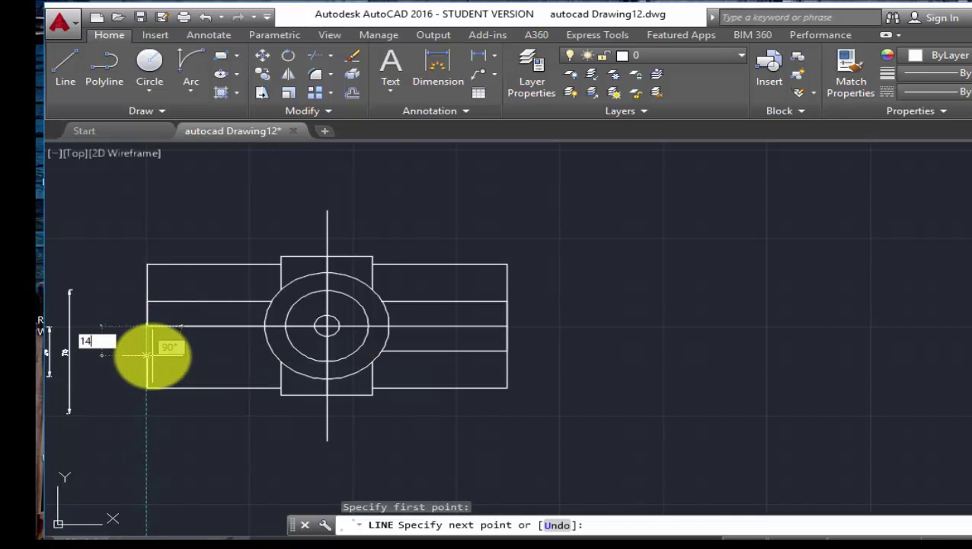
key("Return")
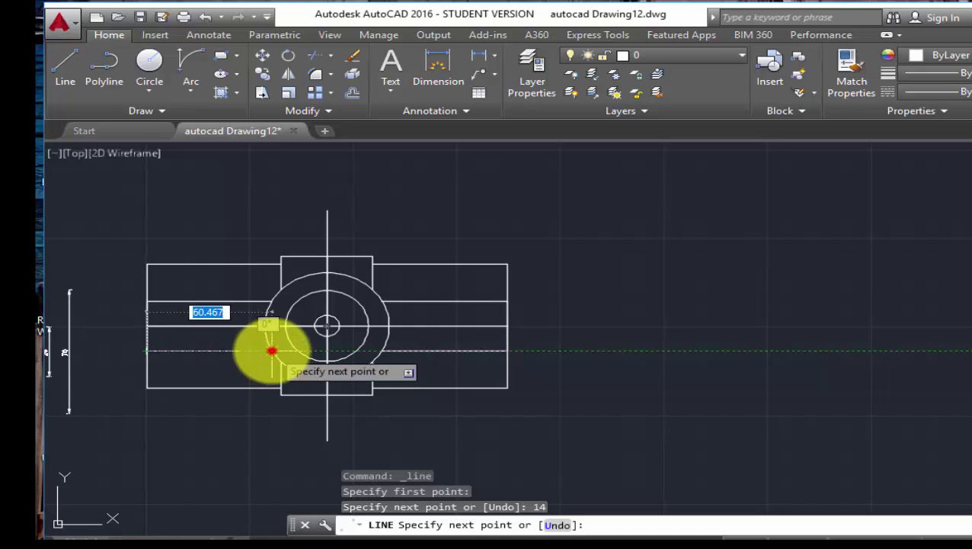
left_click(272, 351)
right_click(219, 376)
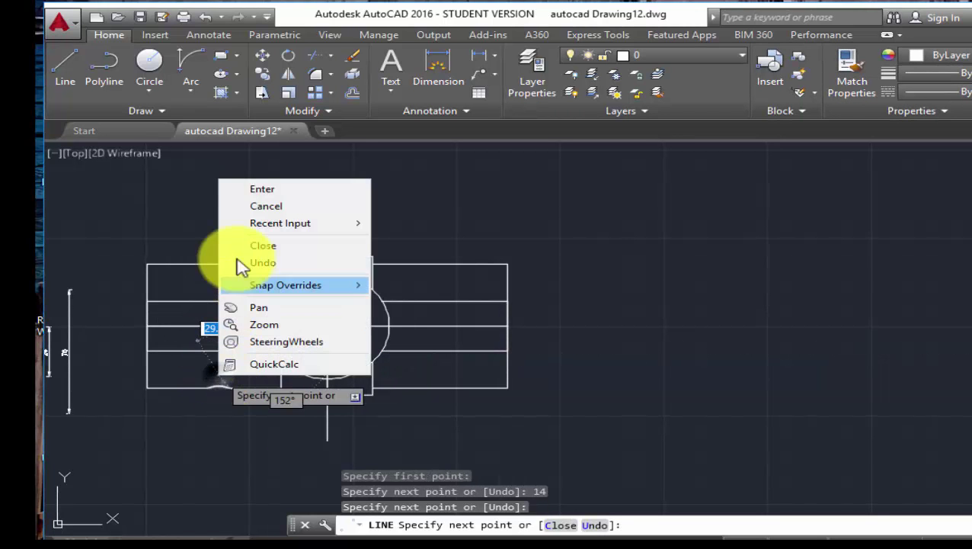
Step: Cancel the LINE command, leaving the left arm's lower inner line in place
left_click(256, 207)
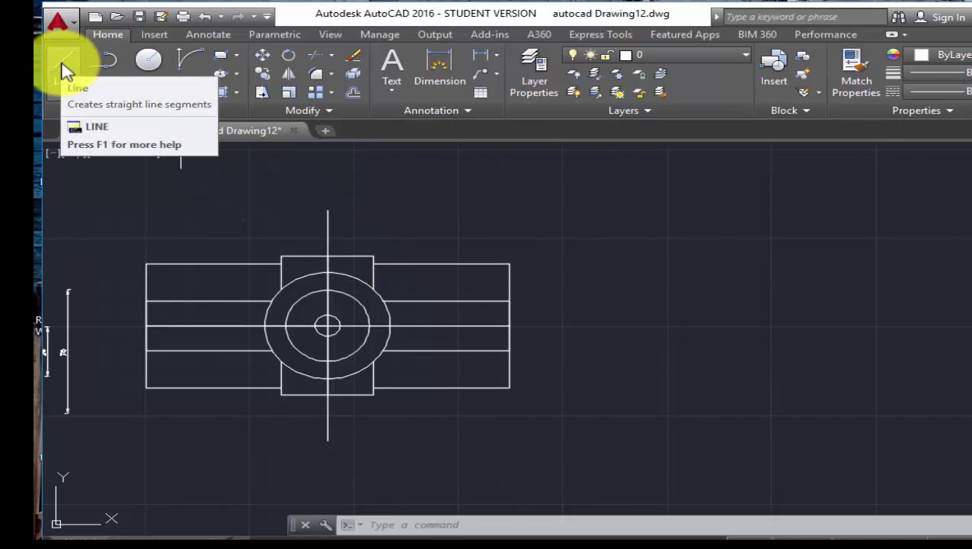
mouse_move(65, 67)
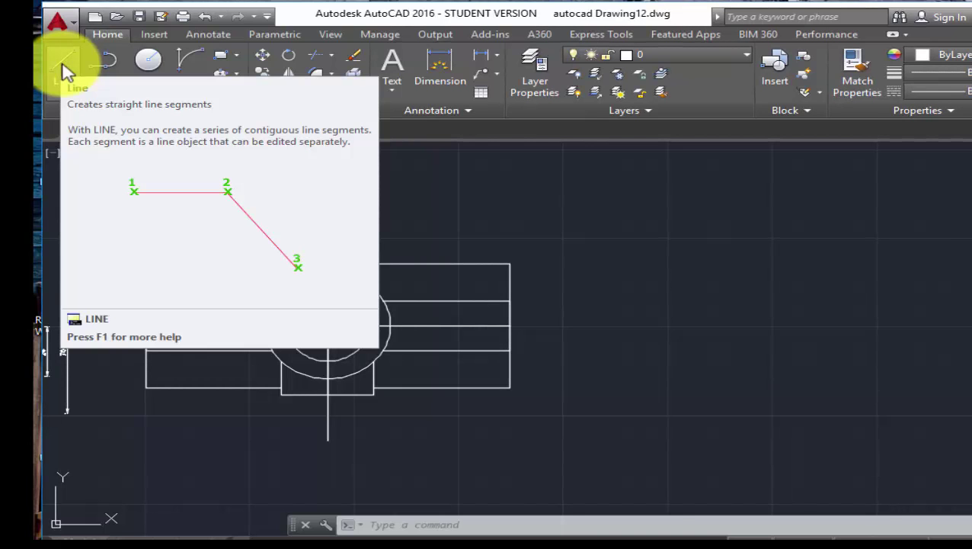
Step: Draw a 39-unit line straight up from the circle centre along the vertical centre line
left_click(63, 70)
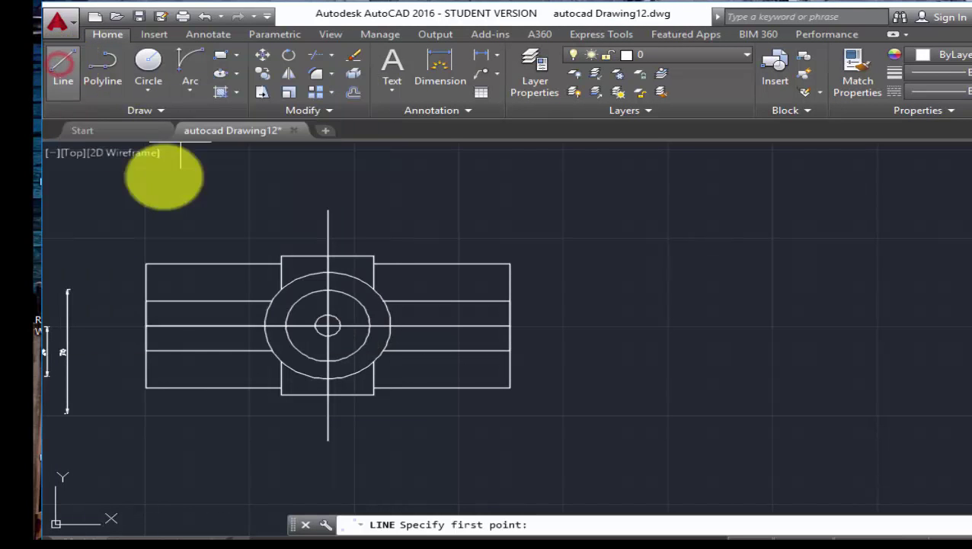
left_click(328, 326)
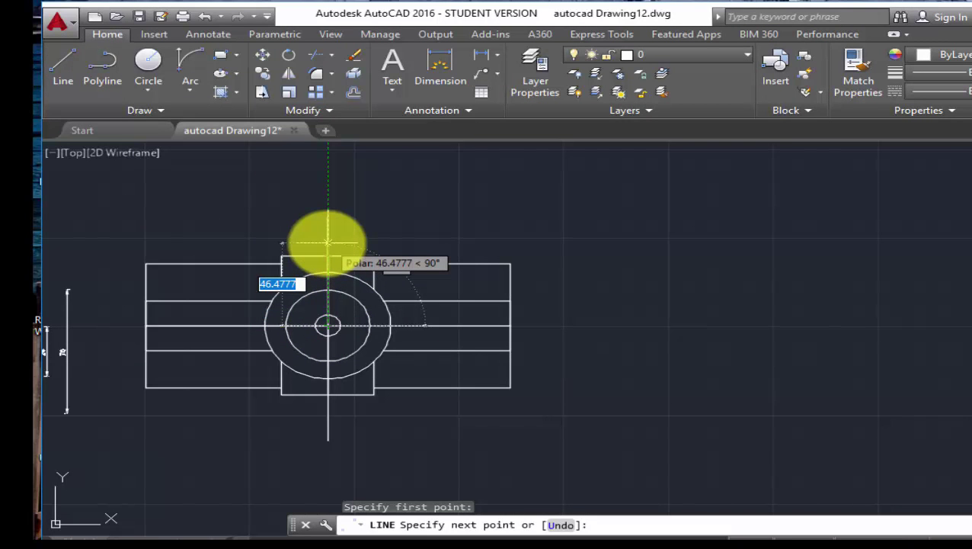
type("39")
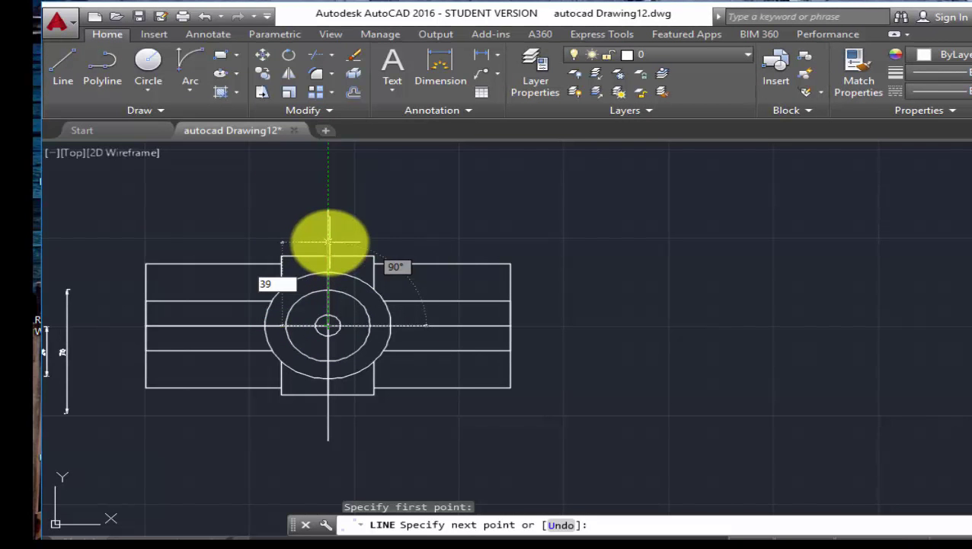
key("Return")
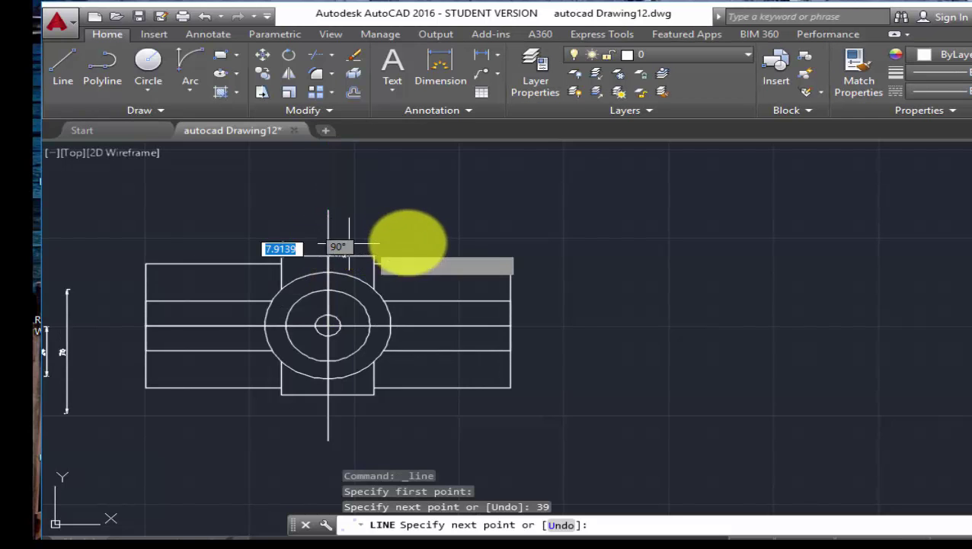
right_click(443, 227)
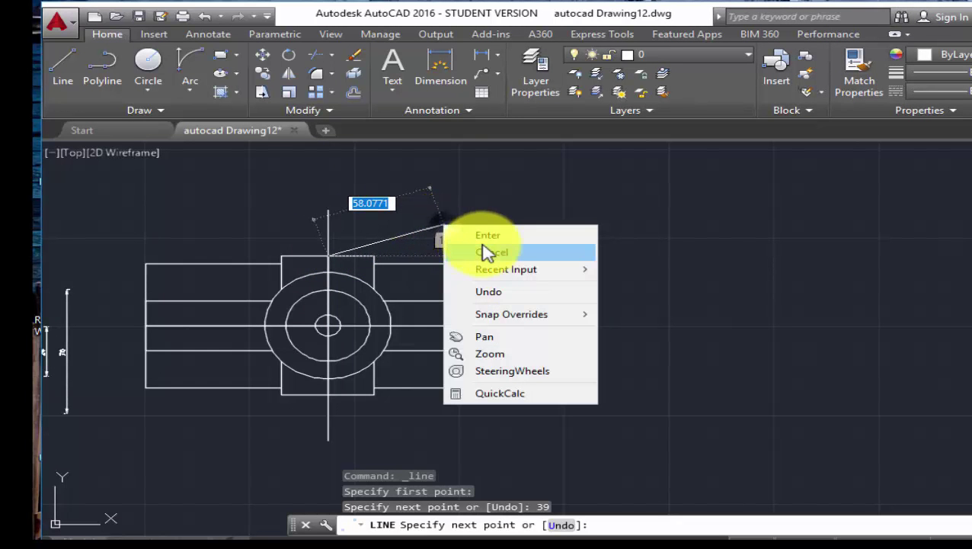
left_click(488, 251)
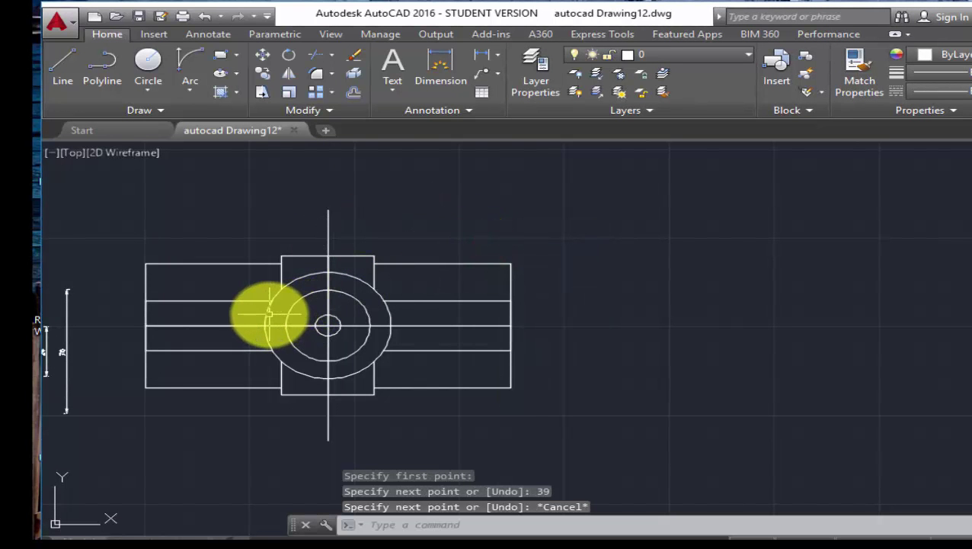
scroll(267, 315, "up", 2)
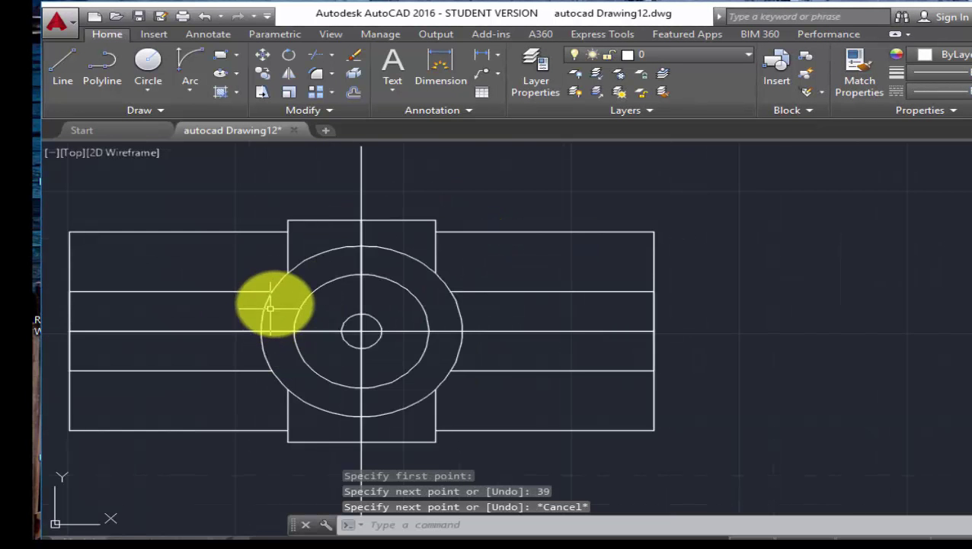
Step: Trim the vertical centre line's overhang beyond the rectangle, using all objects as cutting edges
left_click(362, 175)
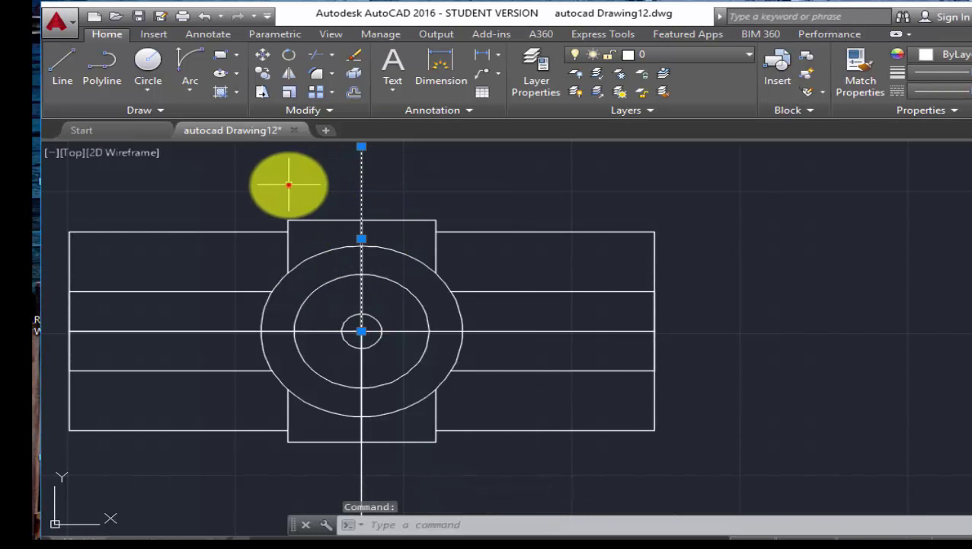
left_click(289, 184)
key("Escape")
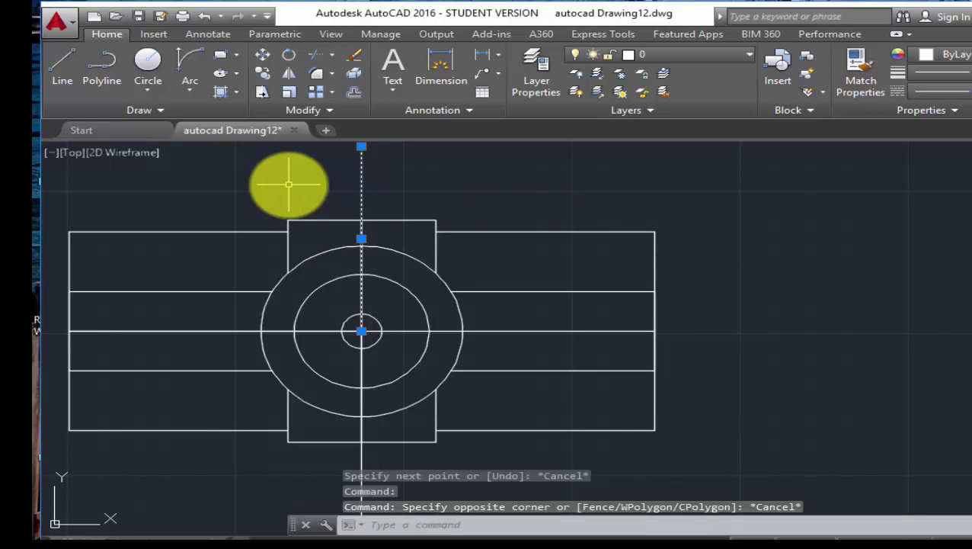
key("Escape")
type("TR")
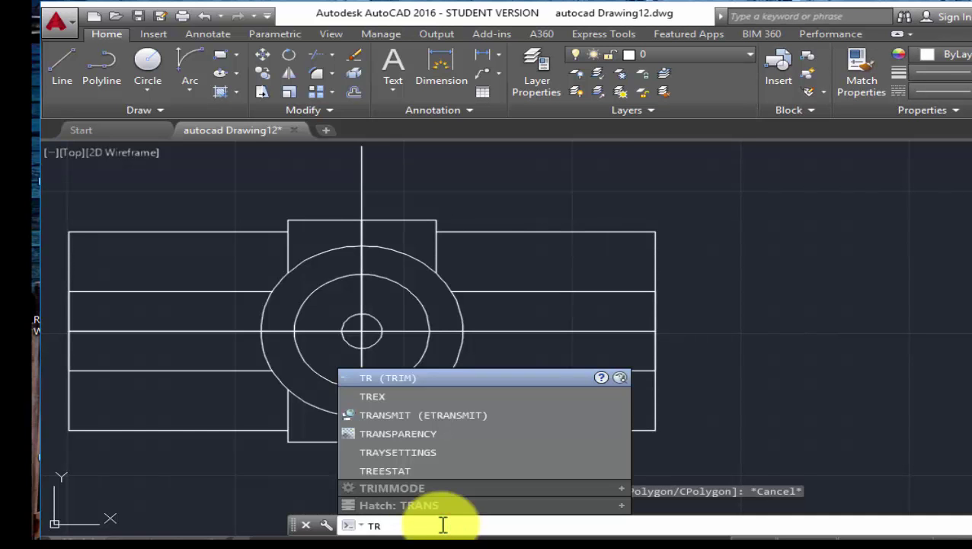
key("Return")
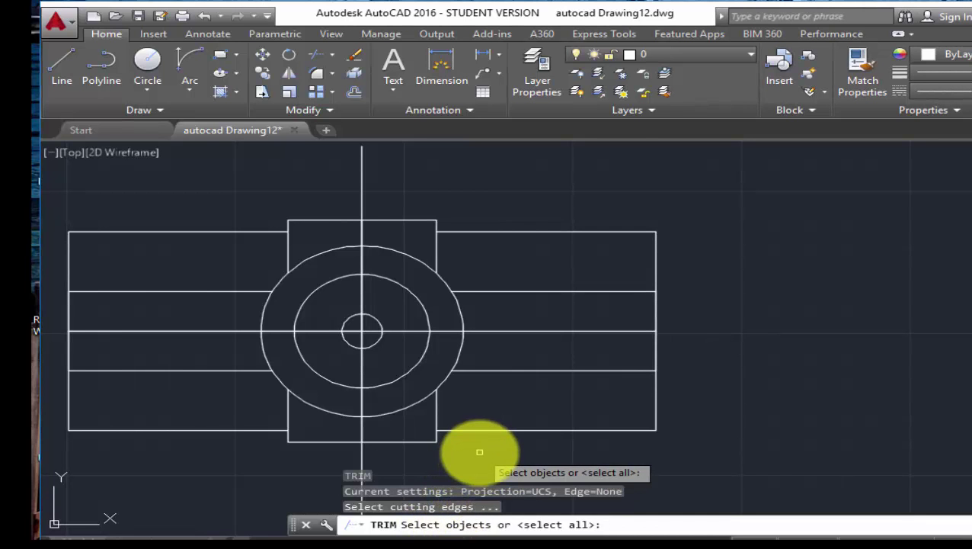
key("Return")
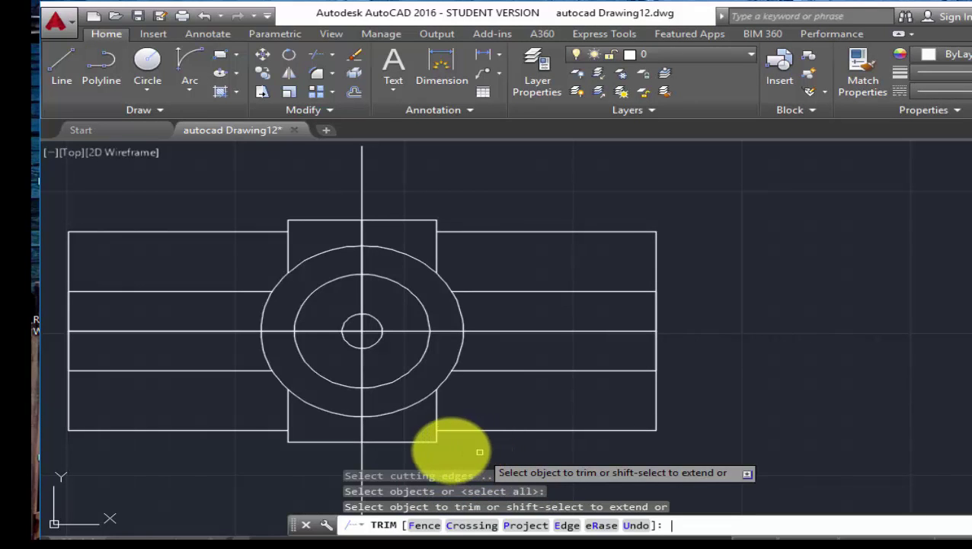
left_click(362, 453)
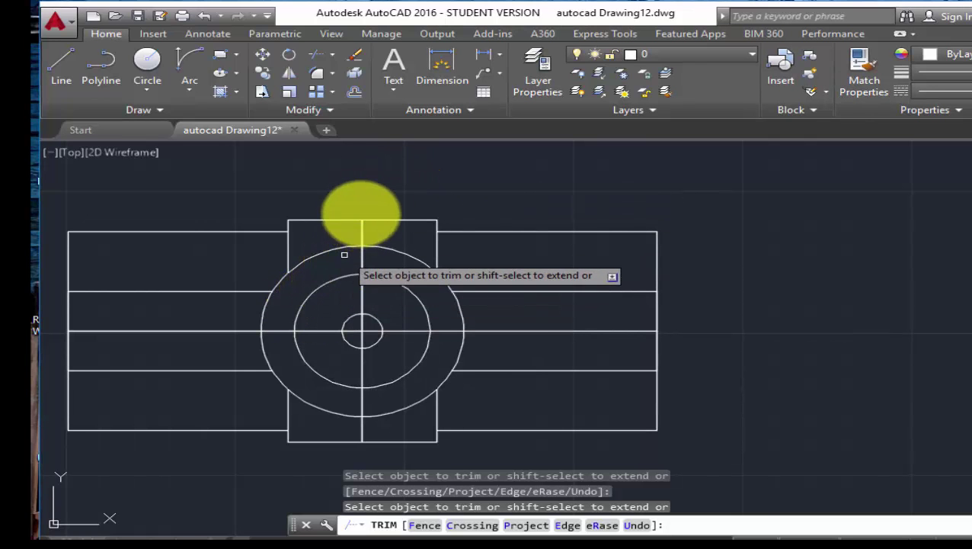
right_click(369, 190)
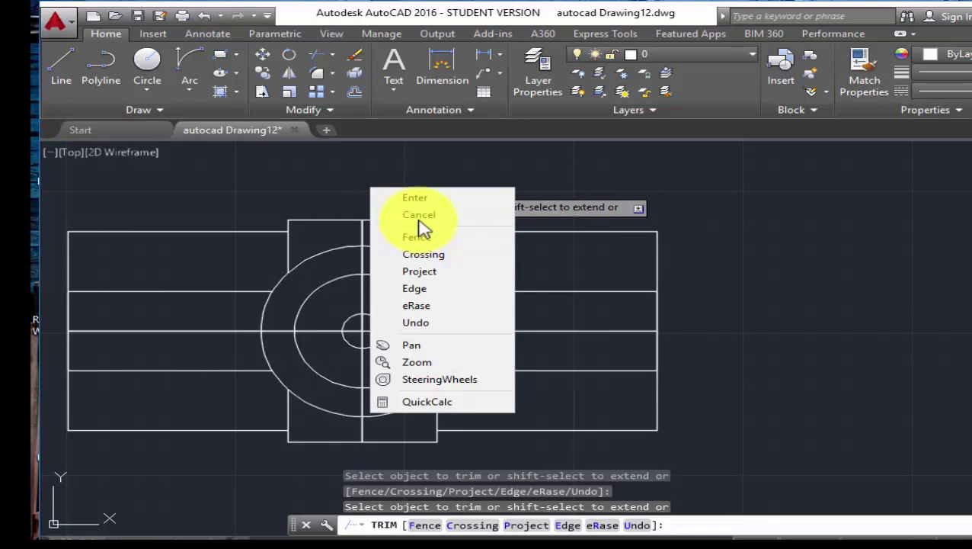
left_click(418, 216)
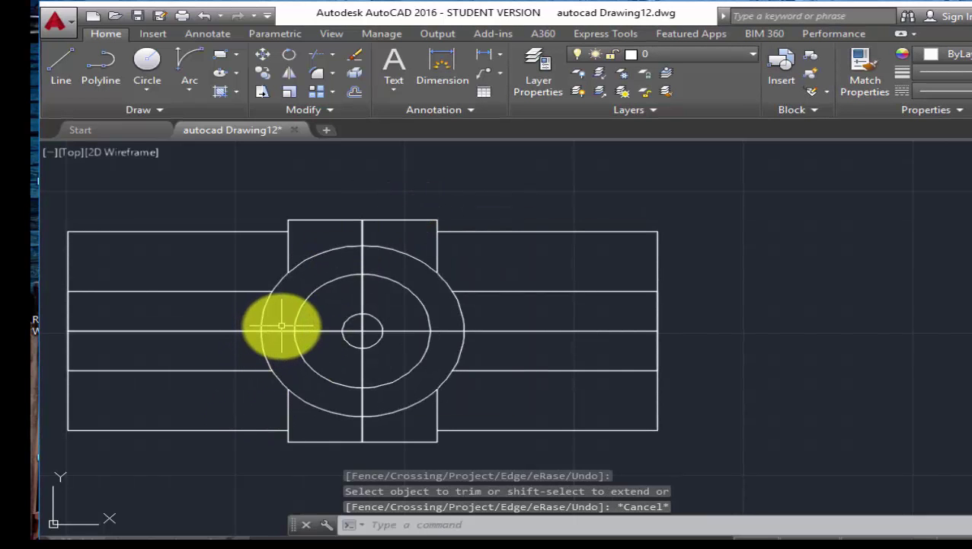
right_click(361, 316)
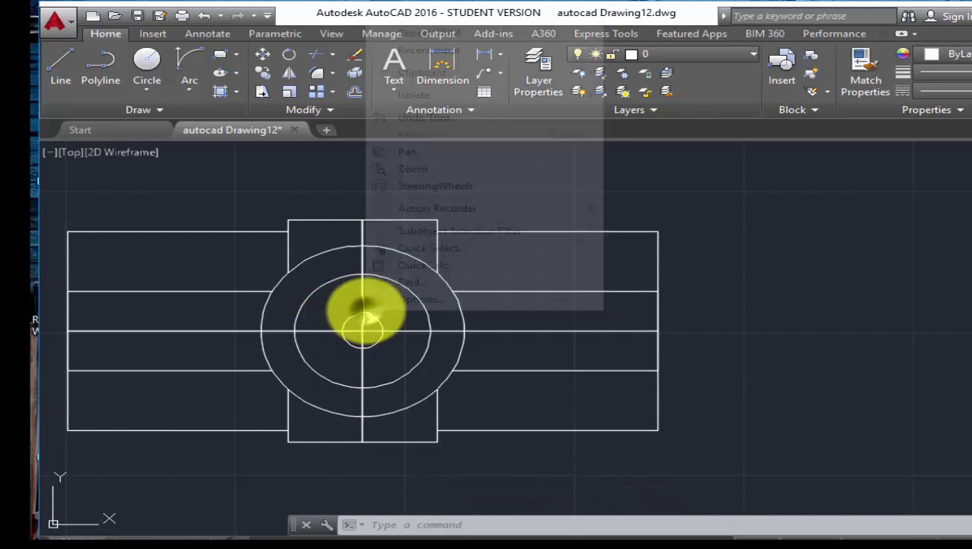
left_click(428, 158)
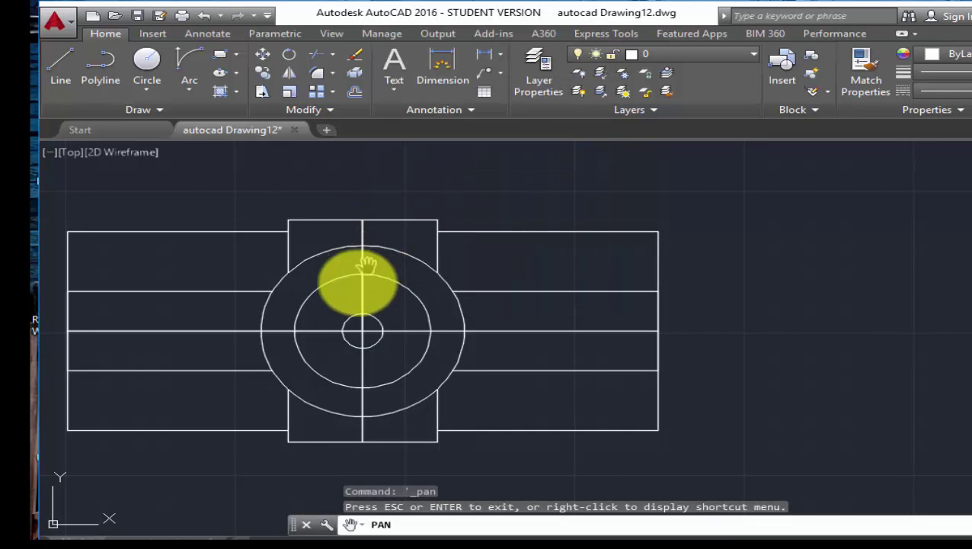
left_click_drag(353, 290, 401, 285)
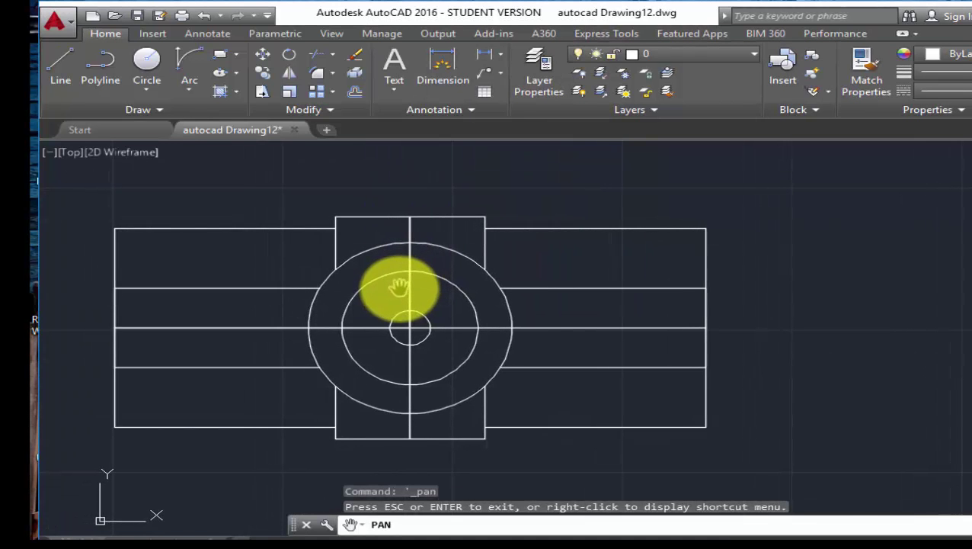
right_click(397, 287)
left_click(442, 301)
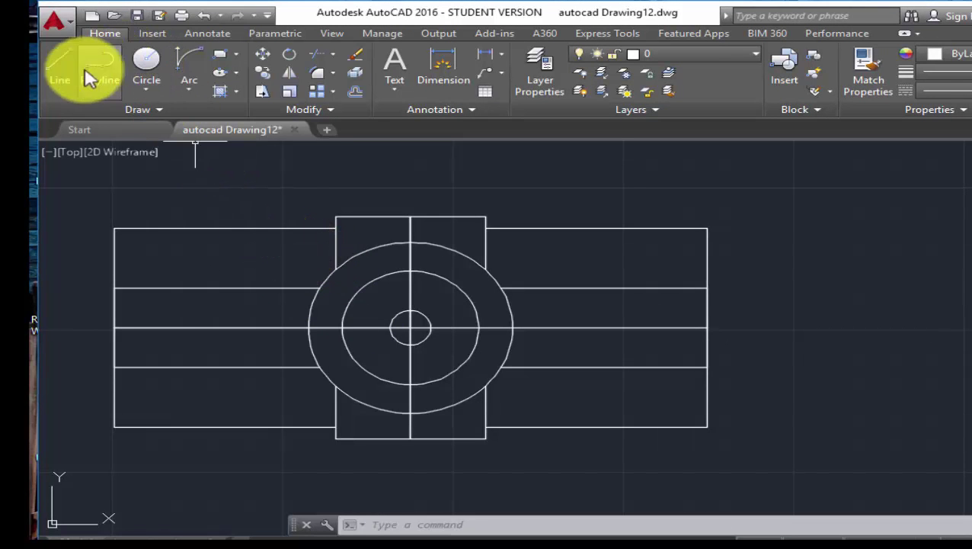
Step: Draw a 22-unit reference line along the left arm's top edge from its top-left corner
left_click(61, 71)
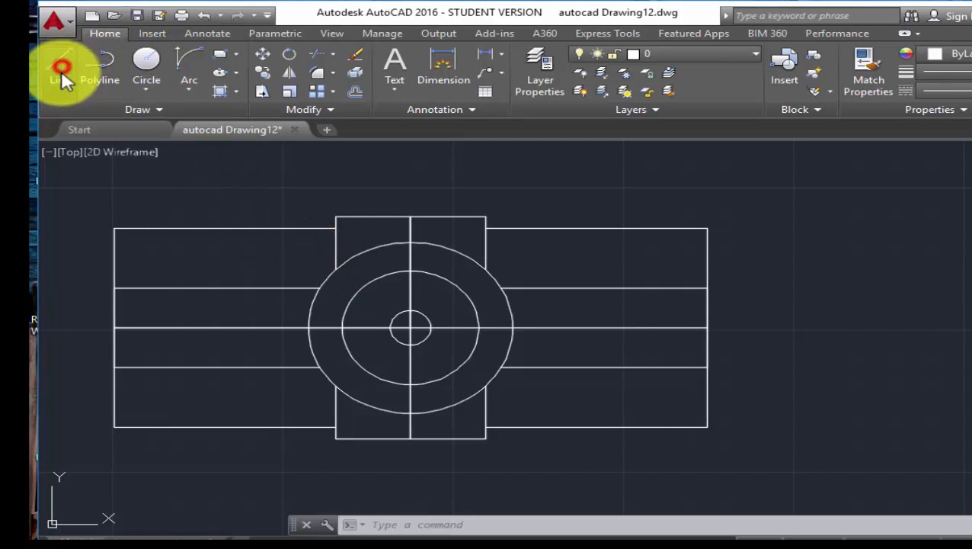
left_click(112, 227)
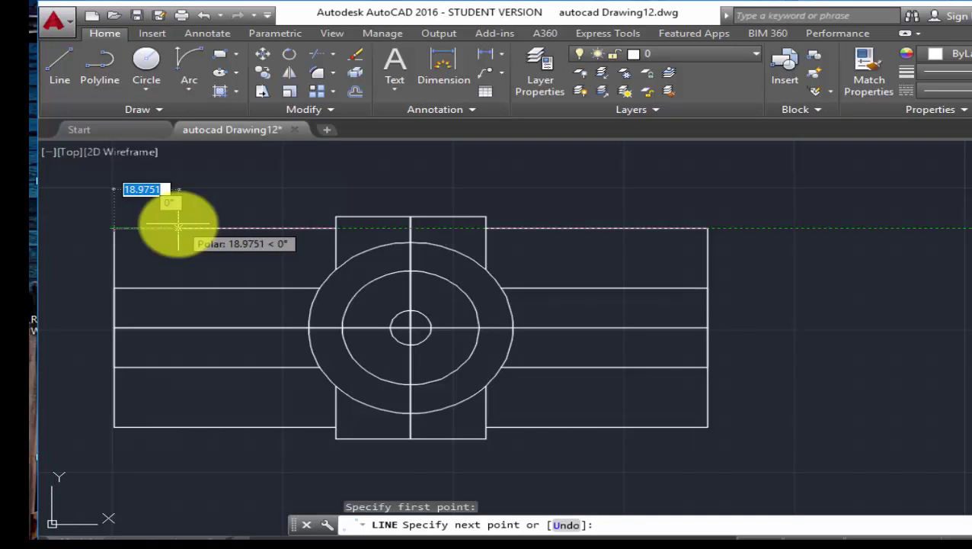
type("22")
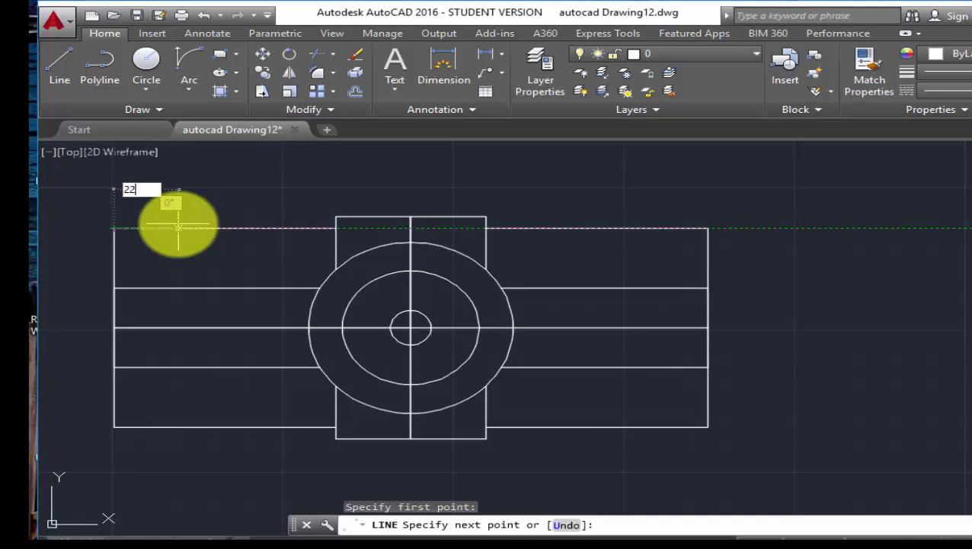
key("Return")
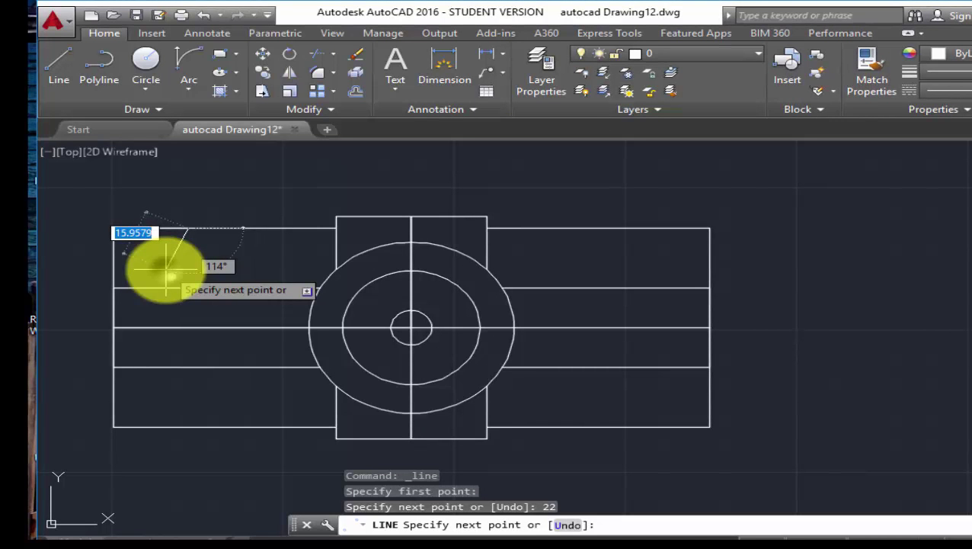
right_click(166, 270)
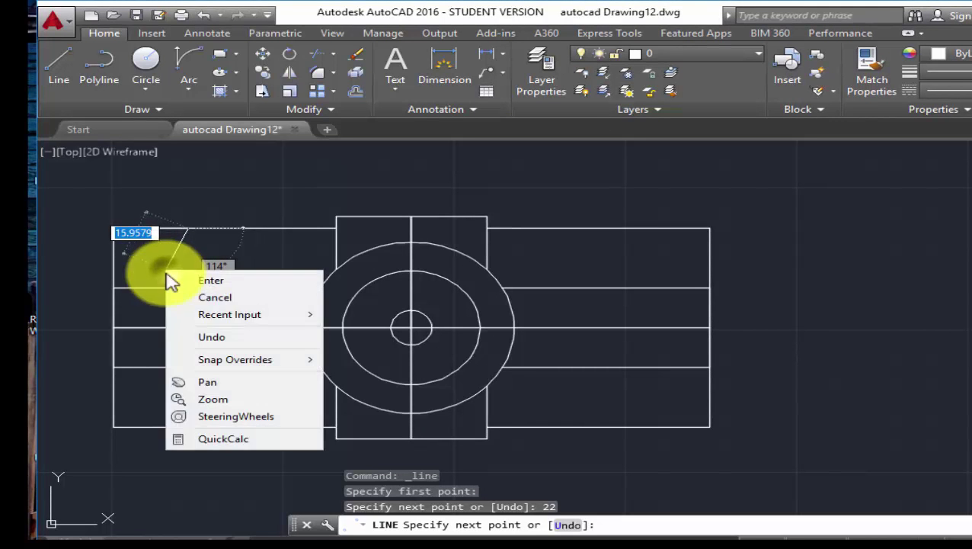
left_click(197, 298)
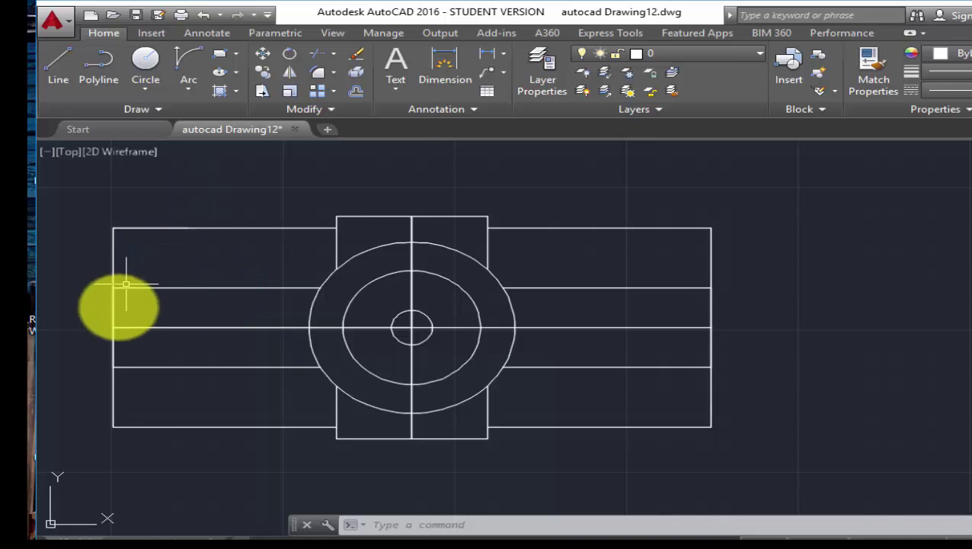
Step: Draw a second 22-unit reference line along the left arm's left edge
left_click(57, 61)
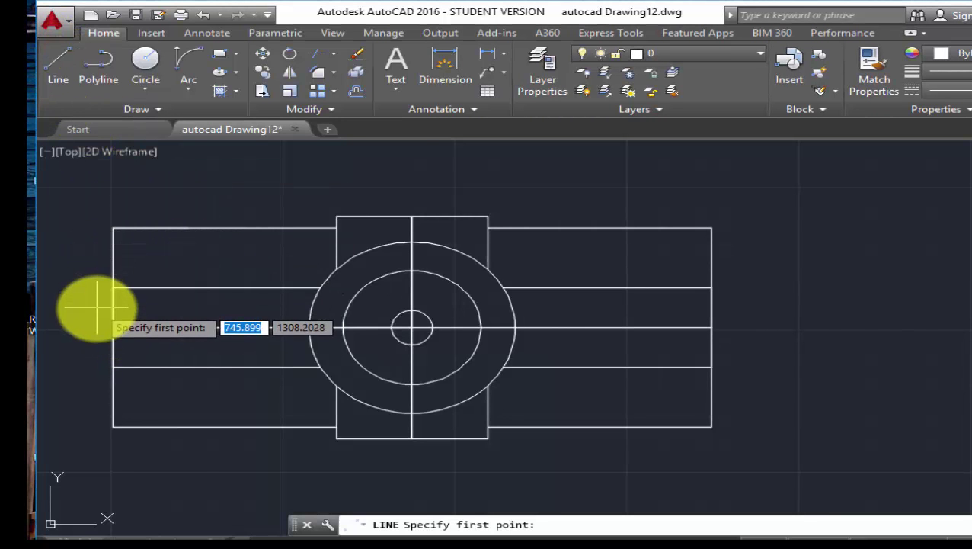
left_click(114, 326)
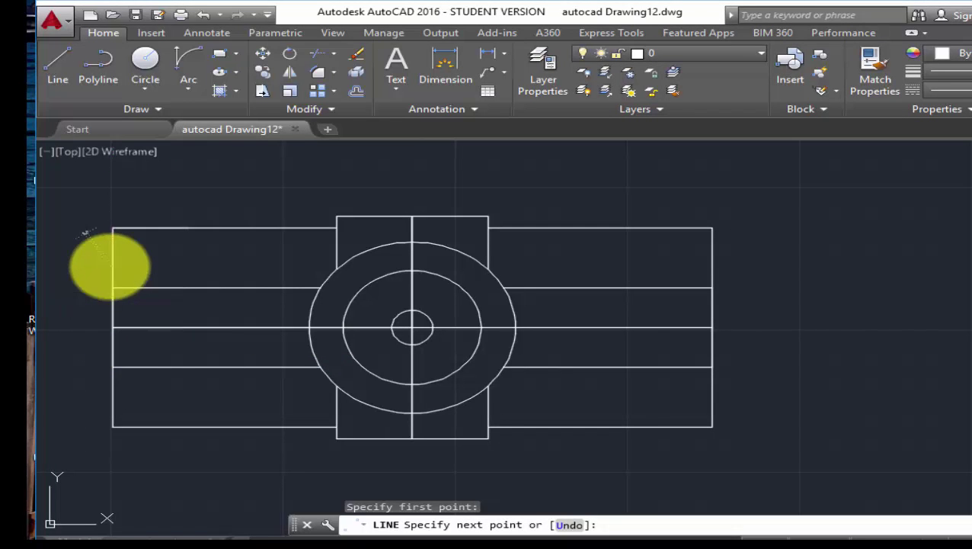
type("22")
key("Return")
right_click(175, 265)
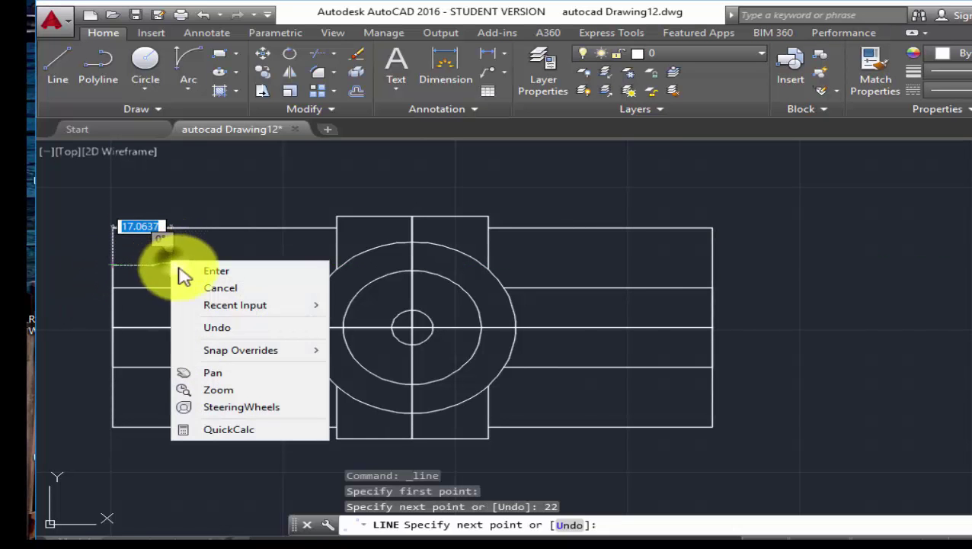
left_click(210, 288)
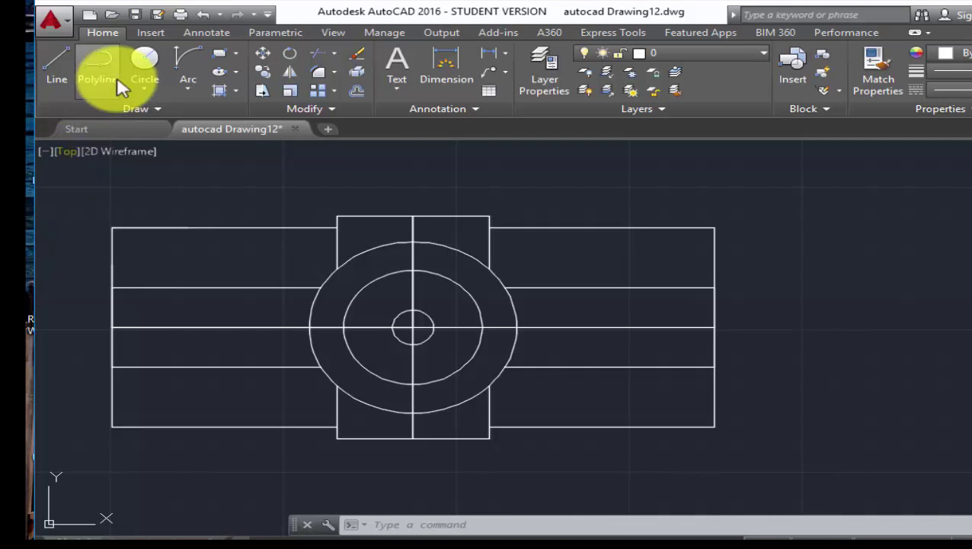
Step: Place a radius-6 bolt-hole circle 22 units in from both edges of the left arm's top-left corner
left_click(142, 62)
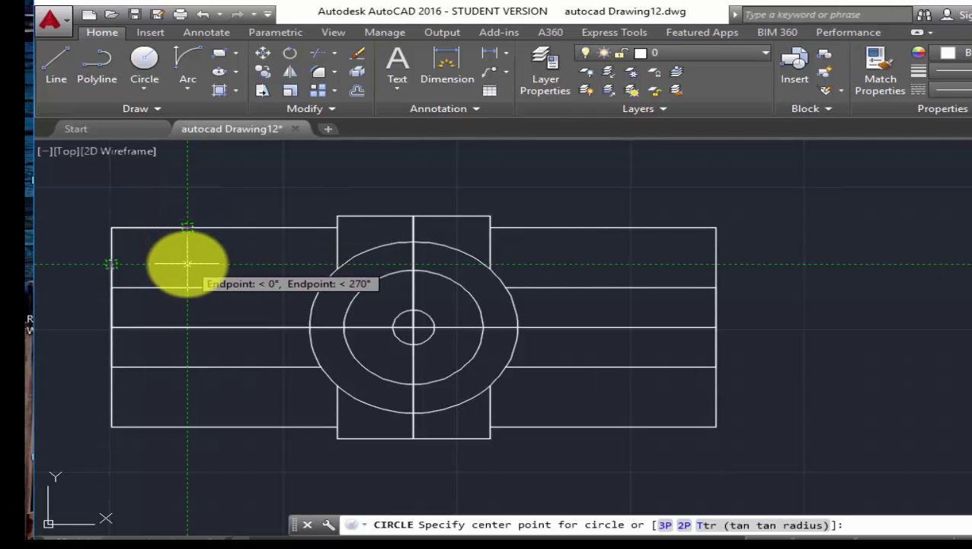
left_click(187, 264)
type("6")
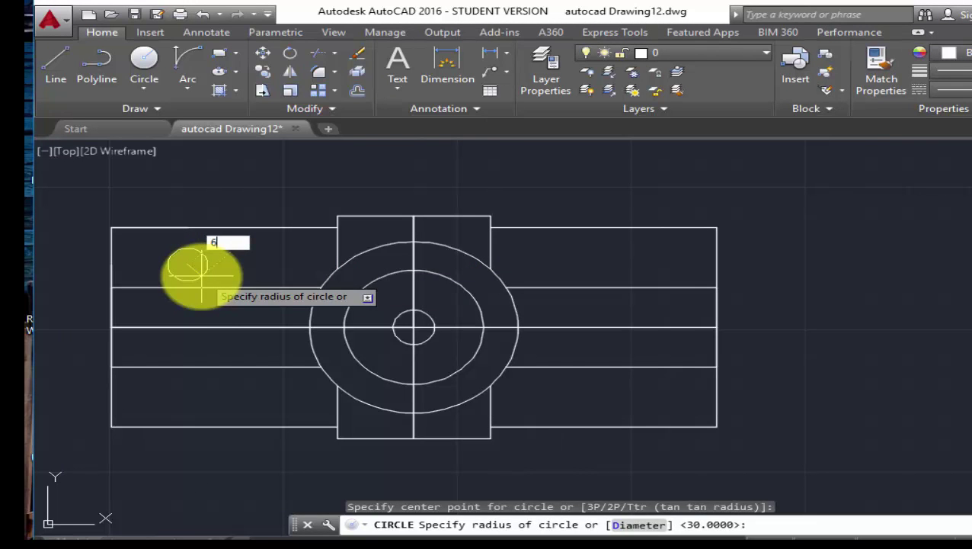
key("Return")
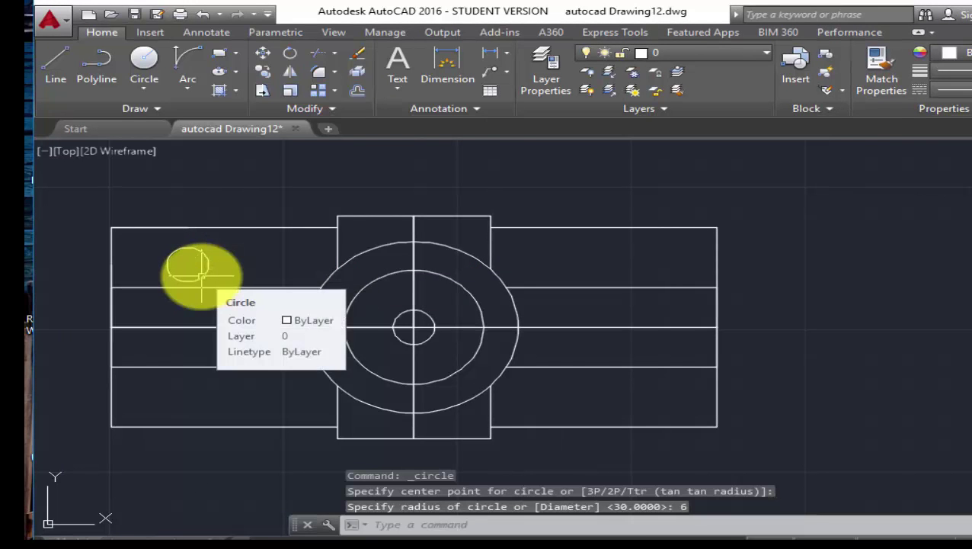
left_click(143, 59)
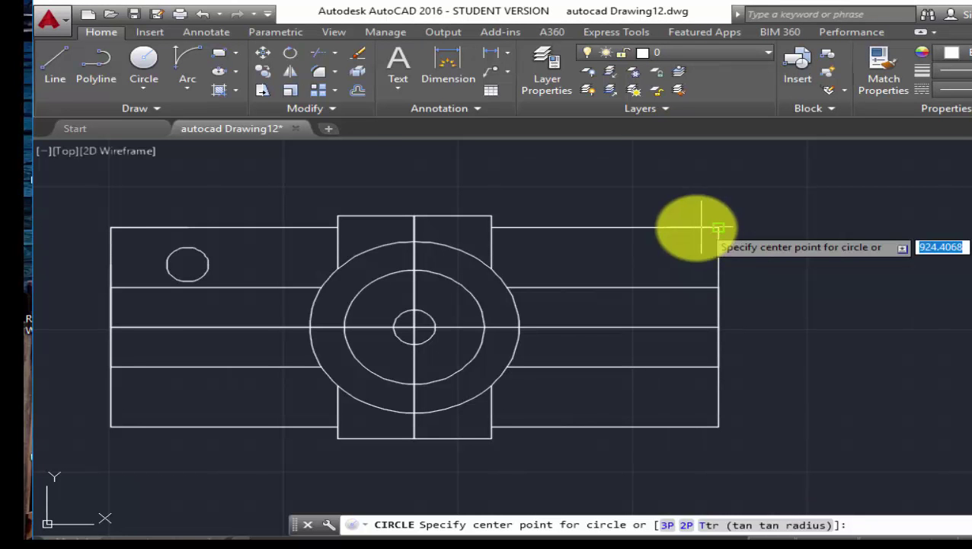
Step: Draw a 22-unit reference line along the right arm's top edge from its top-right corner
left_click(59, 67)
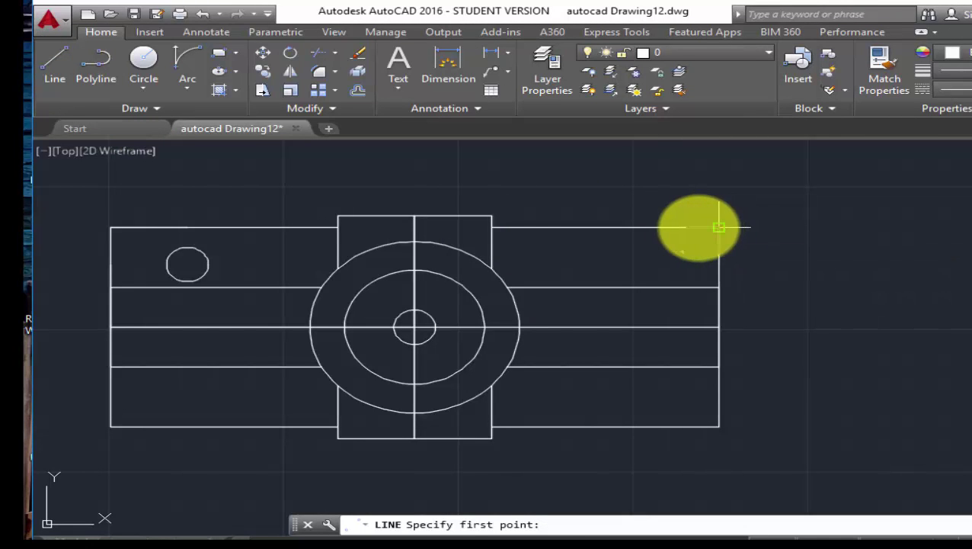
left_click(719, 226)
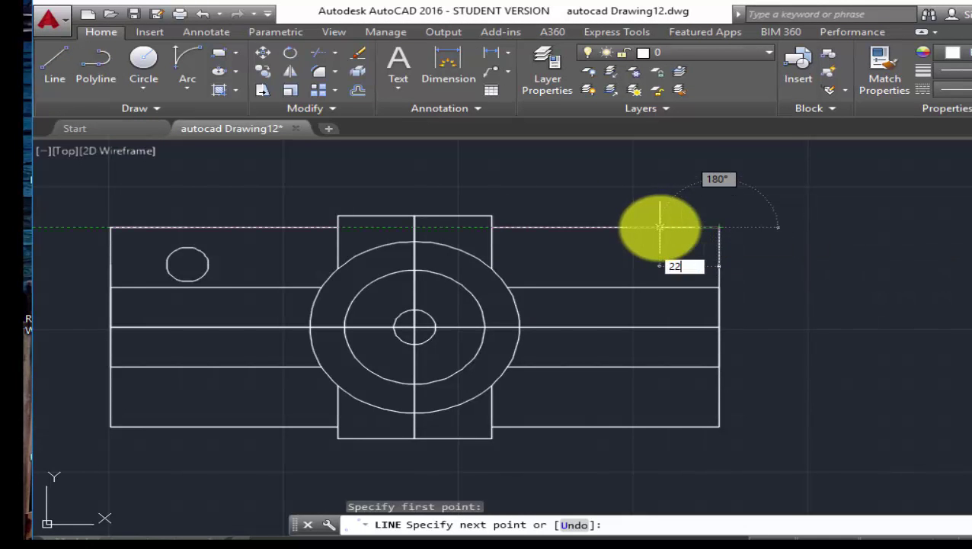
type("22")
key("Return")
right_click(699, 199)
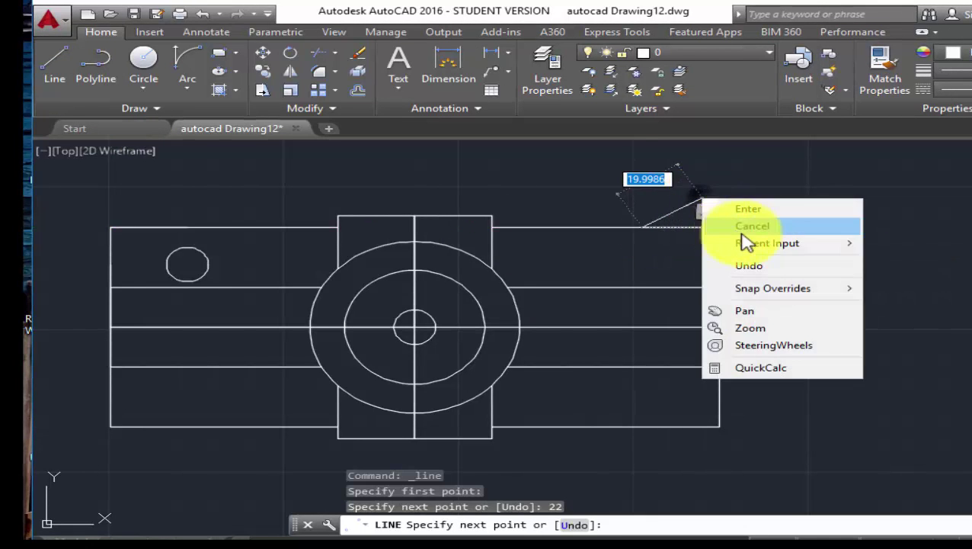
left_click(742, 226)
Step: Add a 22-unit reference line down the right arm's edge, undoing a misplaced first attempt
left_click(55, 64)
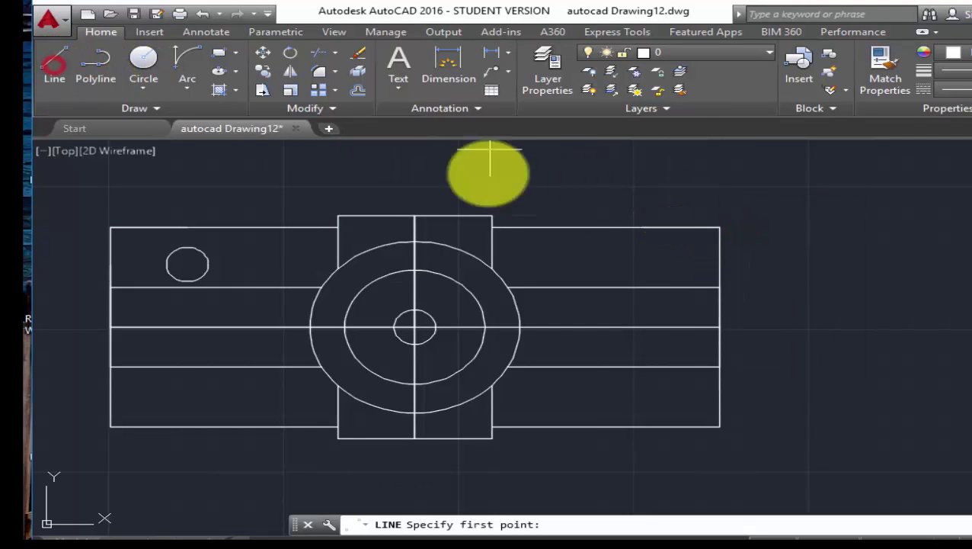
left_click(719, 226)
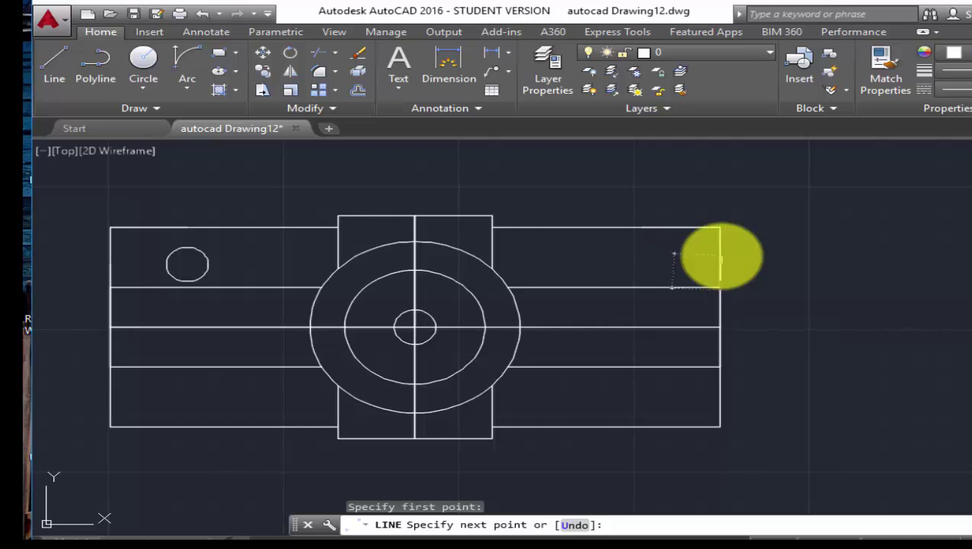
type("22")
key("Return")
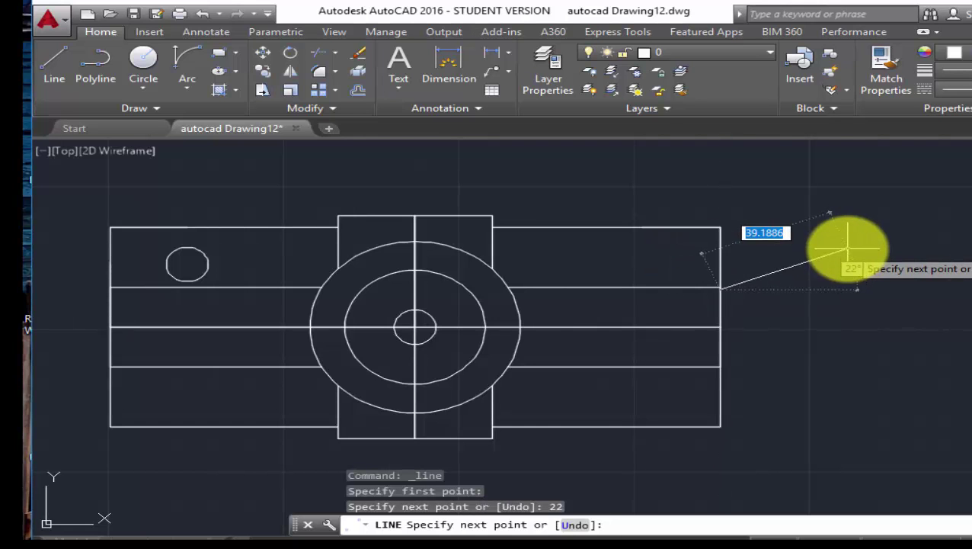
key("Escape")
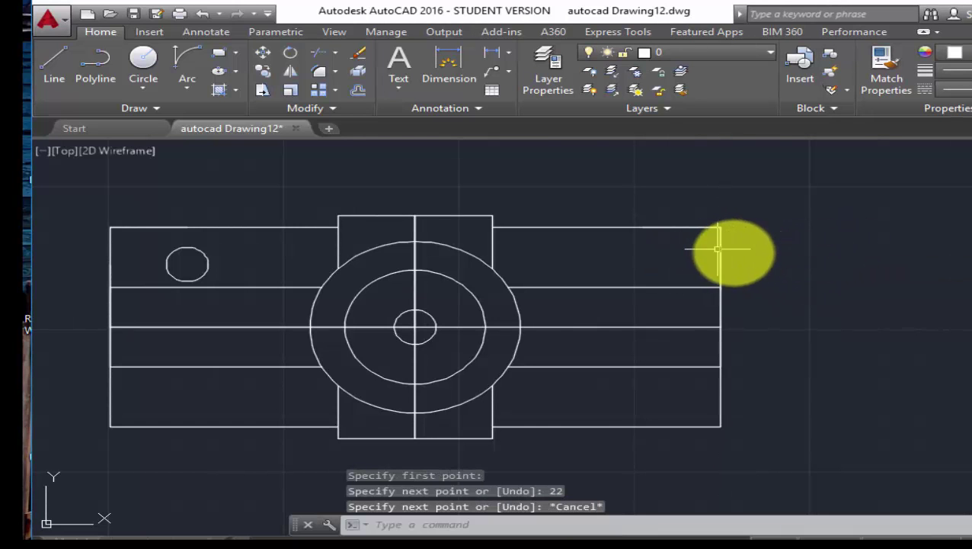
key("ctrl+z")
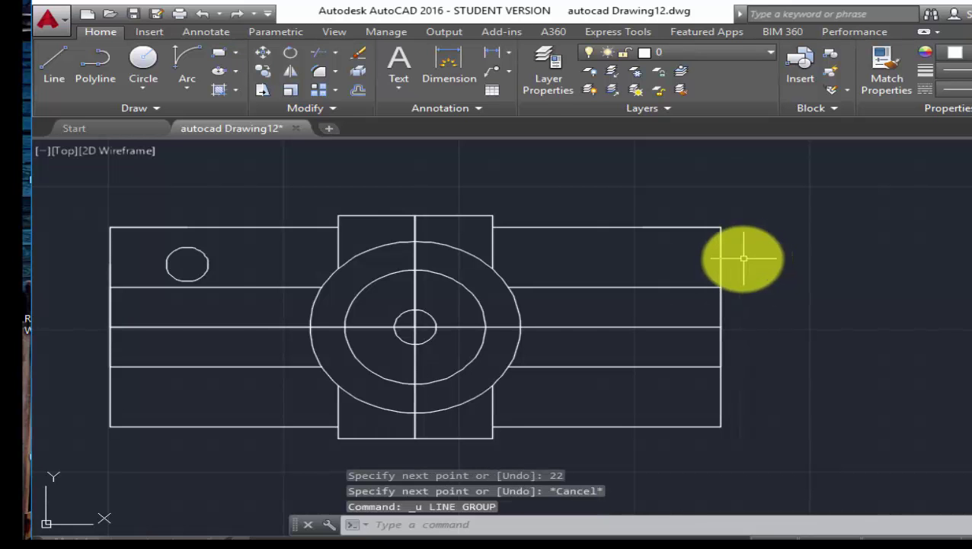
left_click(61, 70)
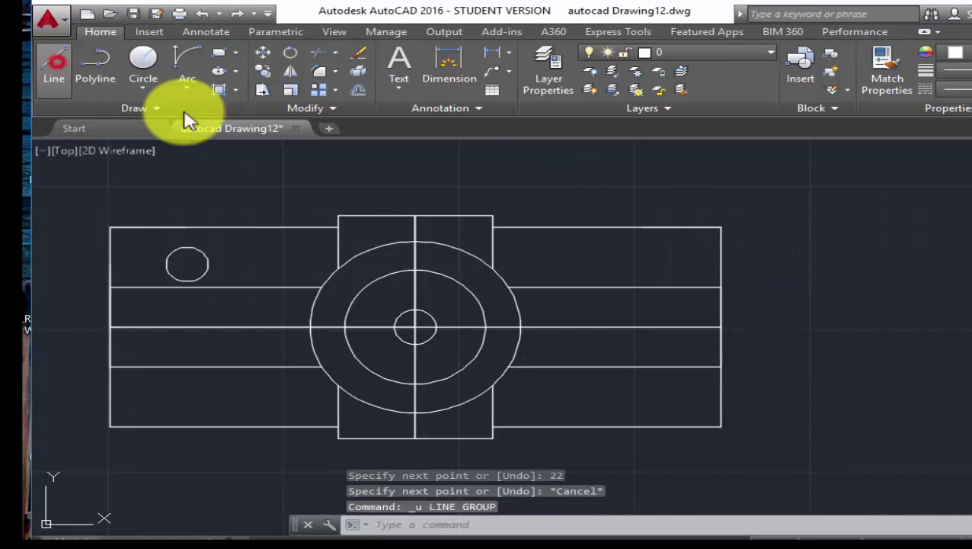
left_click(719, 325)
type("22")
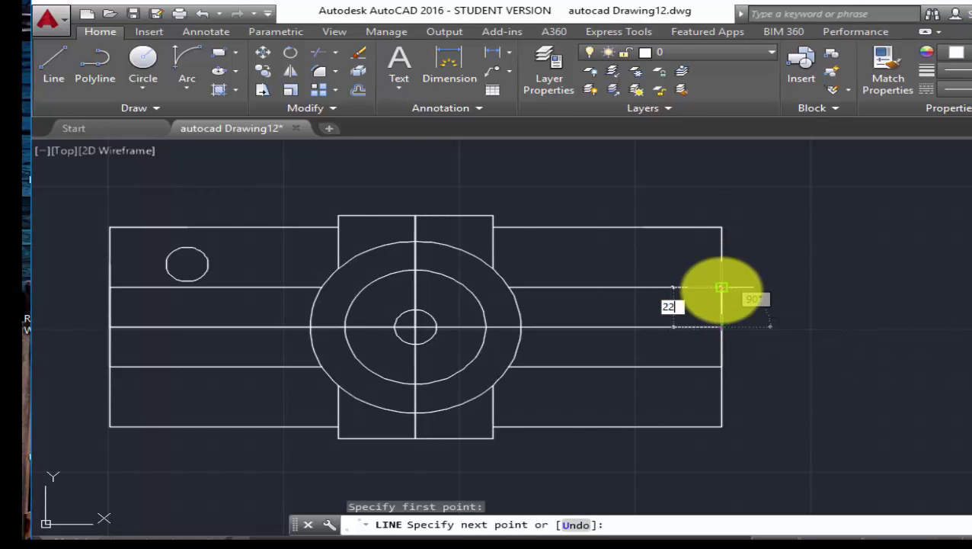
key("Return")
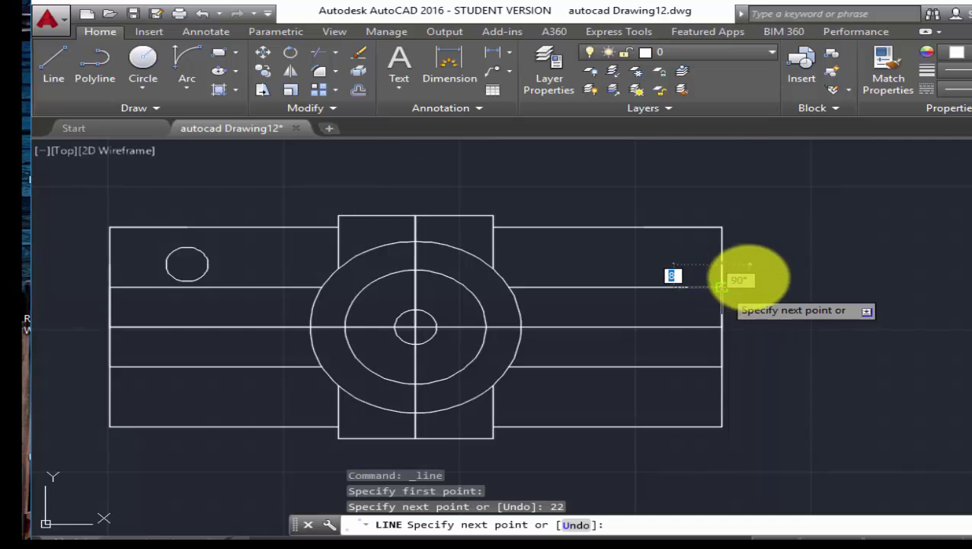
right_click(777, 235)
left_click(822, 262)
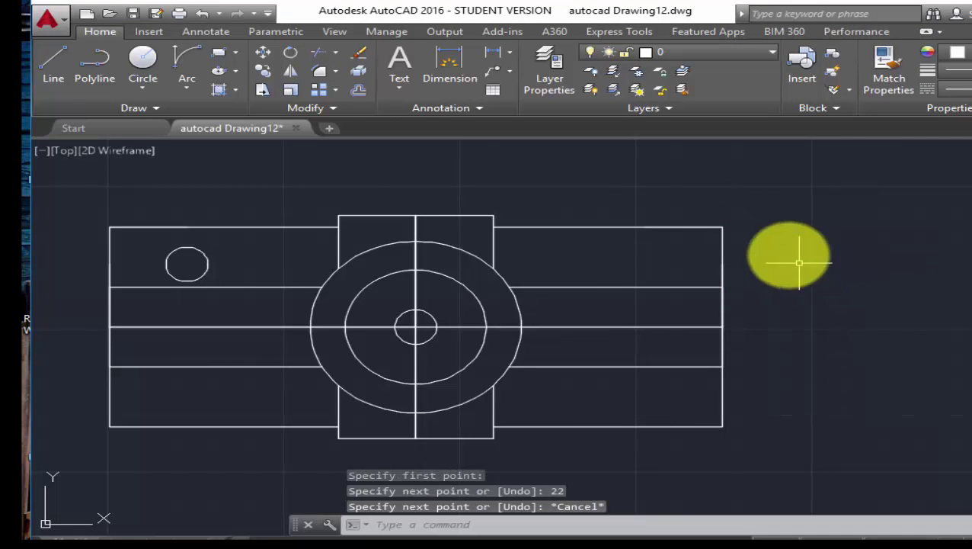
Step: Place a matching radius-6 bolt hole 22 units in from the right arm's top-right corner
left_click(140, 63)
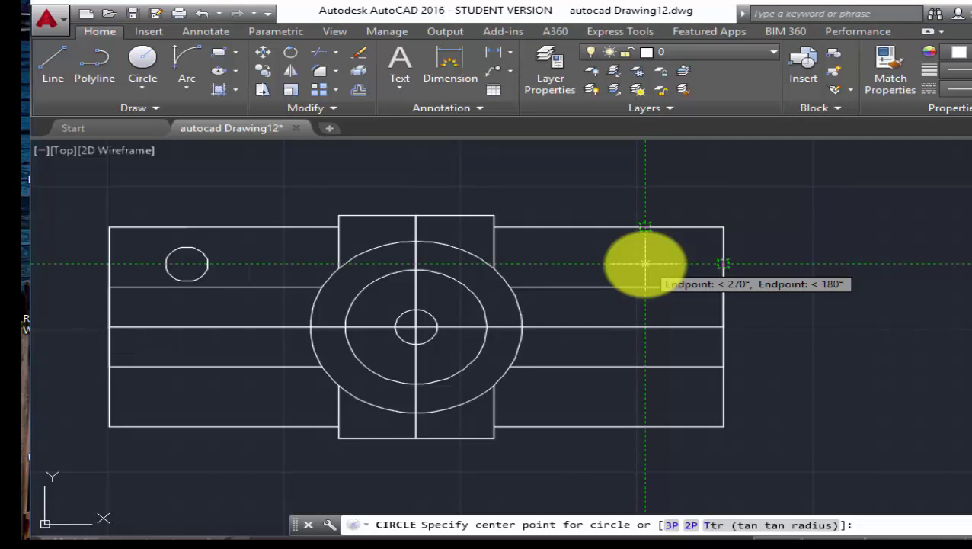
left_click(644, 265)
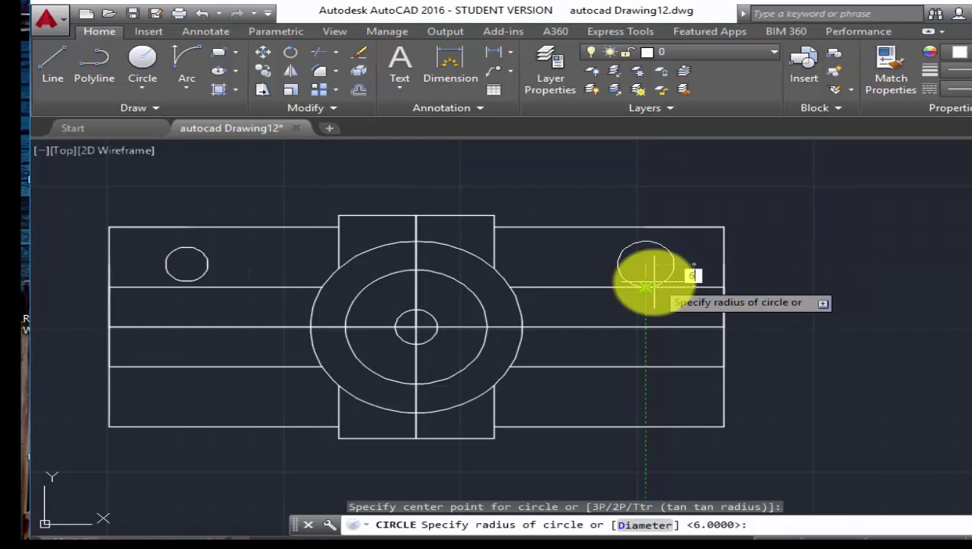
key("Return")
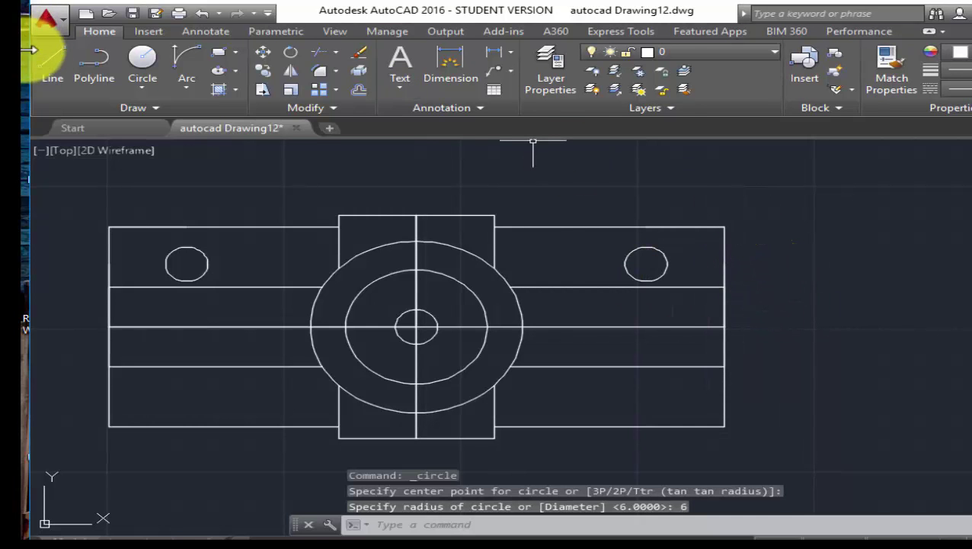
left_click(49, 68)
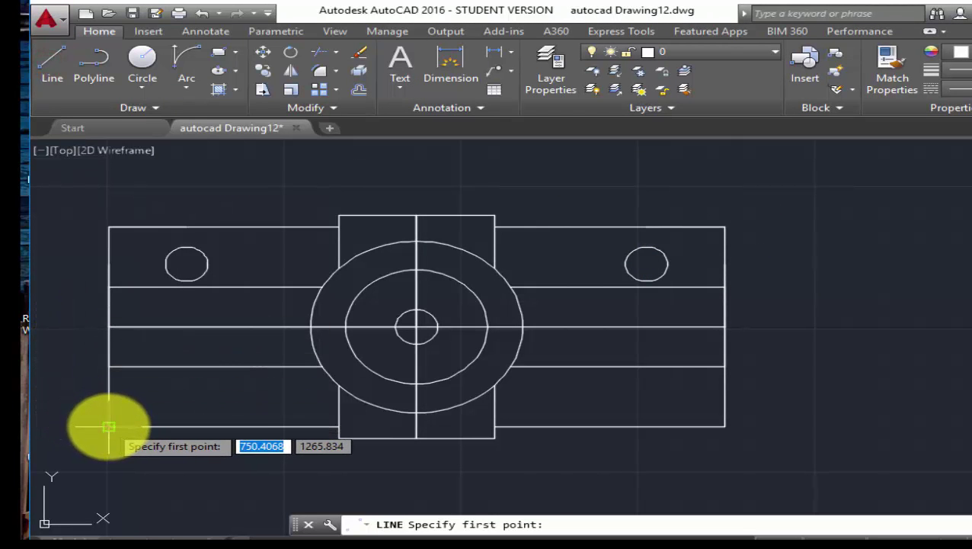
left_click(108, 326)
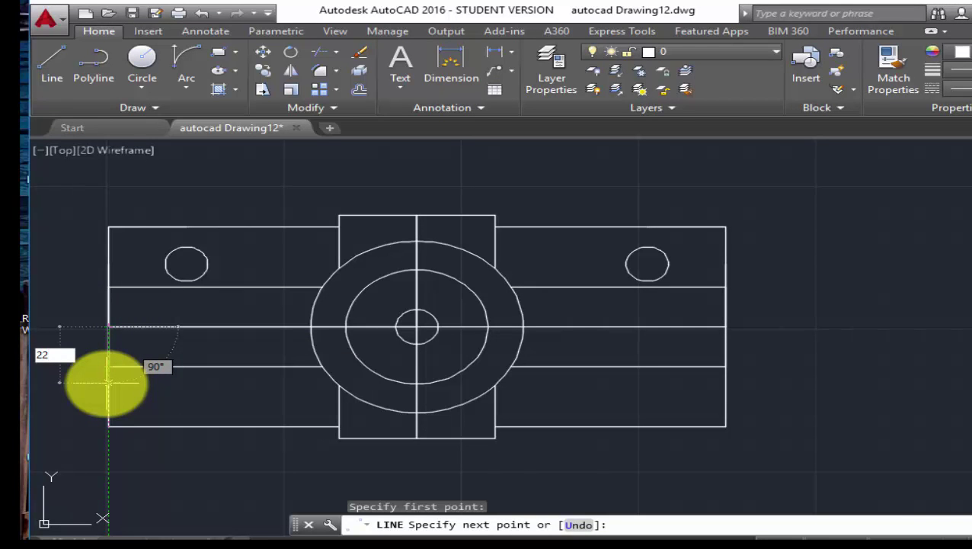
type("22")
key("Return")
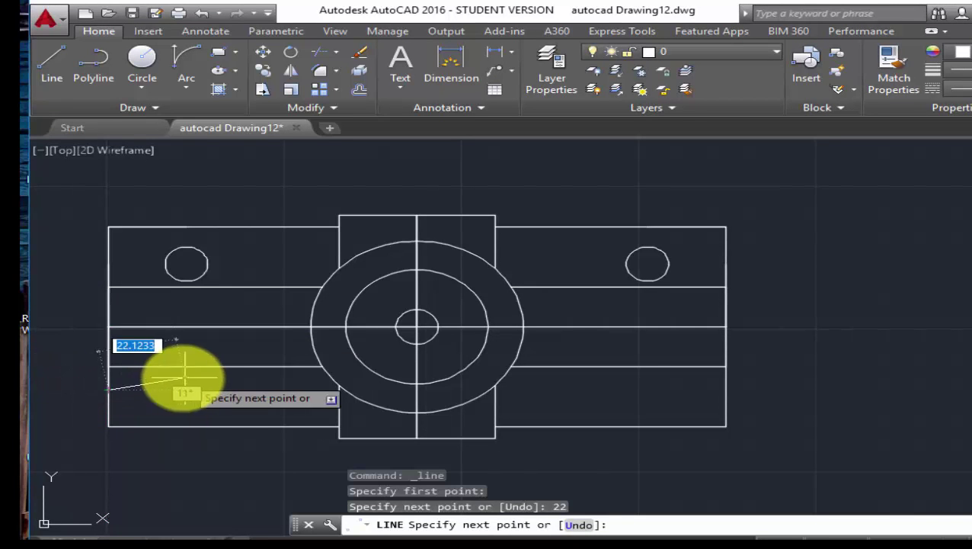
right_click(163, 386)
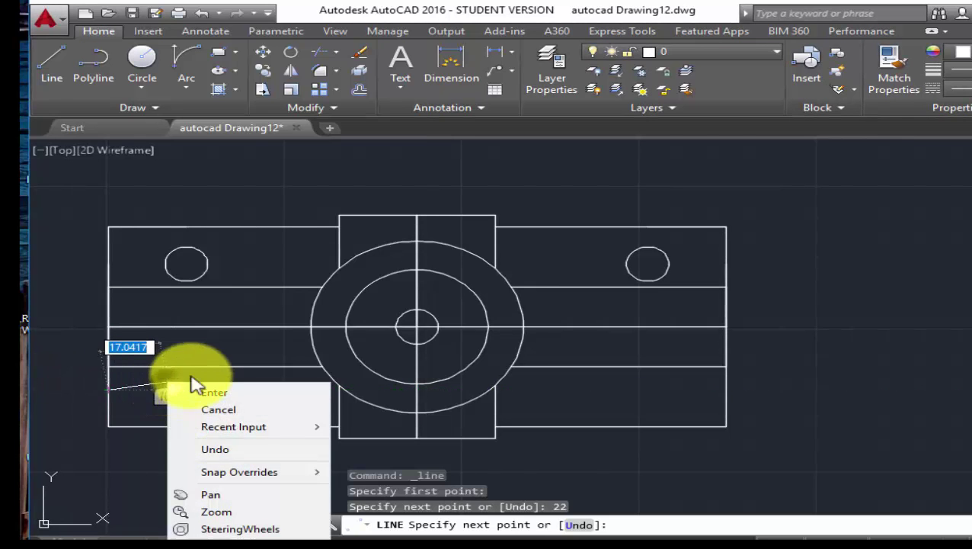
left_click(193, 405)
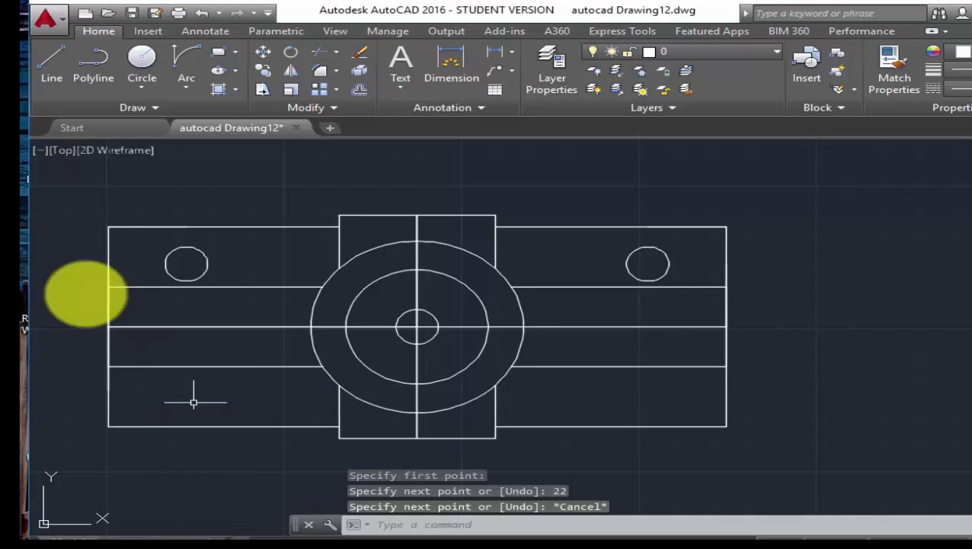
left_click(52, 65)
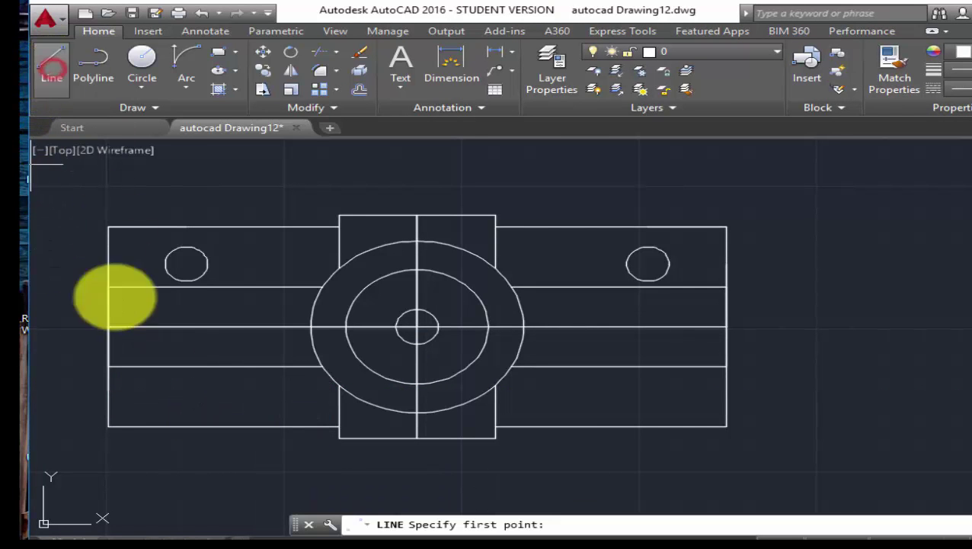
left_click(108, 426)
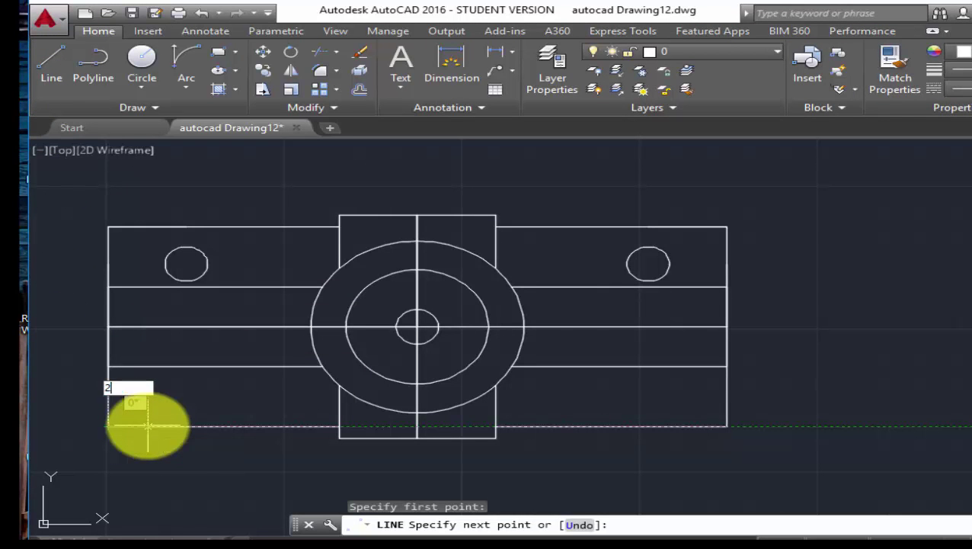
type("22")
key("Return")
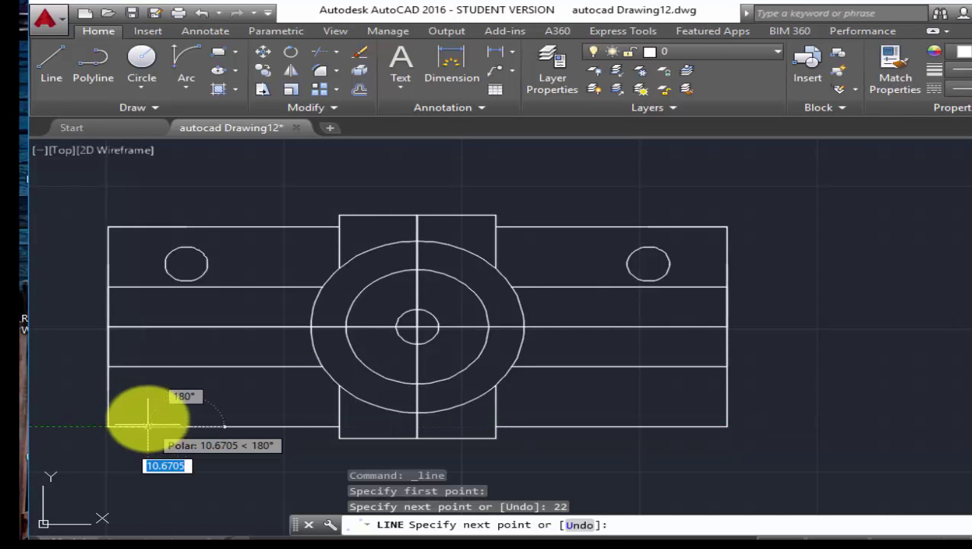
right_click(156, 390)
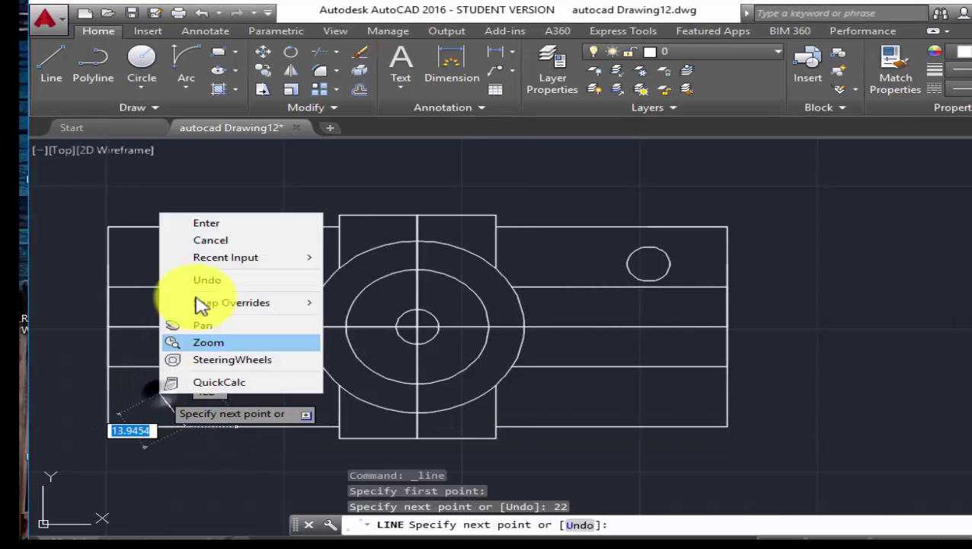
left_click(207, 240)
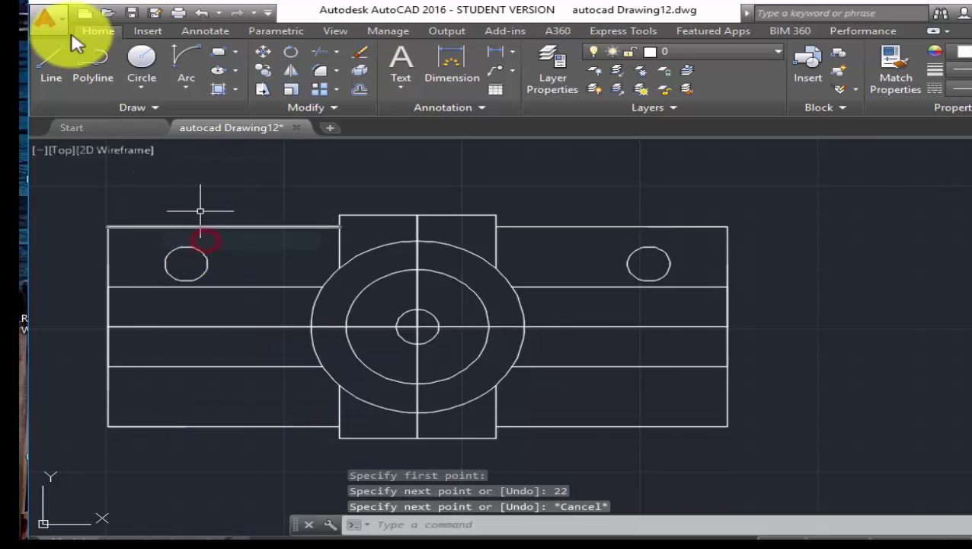
Step: Draw a radius-6 bolt-hole circle centred 22 units in from the left arm's lower-left corner
left_click(141, 57)
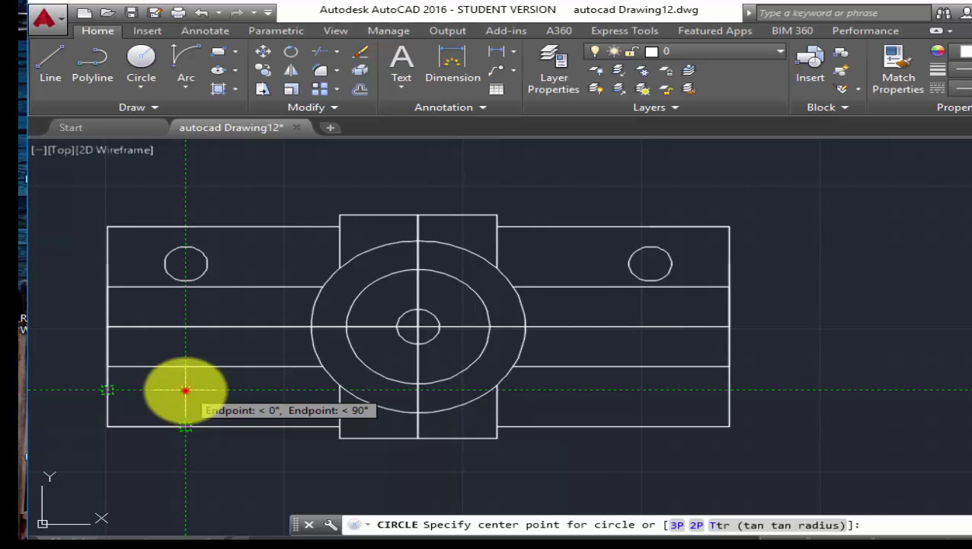
left_click(185, 390)
type("6")
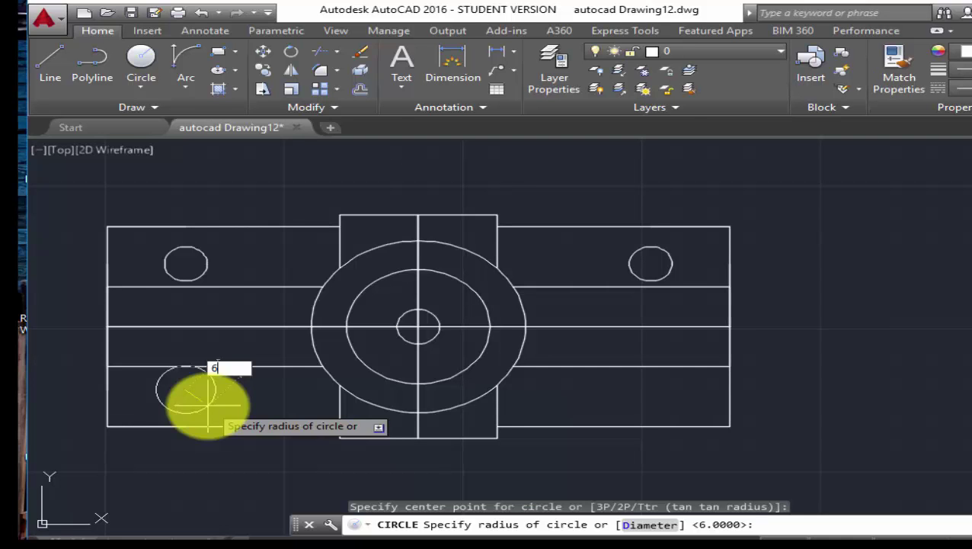
key("Return")
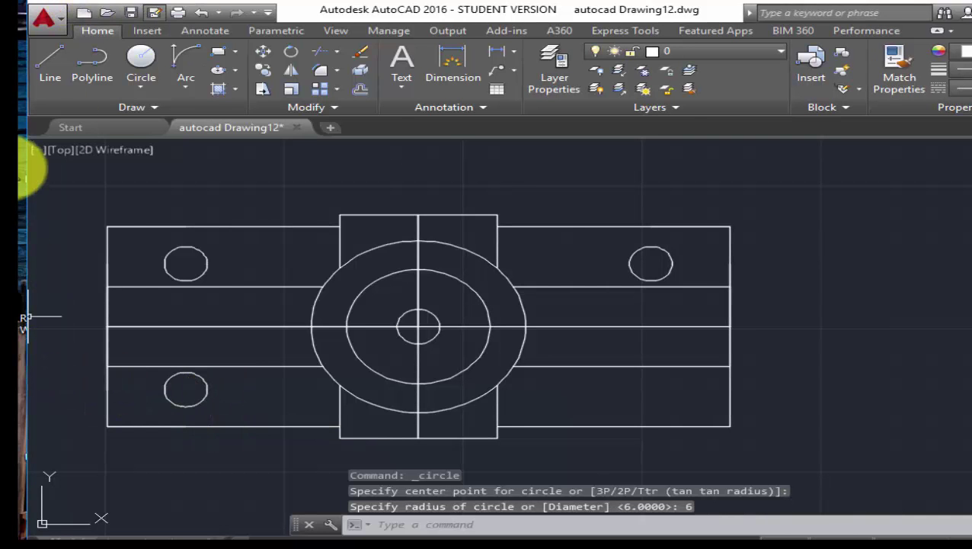
left_click(145, 58)
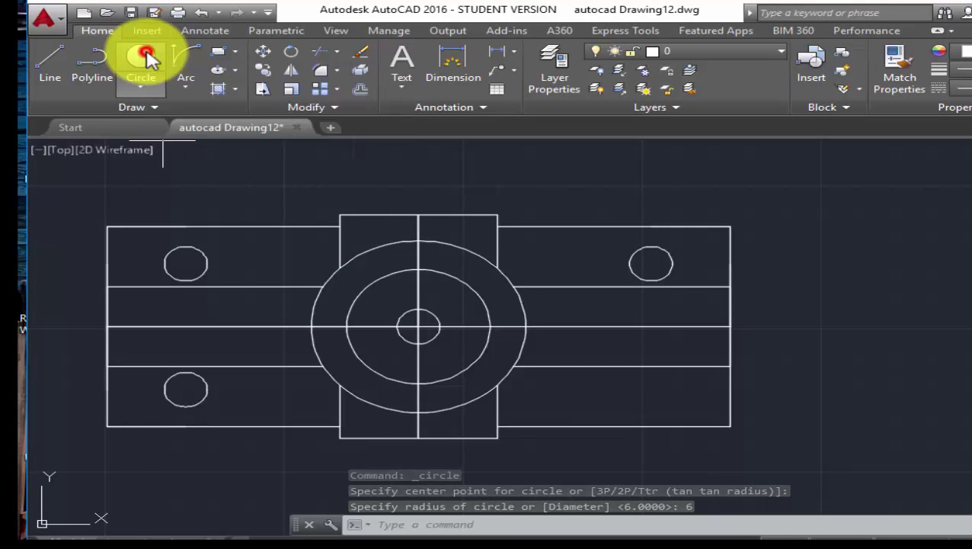
left_click(60, 58)
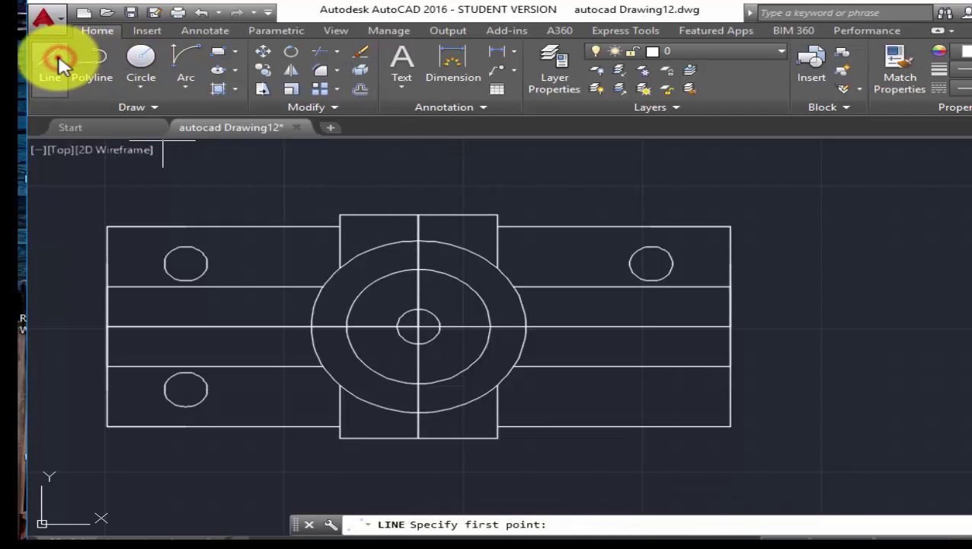
left_click(731, 426)
type("22")
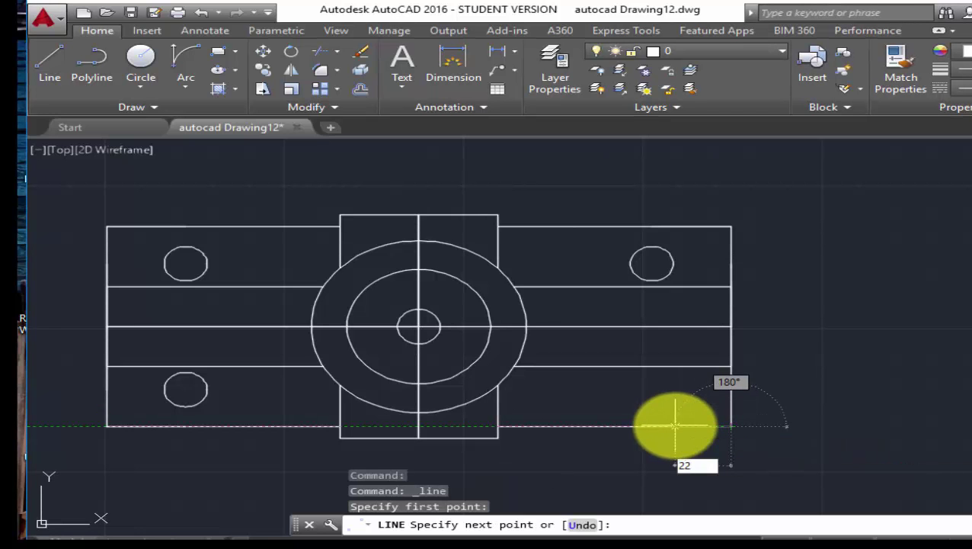
key("Return")
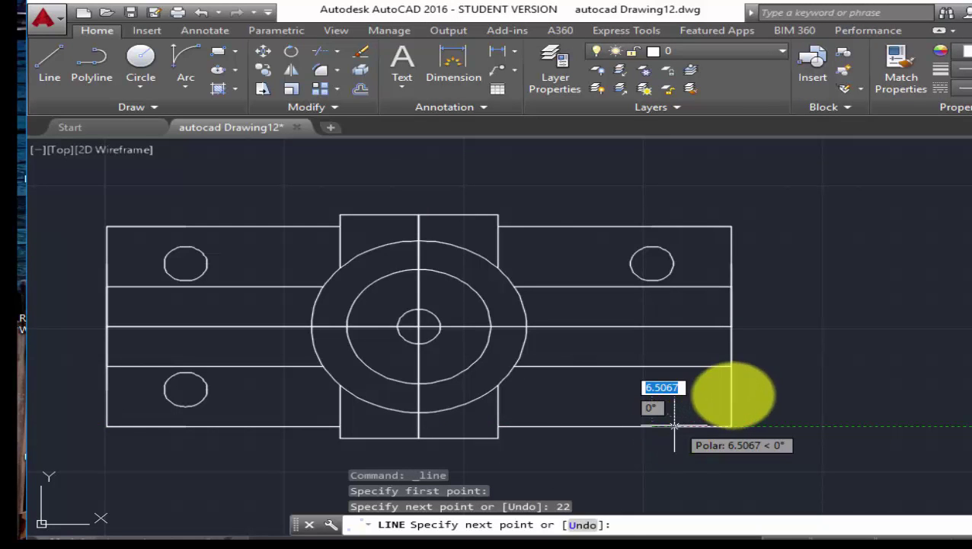
right_click(672, 392)
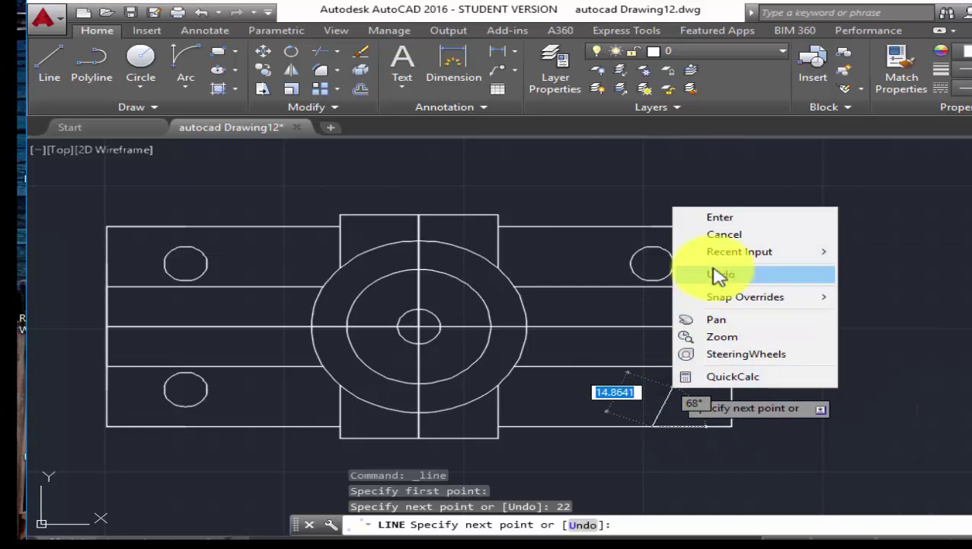
left_click(714, 232)
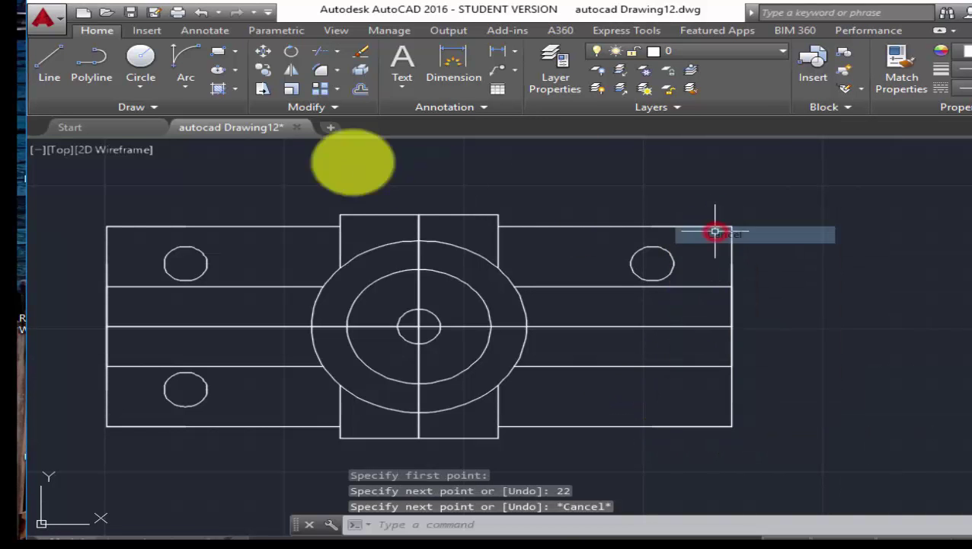
left_click(47, 61)
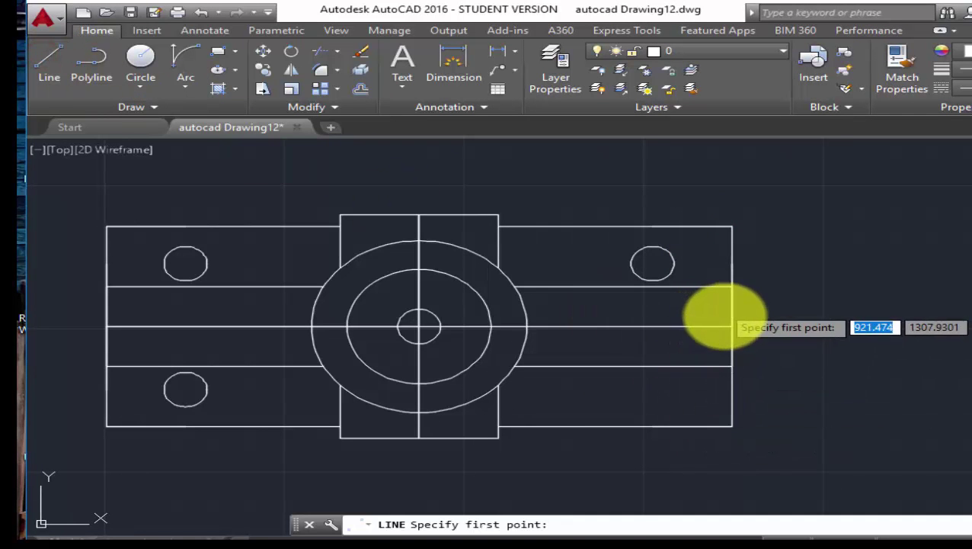
left_click(732, 327)
type("22")
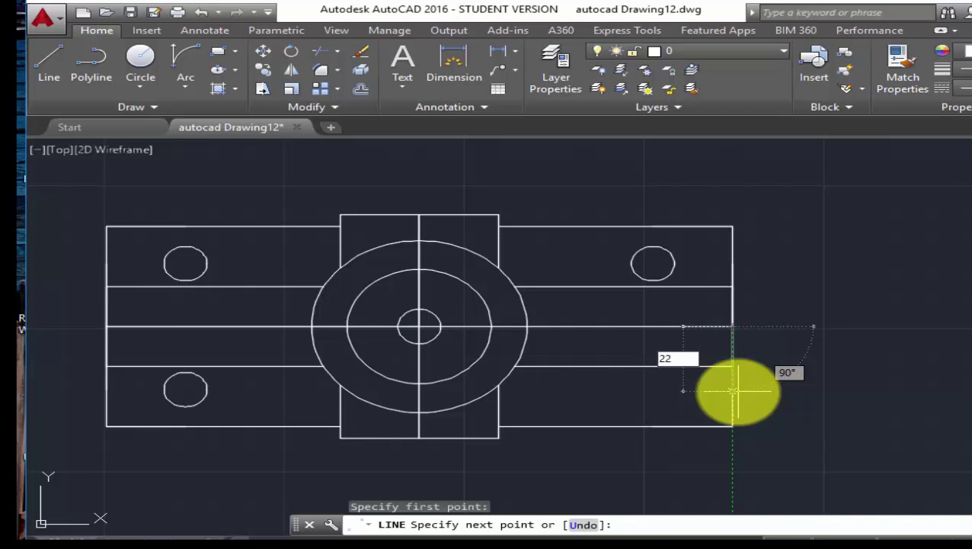
key("Return")
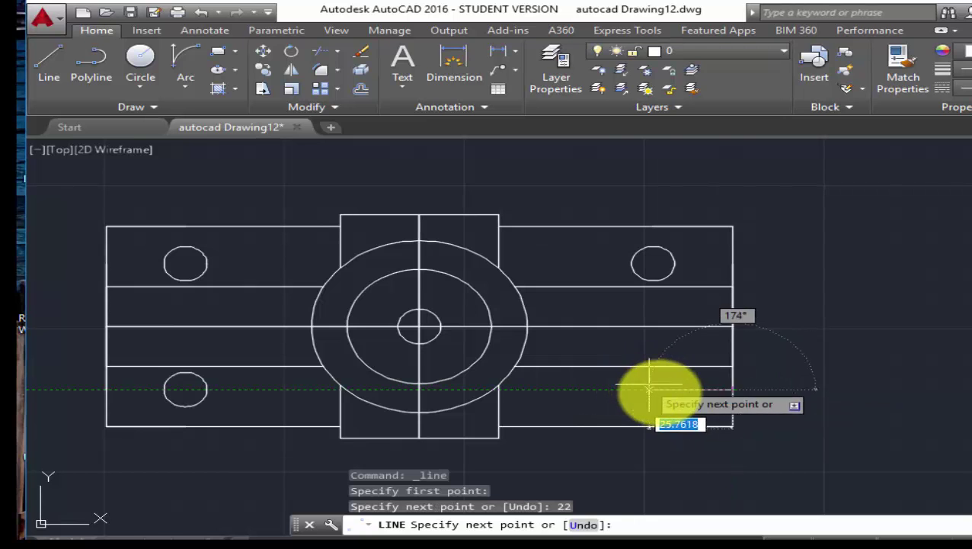
right_click(654, 406)
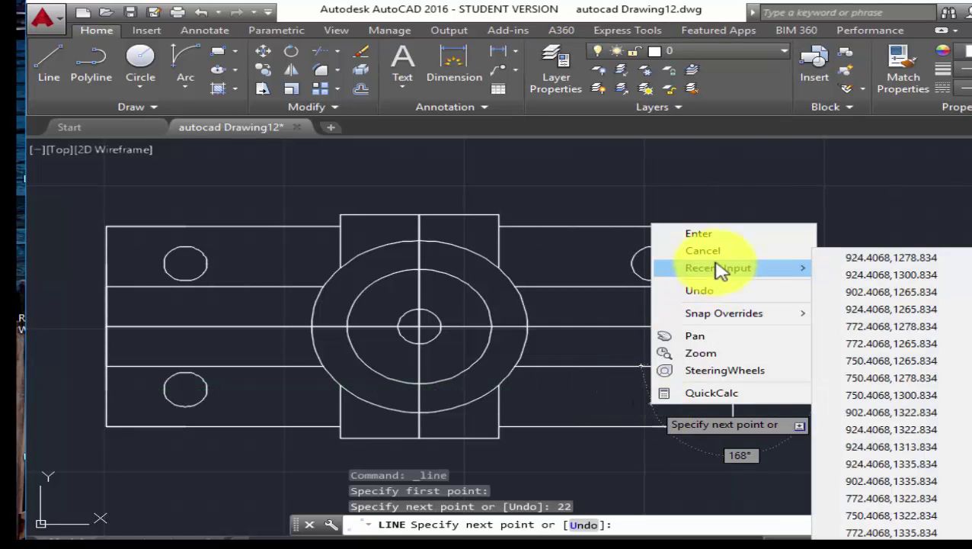
left_click(718, 252)
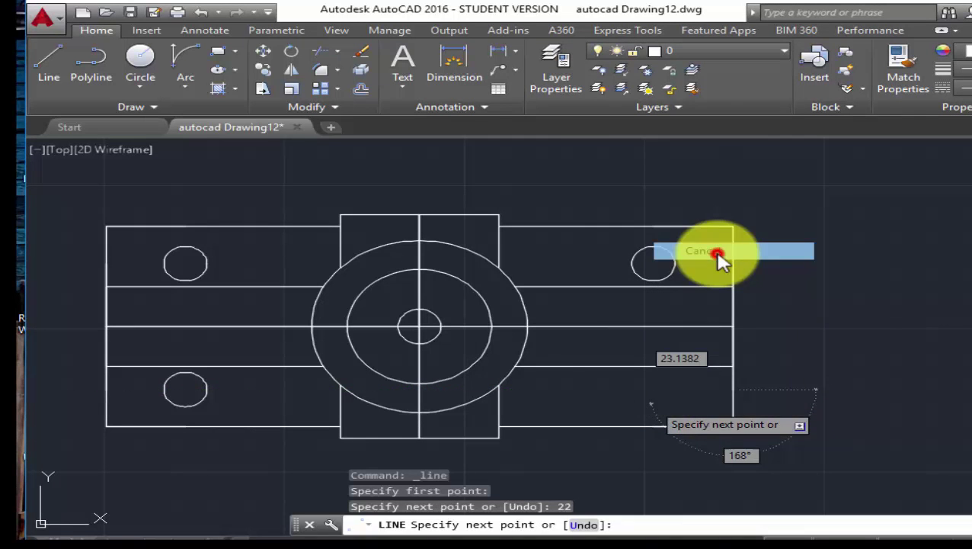
Step: Draw a radius-6 bolt-hole circle centred 22 units in from the right arm's lower-right corner
left_click(140, 60)
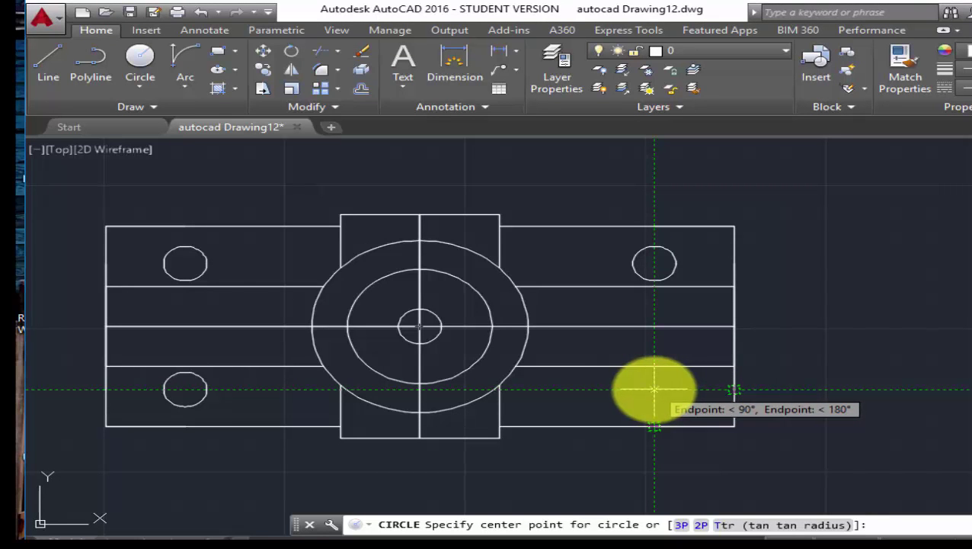
left_click(654, 389)
type("6")
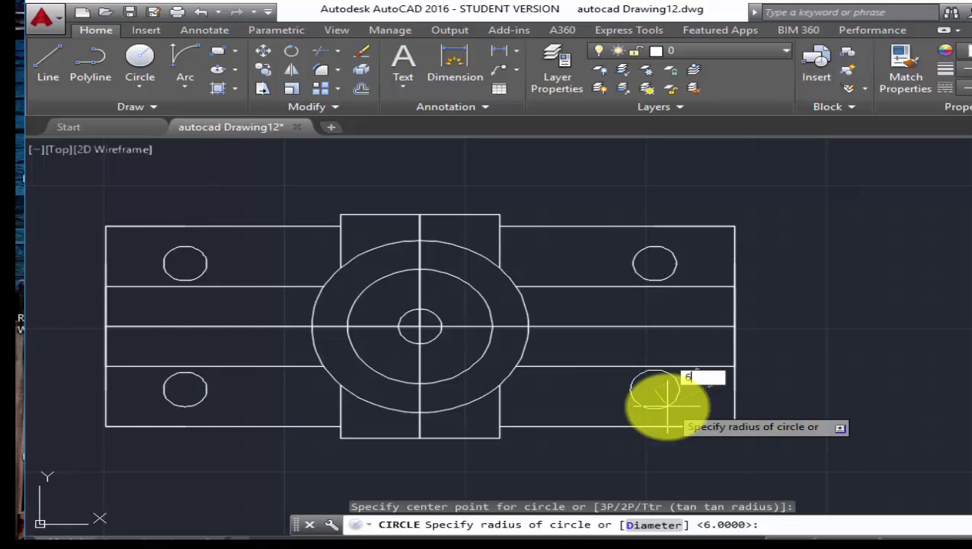
key("Return")
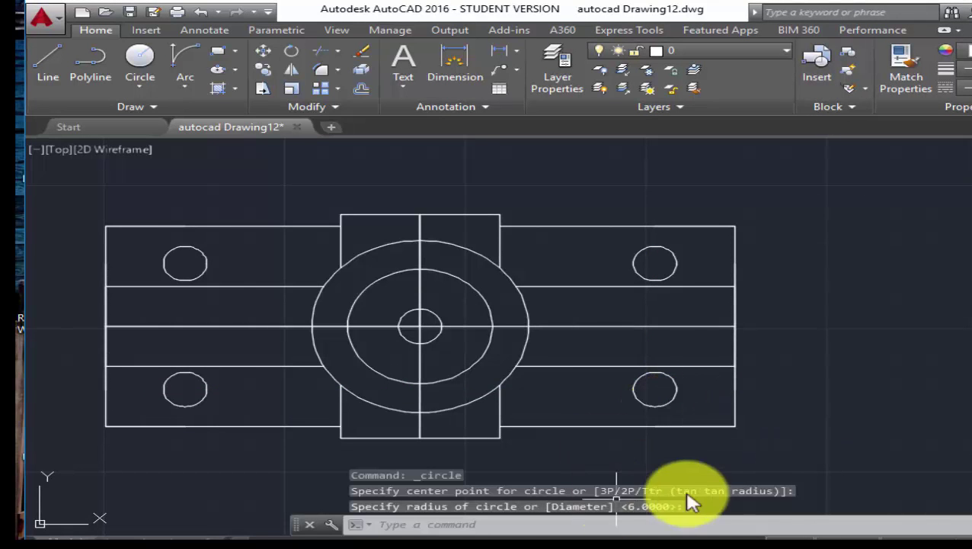
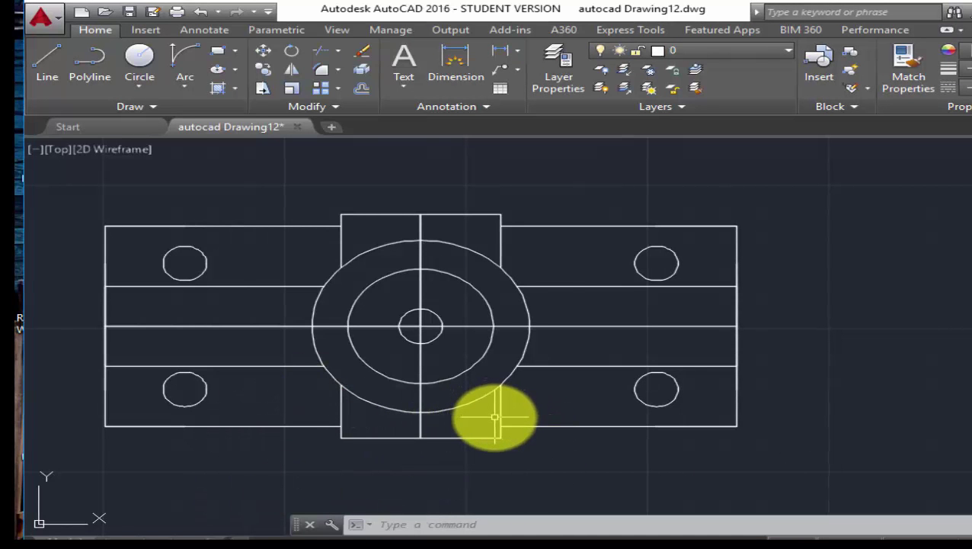
Step: Draw the 30 by 10 slot on the centre line, starting 10 units from the left edge
left_click(48, 61)
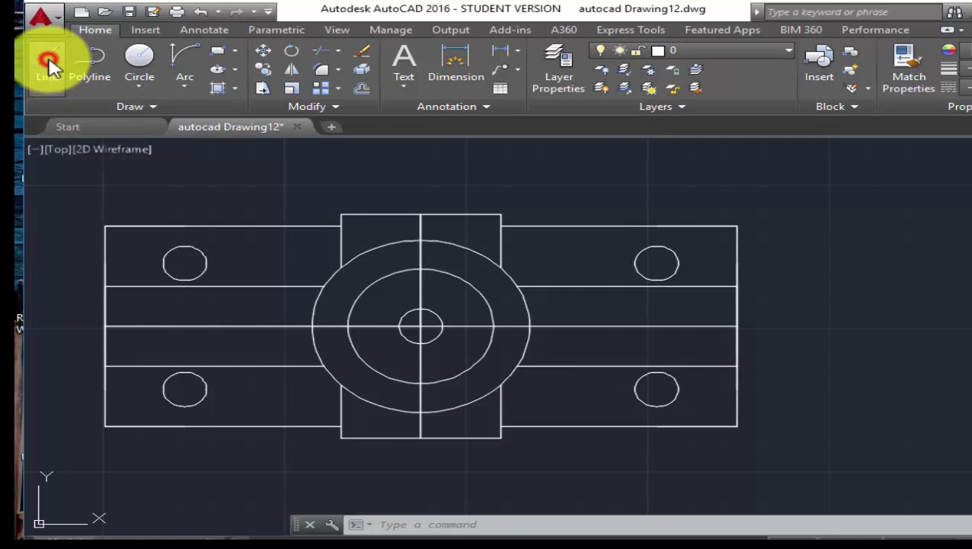
left_click(102, 327)
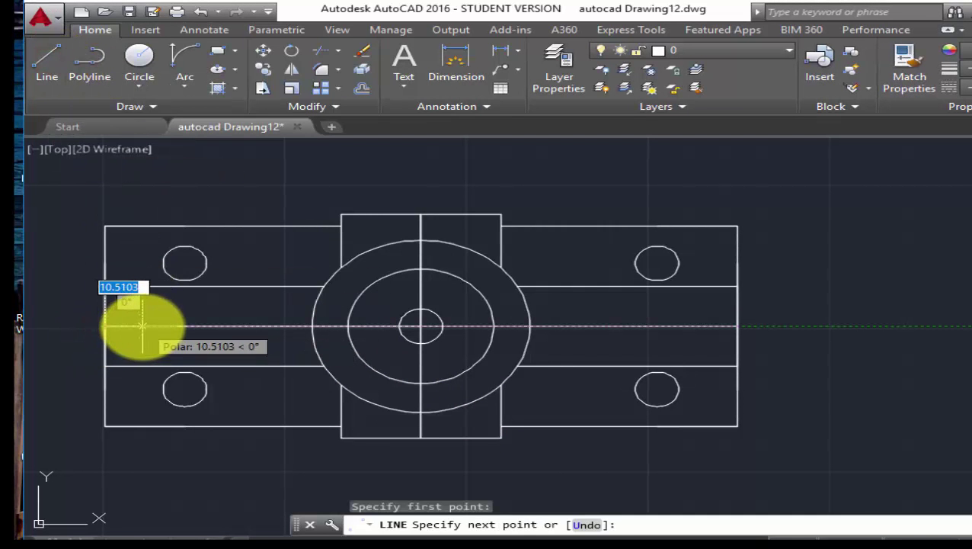
type("10")
key("Return")
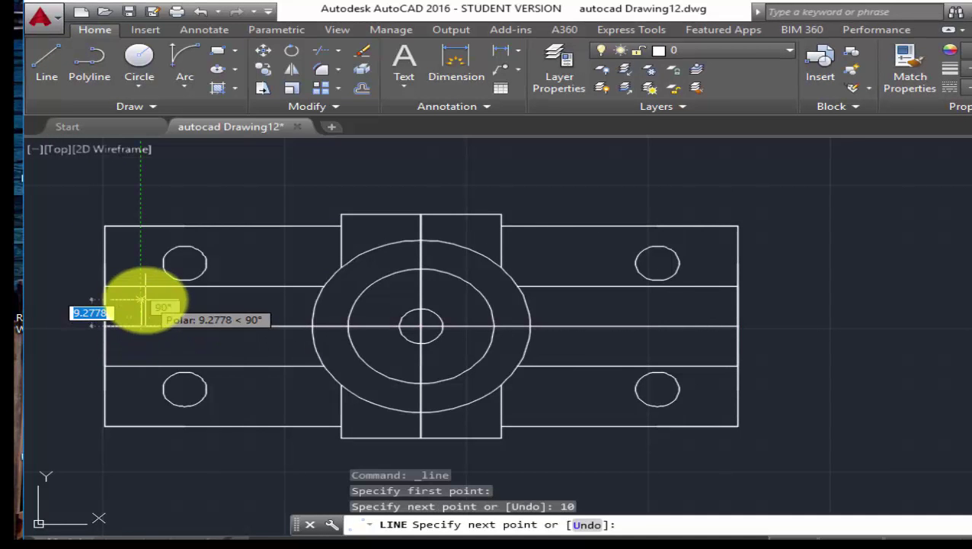
key("Return")
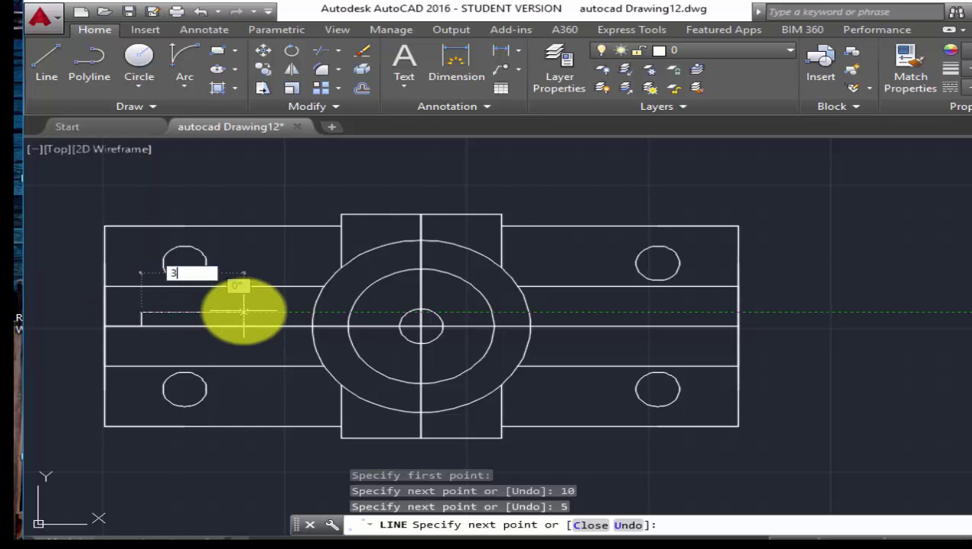
key("Return")
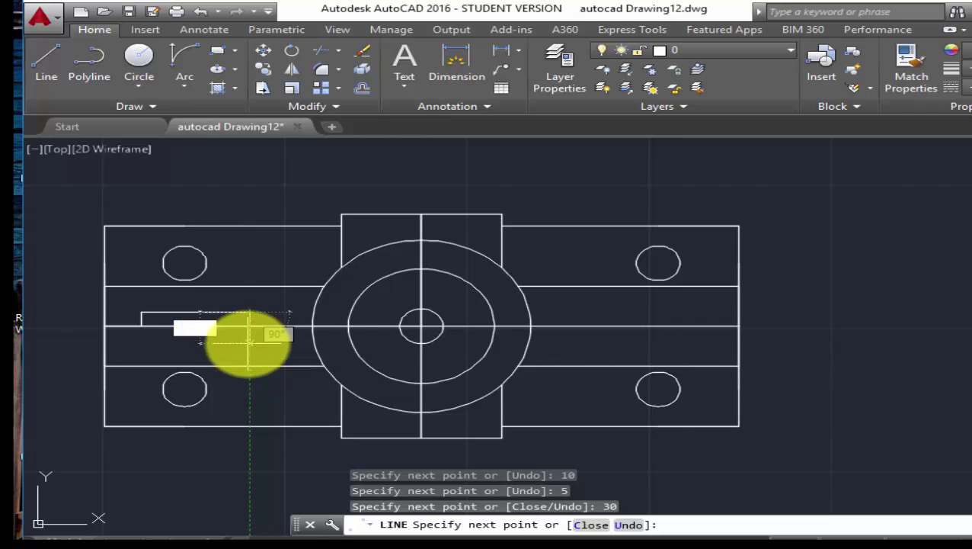
type("10")
key("Return")
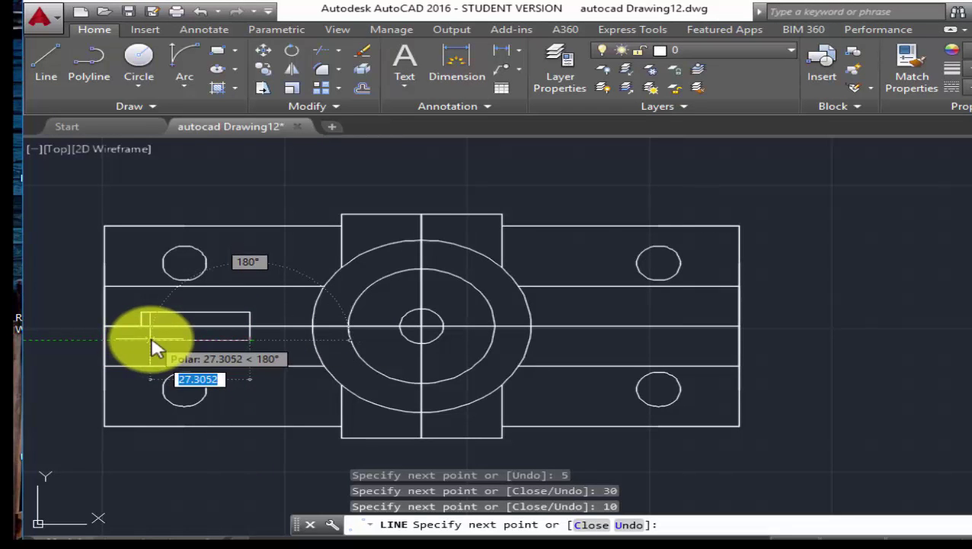
type("30")
key("Return")
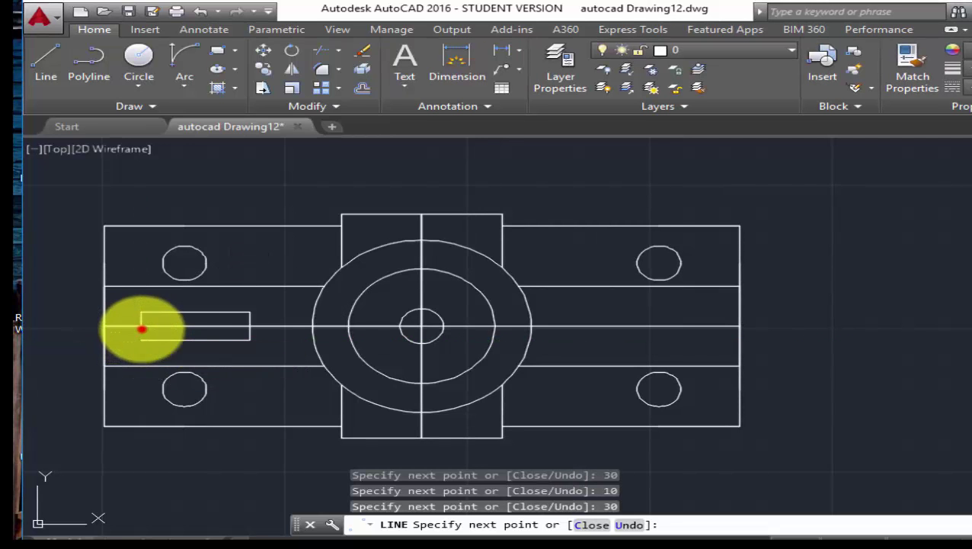
left_click(141, 328)
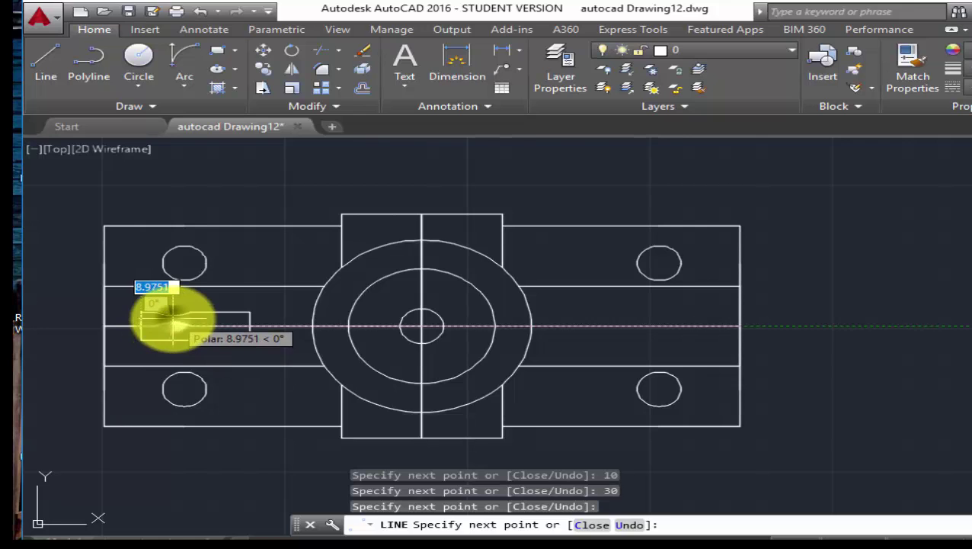
right_click(173, 324)
left_click(210, 348)
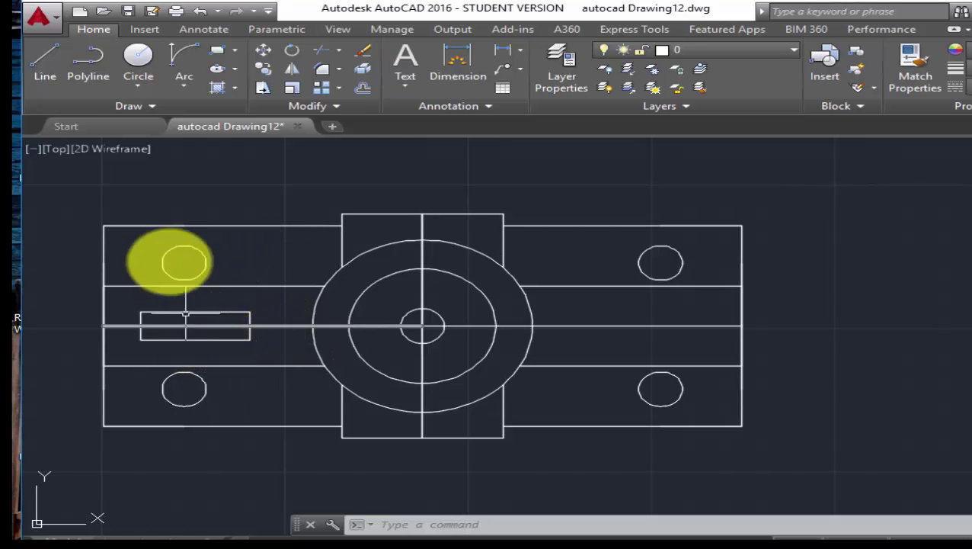
Step: Round the top-left corner with a Start, End, Direction arc from the top edge to the left edge
left_click(187, 60)
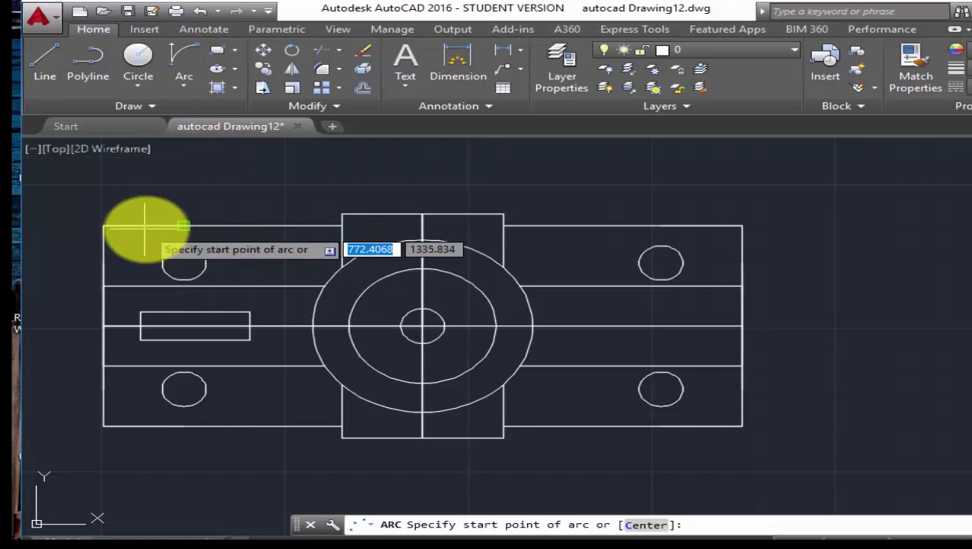
left_click(183, 226)
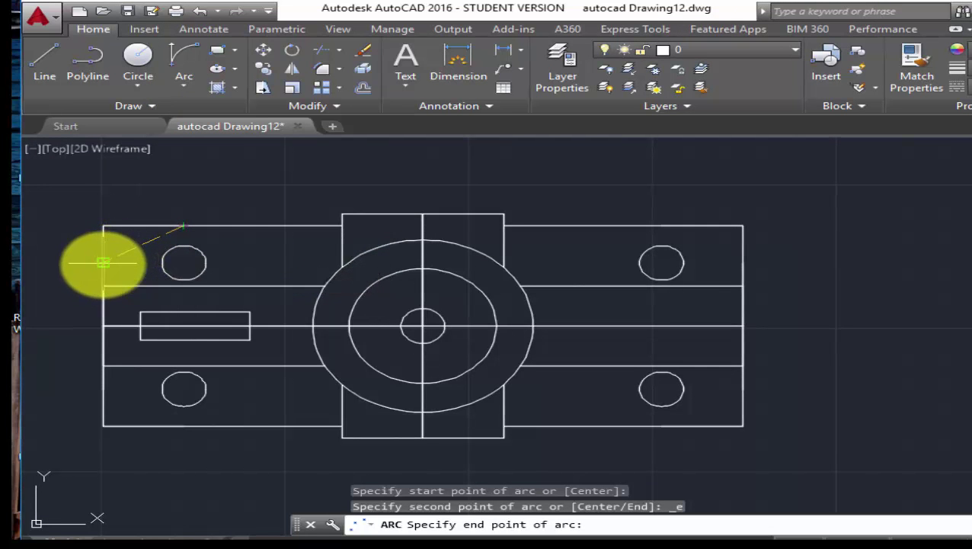
left_click(99, 263)
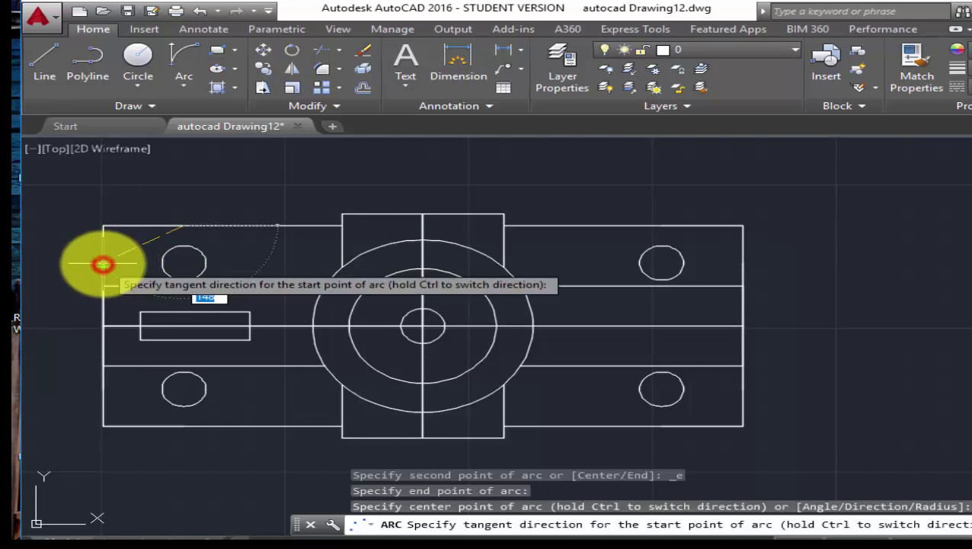
left_click(103, 226)
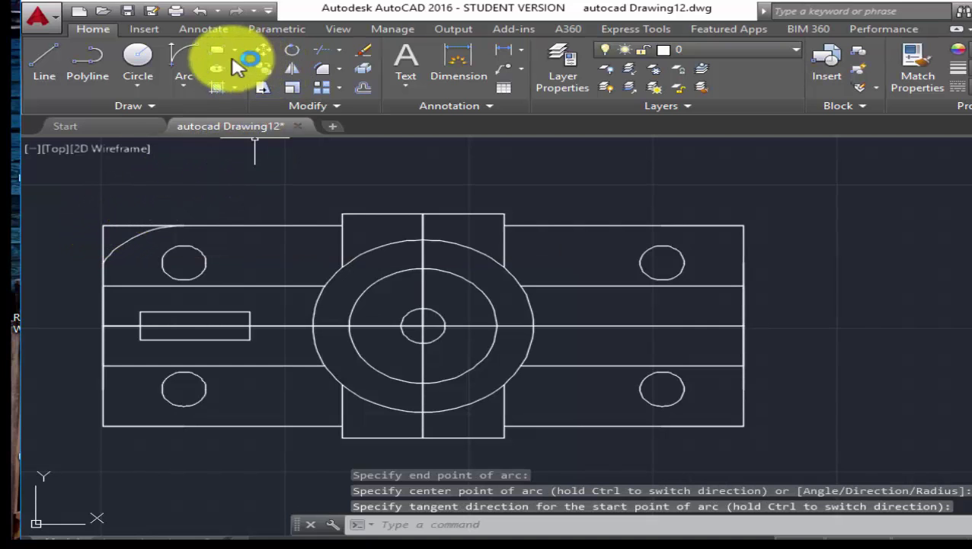
Step: Round the top-right corner with an arc from the top edge to the right edge
left_click(187, 82)
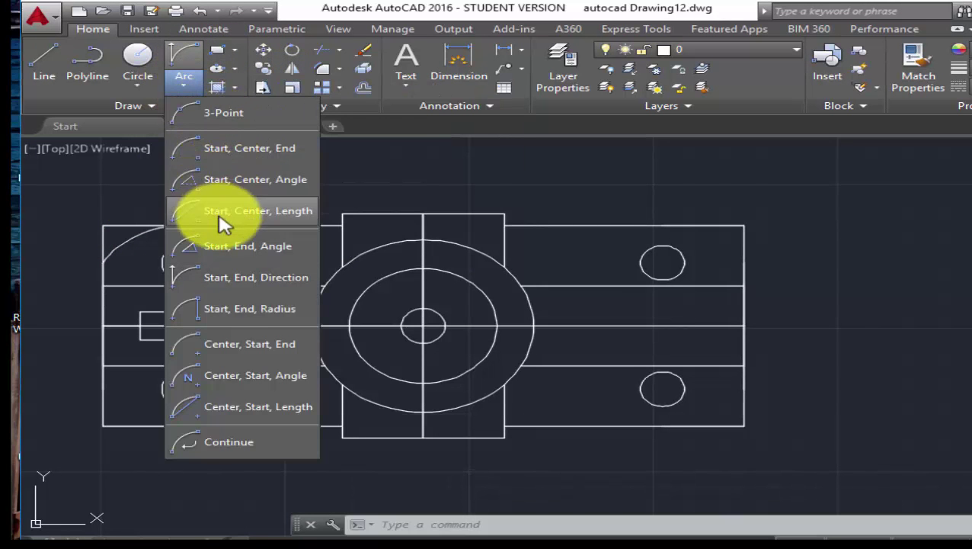
left_click(219, 278)
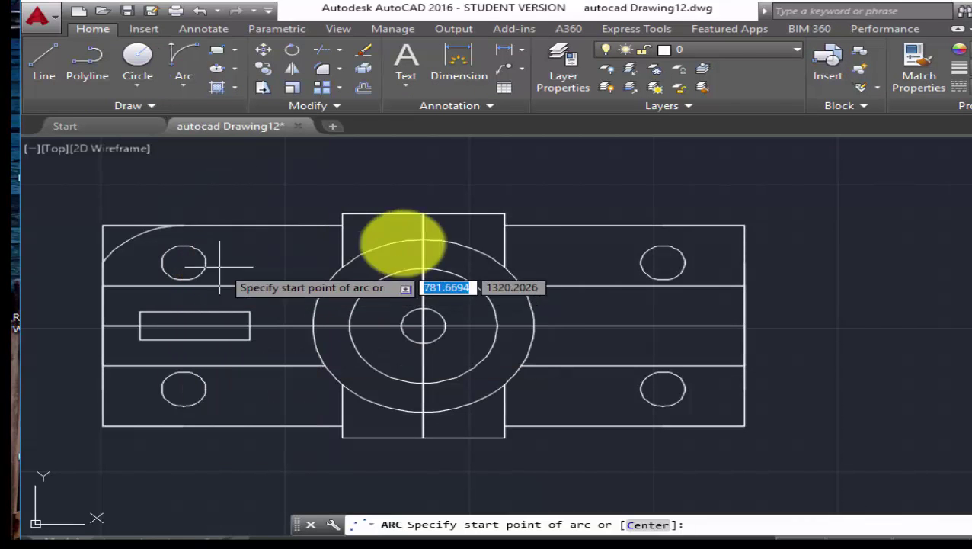
left_click(662, 226)
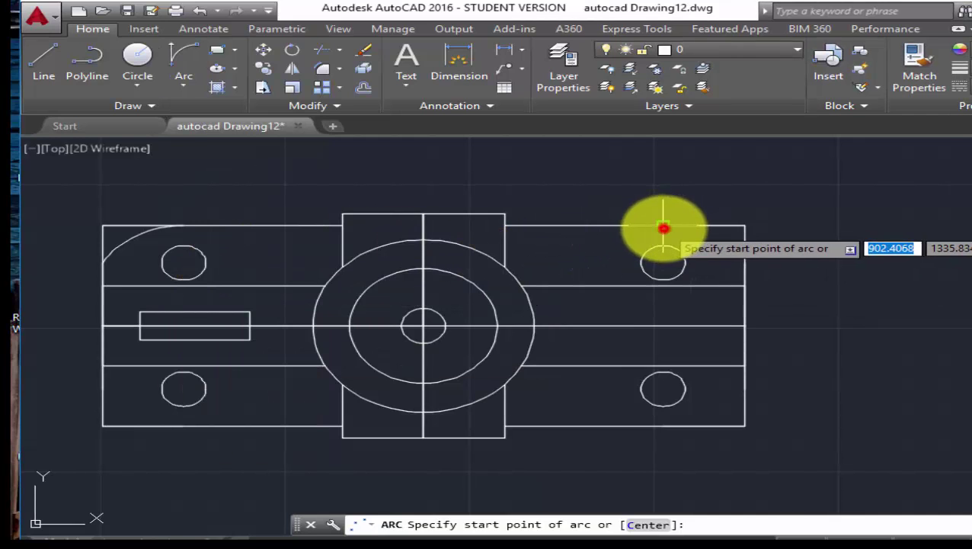
left_click(745, 266)
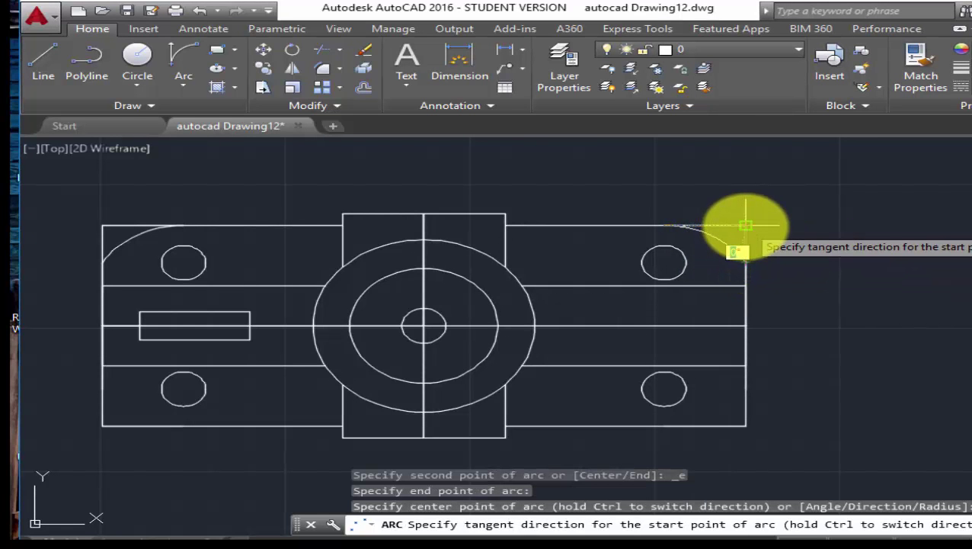
left_click(746, 225)
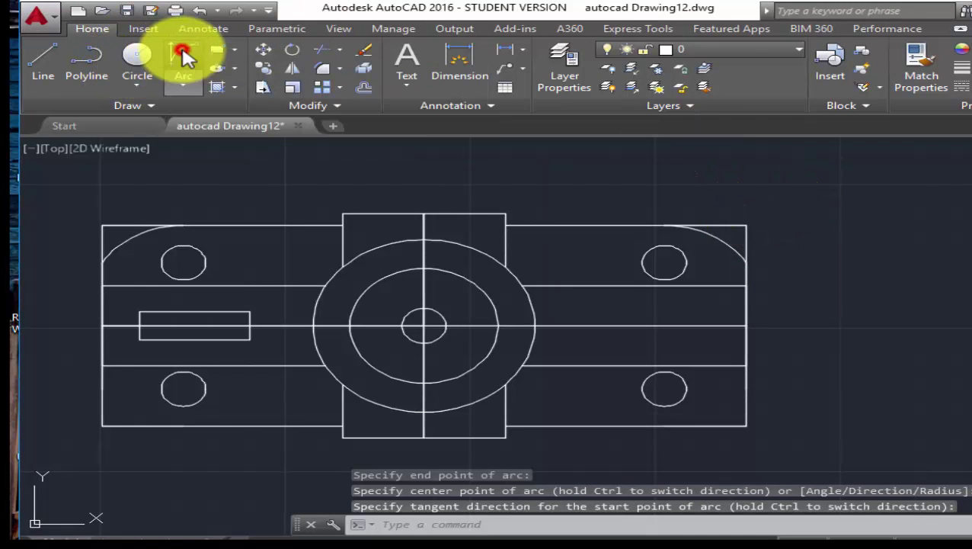
left_click(183, 53)
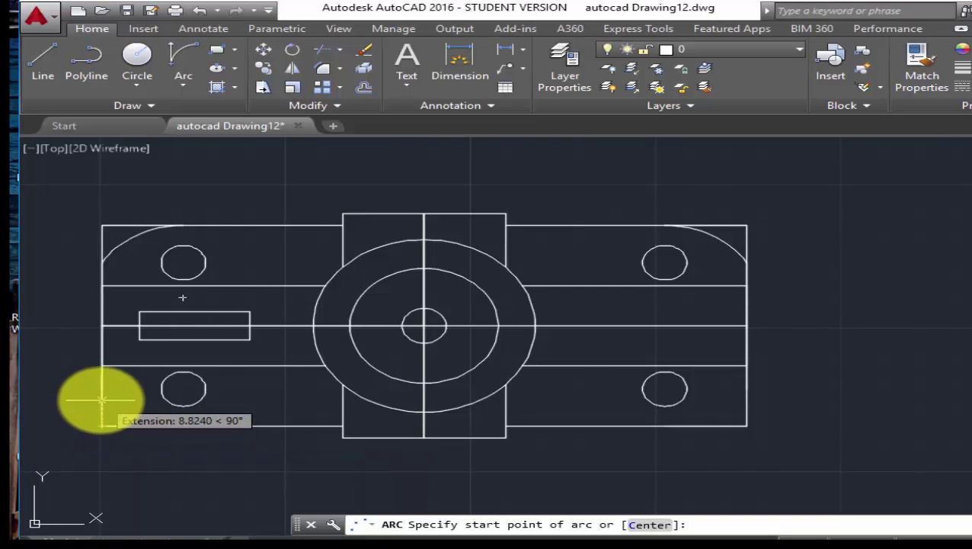
Step: Round the bottom-left corner, erasing the wrongly bulged first arc and redrawing it from the bottom edge
left_click(99, 390)
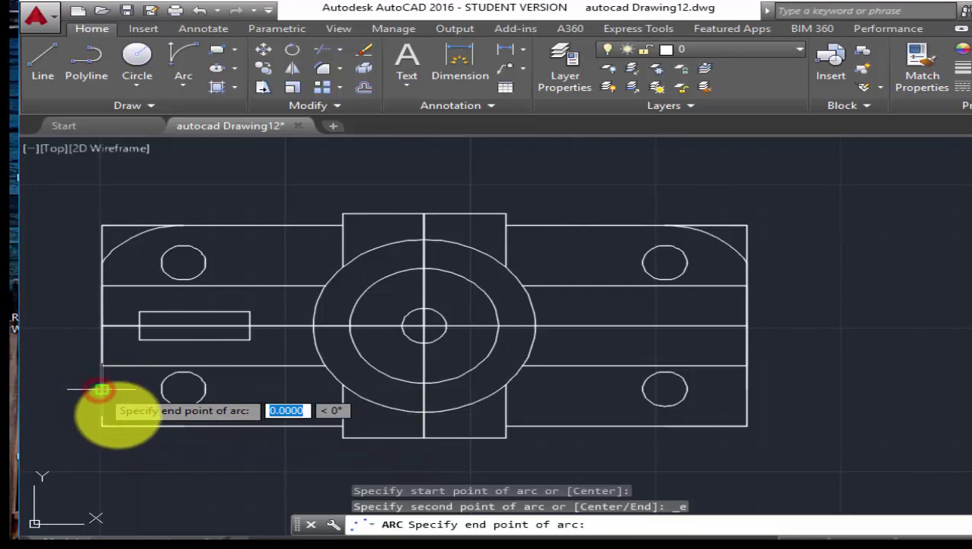
left_click(183, 424)
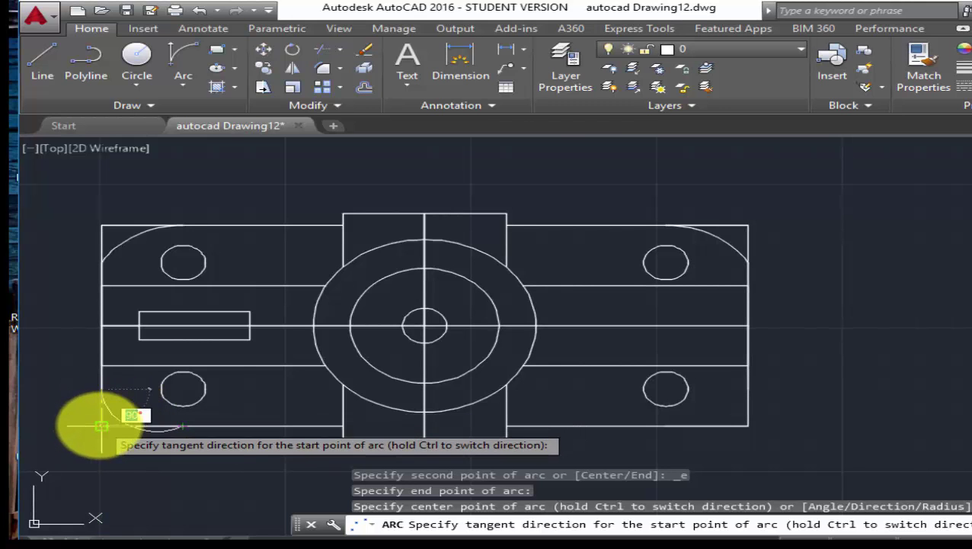
left_click(99, 424)
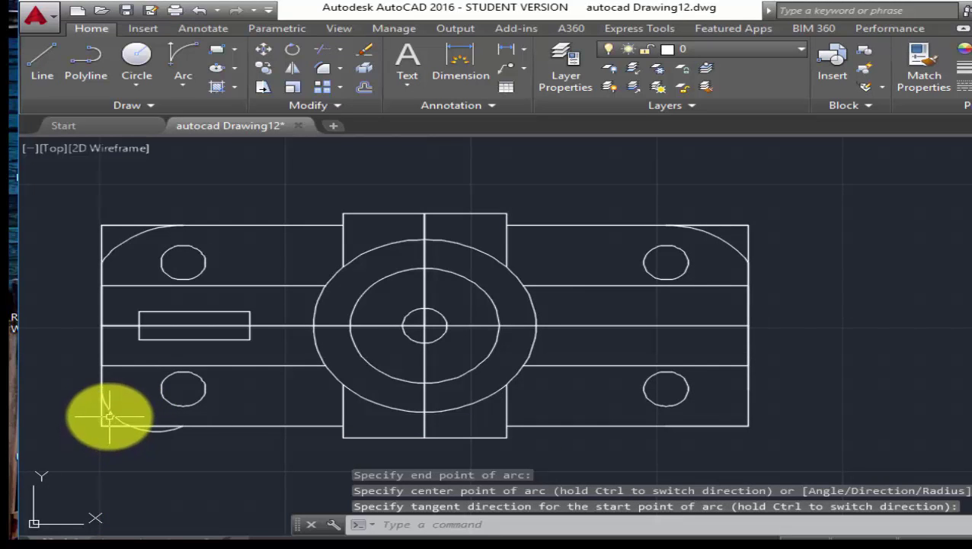
left_click(111, 413)
right_click(108, 412)
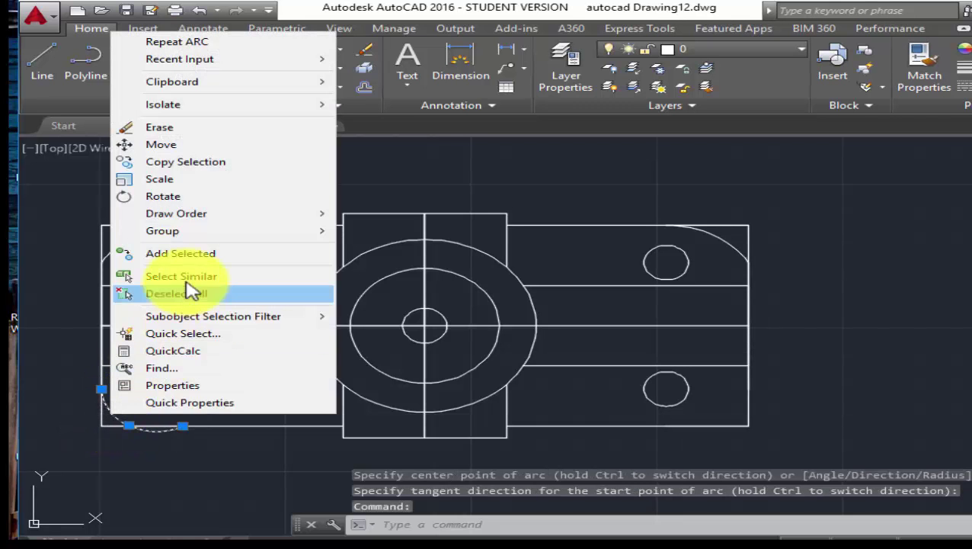
left_click(175, 128)
left_click(183, 53)
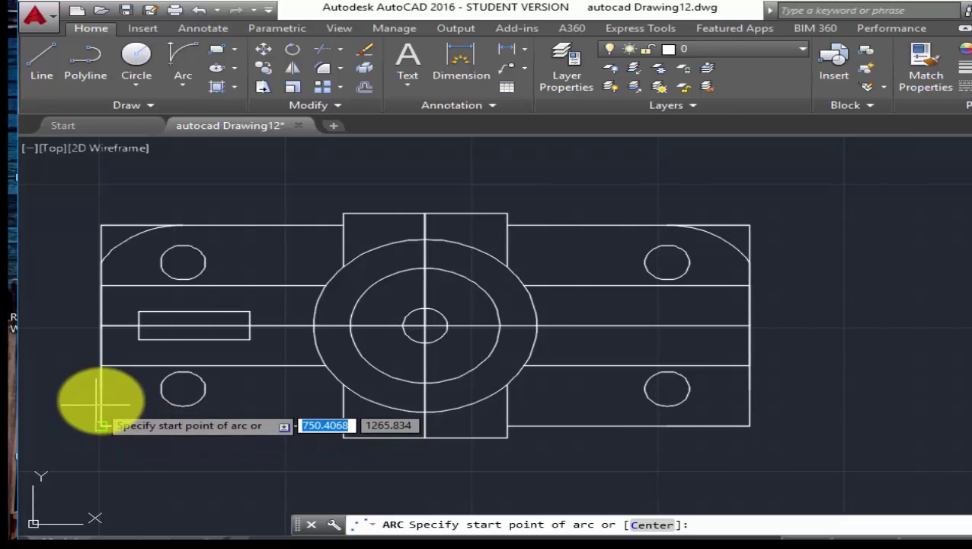
left_click(178, 424)
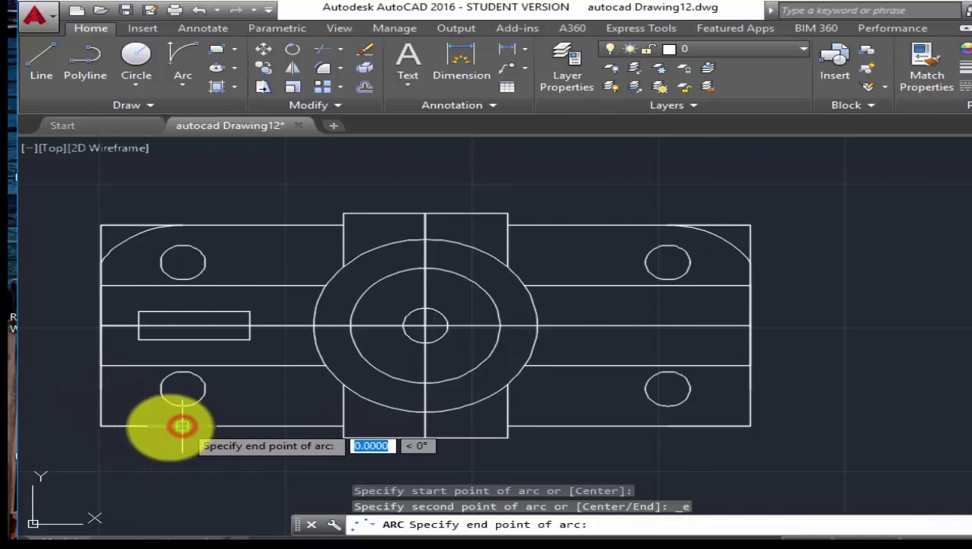
left_click(102, 390)
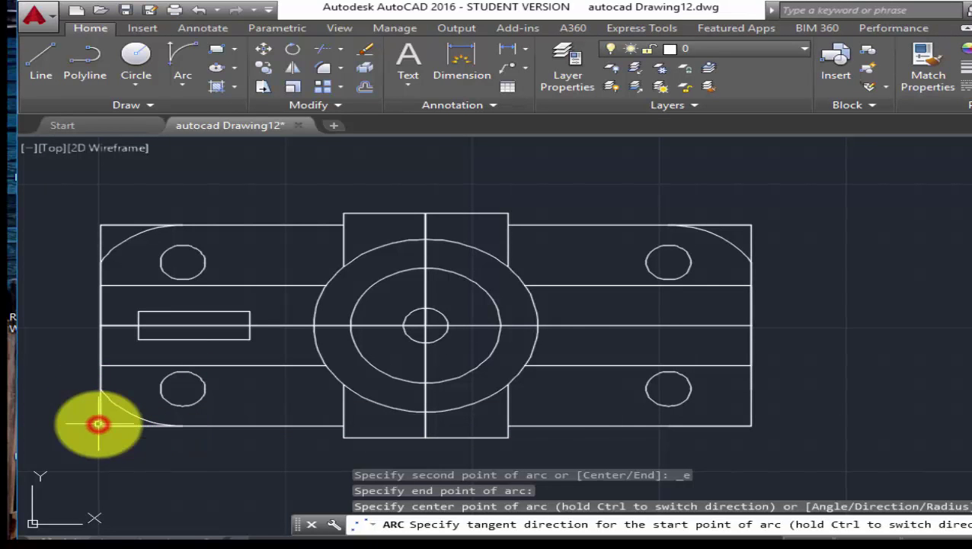
left_click(98, 423)
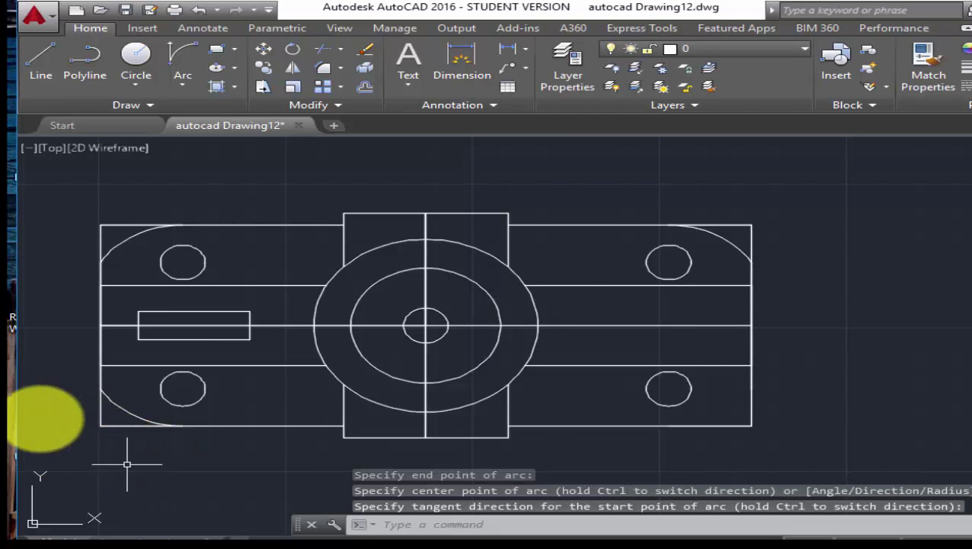
Step: Round the bottom-right corner with an arc from the bottom edge to the right edge
left_click(186, 60)
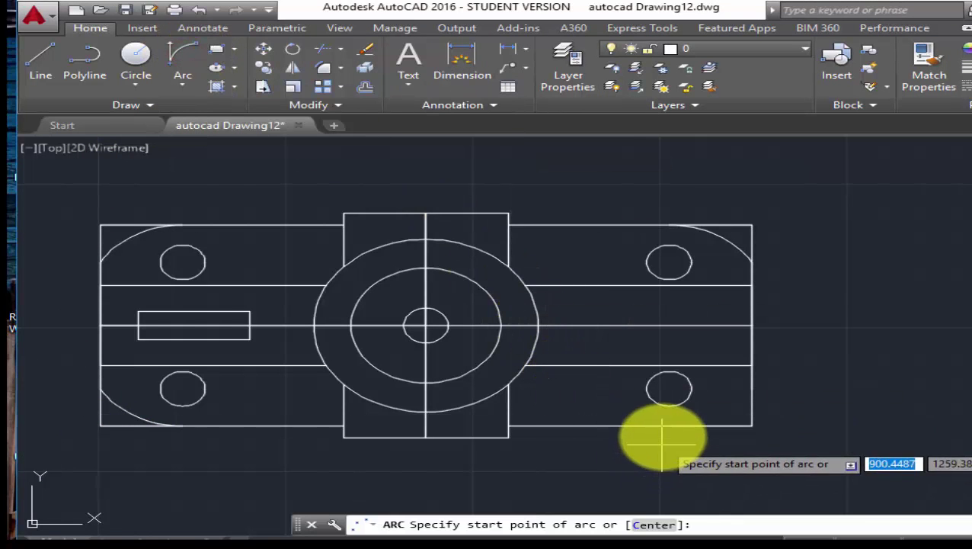
left_click(672, 426)
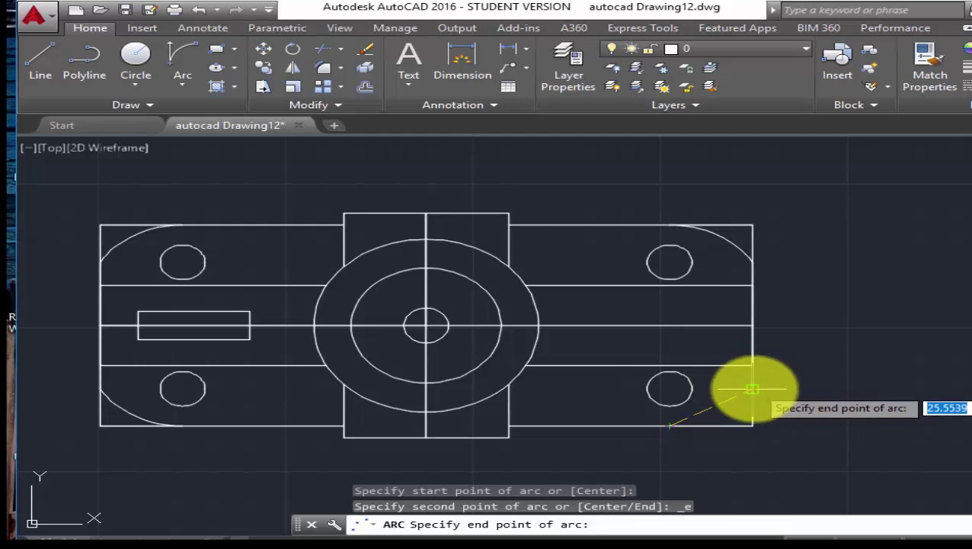
left_click(753, 388)
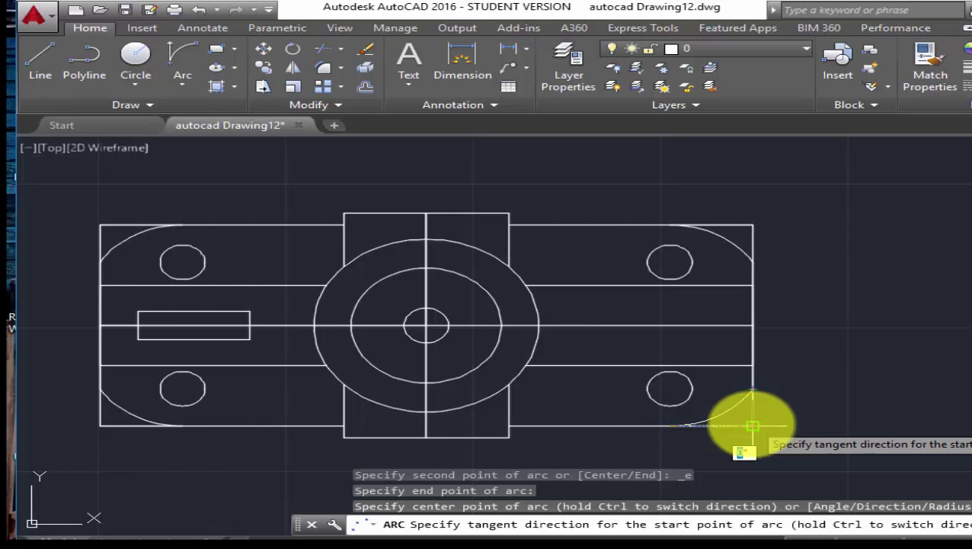
left_click(752, 425)
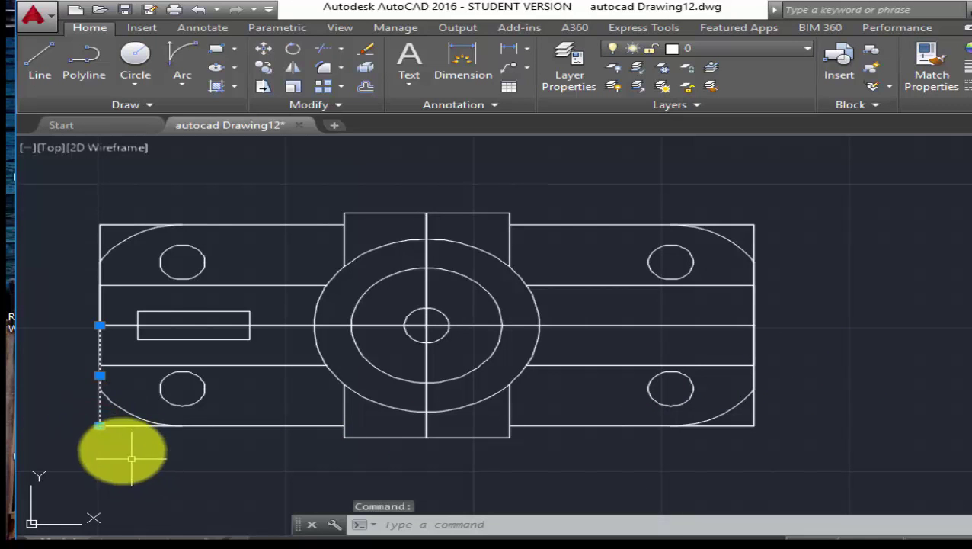
Step: Erase the duplicate lower-right corner arc
left_click(118, 442)
left_click(182, 462)
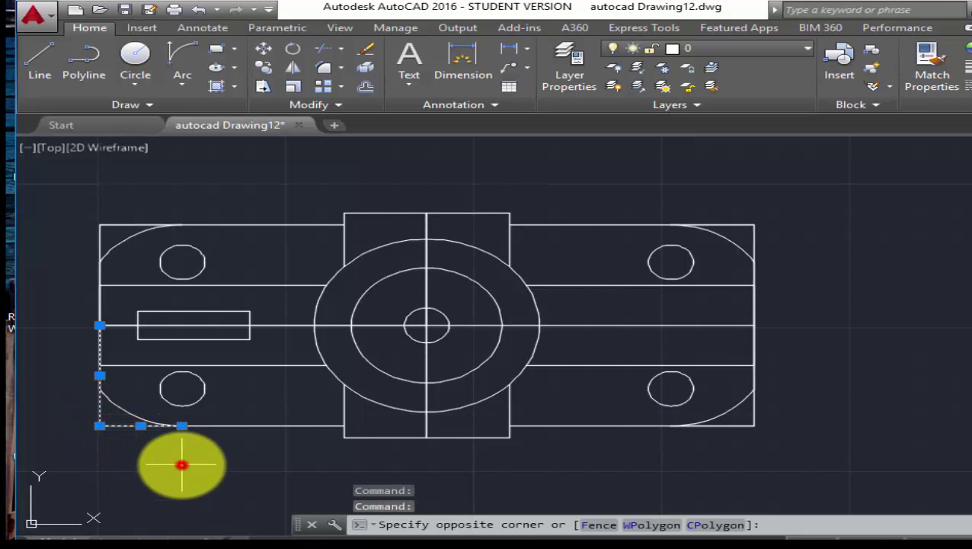
key("Escape")
key("Escape")
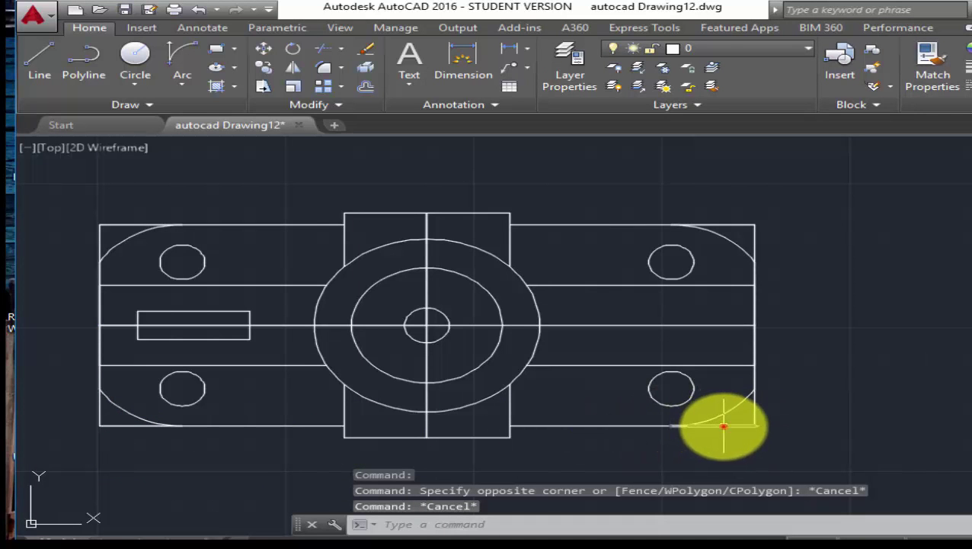
left_click(723, 425)
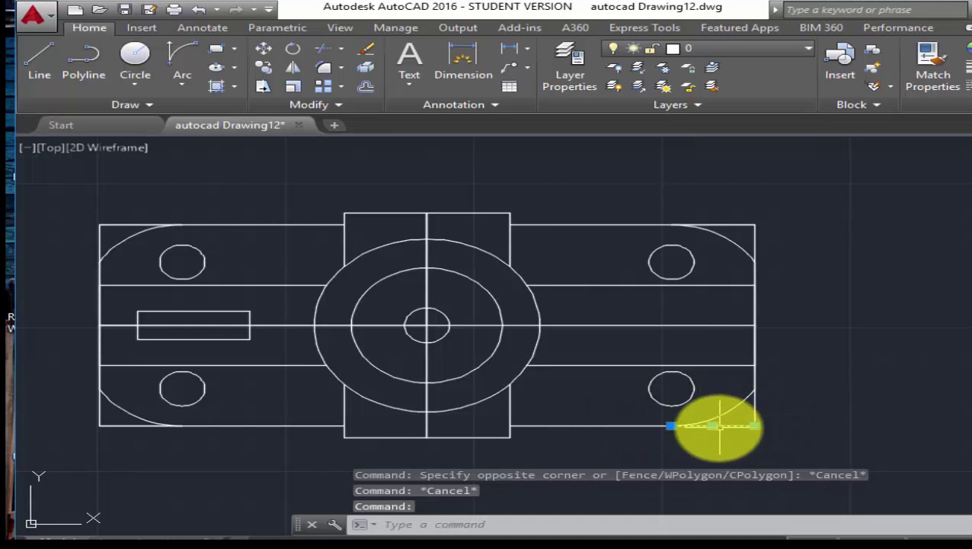
right_click(712, 425)
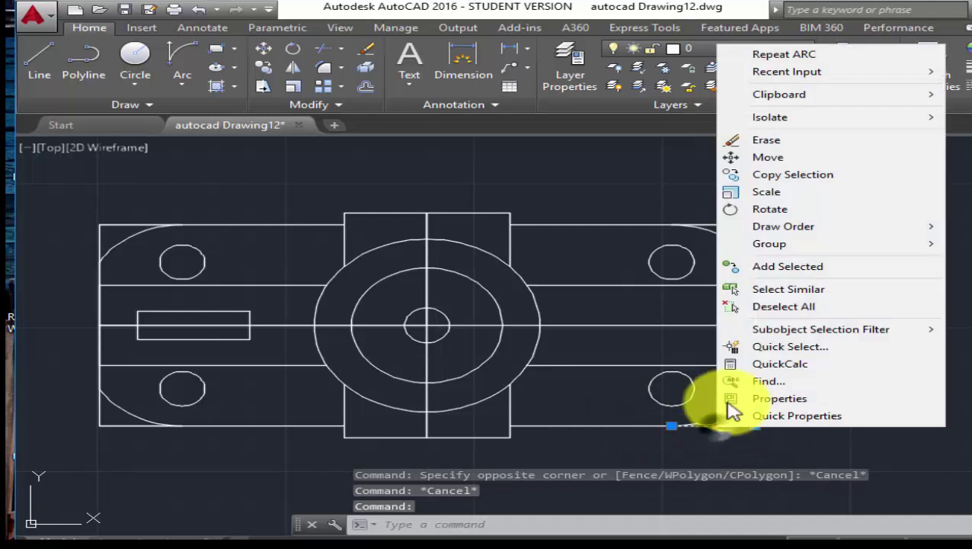
left_click(758, 144)
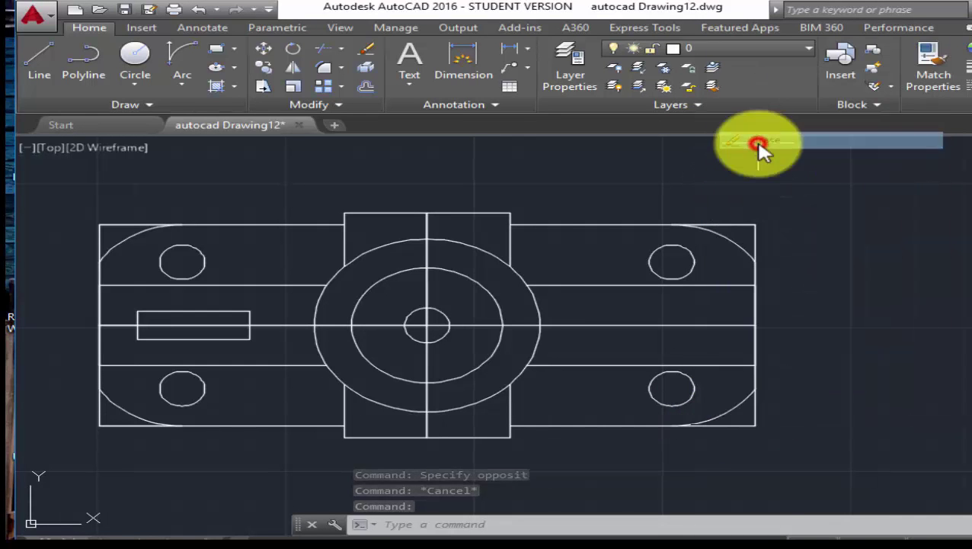
Step: Erase the duplicate top-right corner line segment
left_click(755, 415)
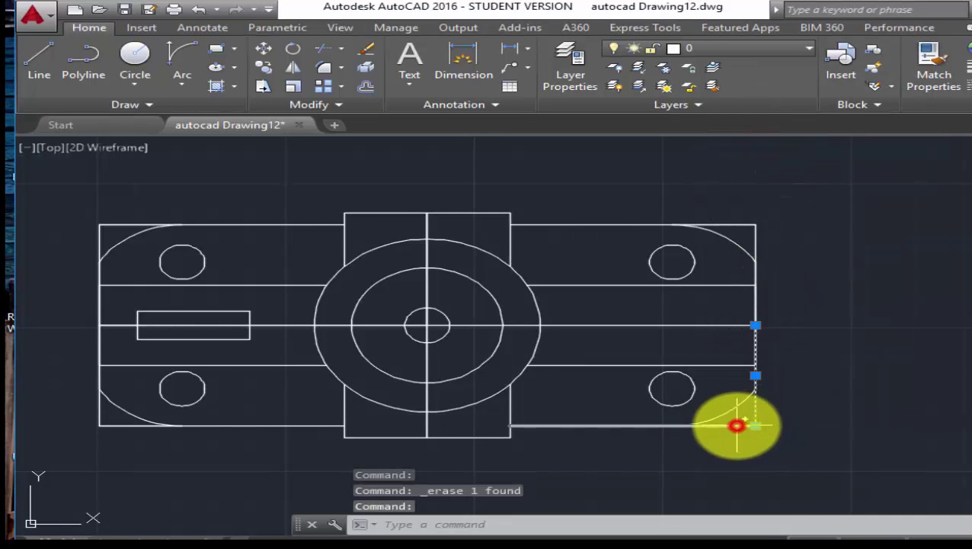
left_click(737, 425)
key("Escape")
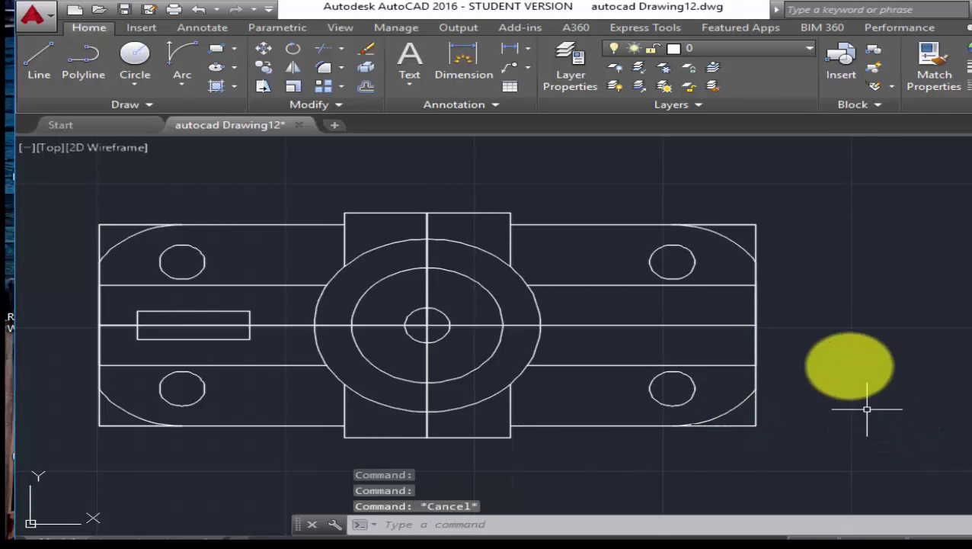
left_click(754, 229)
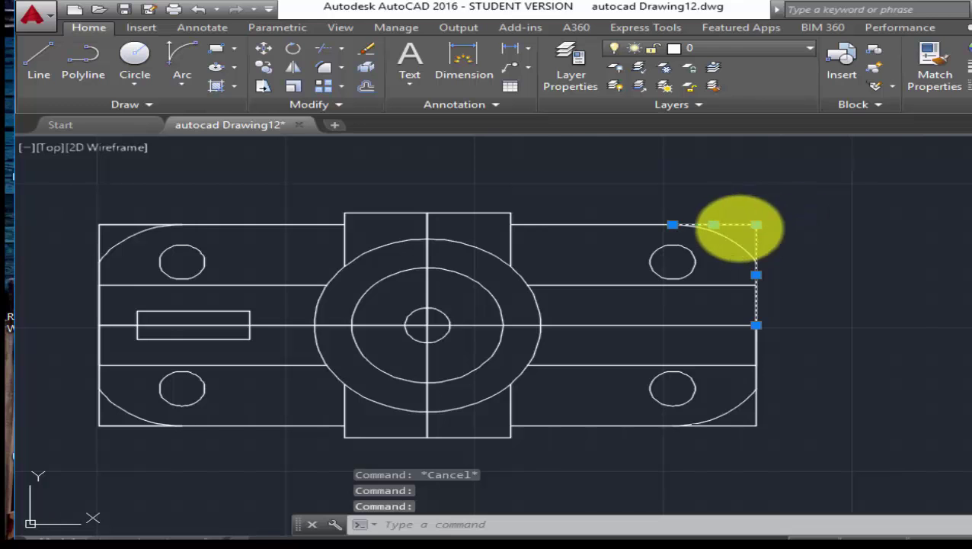
right_click(714, 226)
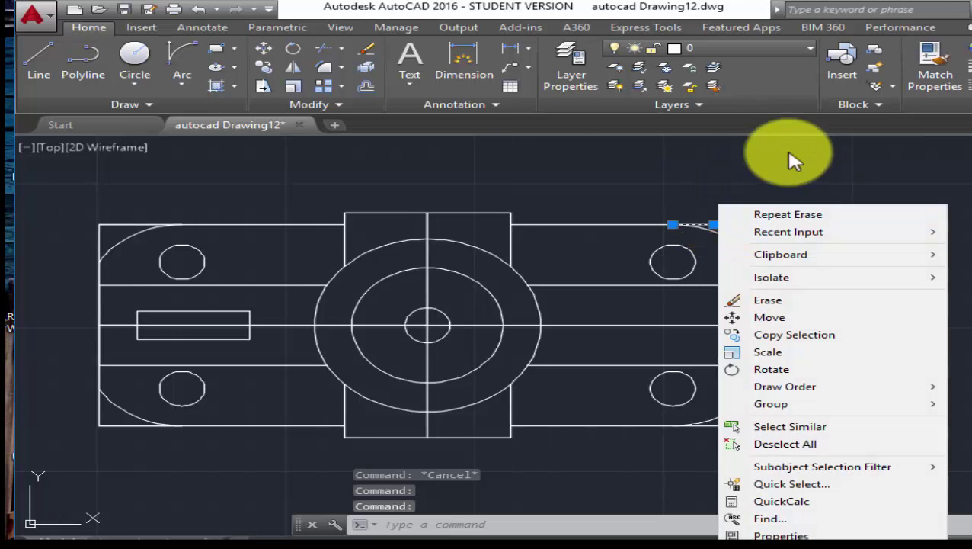
left_click(780, 160)
key("Escape")
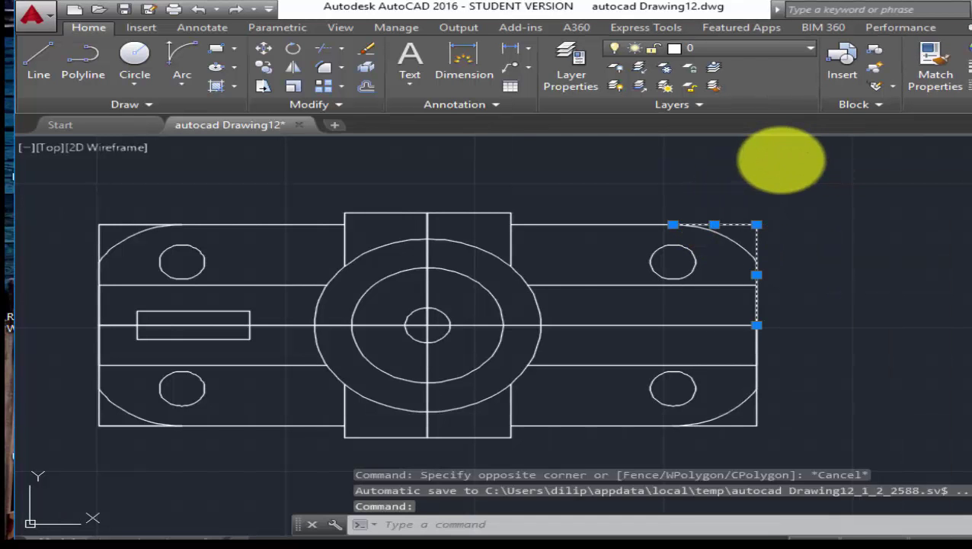
key("Escape")
left_click(725, 225)
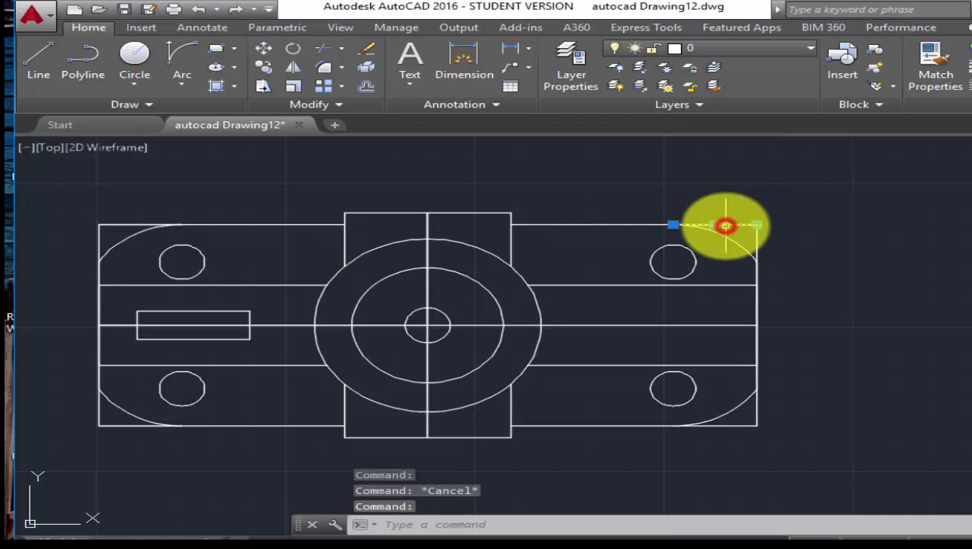
right_click(715, 225)
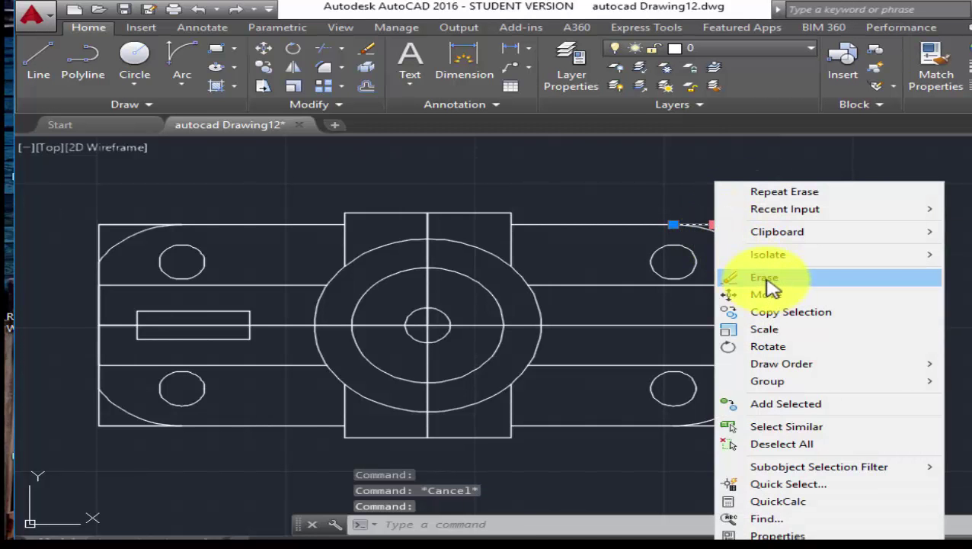
left_click(771, 283)
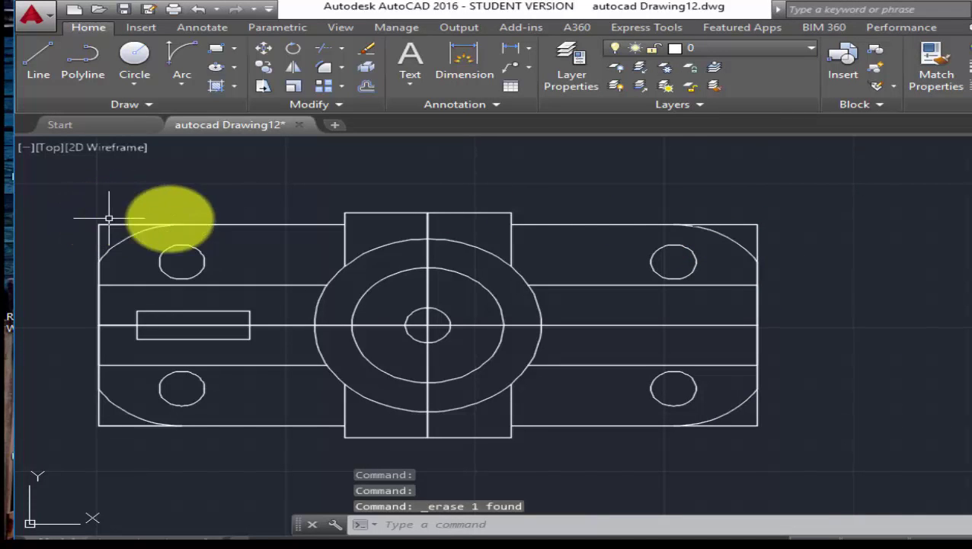
Step: Erase the short top-left horizontal line and type TR for trimming
left_click(724, 224)
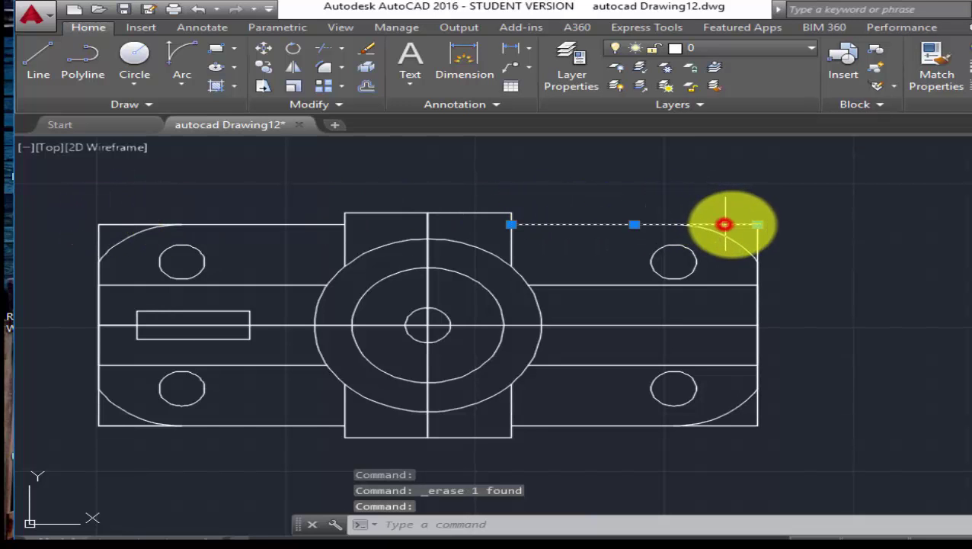
key("Escape")
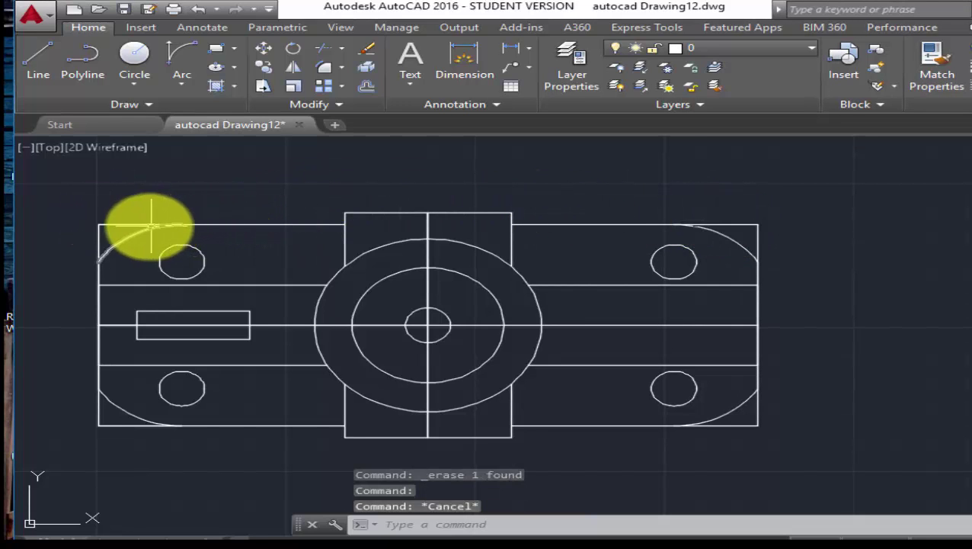
left_click(138, 224)
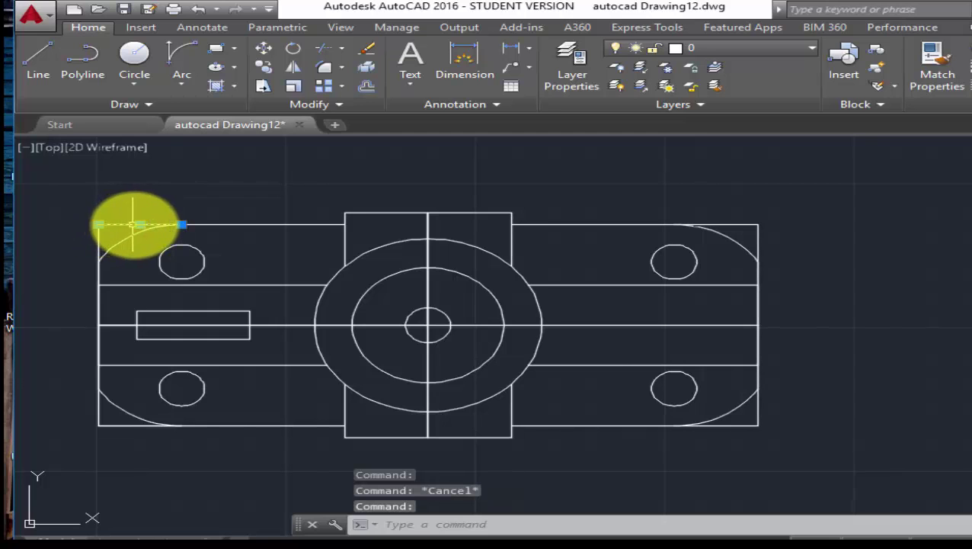
right_click(138, 224)
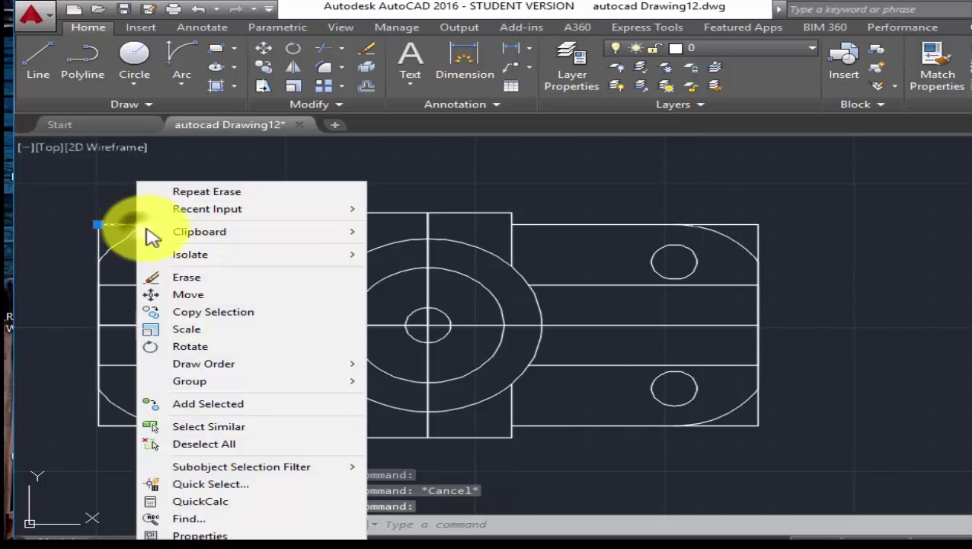
left_click(191, 277)
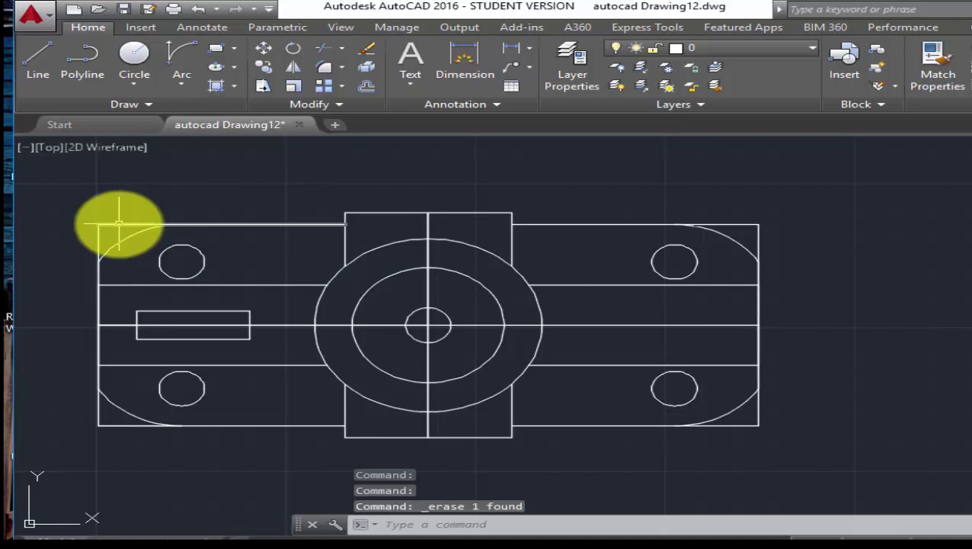
left_click(119, 224)
left_click(98, 236)
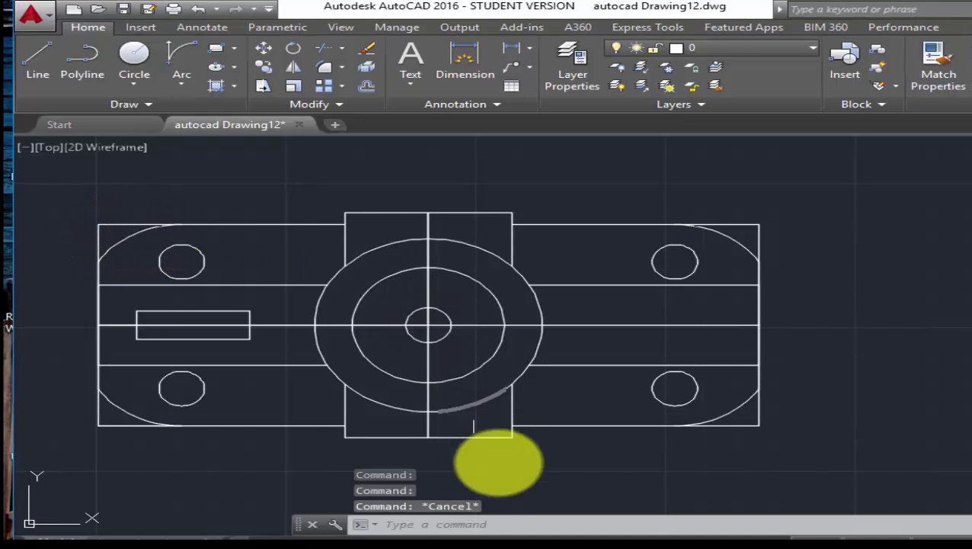
left_click(436, 523)
type("TR")
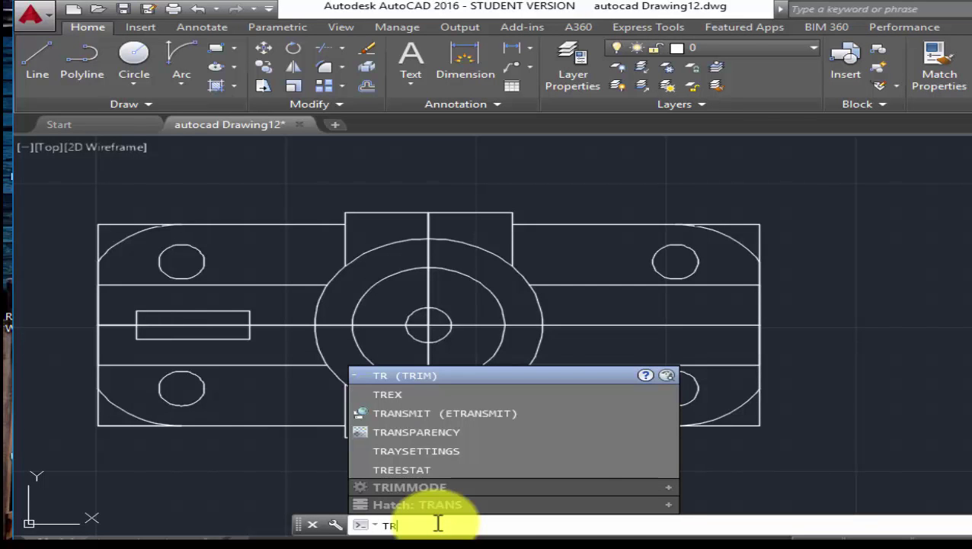
Step: Trim the square corner overhangs back to the arcs, using all objects as cutting edges
key("Return")
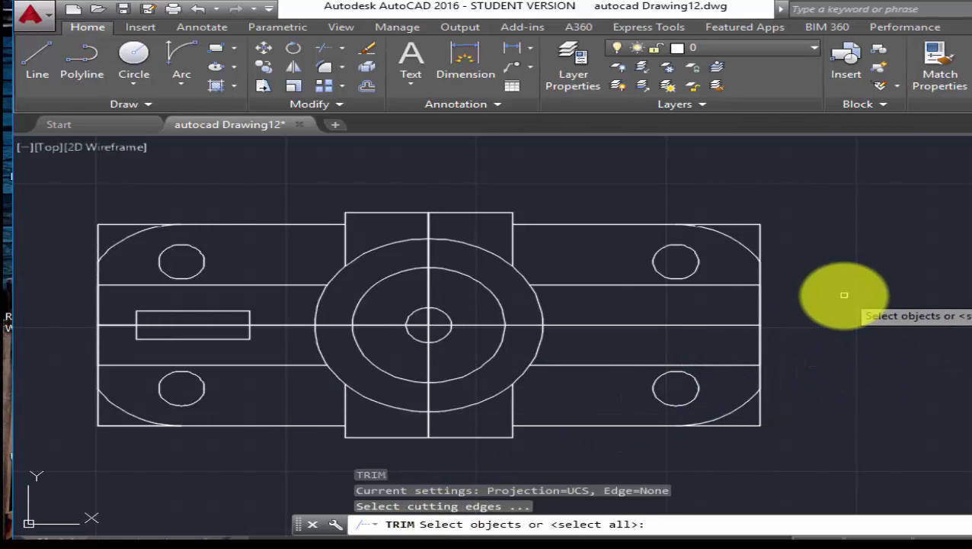
key("Return")
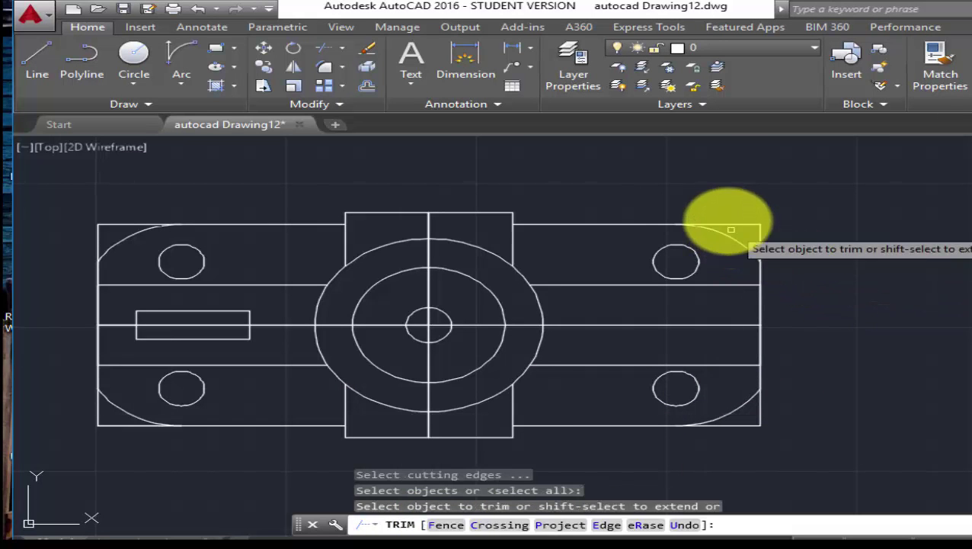
left_click(741, 225)
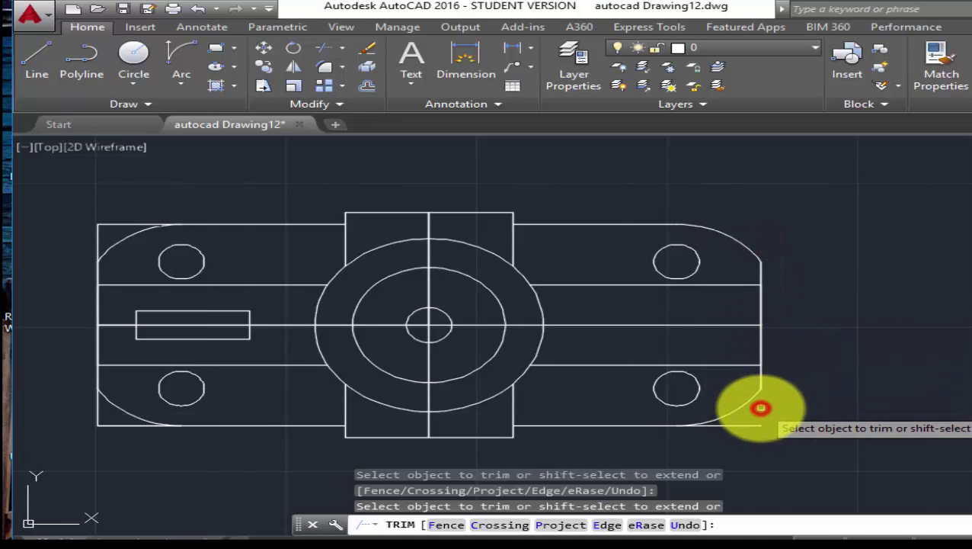
left_click(760, 407)
left_click(739, 428)
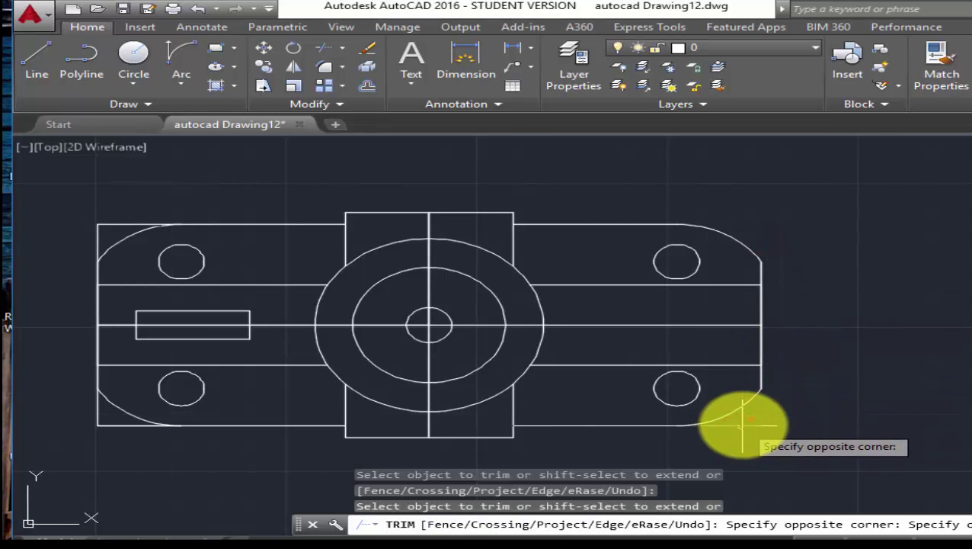
left_click(743, 424)
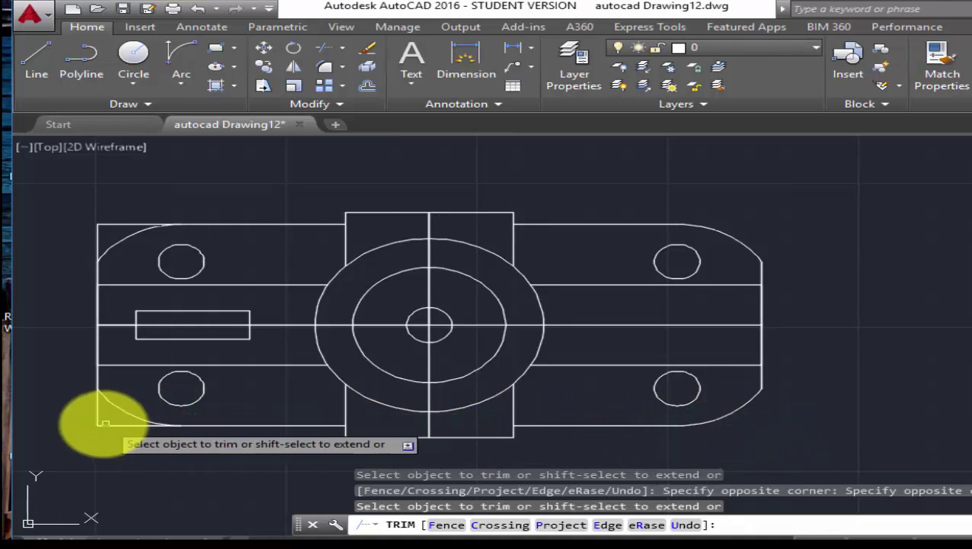
left_click(95, 414)
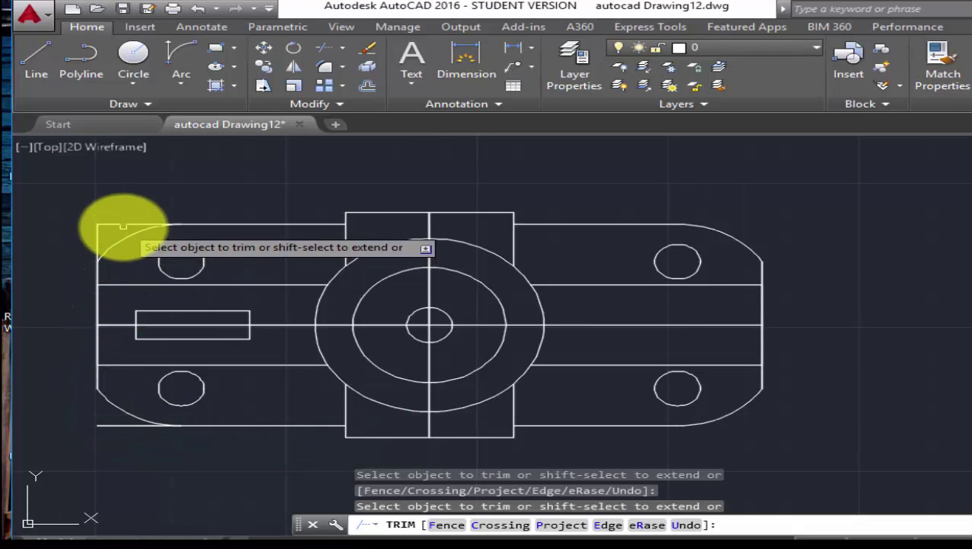
left_click(95, 233)
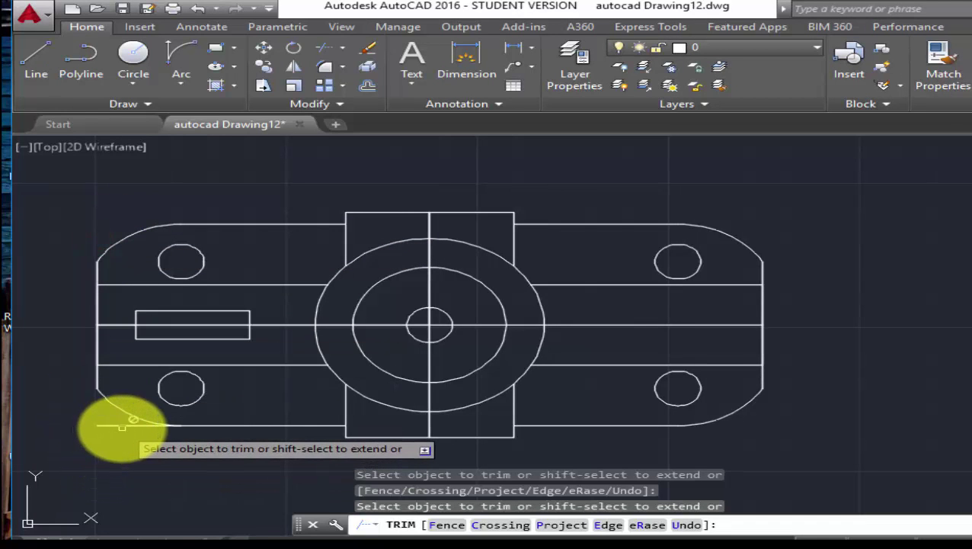
left_click(122, 425)
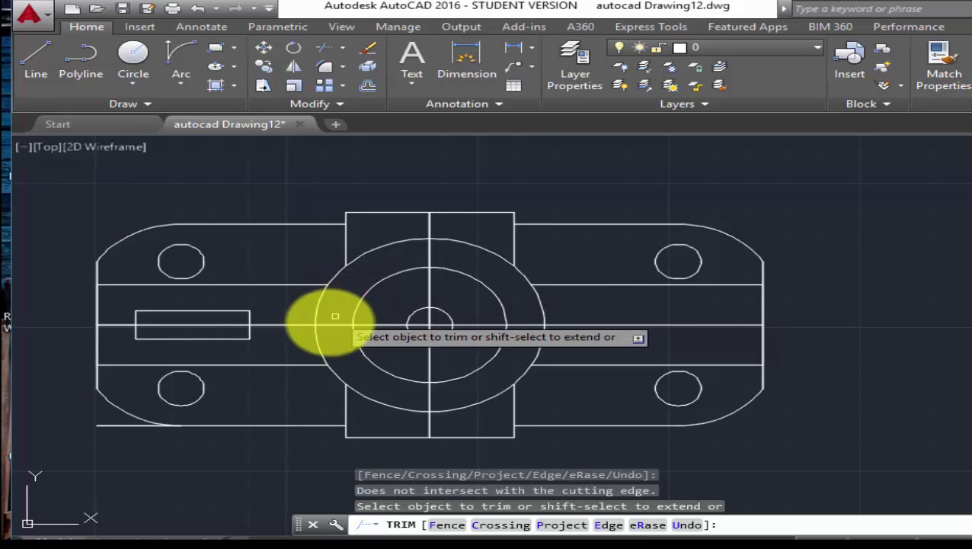
Step: Trim the vertical centre line pieces above, between and below the boss circles
left_click(428, 256)
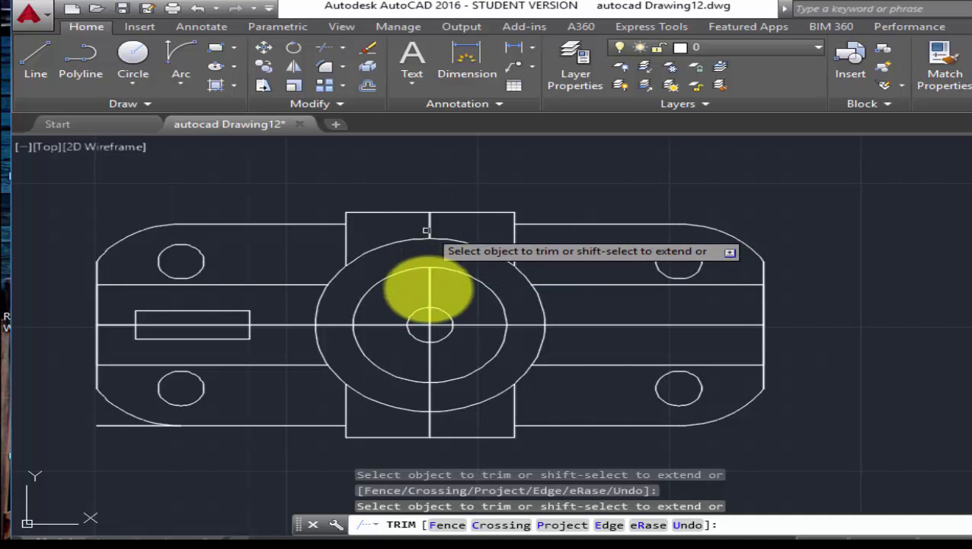
left_click(428, 294)
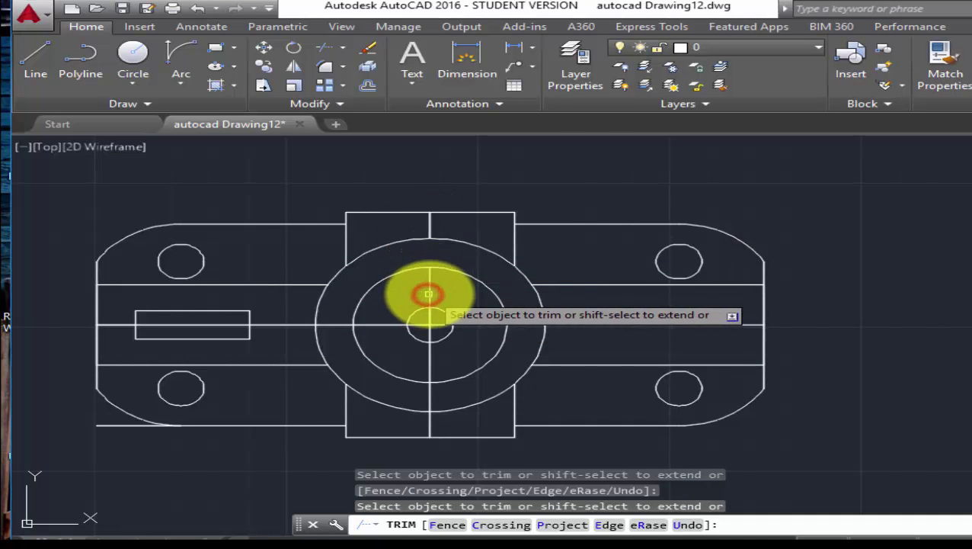
left_click(429, 289)
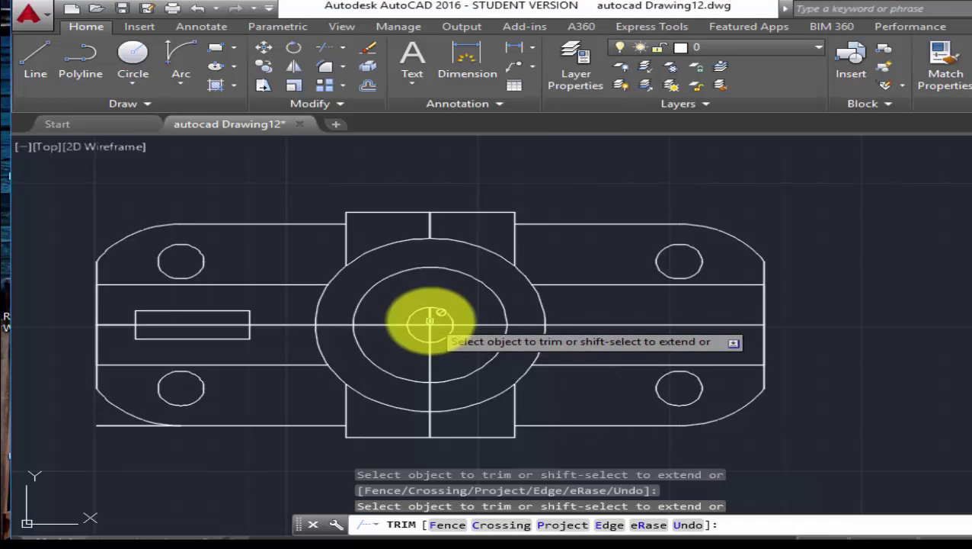
left_click(429, 336)
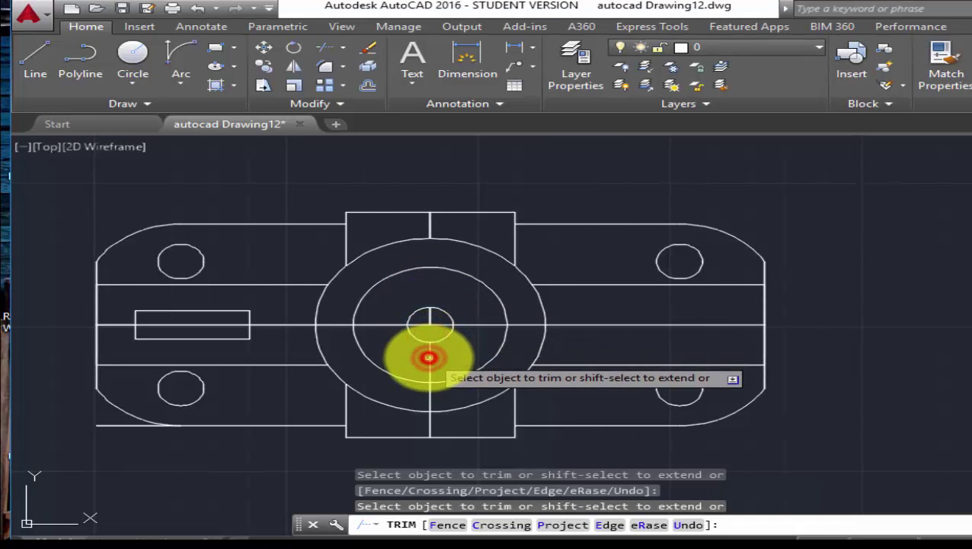
left_click(432, 402)
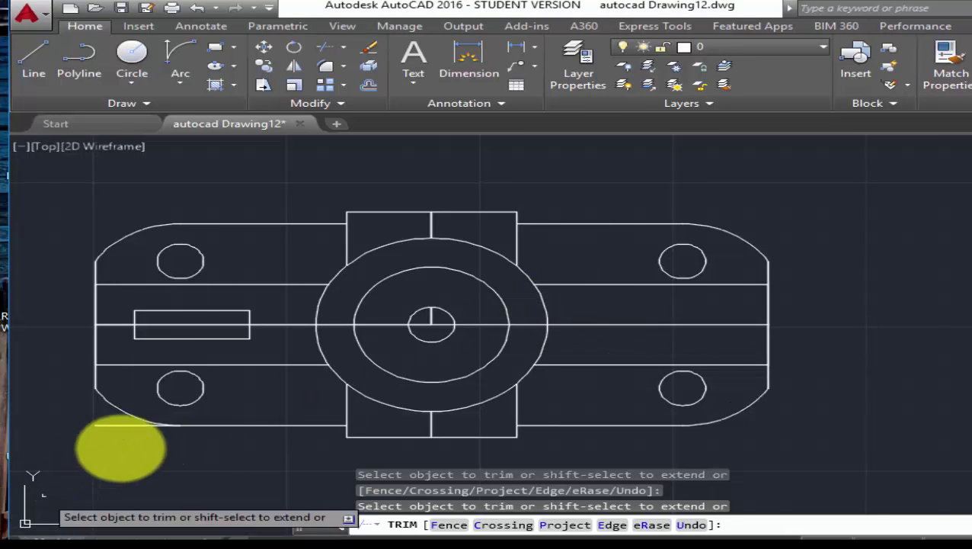
Step: Trim the bottom-left leftover and the horizontal centre line between slot, boss and rings
left_click(169, 415)
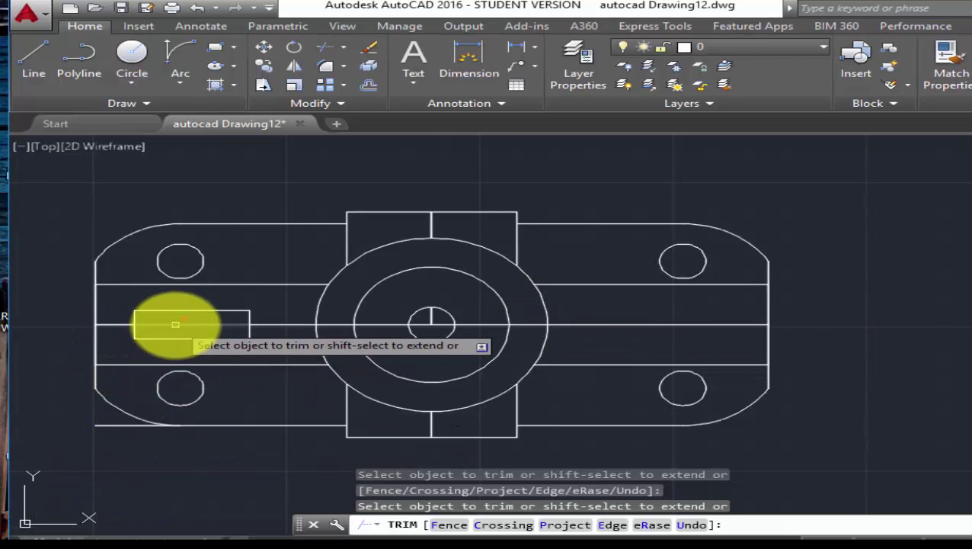
left_click(290, 326)
left_click(340, 326)
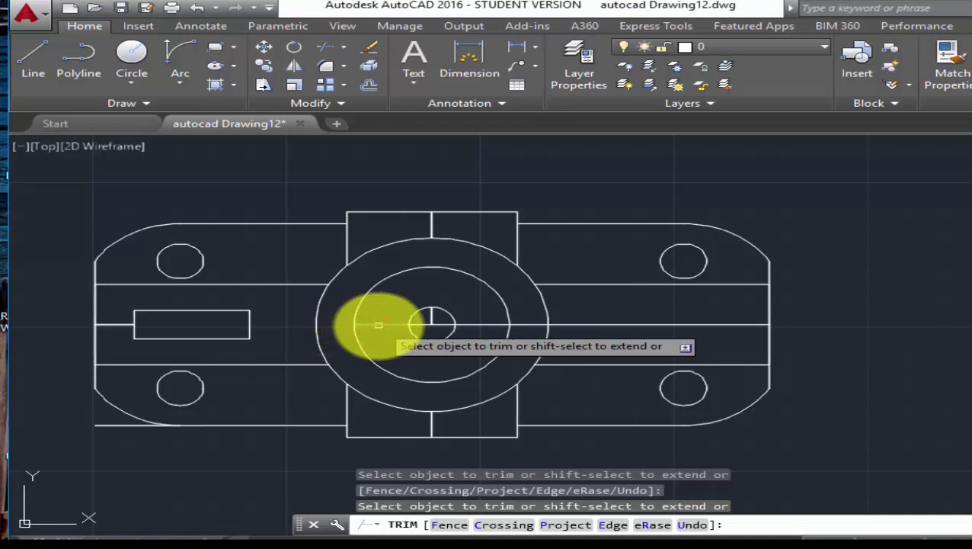
left_click(377, 326)
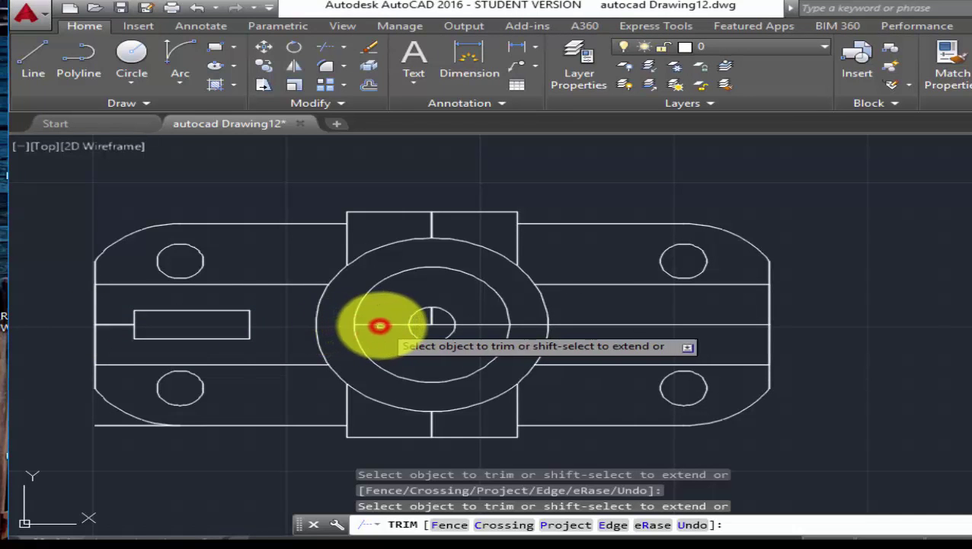
left_click(446, 324)
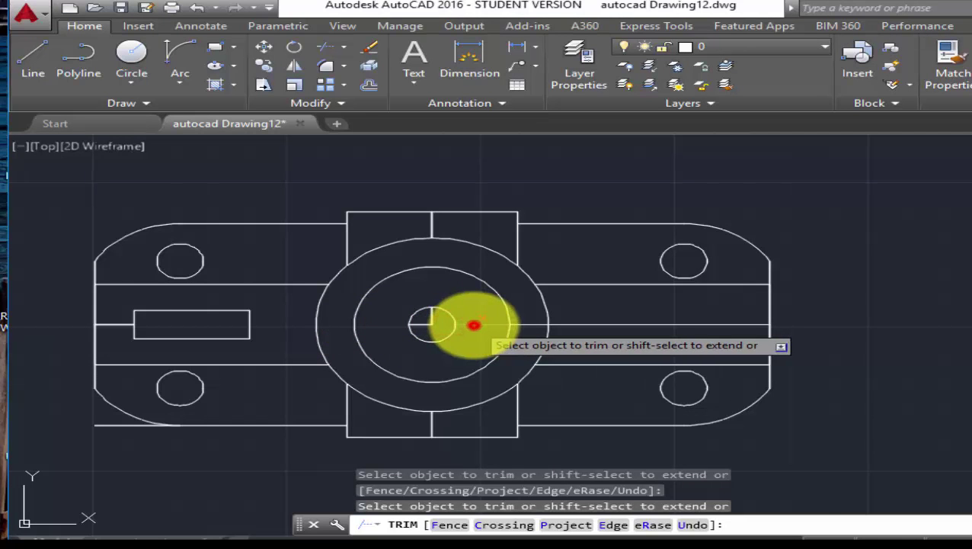
left_click(529, 326)
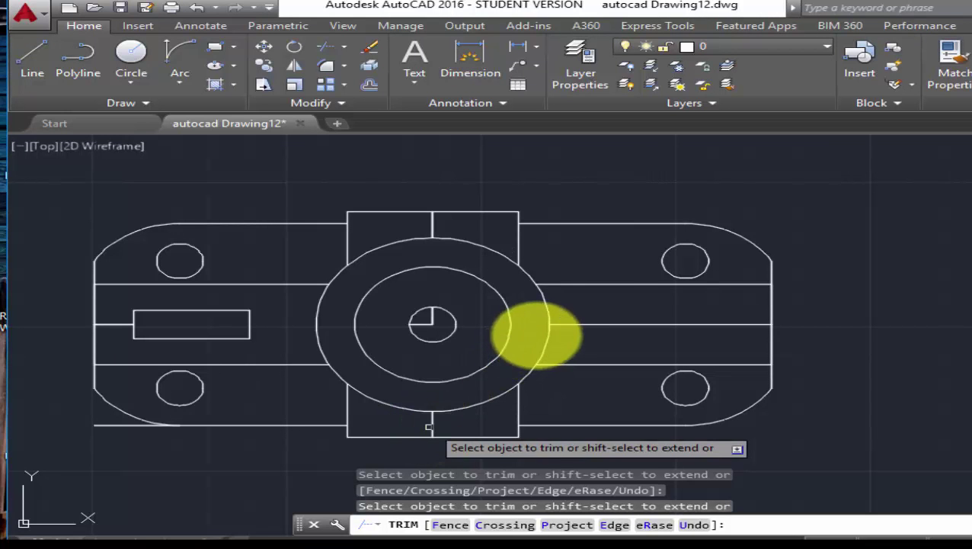
Step: End TRIM and erase the extra objects at the boss's top and bottom centre
right_click(593, 303)
left_click(639, 334)
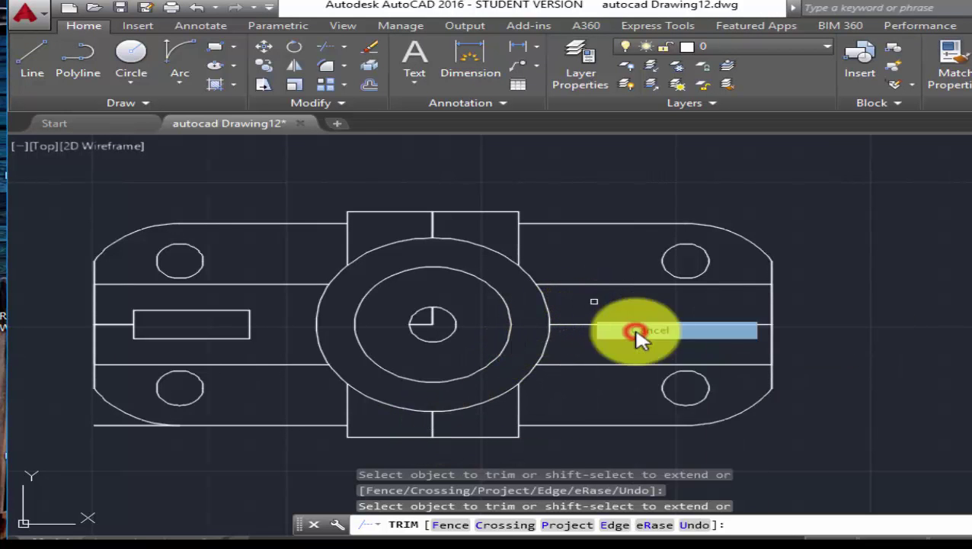
left_click(431, 224)
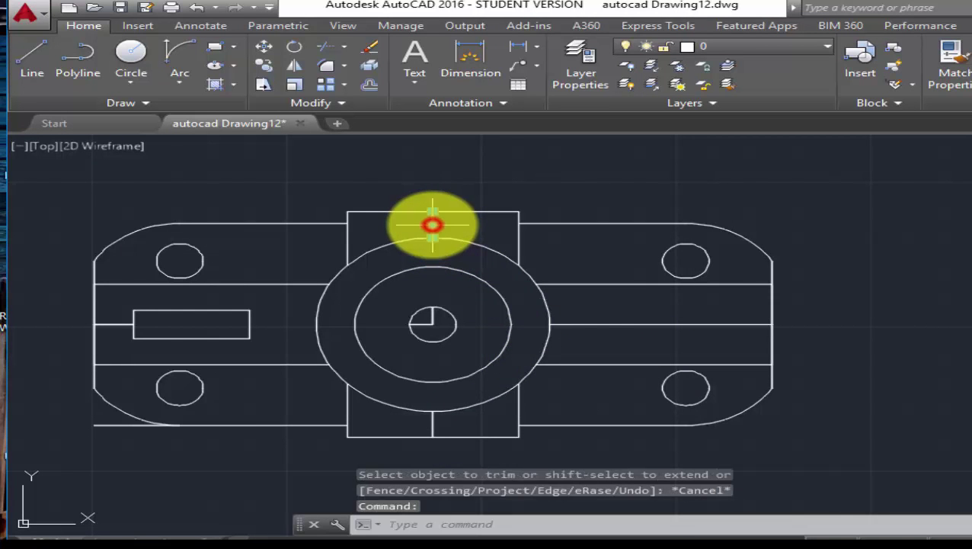
right_click(432, 224)
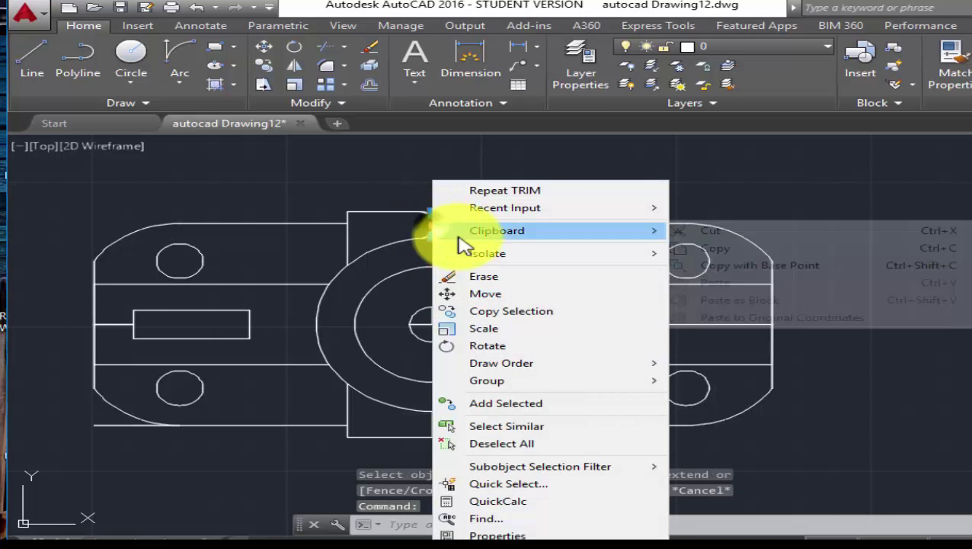
left_click(495, 278)
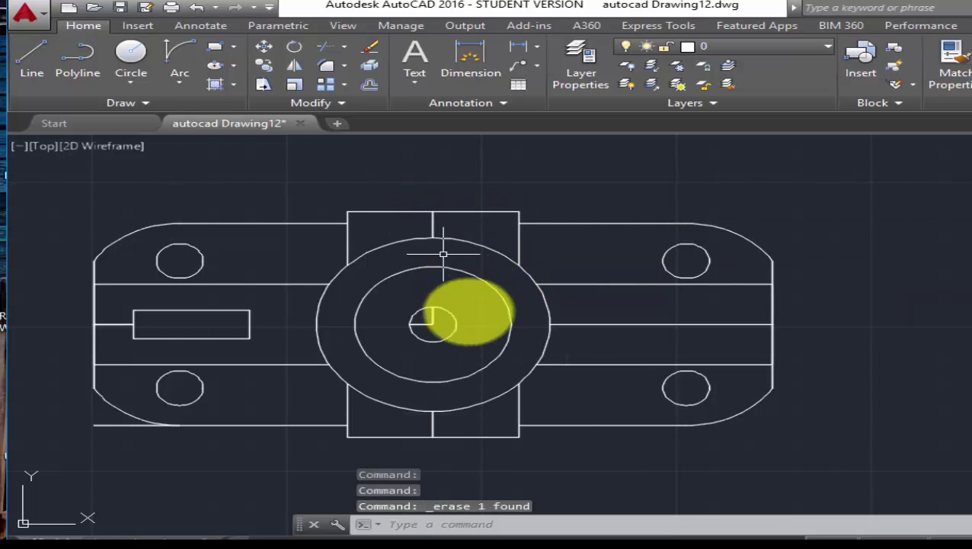
left_click(433, 423)
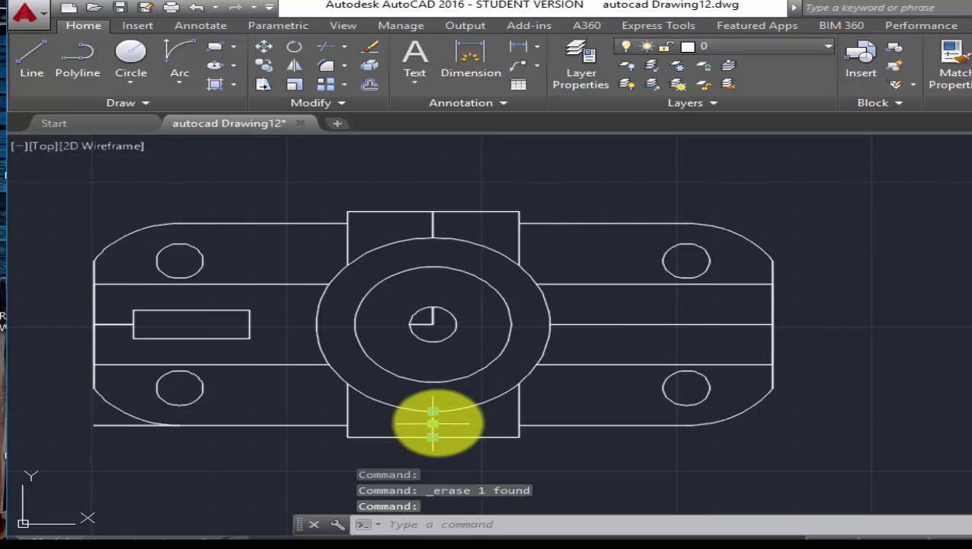
right_click(433, 423)
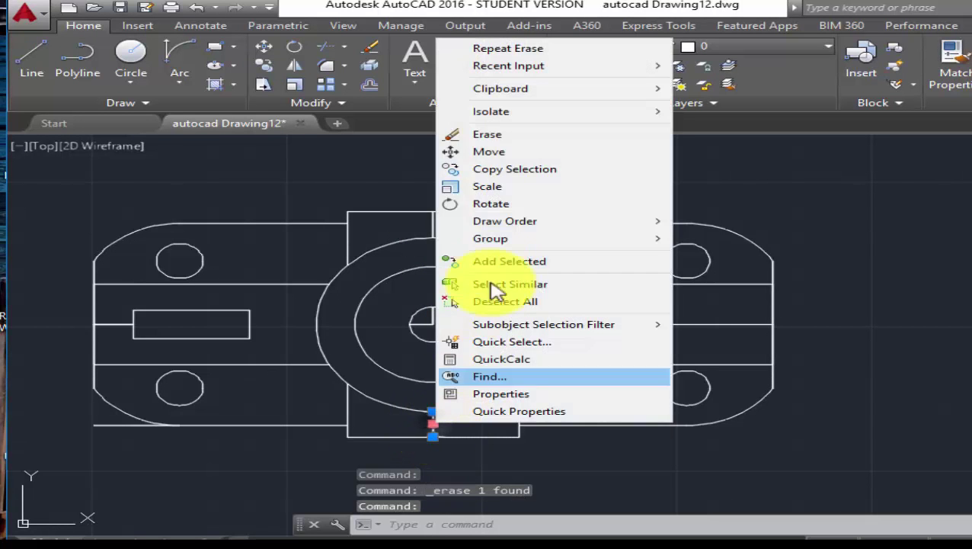
left_click(508, 135)
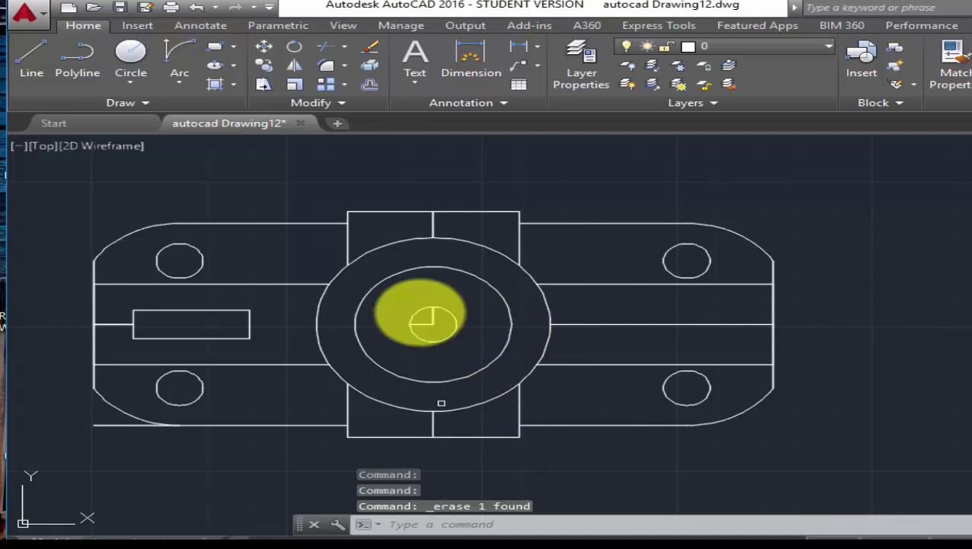
Step: Check the short vertical stubs at the boss's top and bottom, leaving them in place
left_click(432, 221)
left_click(431, 425)
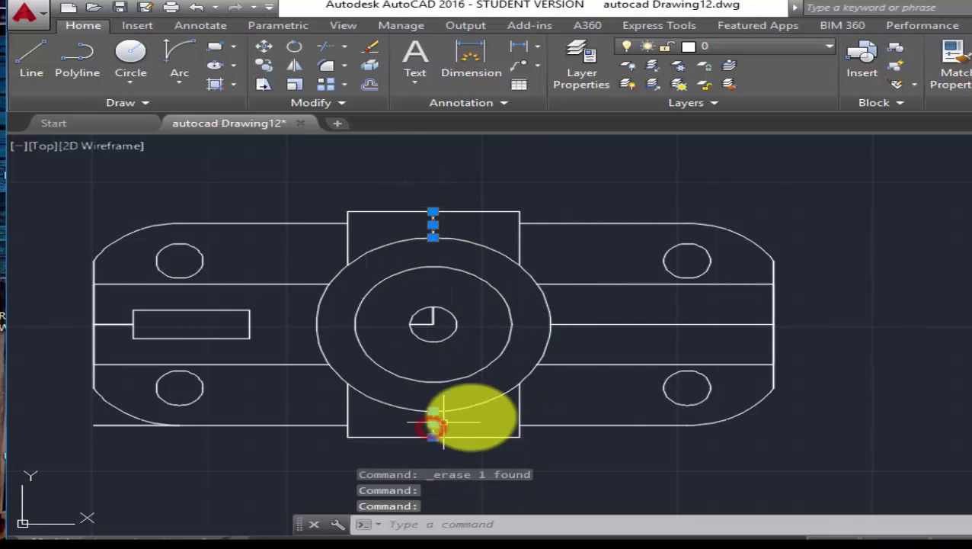
key("Escape")
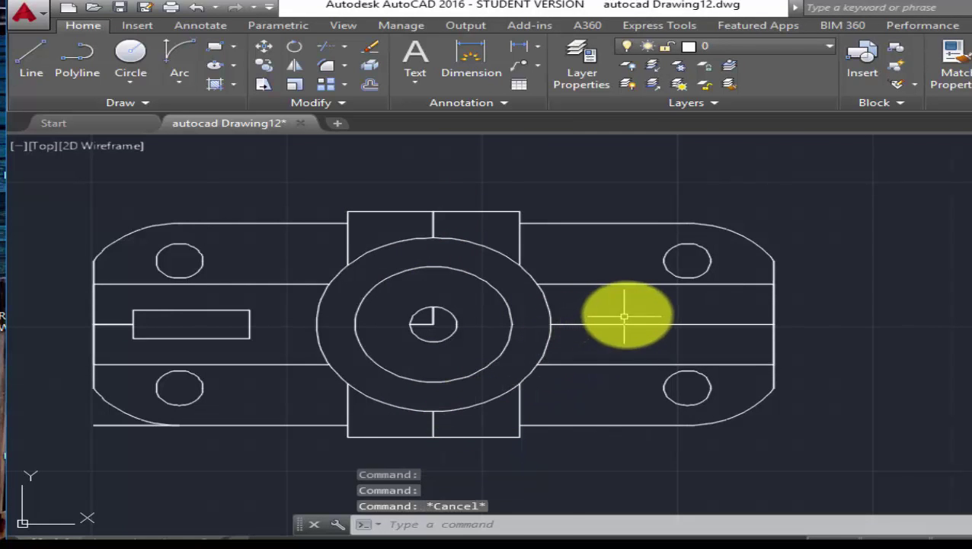
left_click(623, 321)
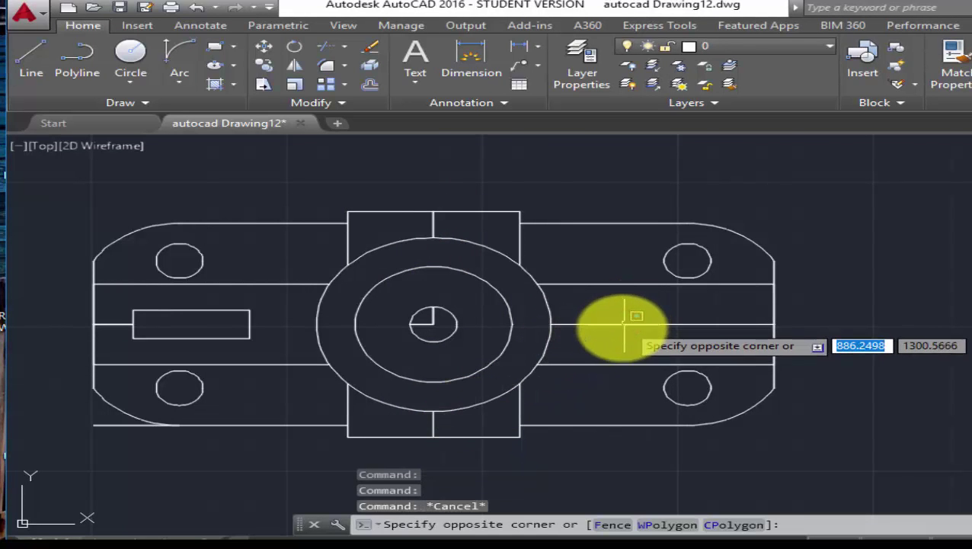
key("Escape")
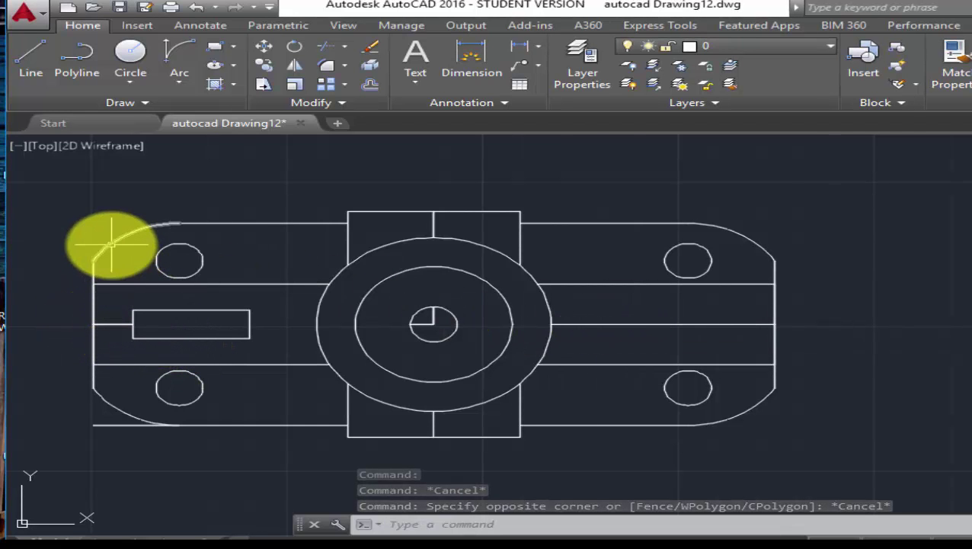
Step: Draw a new upper-left corner arc from the top-edge endpoint to the left edge
left_click(177, 54)
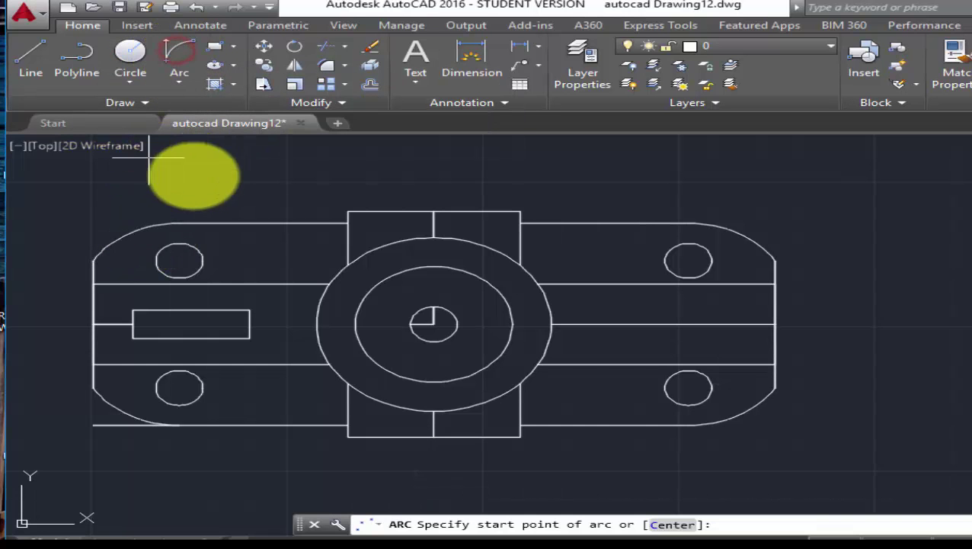
left_click(177, 222)
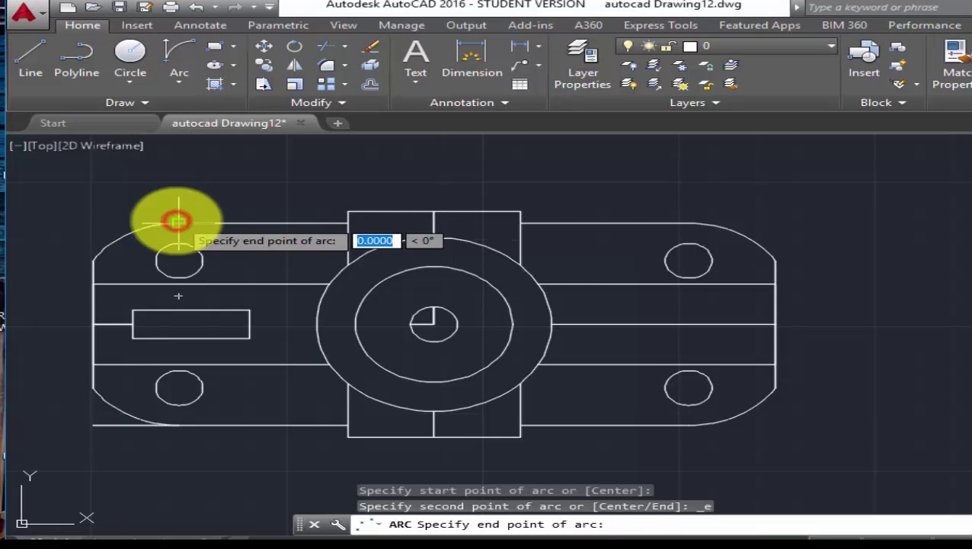
left_click(93, 324)
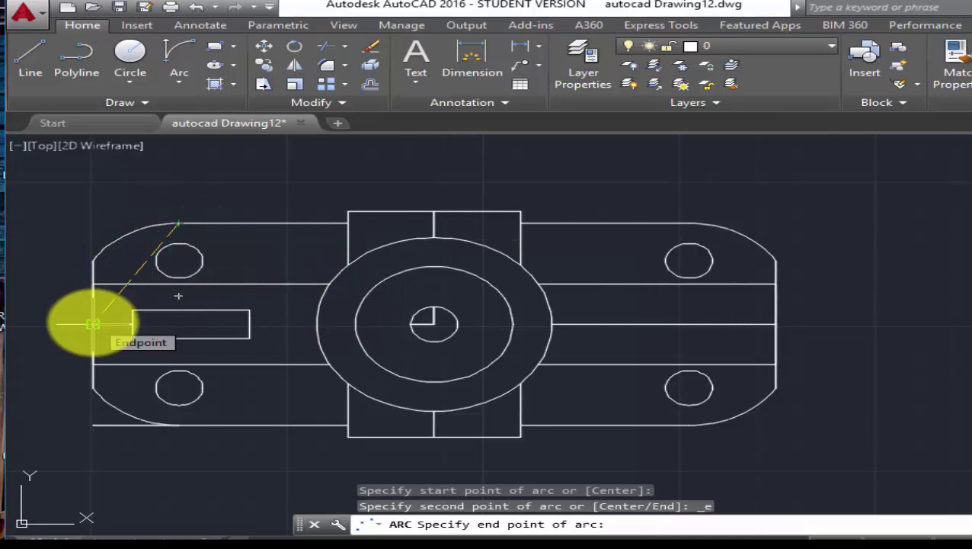
left_click(93, 325)
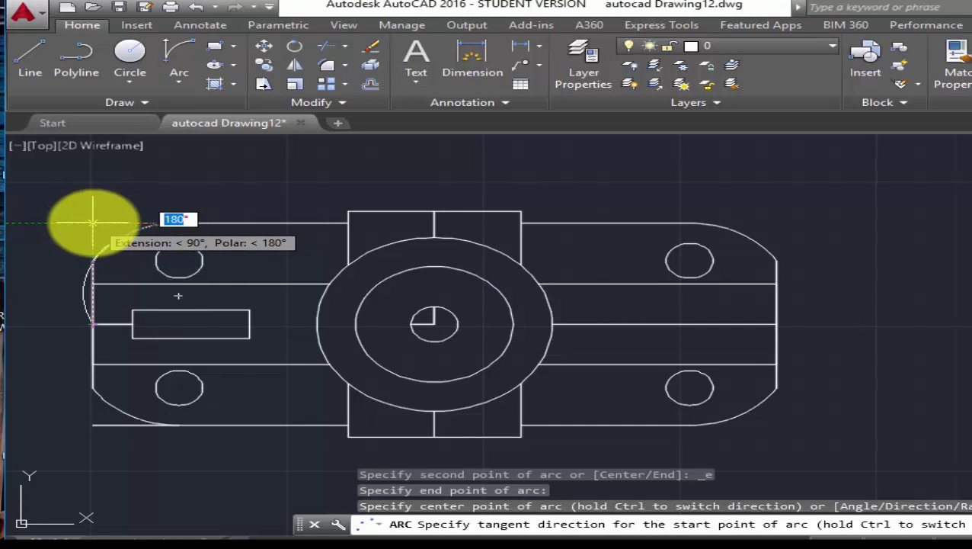
left_click(93, 222)
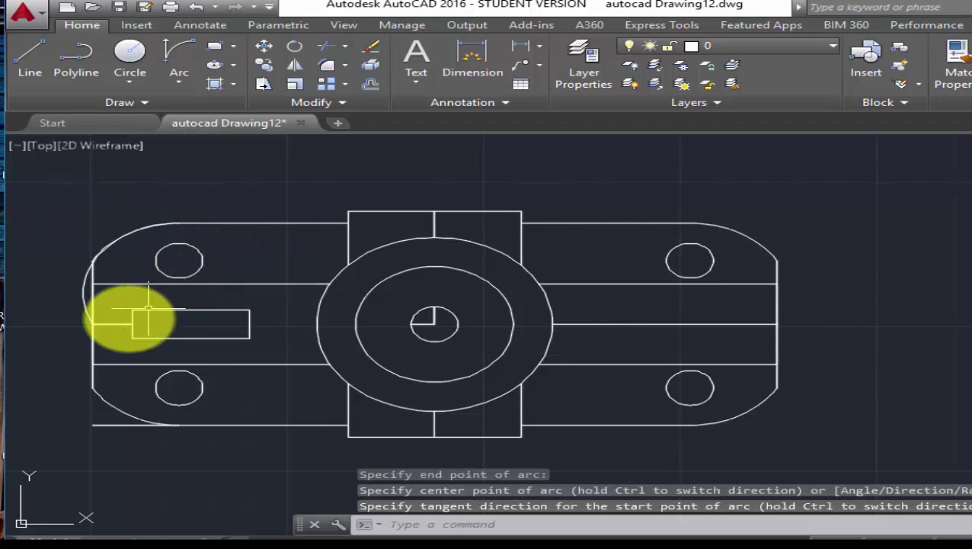
Step: Erase the unwanted left segment, then undo to restore the rounded bottom-left corner
left_click(83, 289)
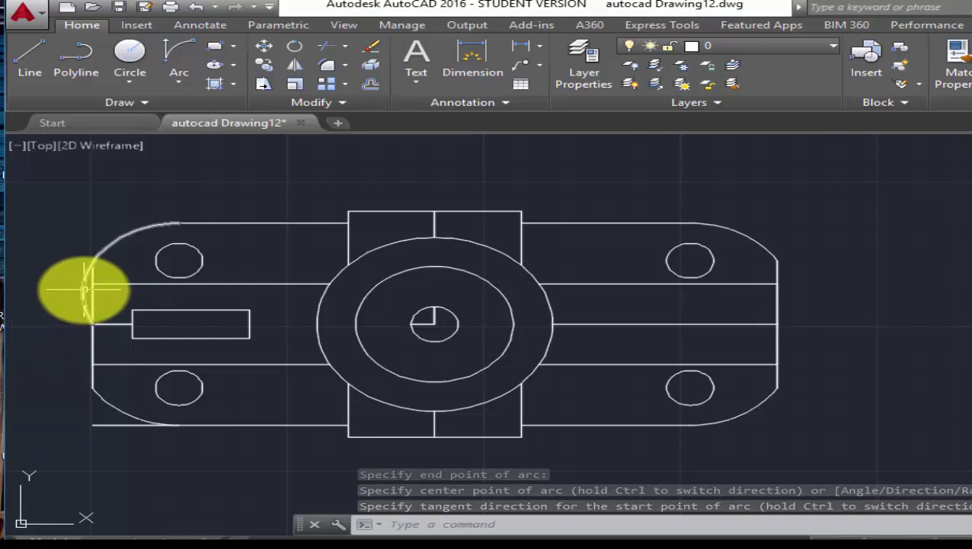
right_click(83, 290)
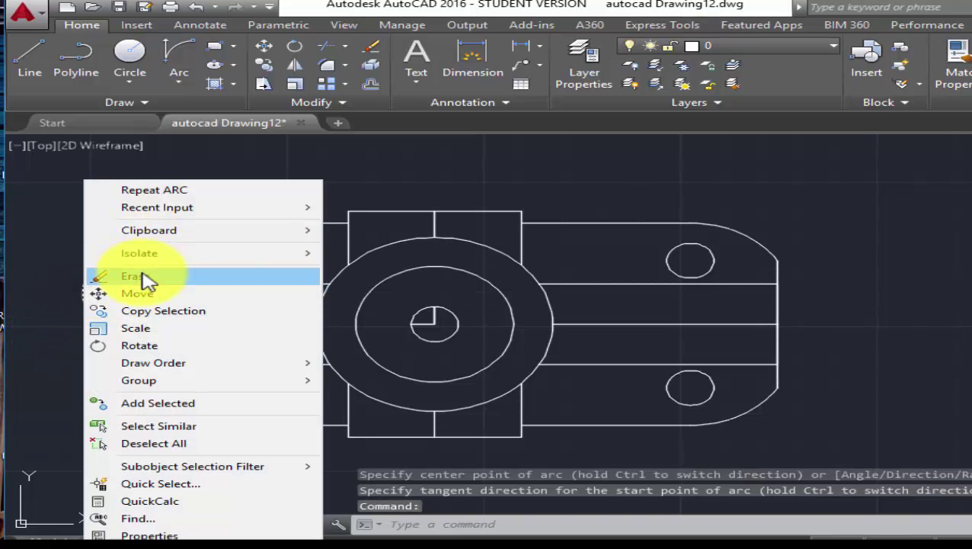
left_click(144, 278)
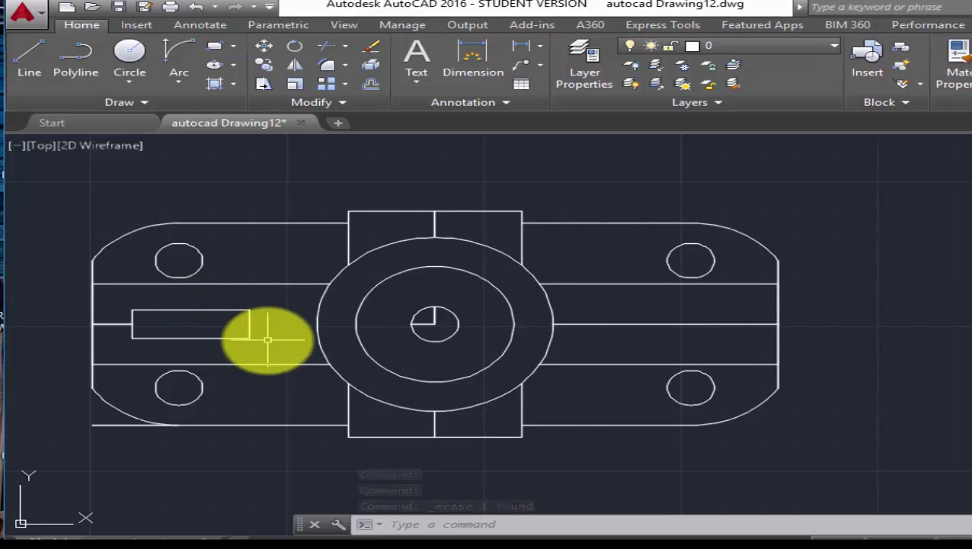
key("ctrl+z")
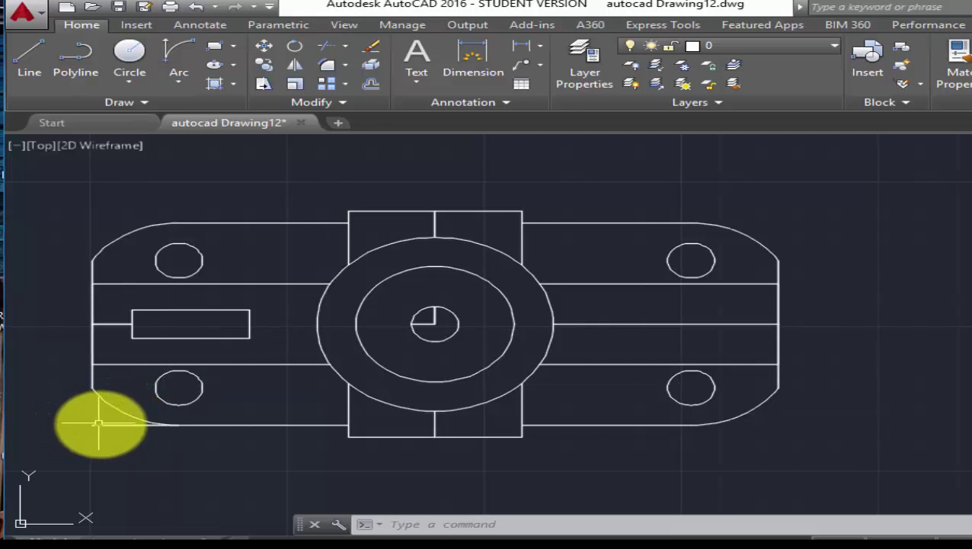
right_click(104, 427)
type("TR")
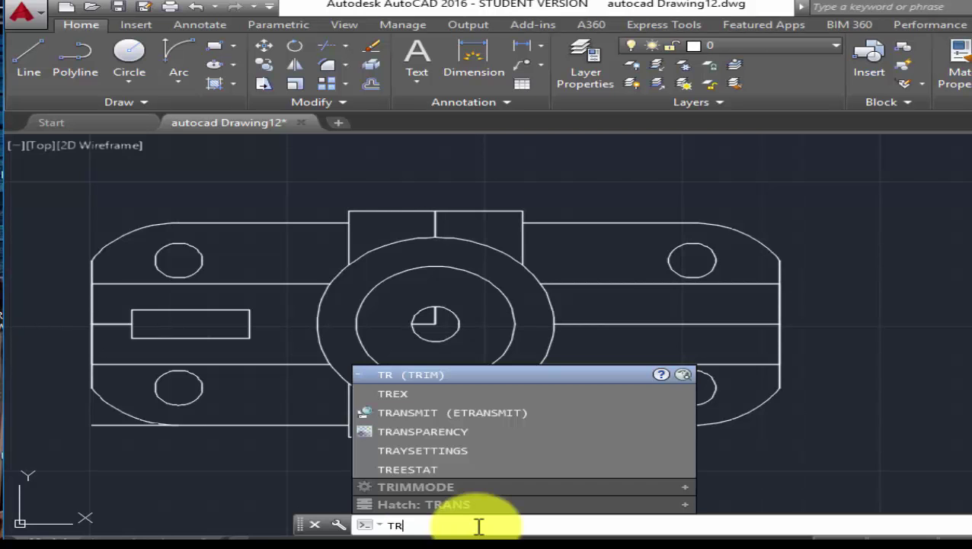
Step: Start a trim on the bottom edge, then cancel it
key("Return")
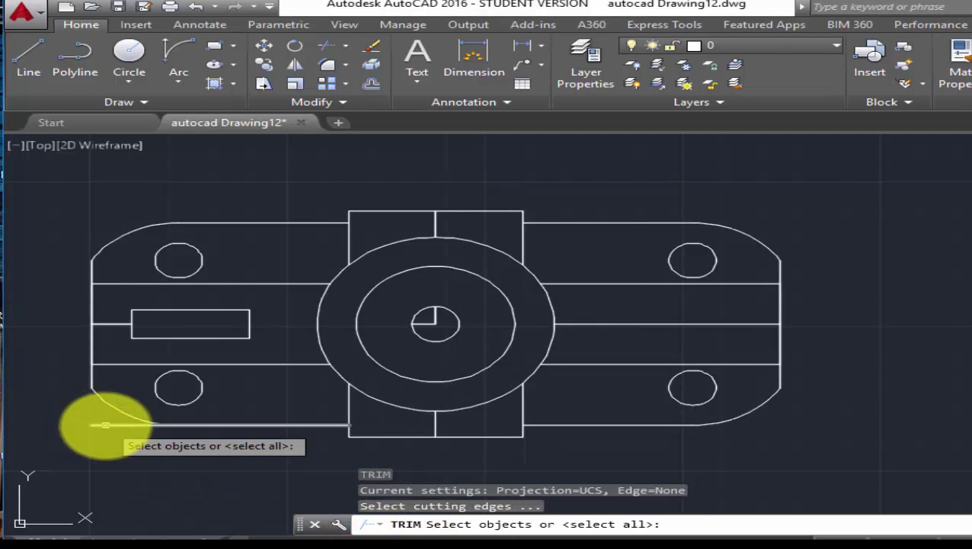
left_click(106, 425)
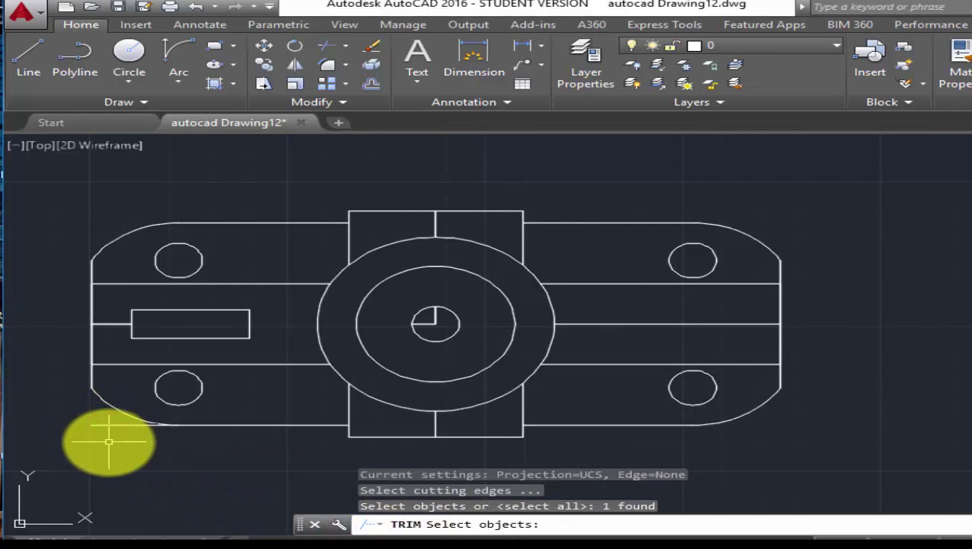
key("Escape")
key("Escape")
mouse_move(92, 447)
left_mouse_down()
mouse_move(97, 422)
mouse_move(116, 425)
left_mouse_up()
key("Escape")
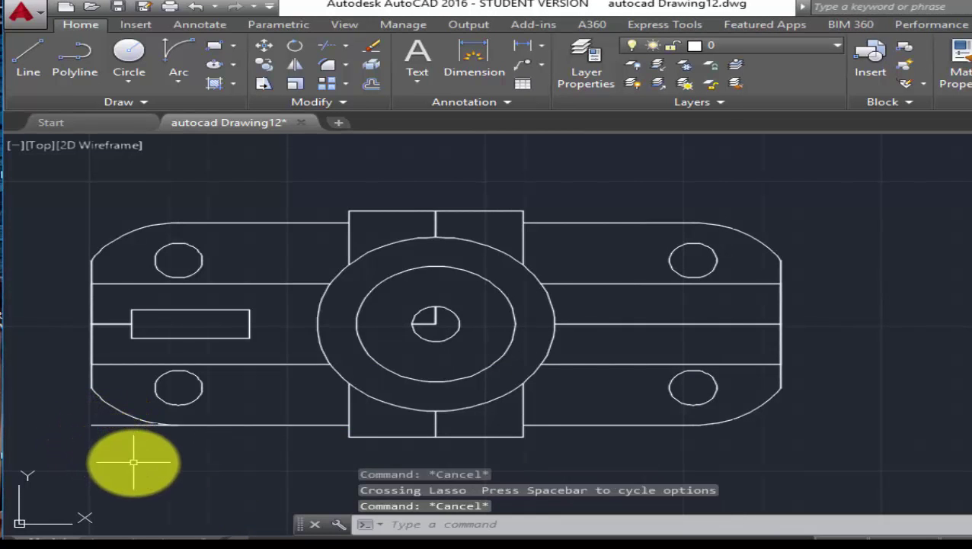
Step: Draw a bottom-edge line from the boss toward the lower-left corner arc
left_click(28, 58)
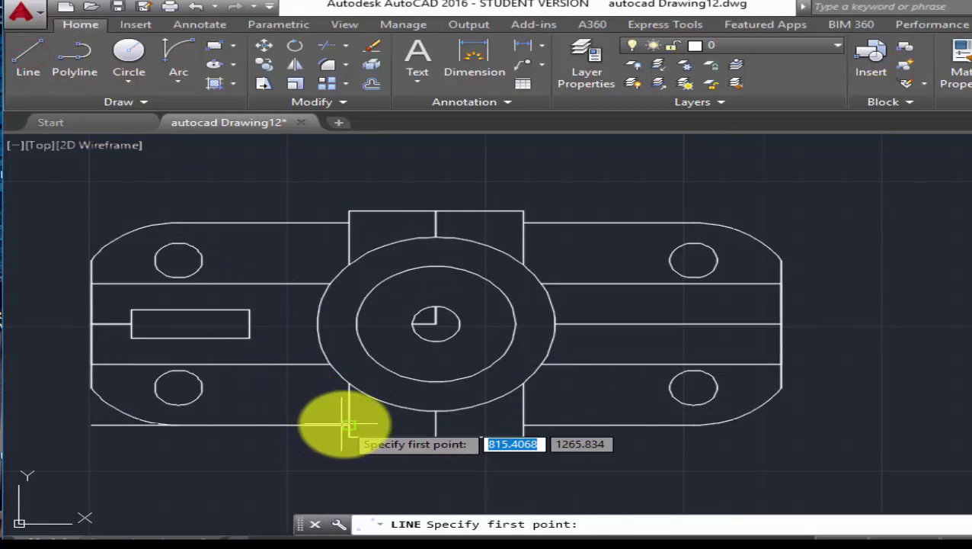
left_click(347, 424)
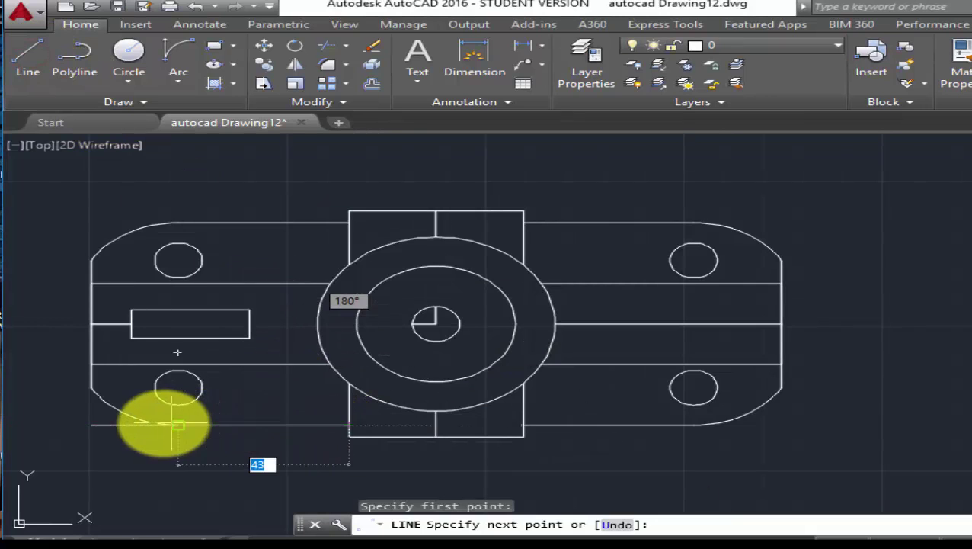
left_click(178, 425)
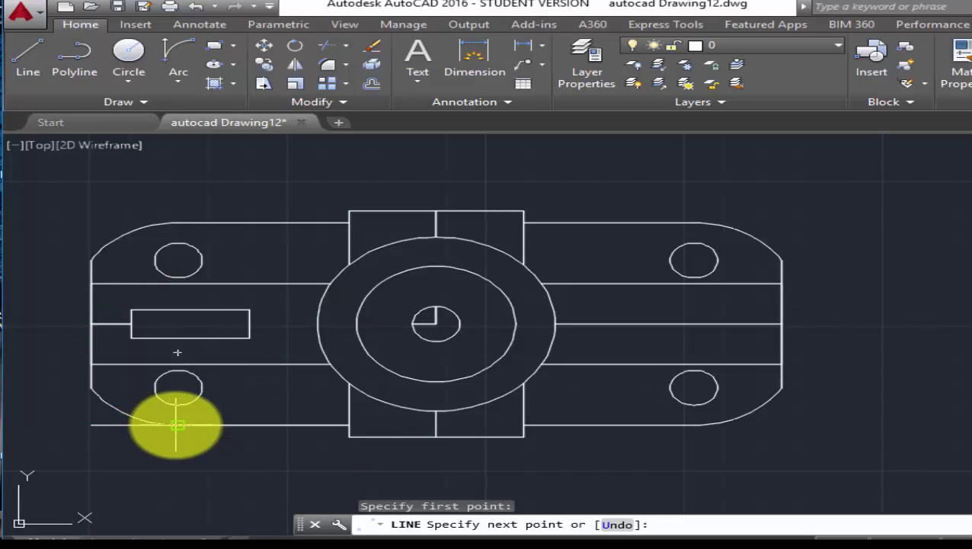
key("Escape")
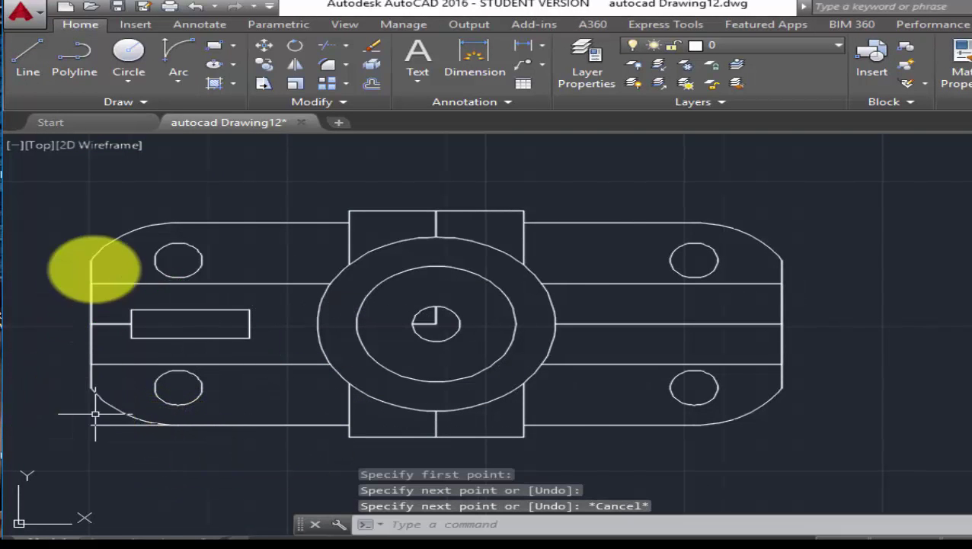
left_click(103, 424)
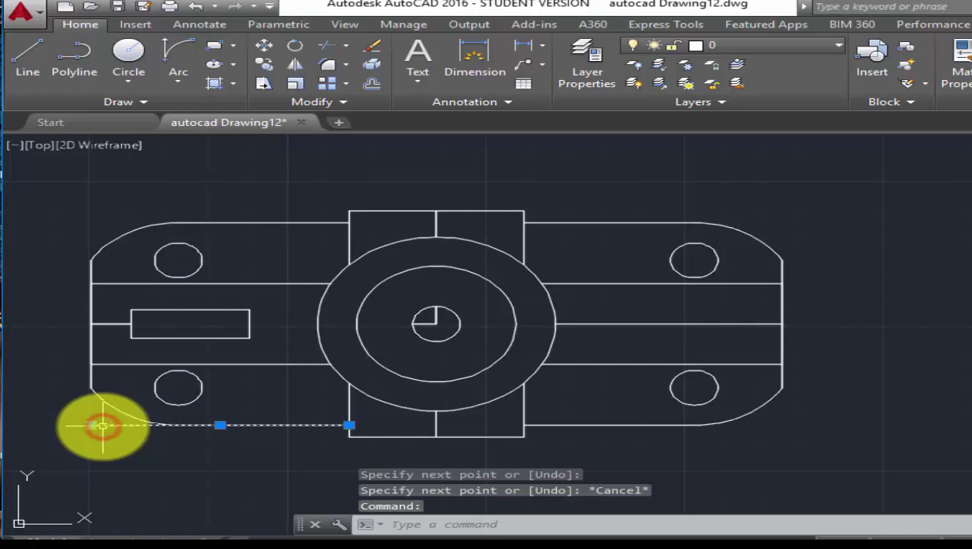
key("Escape")
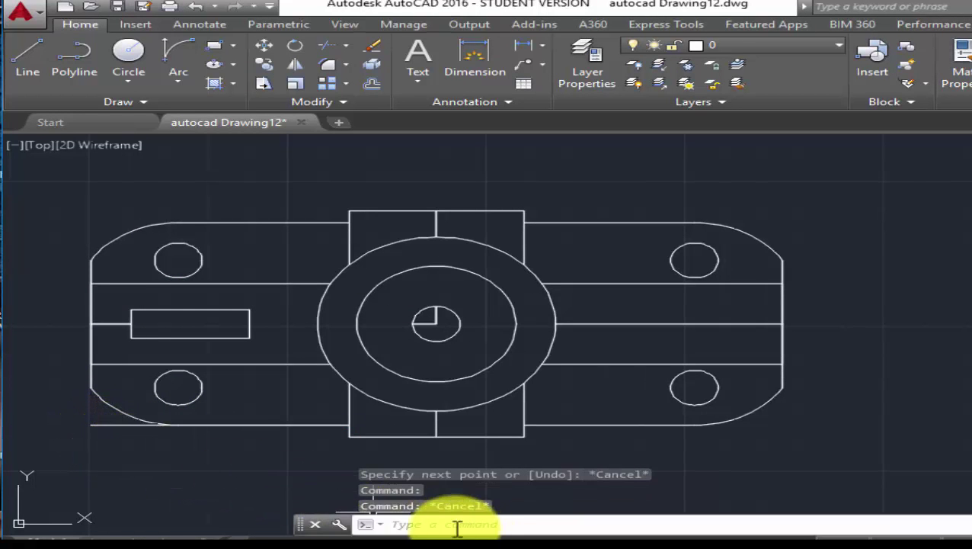
mouse_move(113, 459)
left_mouse_down()
mouse_move(99, 419)
mouse_move(84, 426)
left_mouse_up()
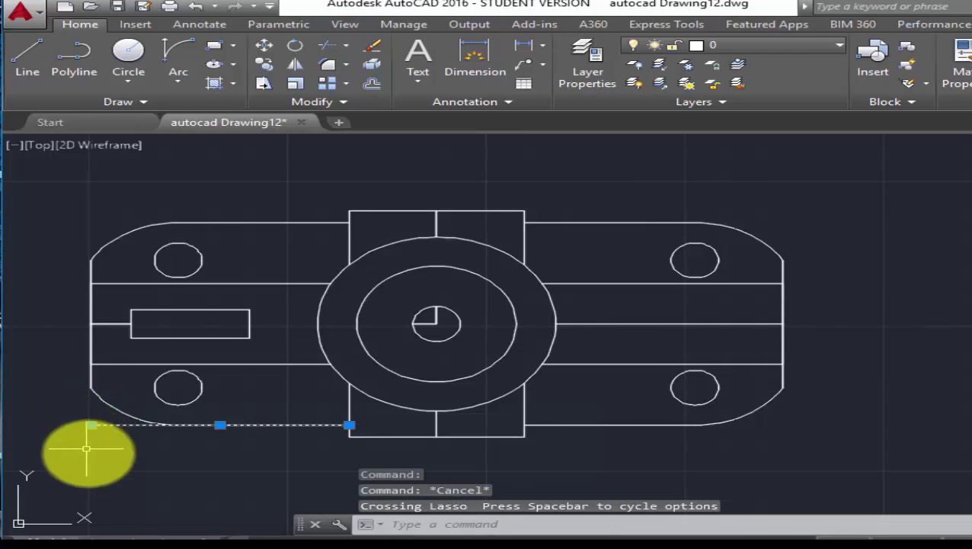
key("Escape")
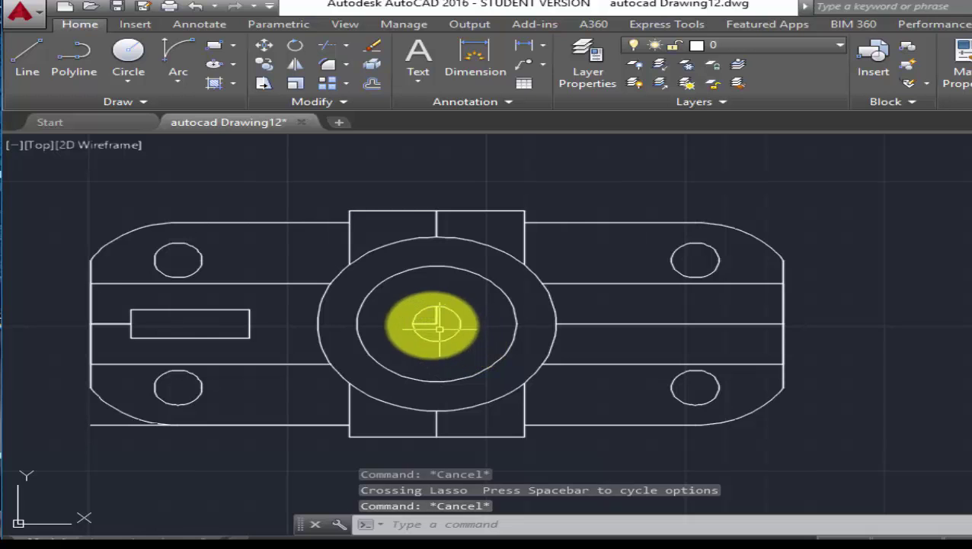
left_click(431, 325)
Step: Erase the stray object and small circle at the boss centre
right_click(431, 324)
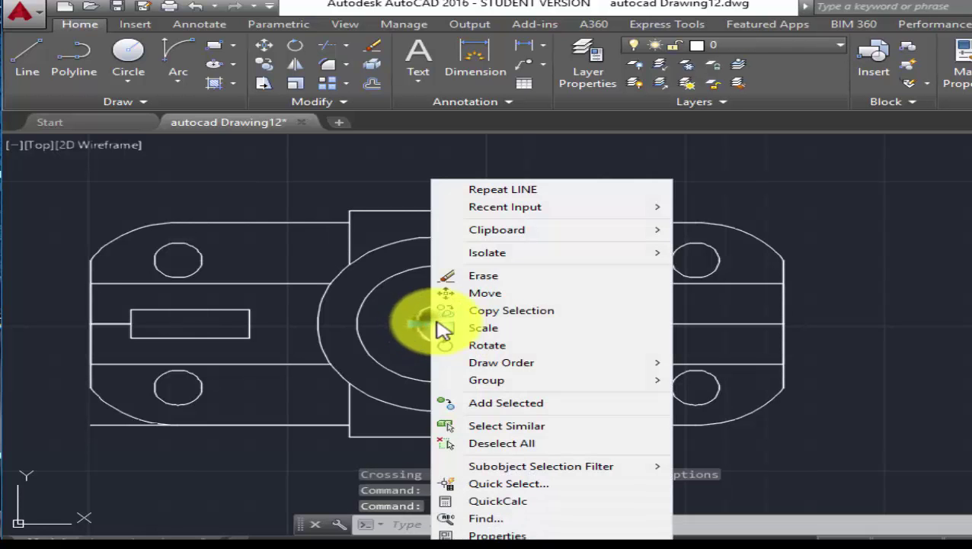
left_click(493, 275)
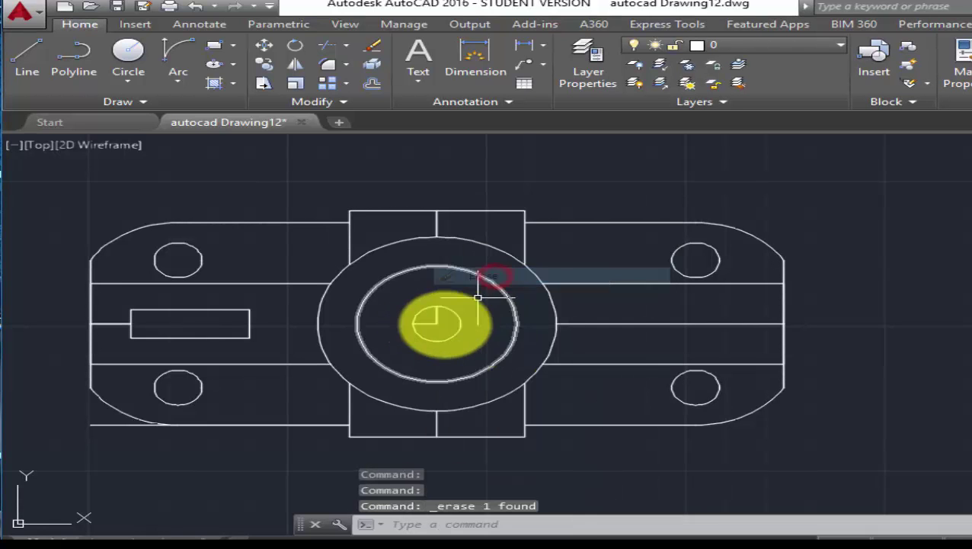
left_click(436, 322)
right_click(438, 325)
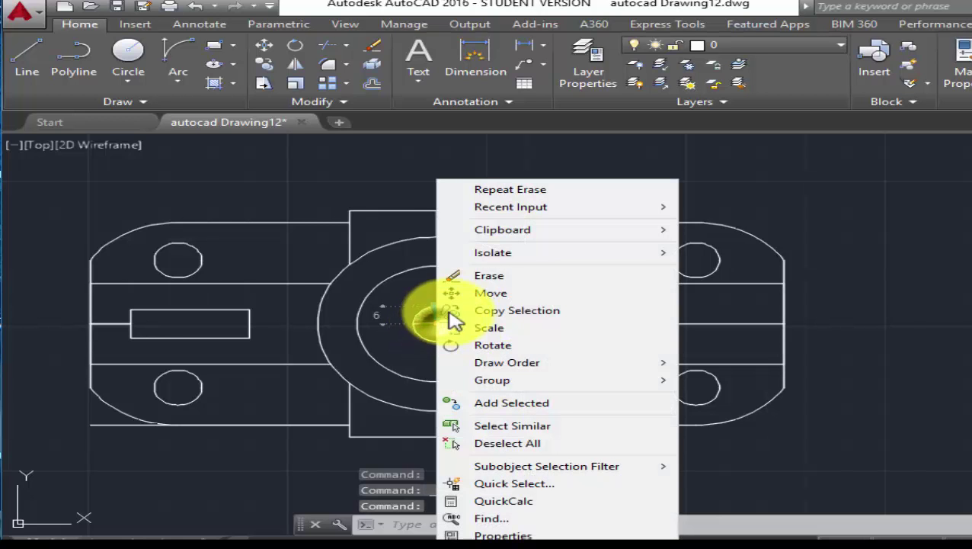
left_click(493, 275)
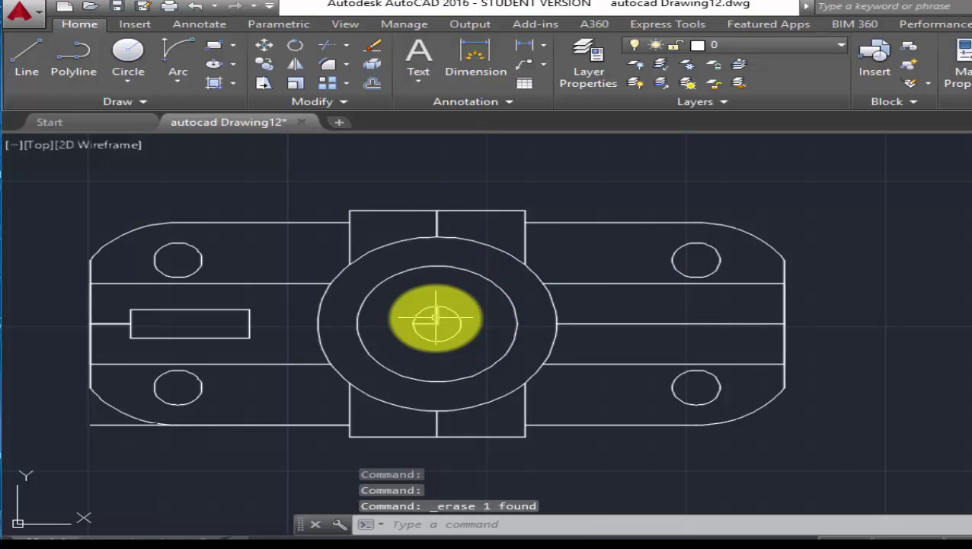
left_click(439, 314)
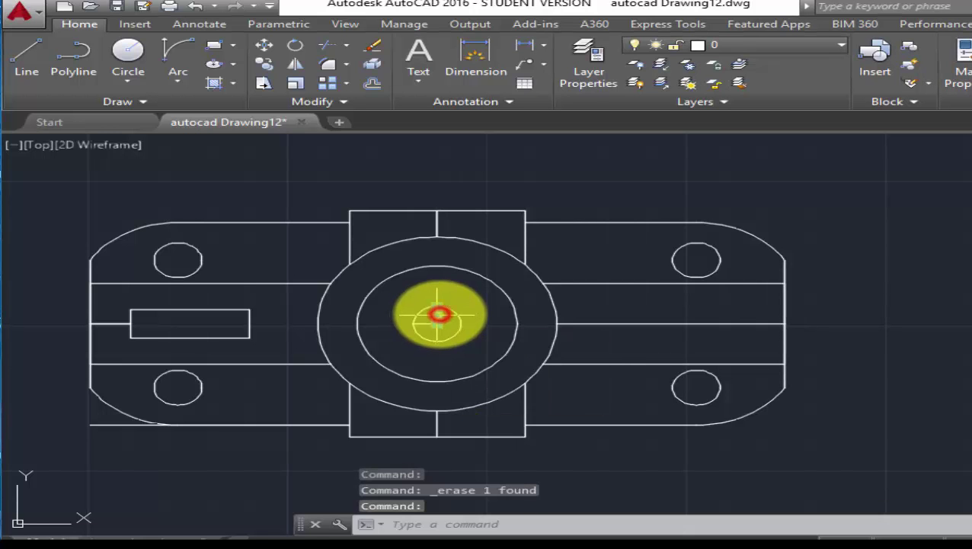
key("Escape")
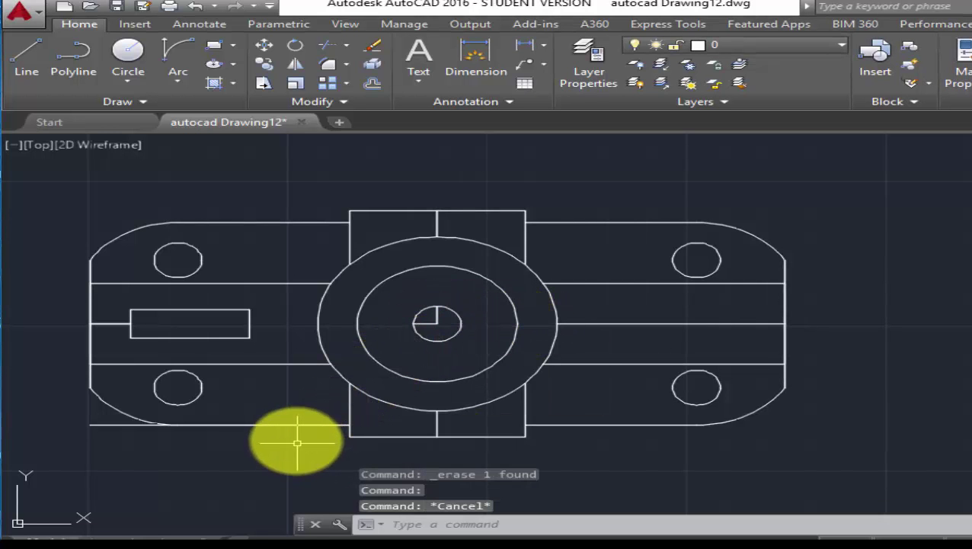
Step: Erase the overlong bottom line past the lower-left rounded end
left_click(123, 424)
right_click(123, 423)
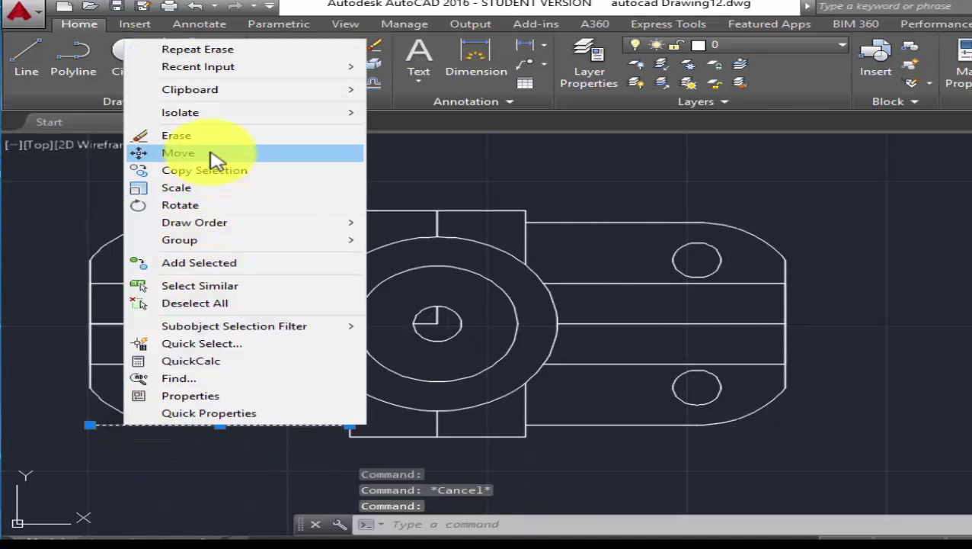
left_click(214, 138)
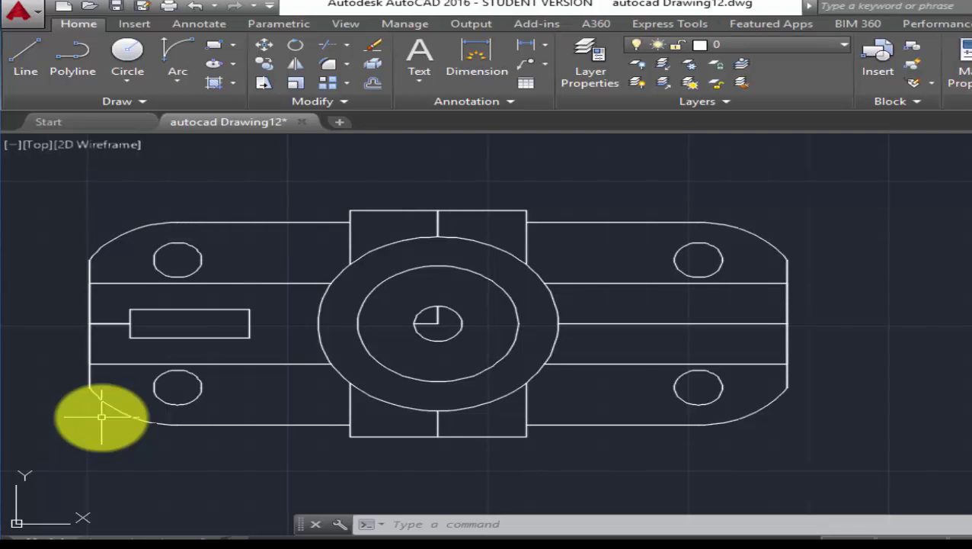
Step: Draw two short dashes on the boss's vertical centre line above the bore
left_click(20, 53)
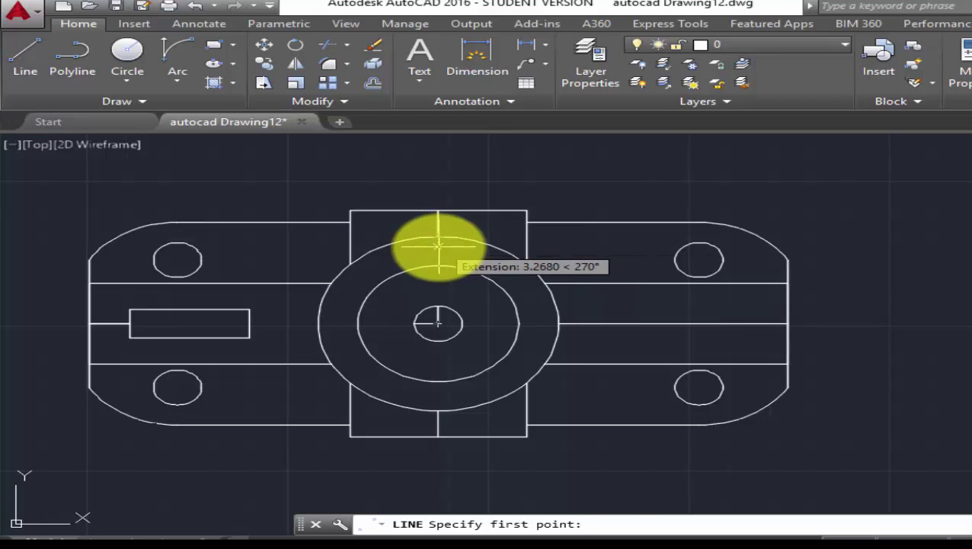
left_click(438, 246)
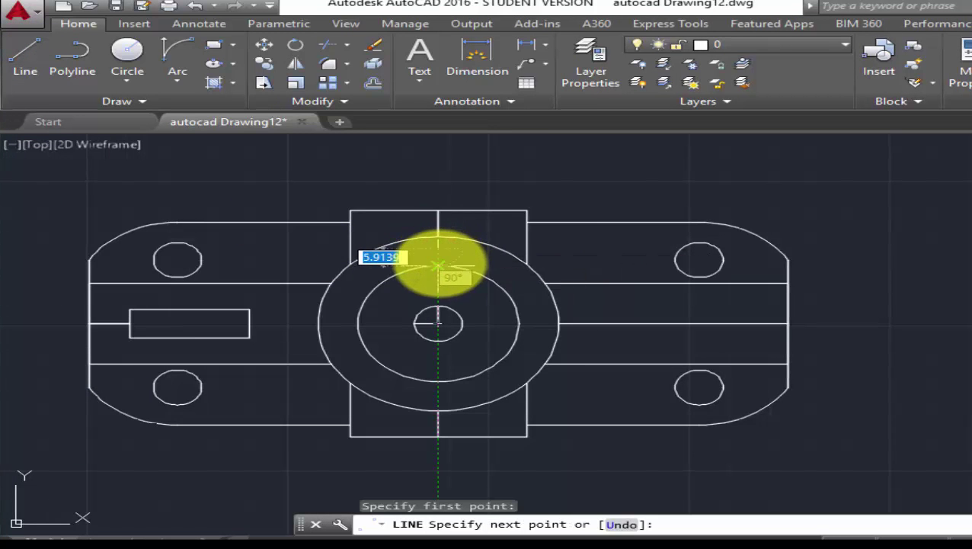
left_click(439, 263)
right_click(468, 263)
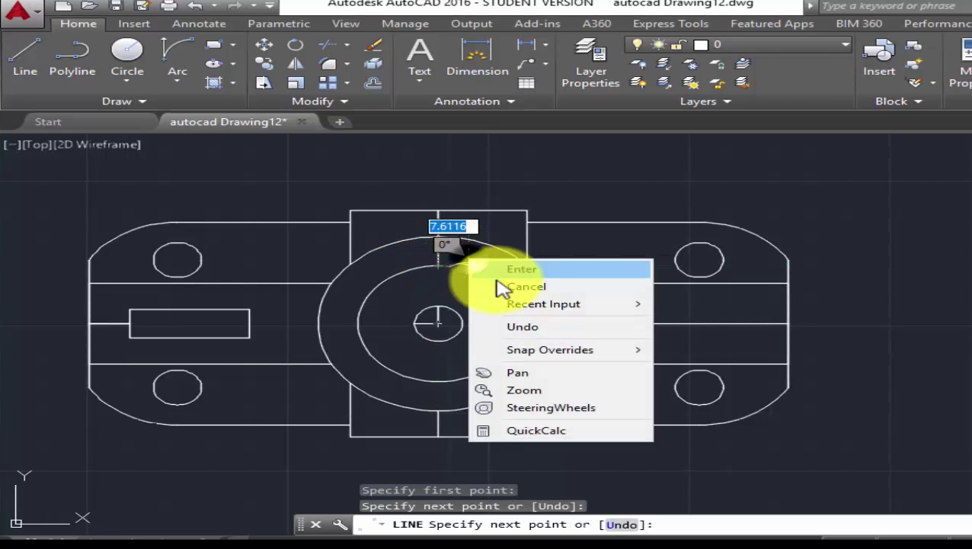
left_click(503, 284)
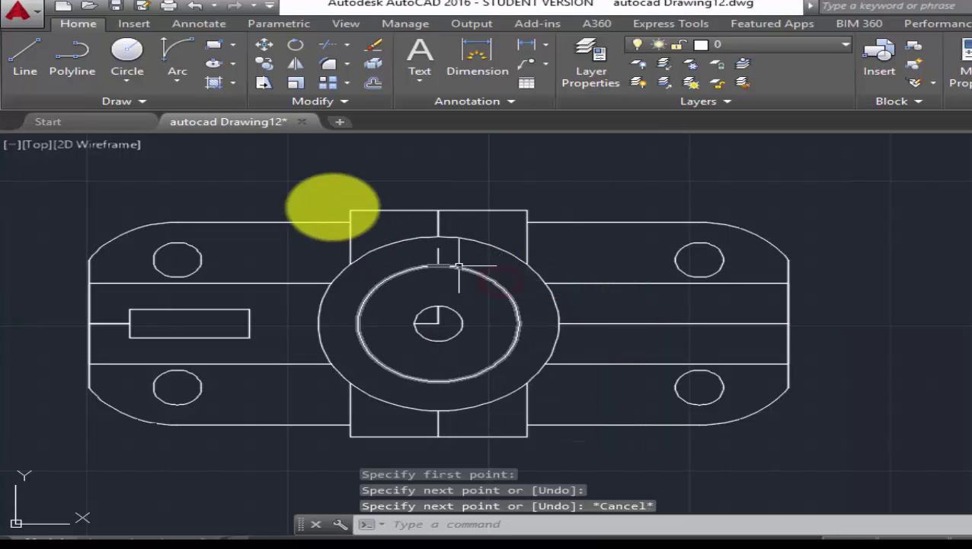
left_click(31, 70)
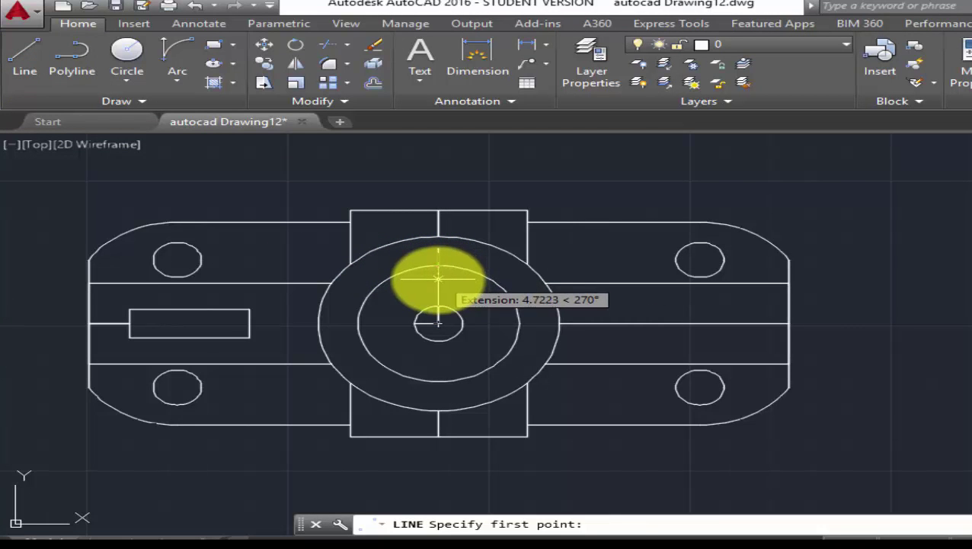
left_click(438, 280)
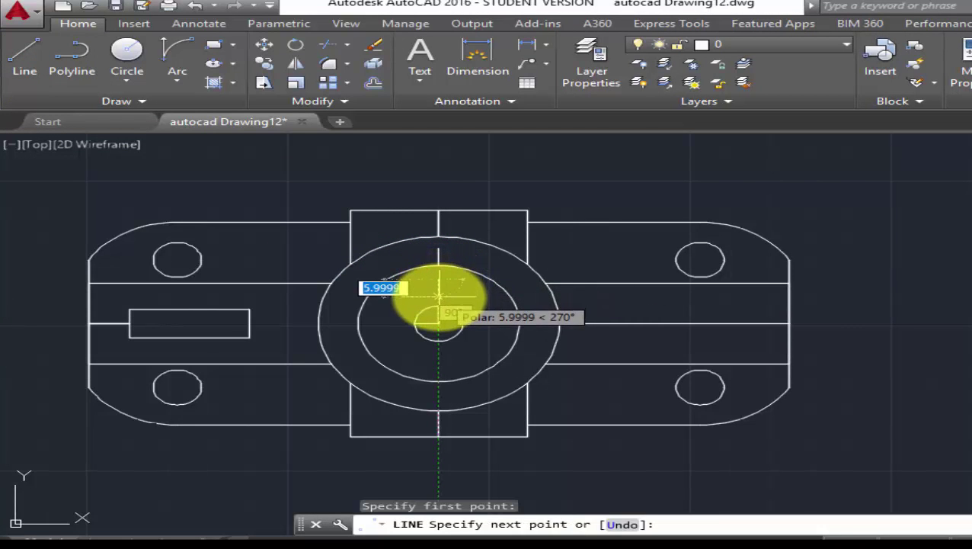
right_click(471, 294)
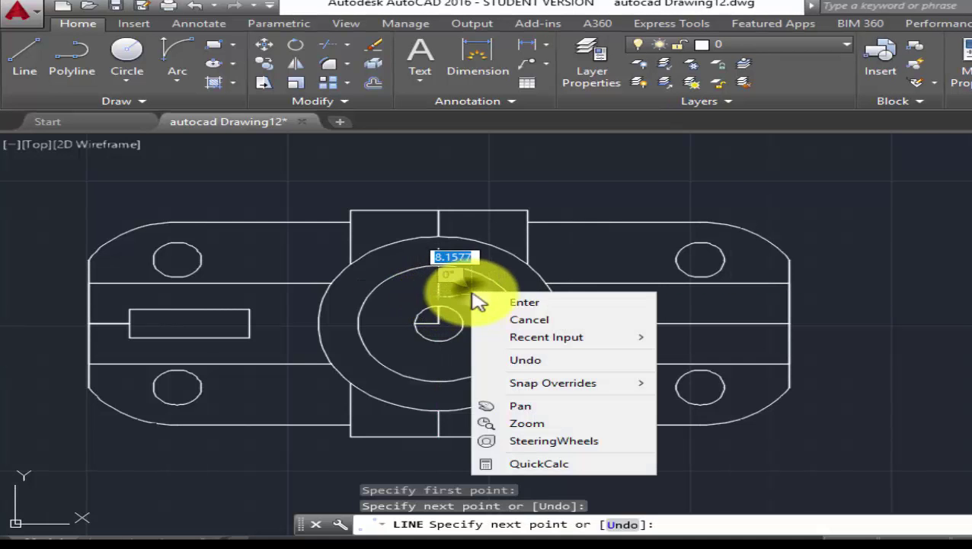
left_click(510, 320)
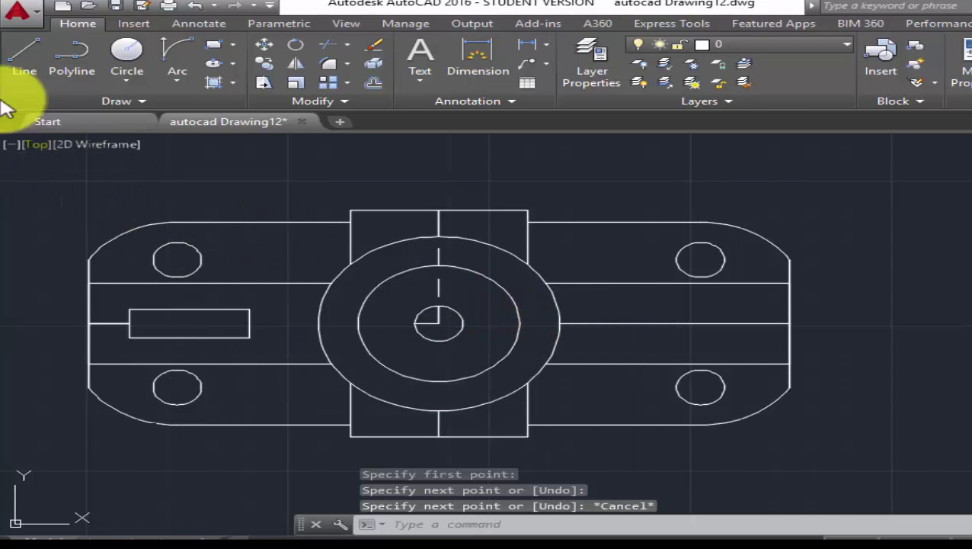
Step: Add three dashes on the vertical centre line below the bore, down to the boss bottom
left_click(18, 58)
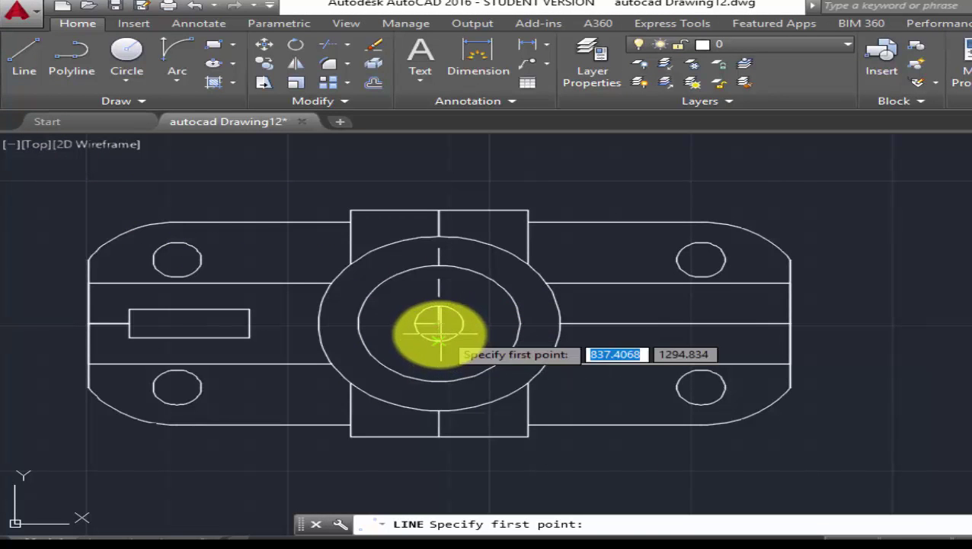
left_click(439, 343)
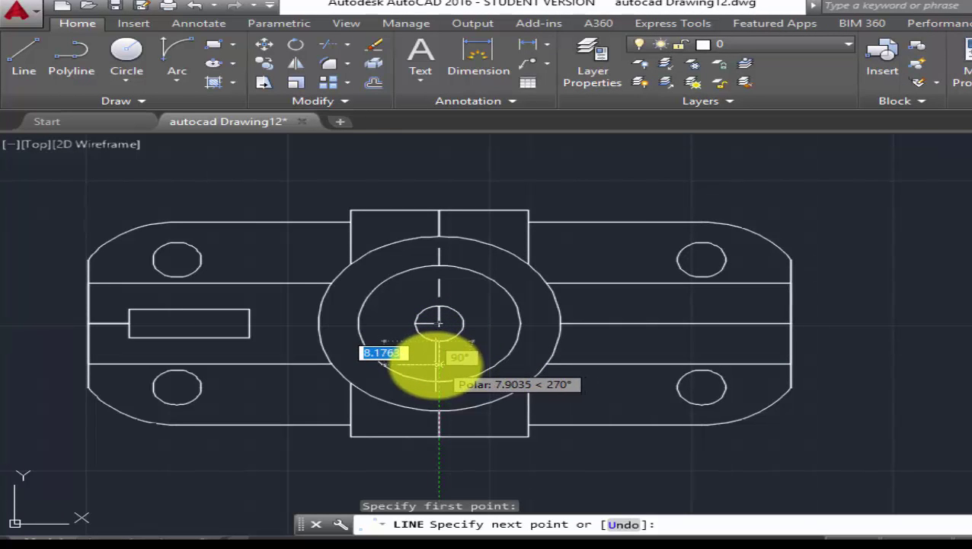
key("Escape")
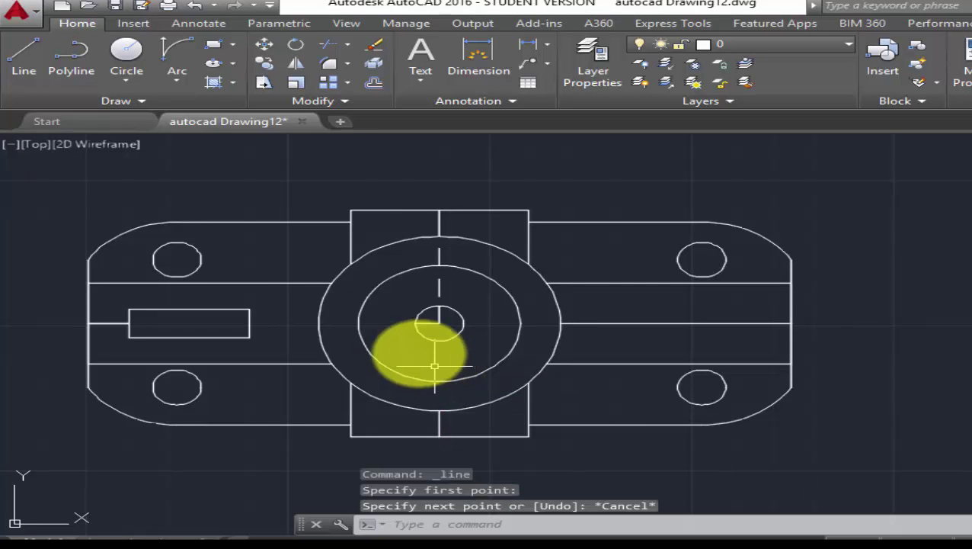
left_click(31, 55)
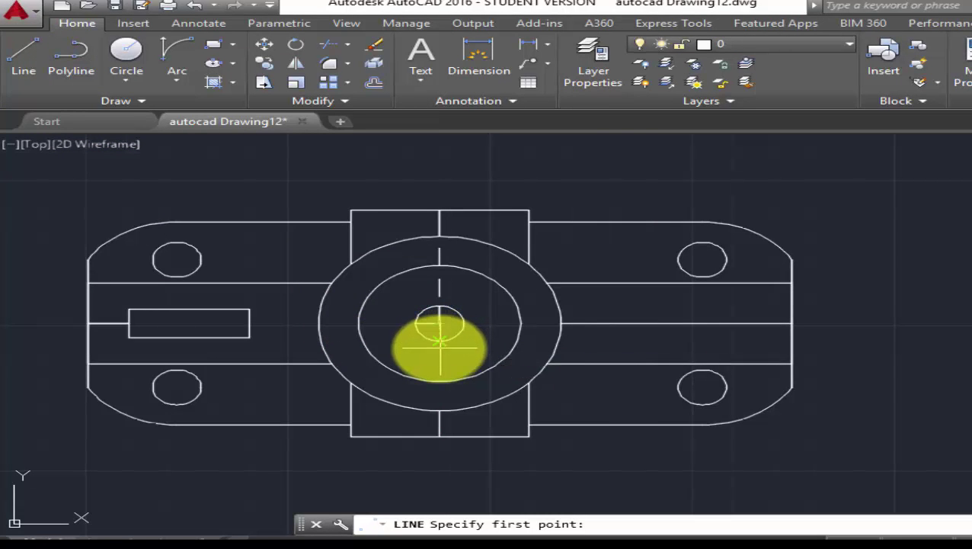
left_click(439, 352)
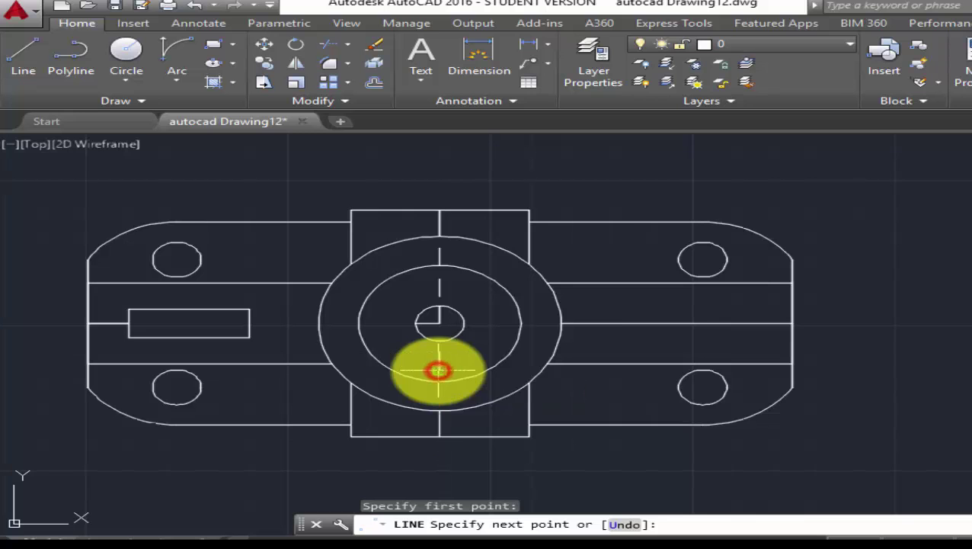
right_click(463, 358)
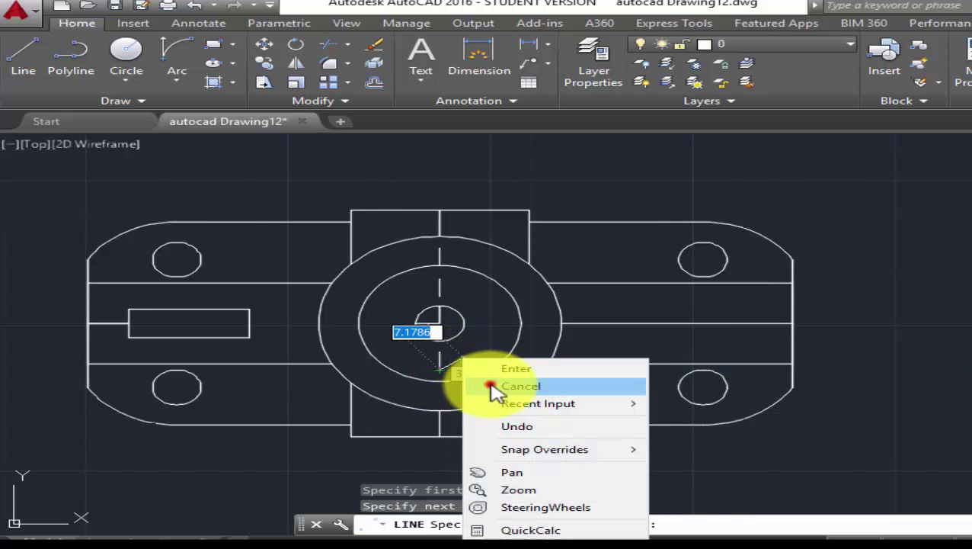
left_click(494, 387)
left_click(24, 59)
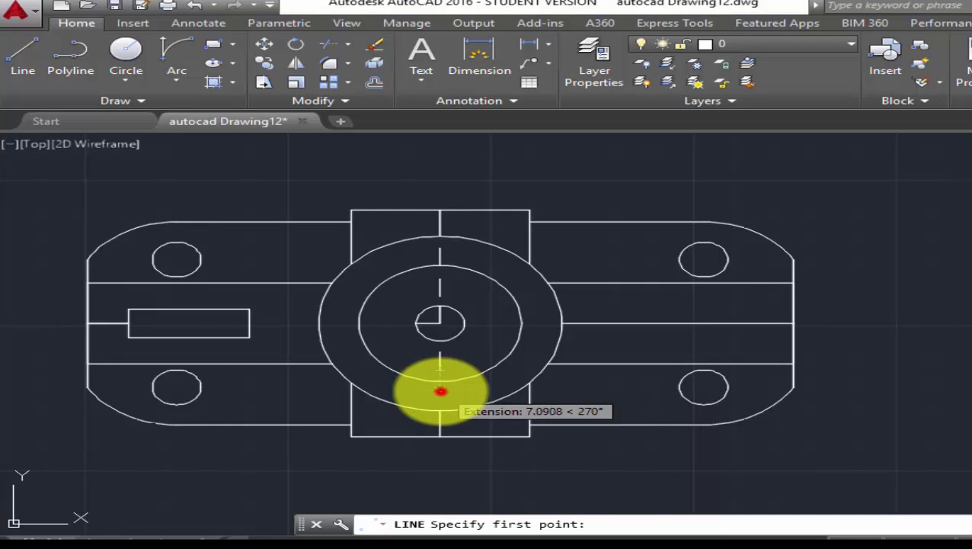
left_click(440, 391)
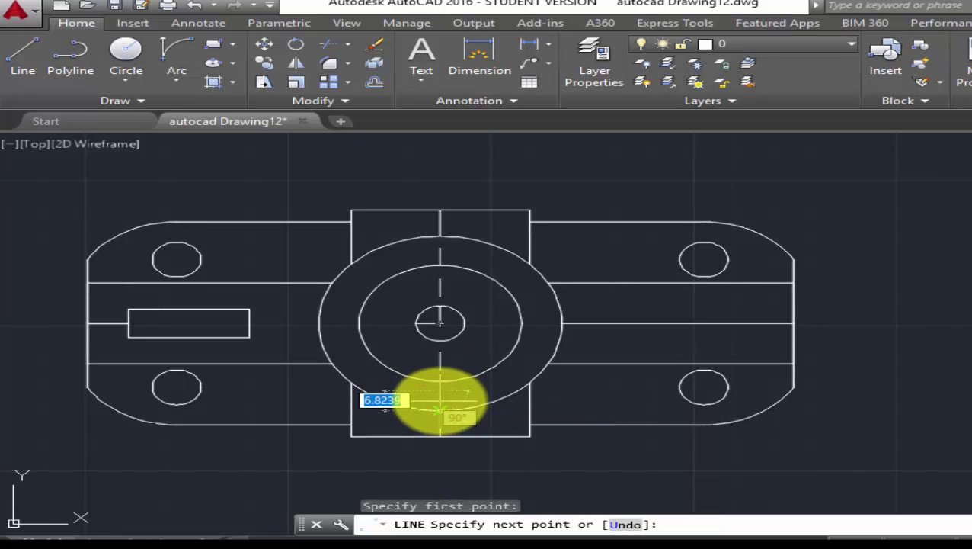
left_click(440, 399)
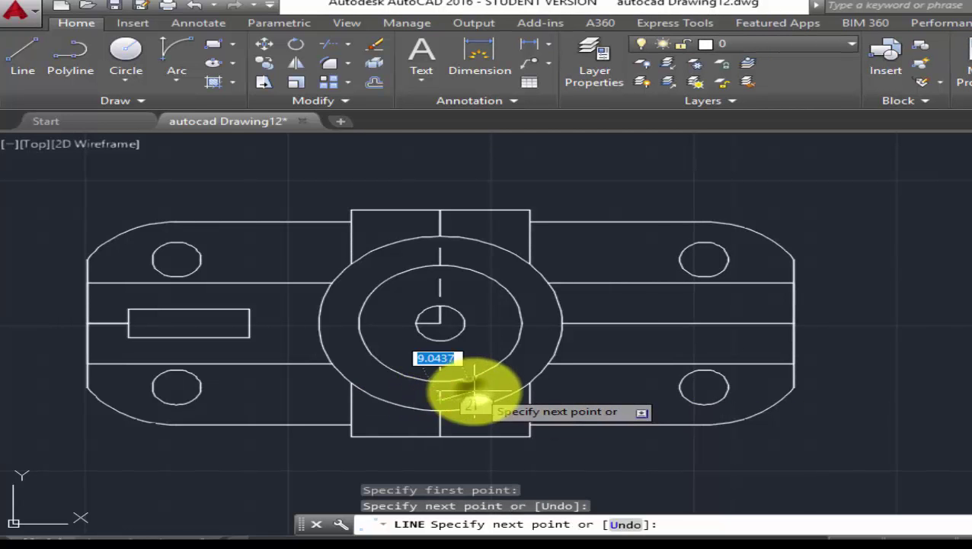
right_click(472, 390)
left_click(555, 237)
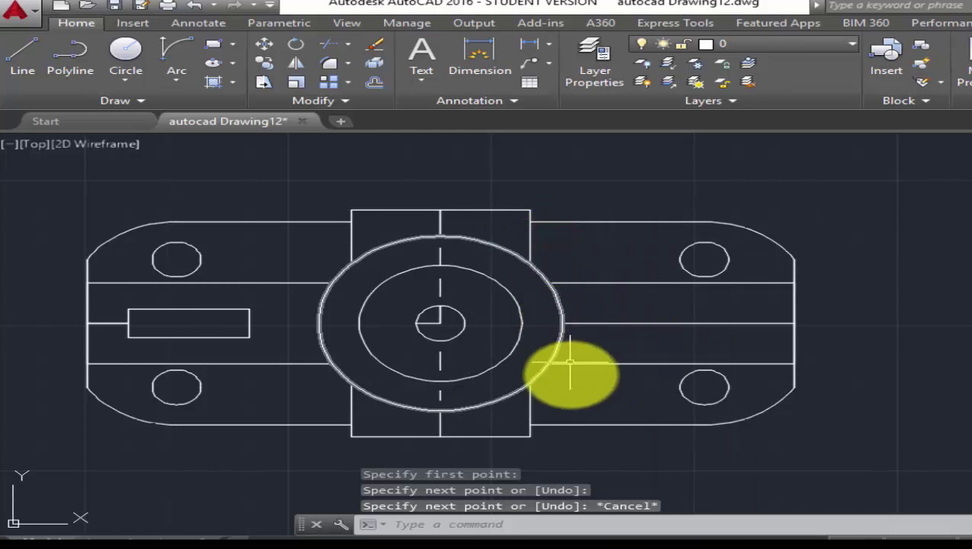
Step: Window-select and erase the solid centre line right of the boss
left_click(659, 322)
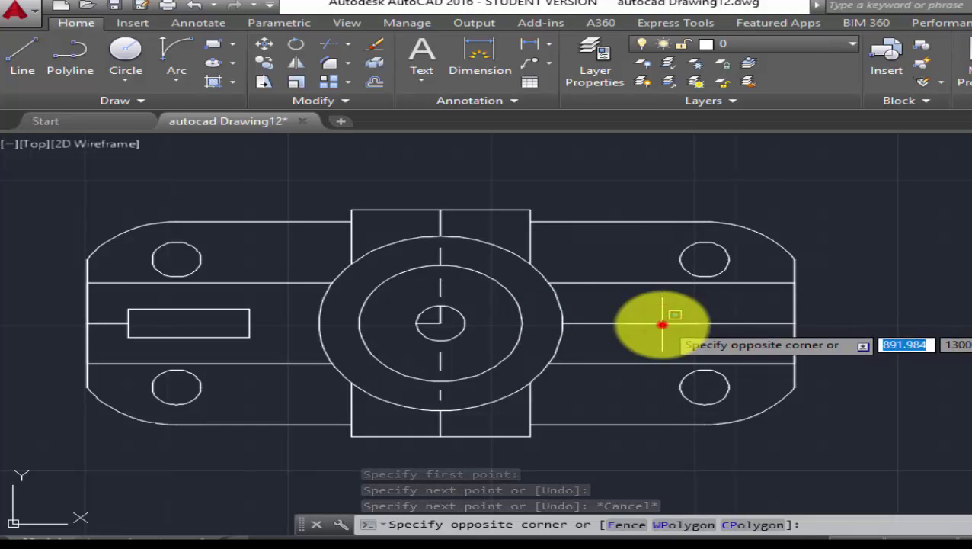
left_click(699, 323)
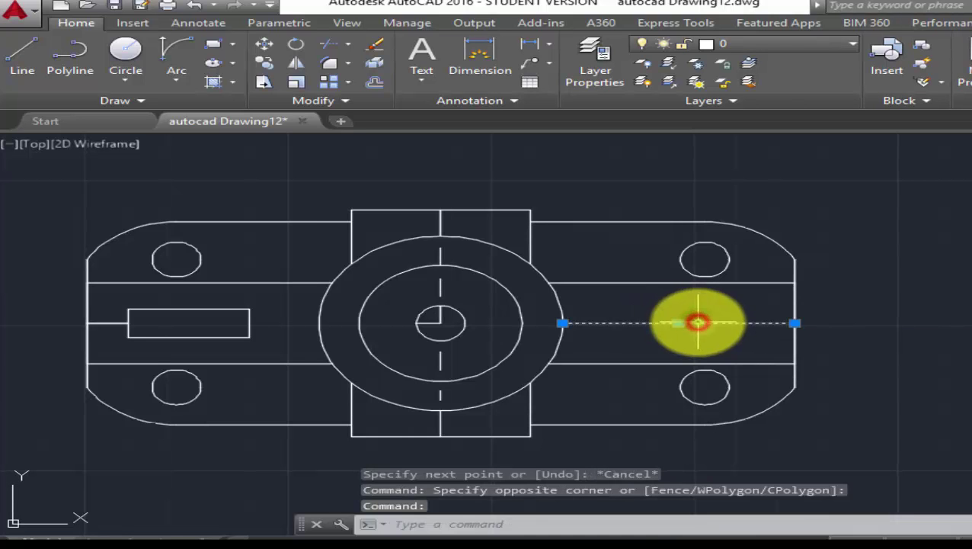
right_click(695, 322)
left_click(749, 276)
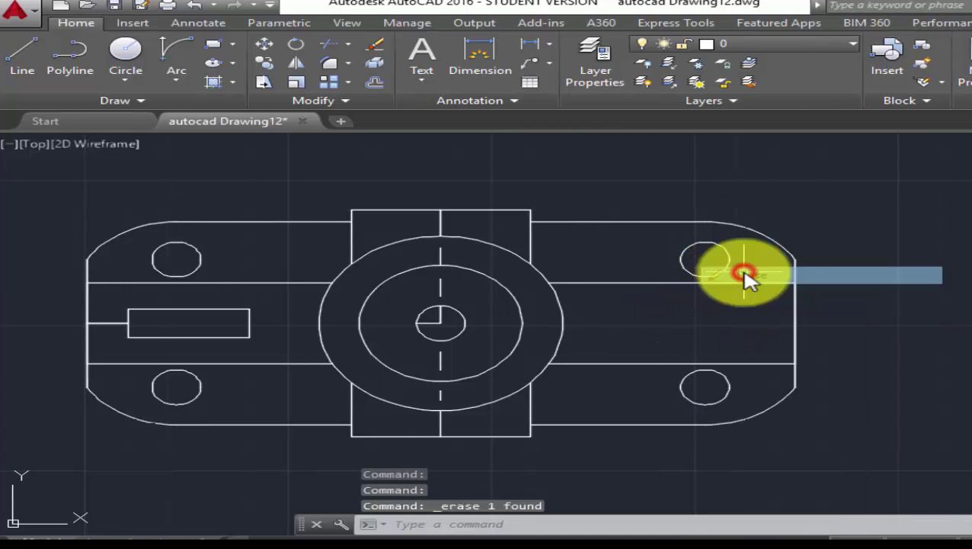
Step: Draw two short dashes along the horizontal centre line inside the slot
left_click(23, 55)
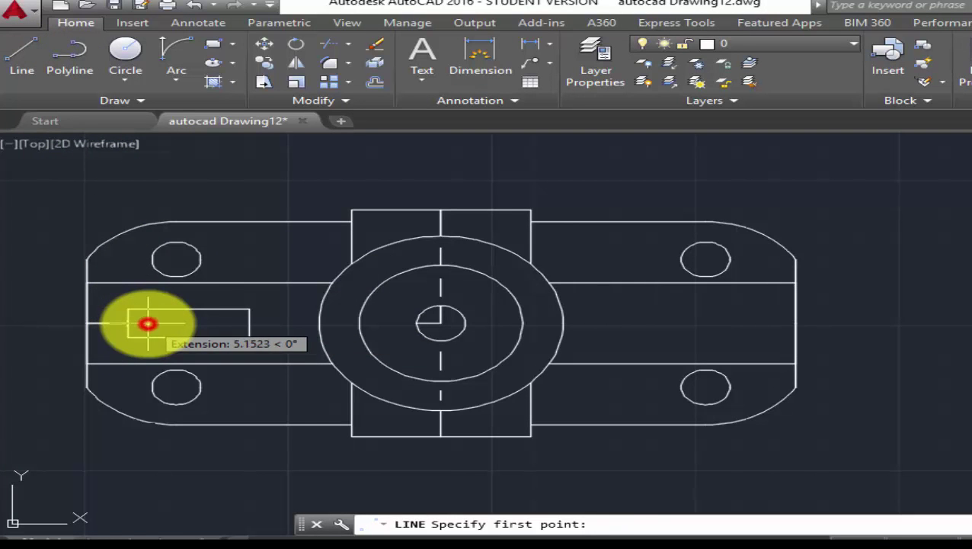
left_click(148, 324)
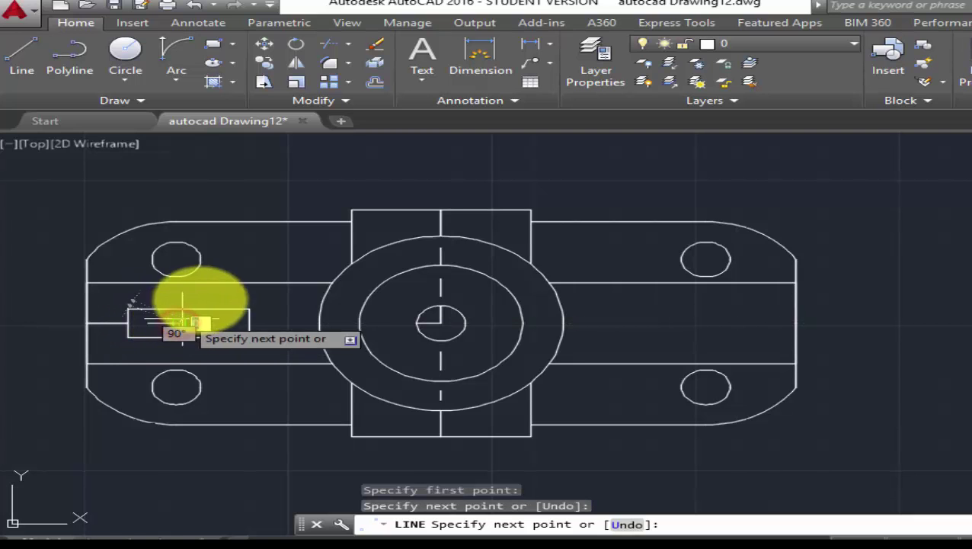
right_click(206, 291)
left_click(231, 317)
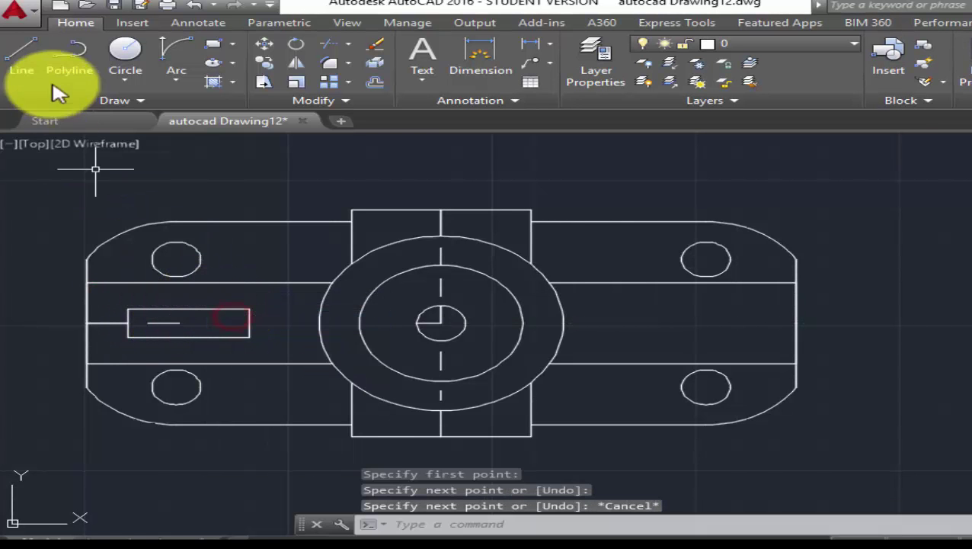
left_click(18, 63)
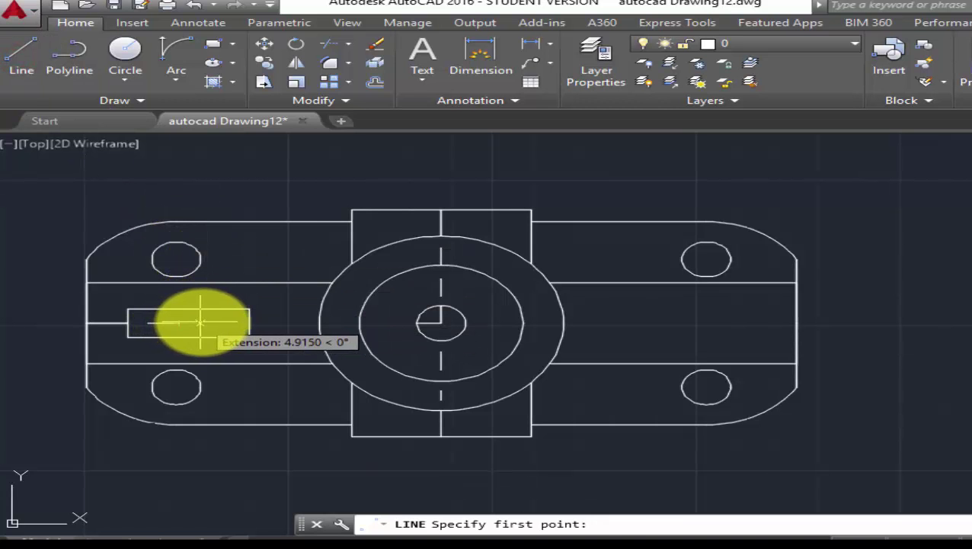
left_click(203, 323)
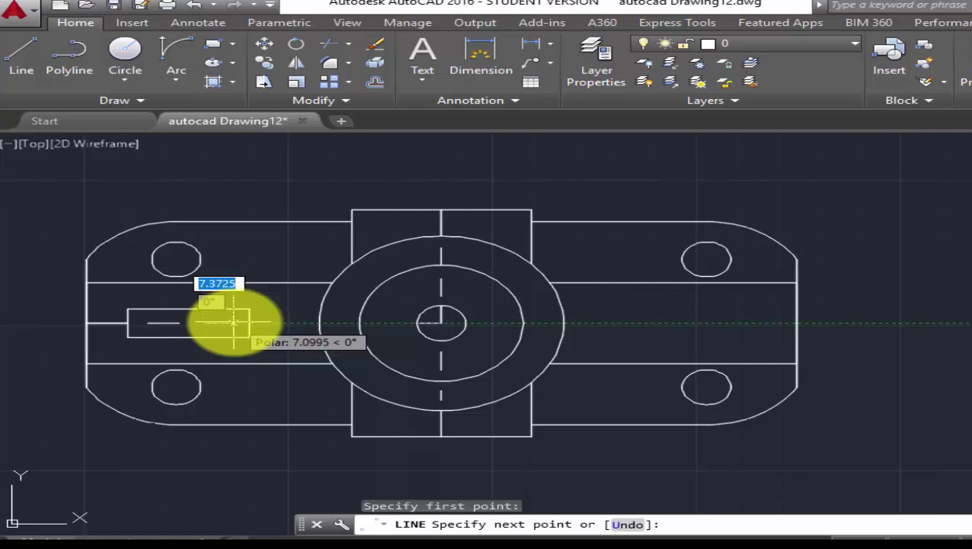
right_click(246, 290)
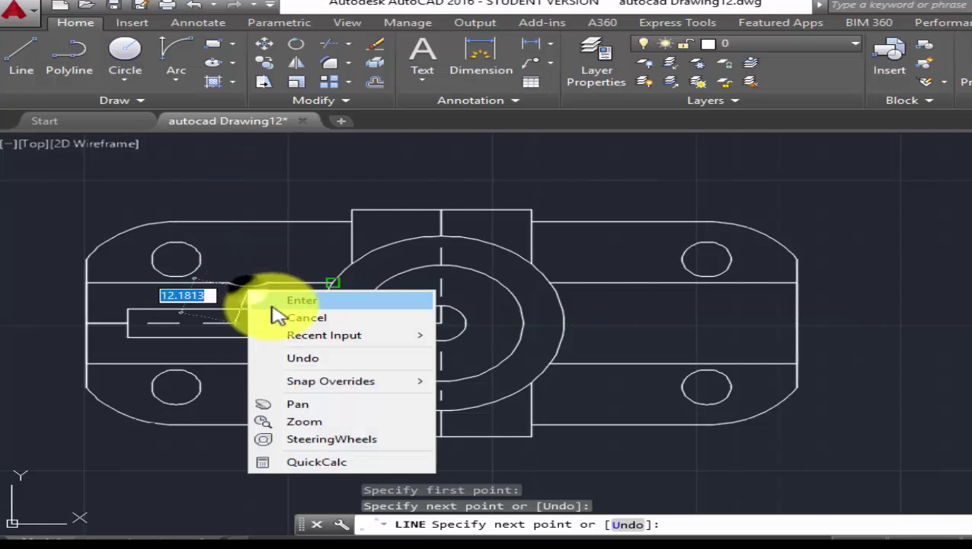
left_click(283, 319)
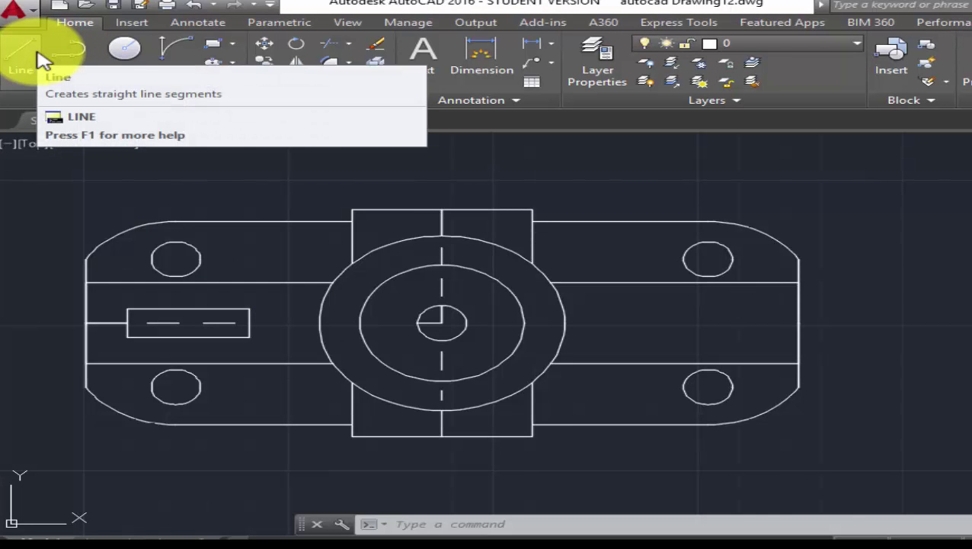
mouse_move(21, 57)
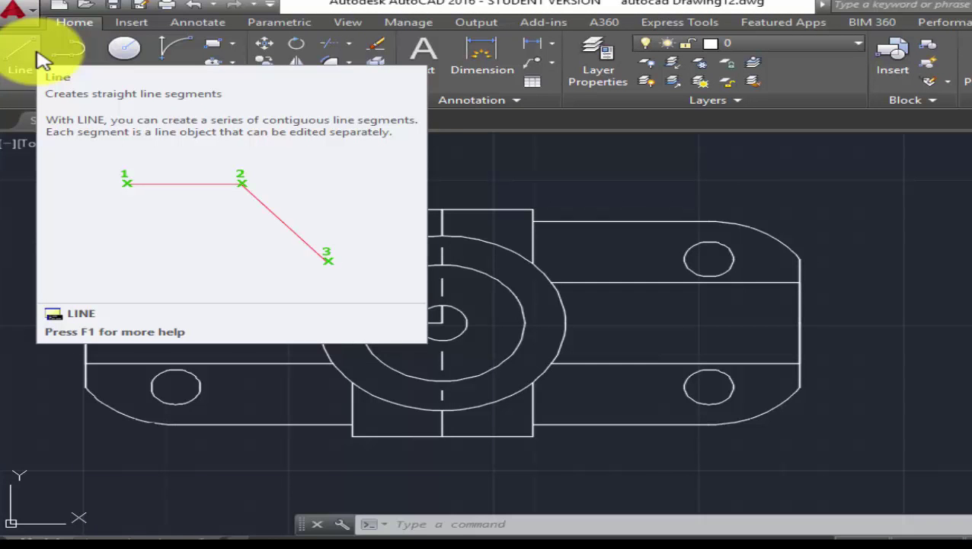
Step: Add two dashes between the slot and the boss's outer ring
left_click(23, 57)
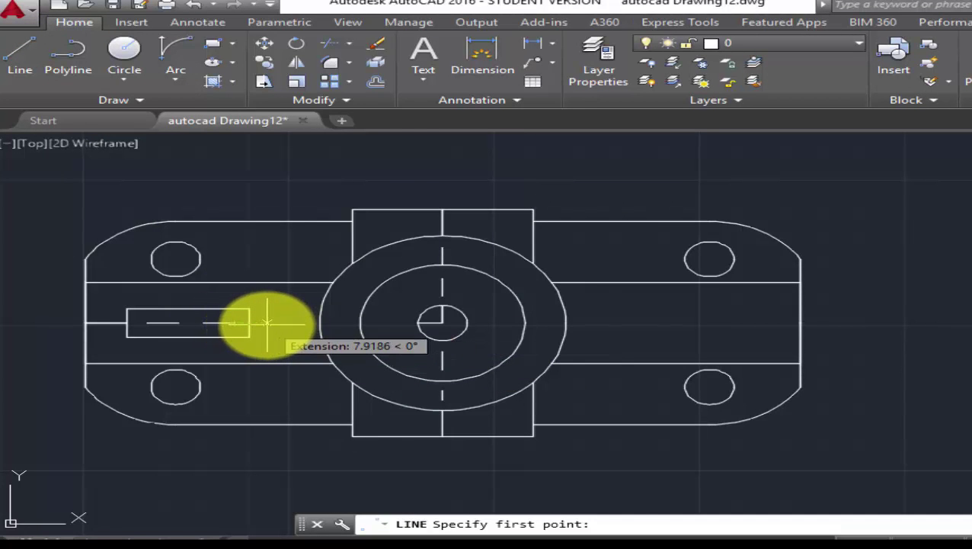
left_click(267, 323)
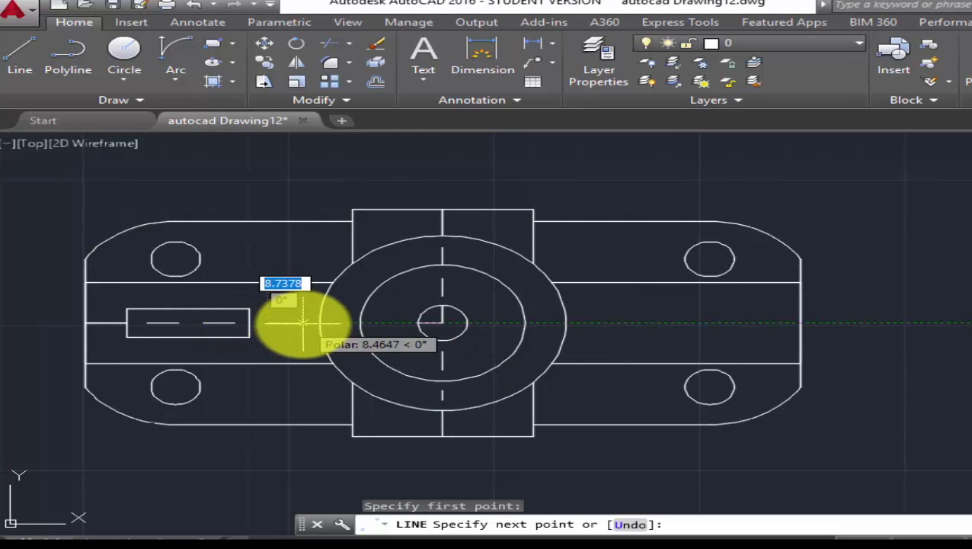
left_click(302, 323)
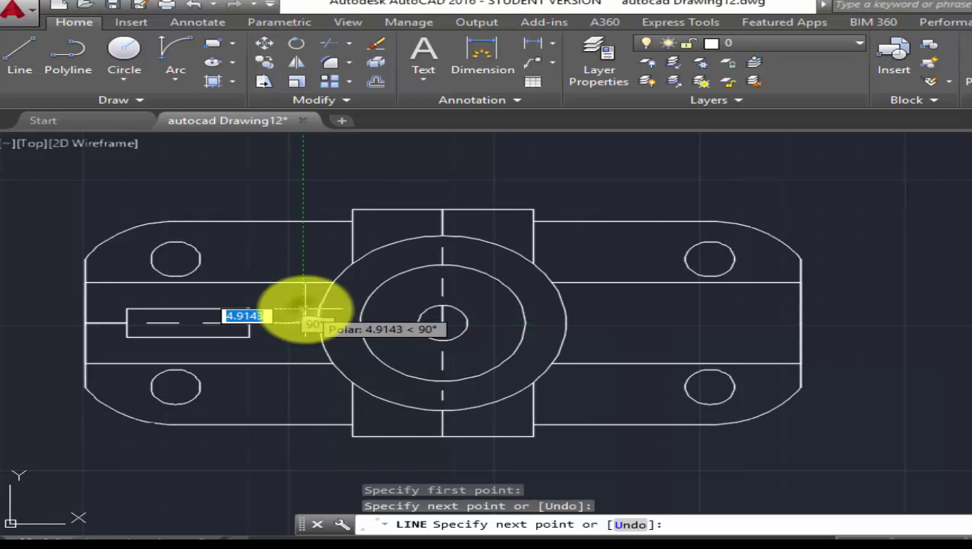
right_click(333, 324)
left_click(336, 337)
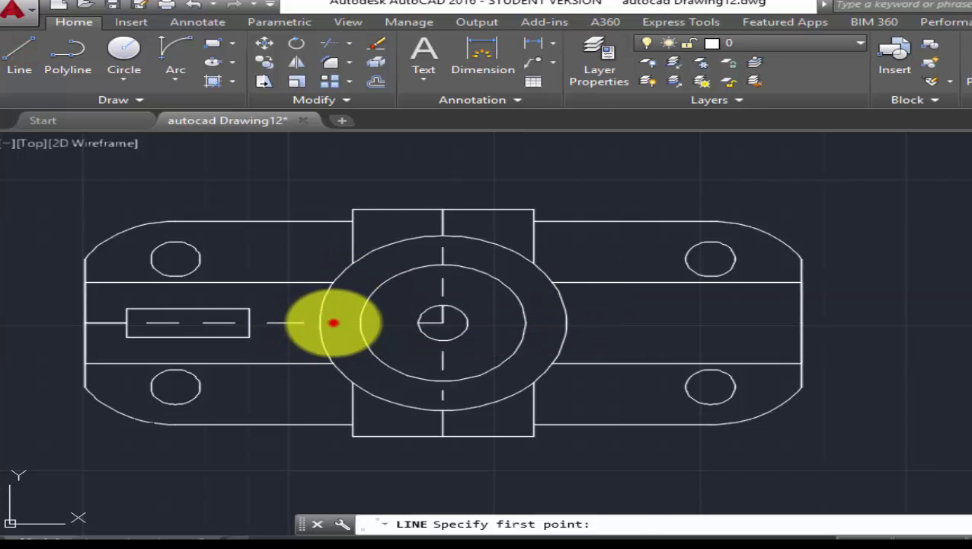
left_click(321, 323)
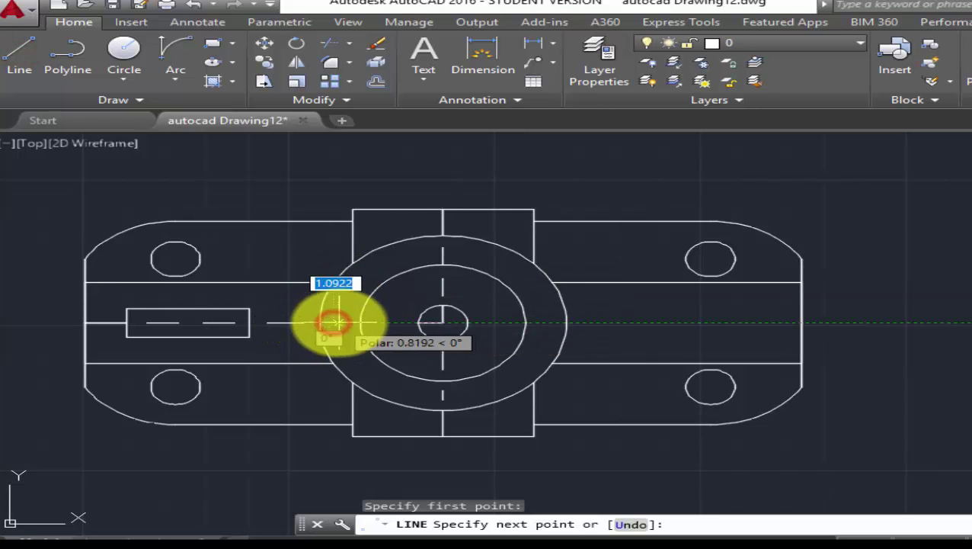
left_click(379, 323)
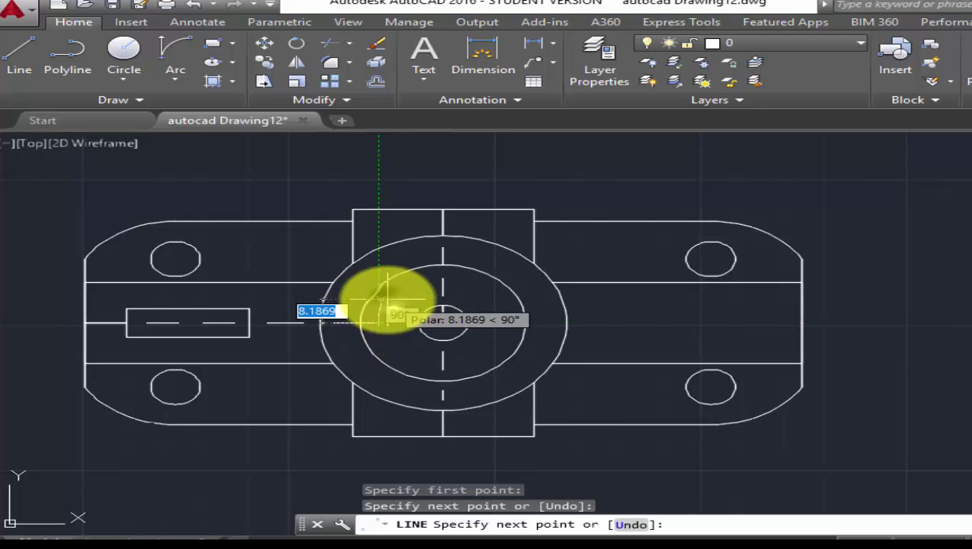
right_click(389, 303)
left_click(415, 327)
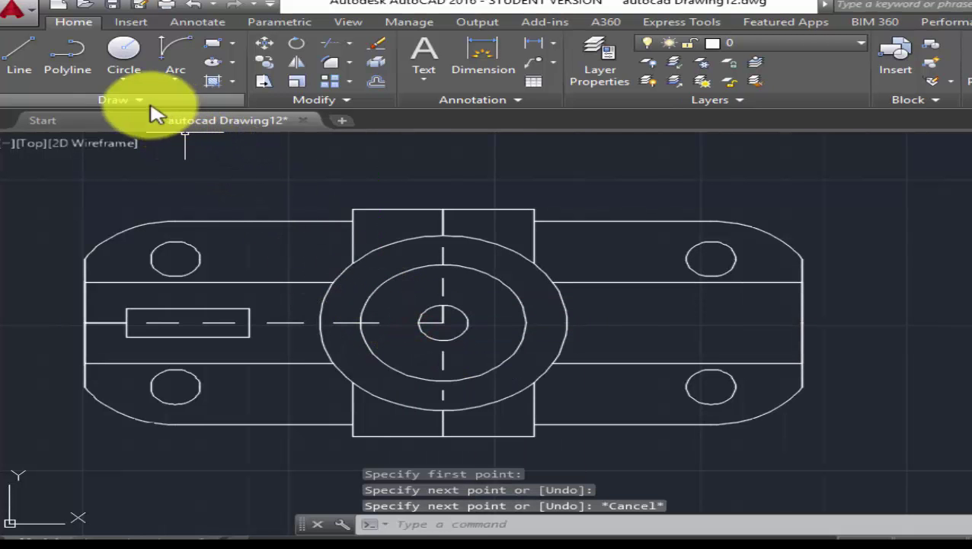
Step: Draw a 14-unit line rightward from the bore centre along the horizontal axis
left_click(14, 52)
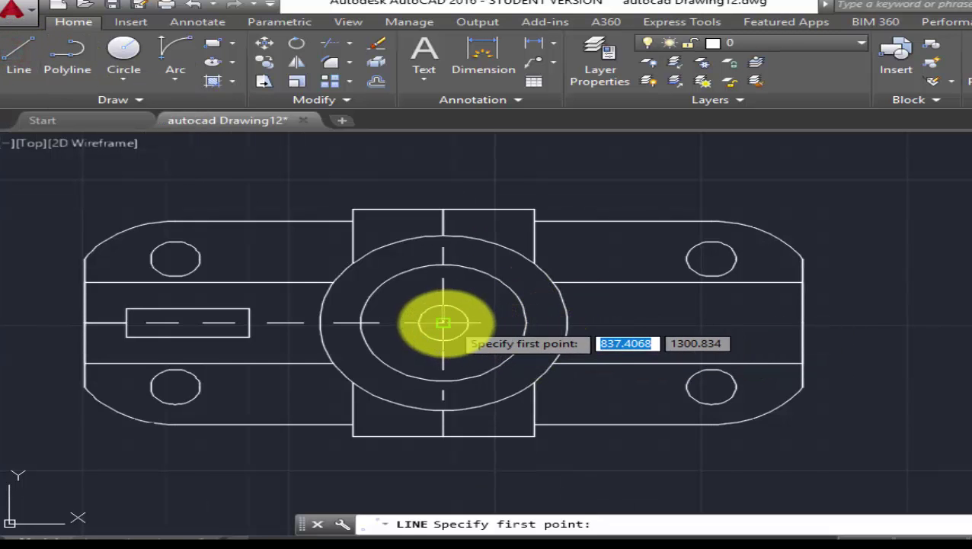
left_click(471, 323)
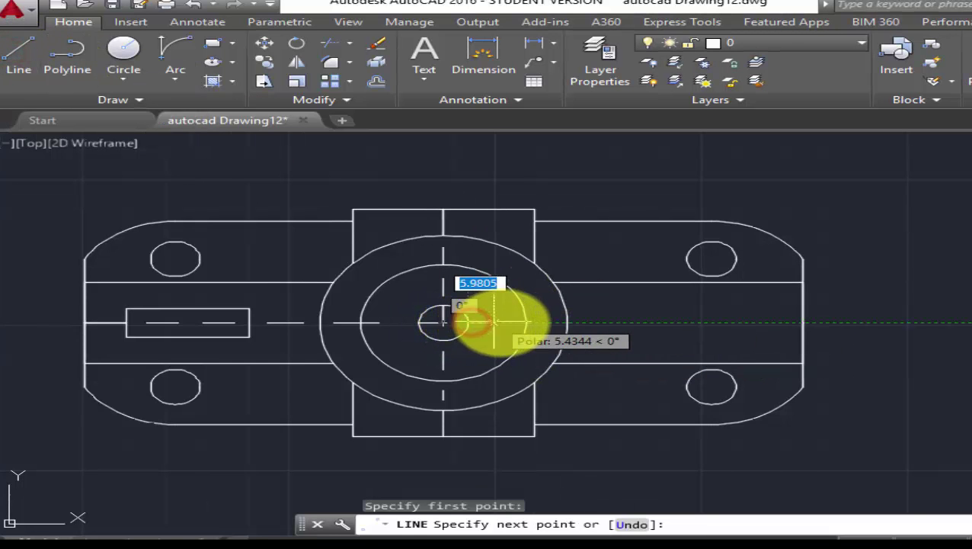
key("Return")
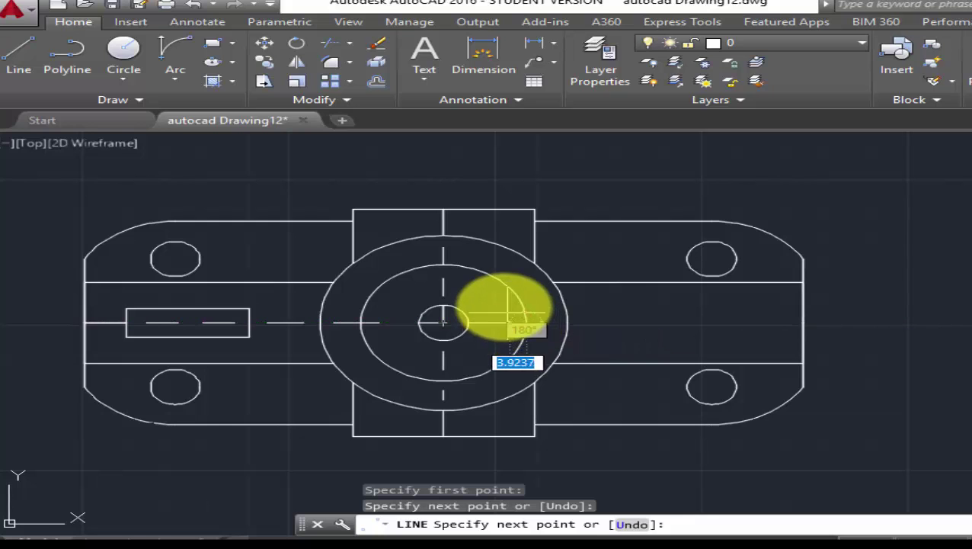
key("Escape")
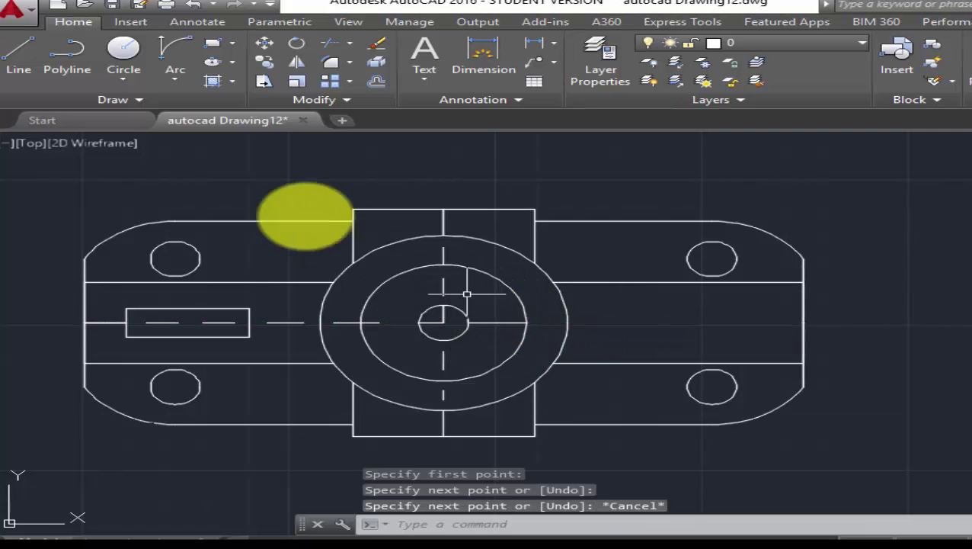
Step: Add dashes beyond the inner ring and just right of the boss's outer circle
left_click(18, 55)
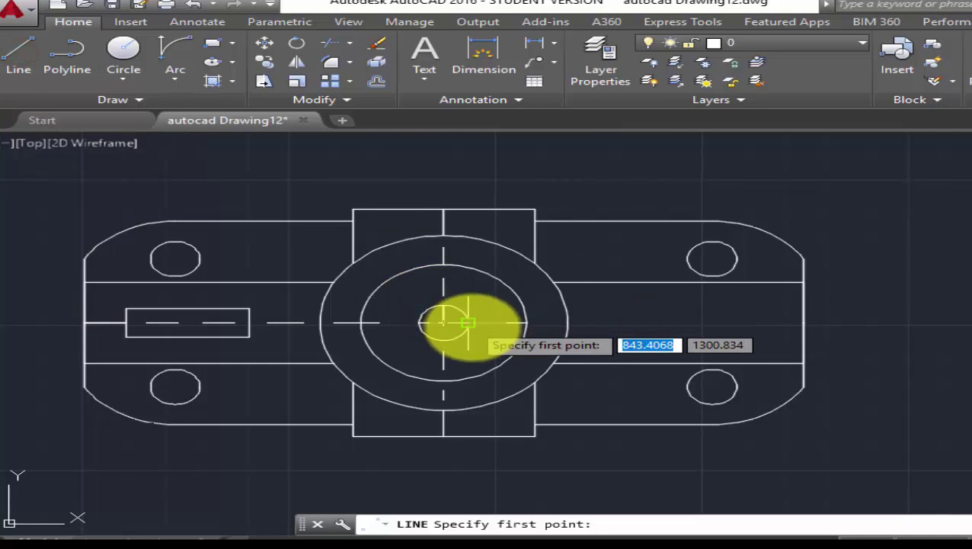
left_click(540, 322)
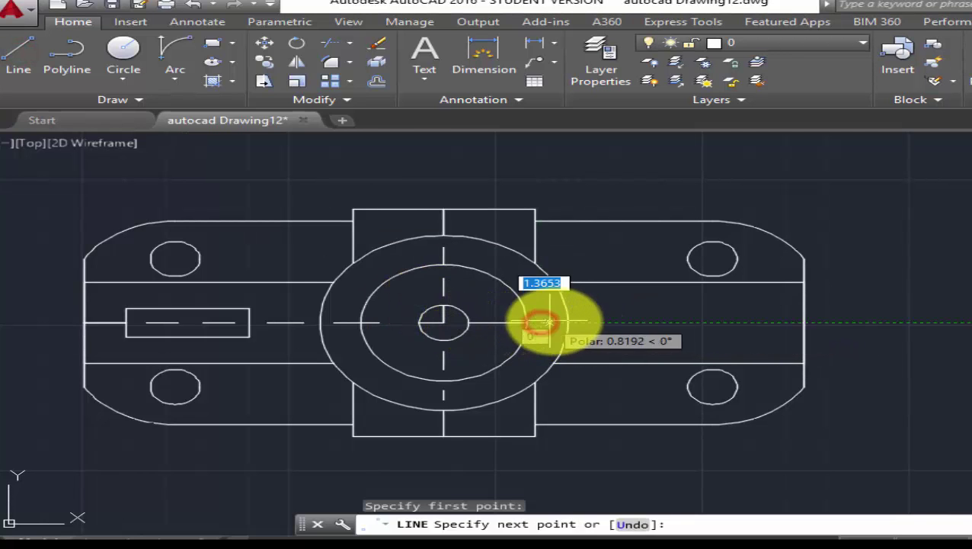
left_click(568, 322)
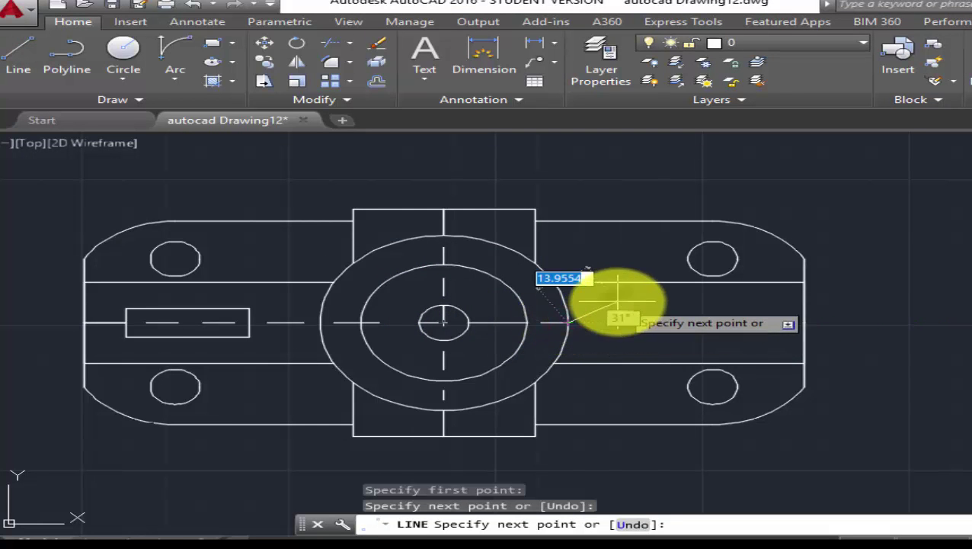
right_click(617, 304)
left_click(659, 330)
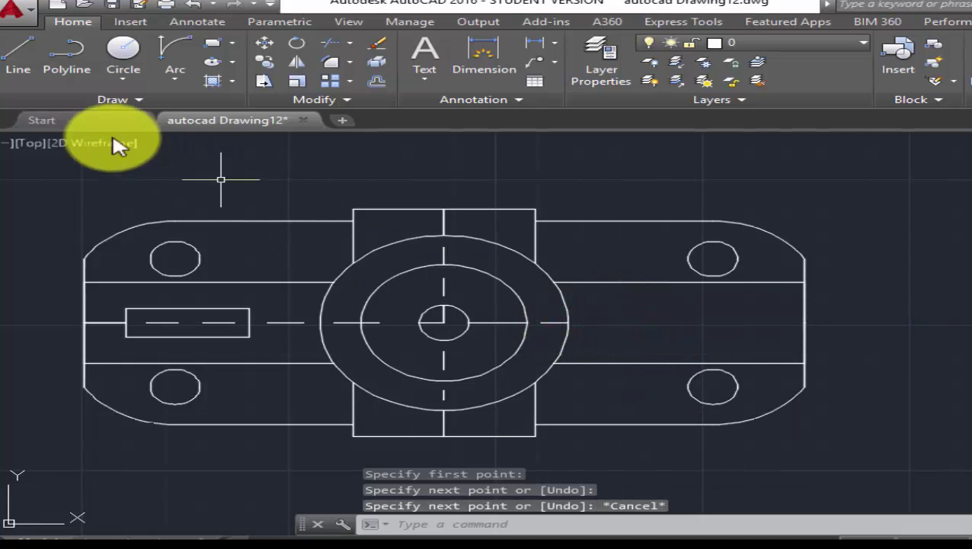
left_click(27, 72)
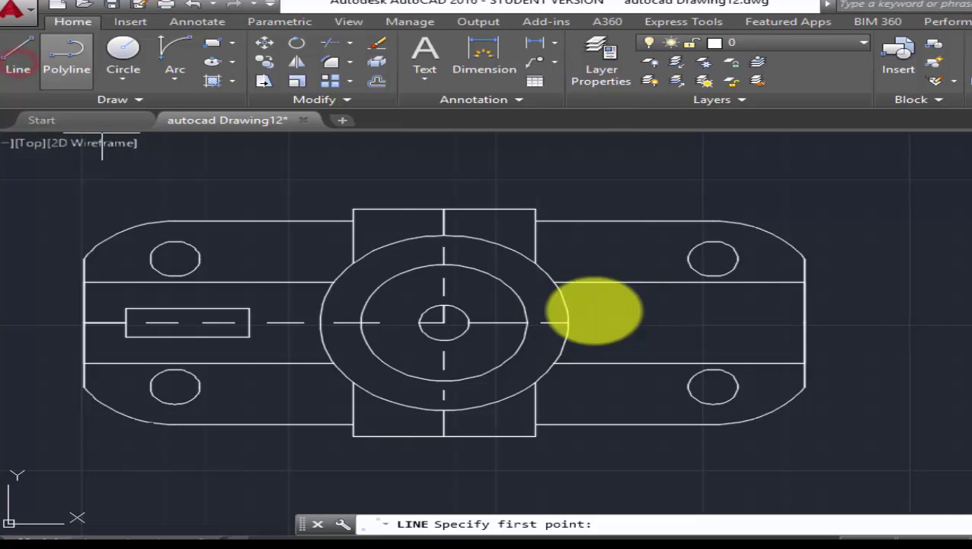
left_click(584, 323)
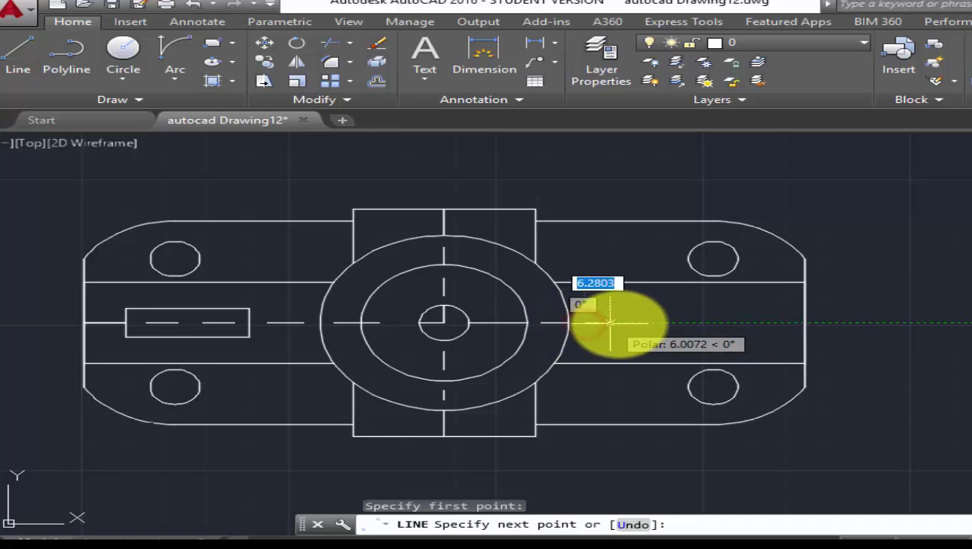
right_click(626, 307)
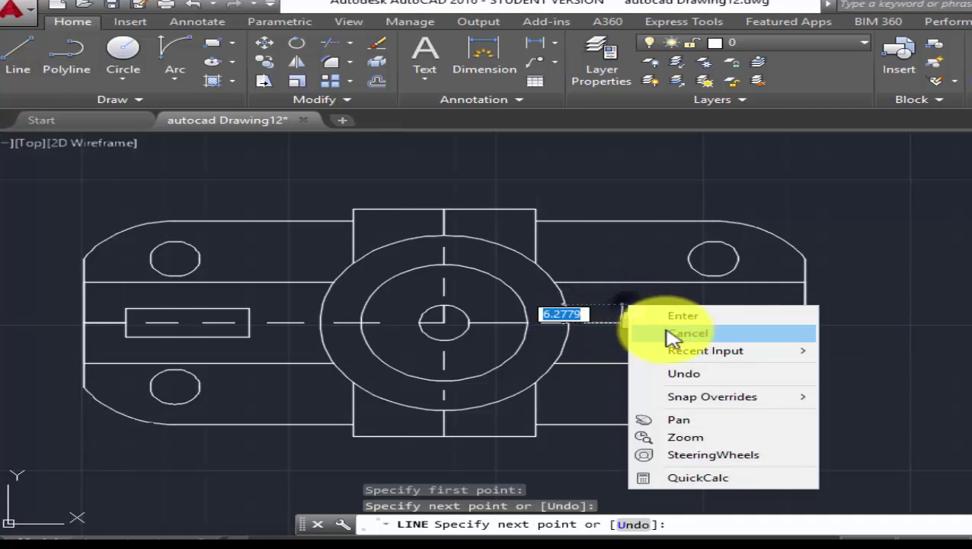
left_click(667, 333)
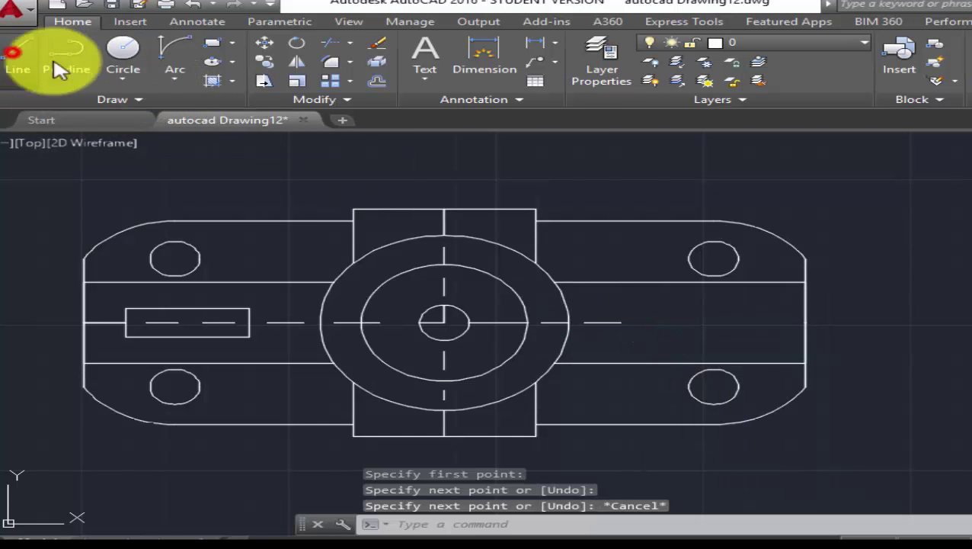
Step: Draw the next dash rightward along the horizontal centre line, discarding an unwanted attempt
left_click(17, 55)
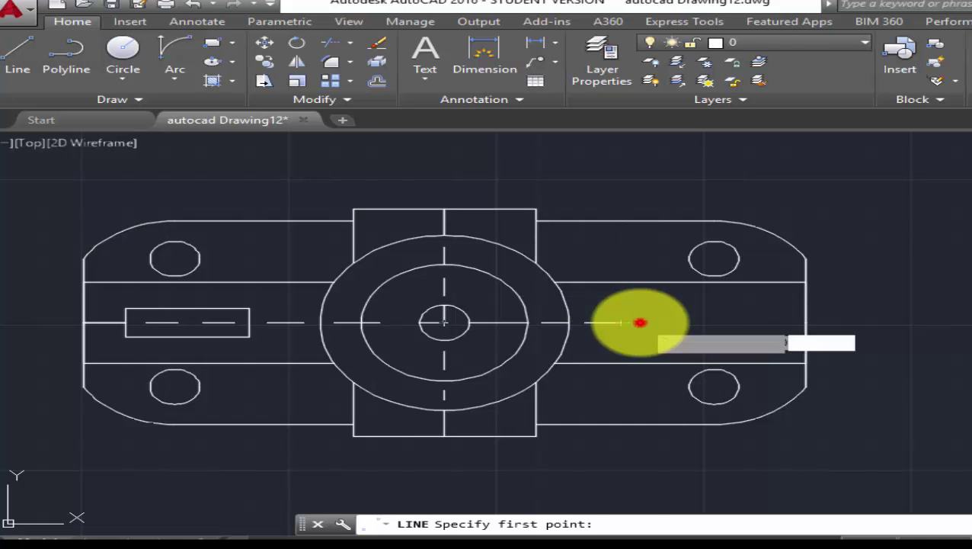
left_click(639, 322)
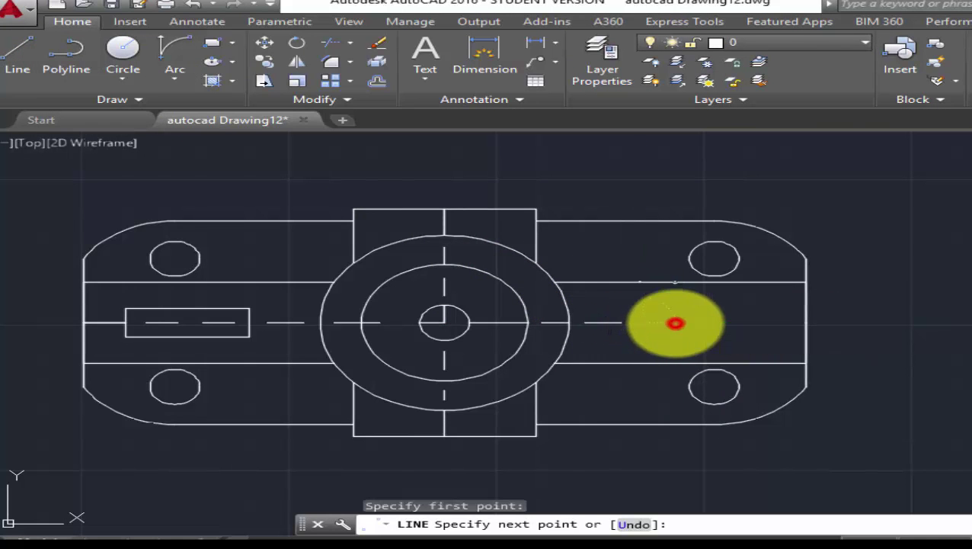
left_click(675, 323)
right_click(684, 299)
left_click(720, 329)
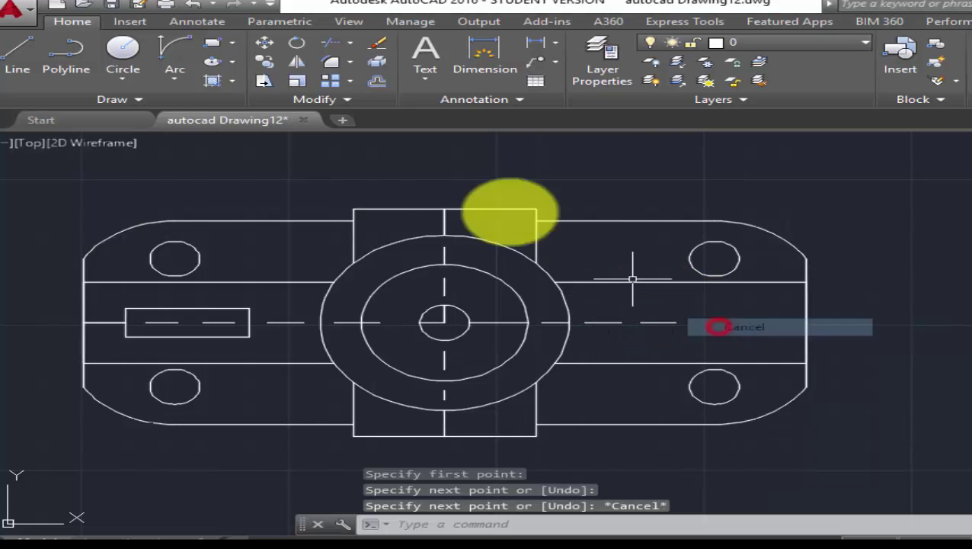
left_click(18, 55)
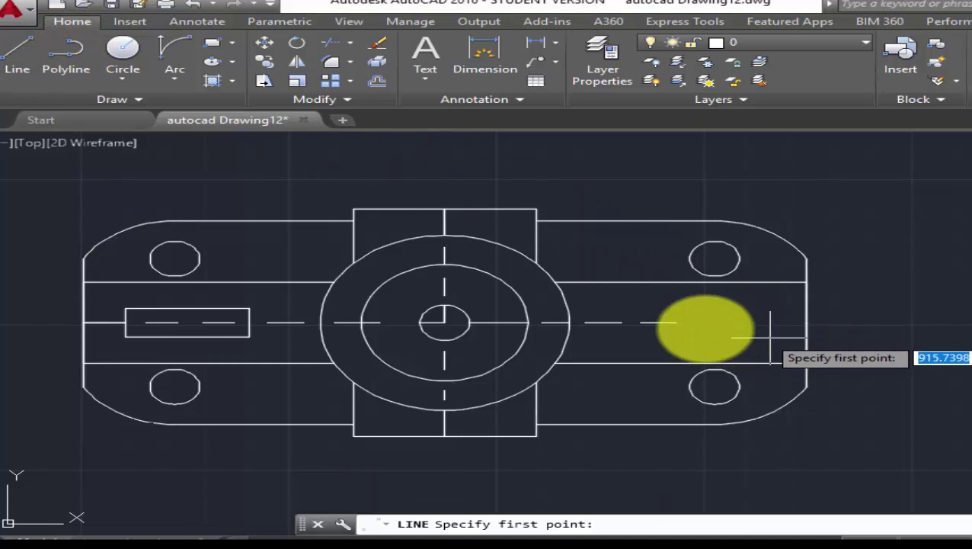
left_click(691, 323)
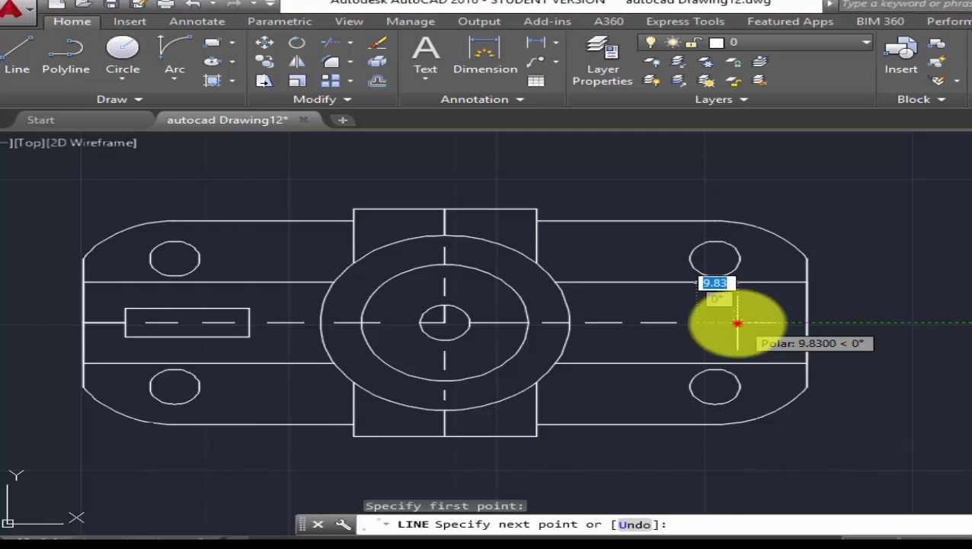
right_click(739, 305)
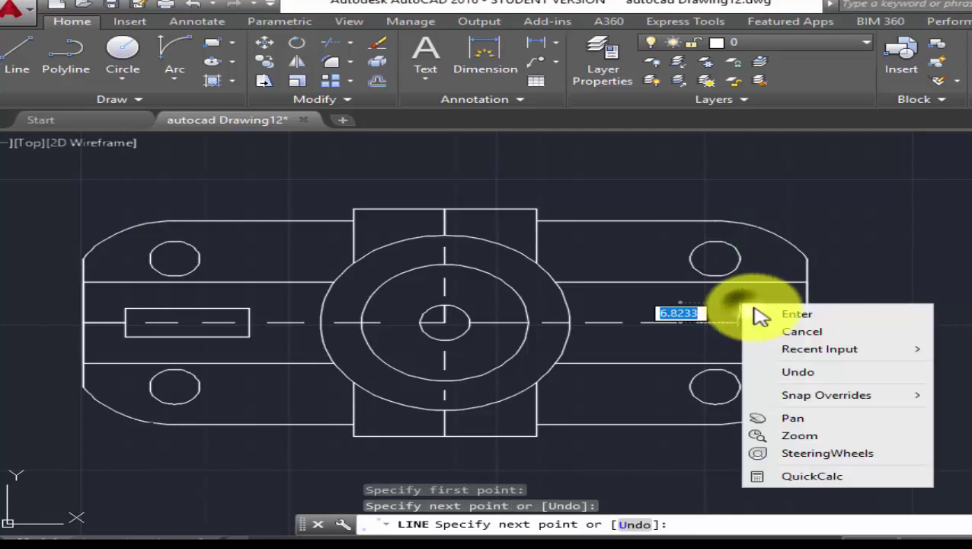
left_click(792, 333)
Step: Add a final dash near the plate's right rounded end
left_click(17, 54)
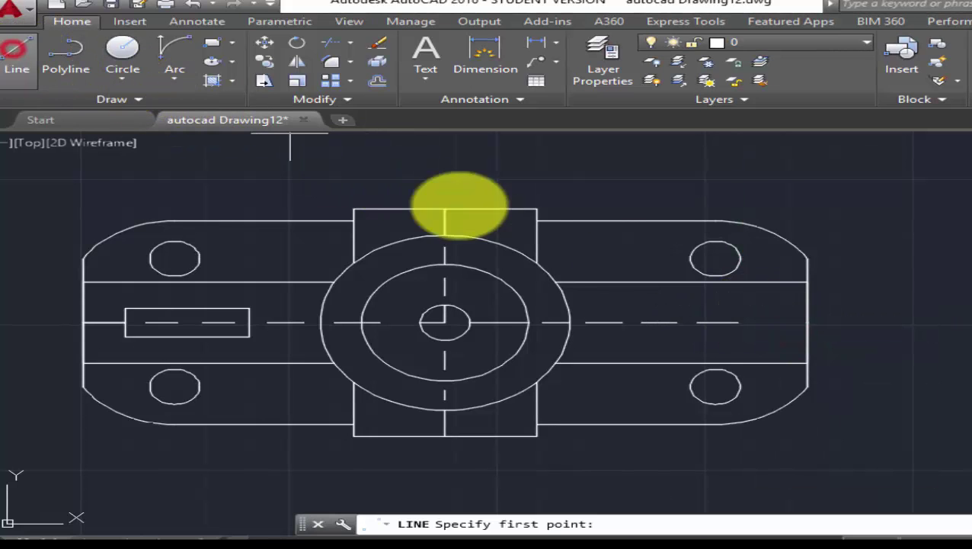
left_click(737, 323)
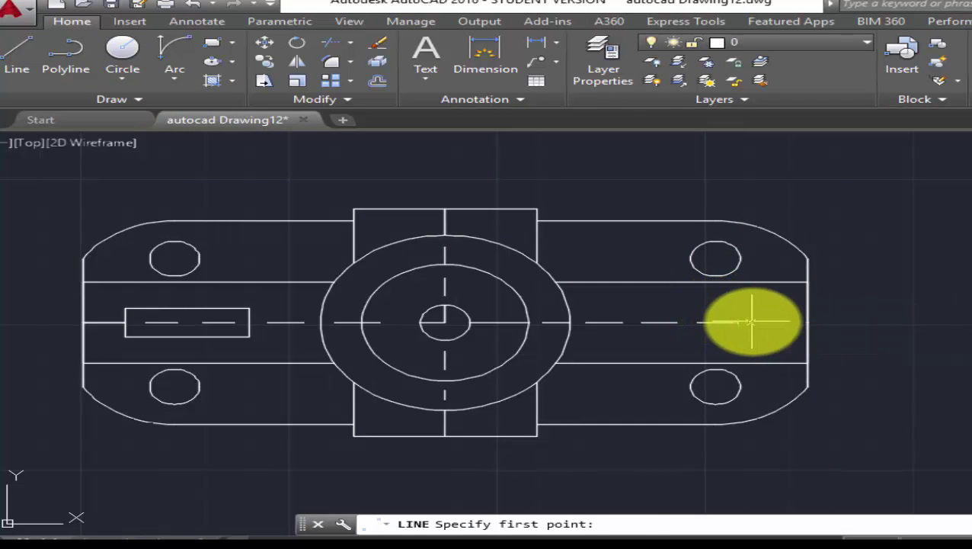
left_click(754, 323)
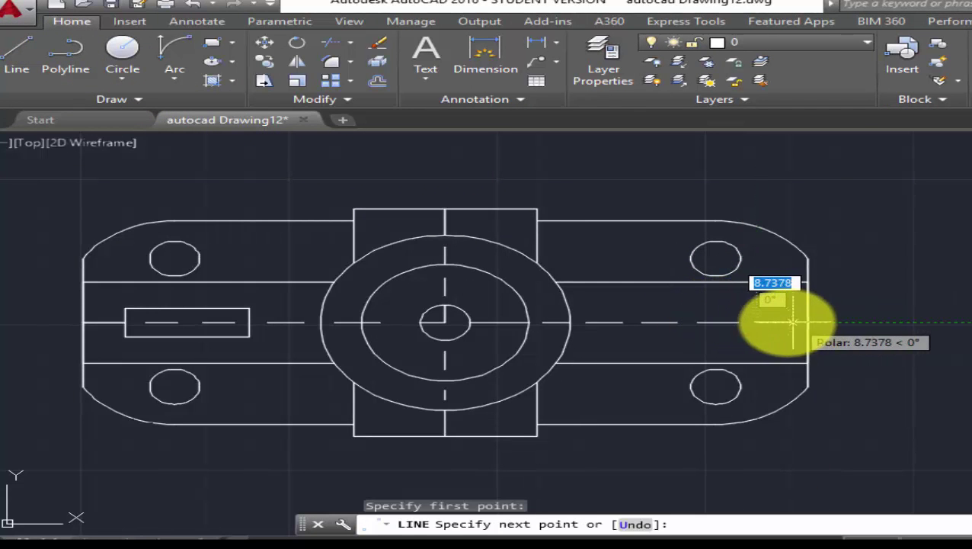
left_click(785, 323)
right_click(782, 298)
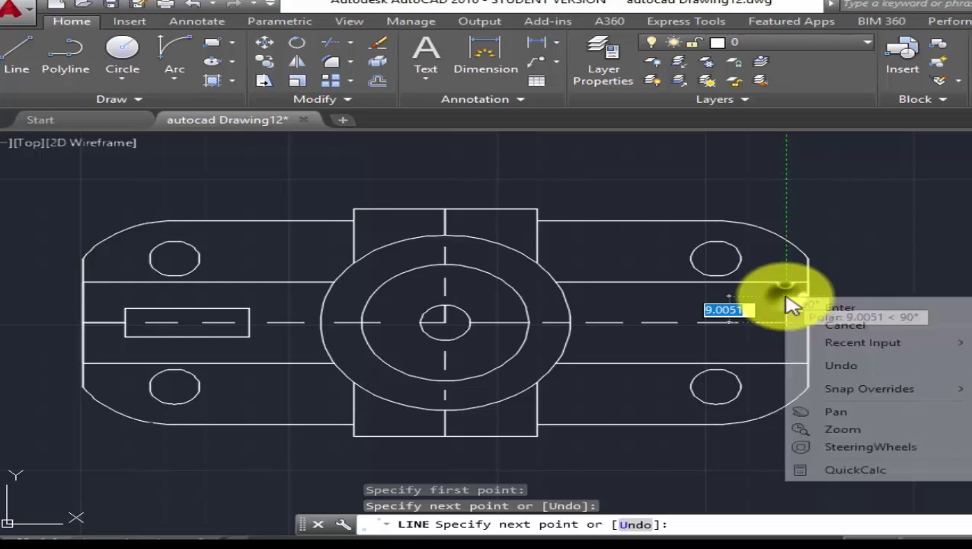
left_click(844, 325)
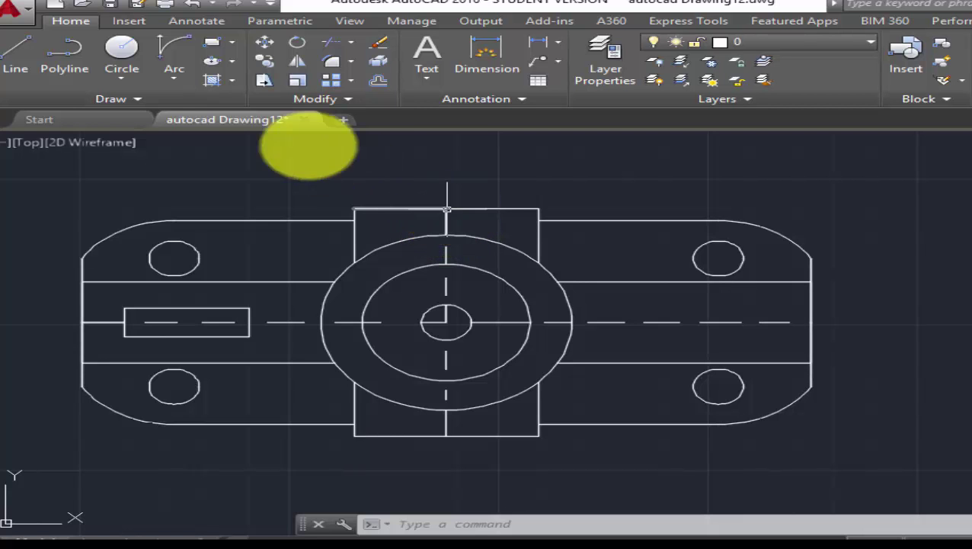
Step: Try a 28-unit tracked line from the boss top, then undo and cancel it
left_click(17, 50)
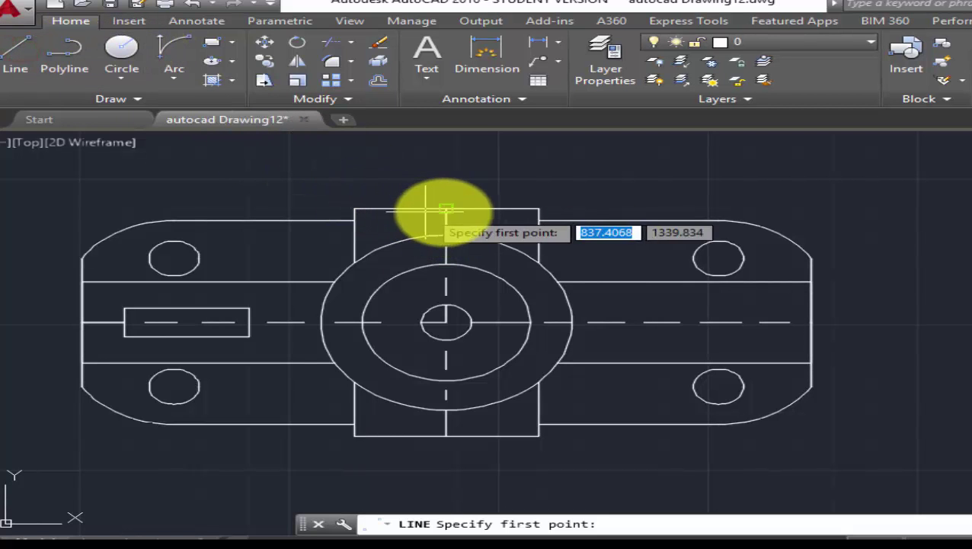
left_click(445, 210)
type("28")
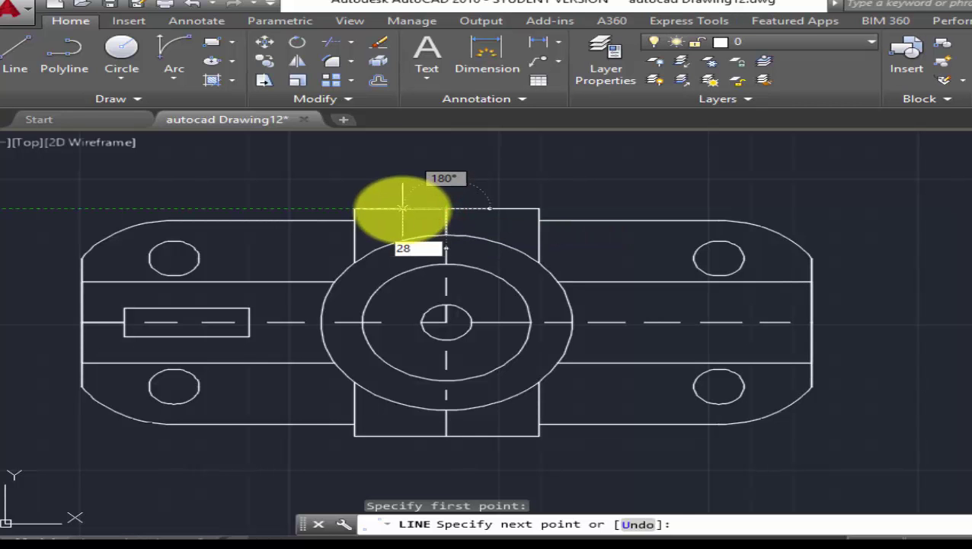
key("Return")
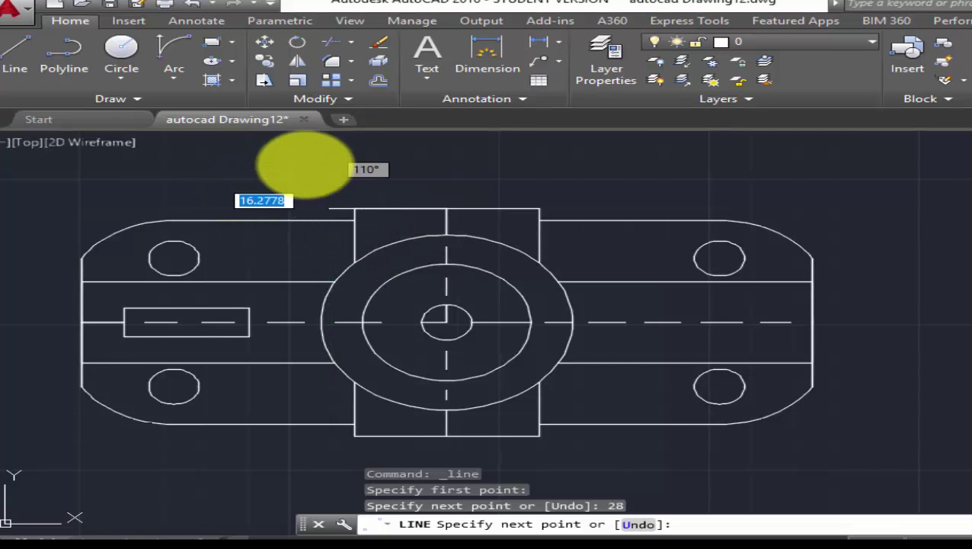
key("ctrl+z")
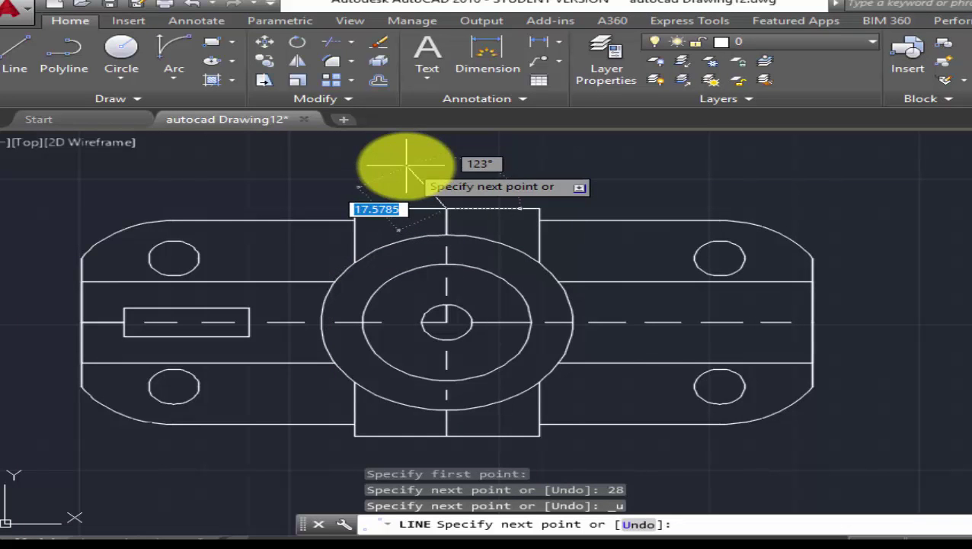
right_click(406, 164)
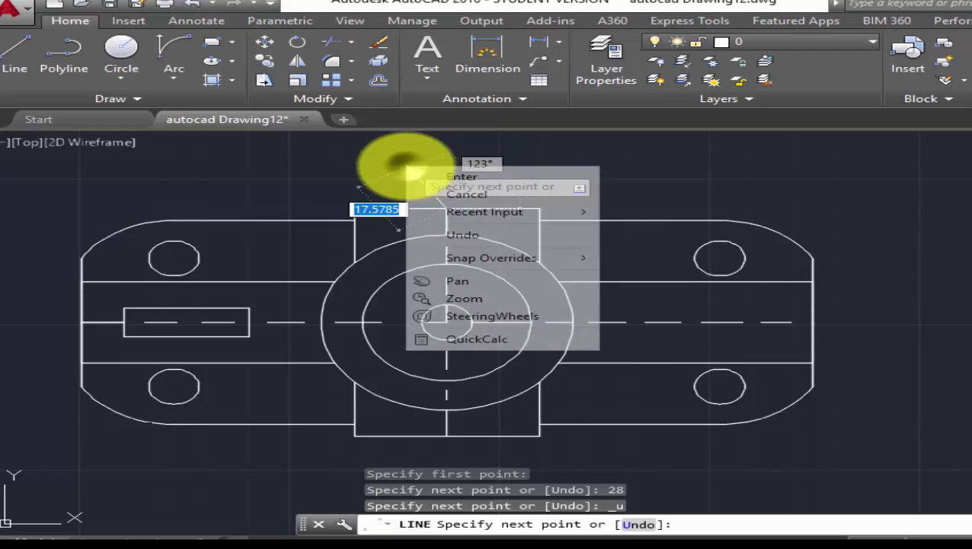
left_click(480, 195)
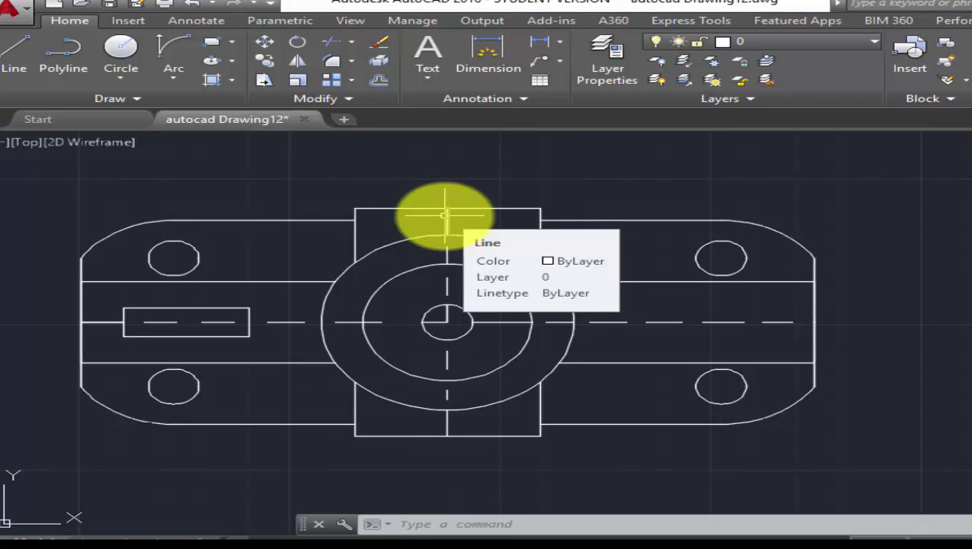
Step: Draw the first dash 14 units left of the boss centre, just below the top edge
left_click(17, 50)
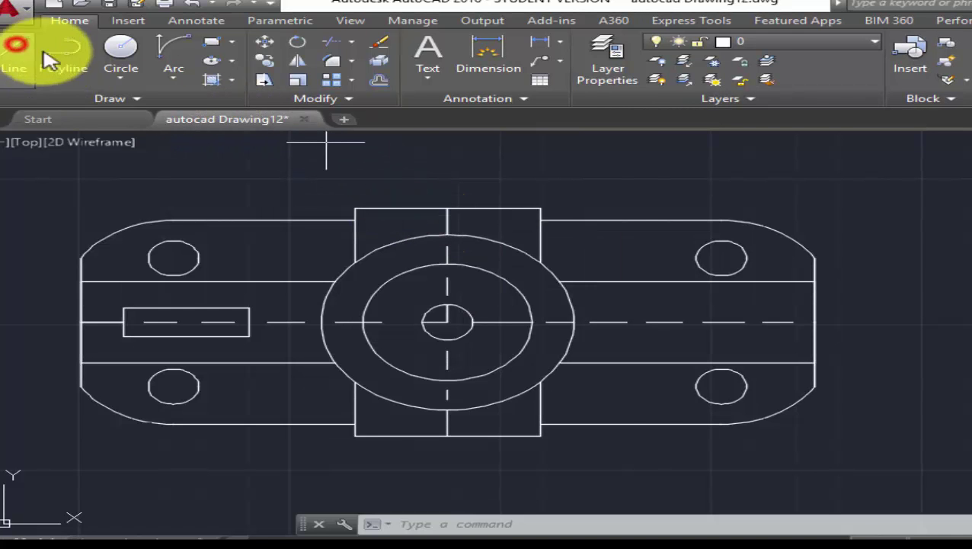
left_click(447, 207)
type("14")
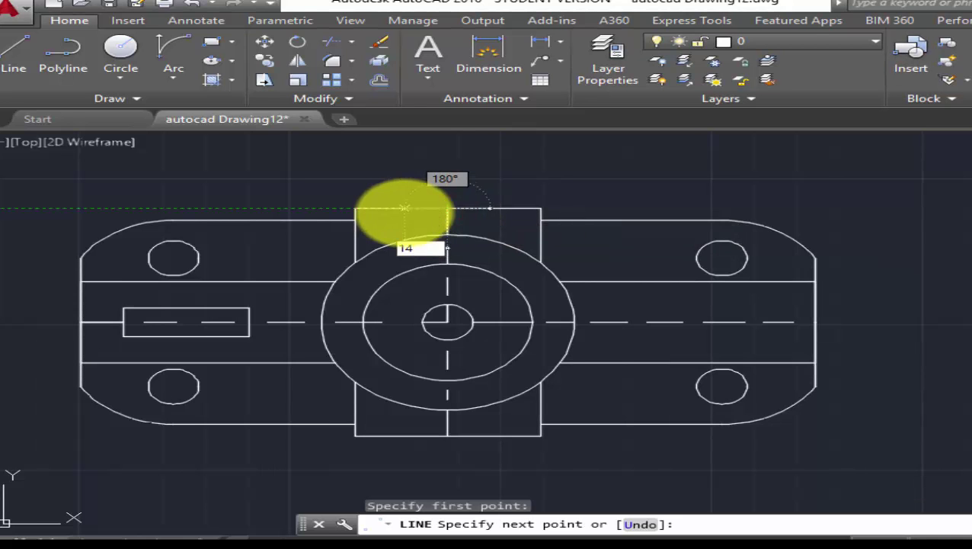
key("Return")
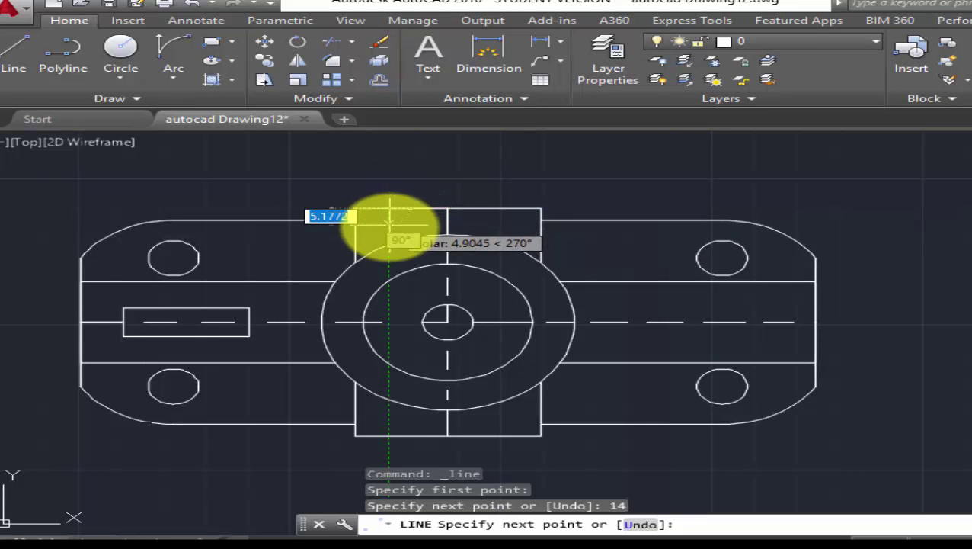
left_click(388, 227)
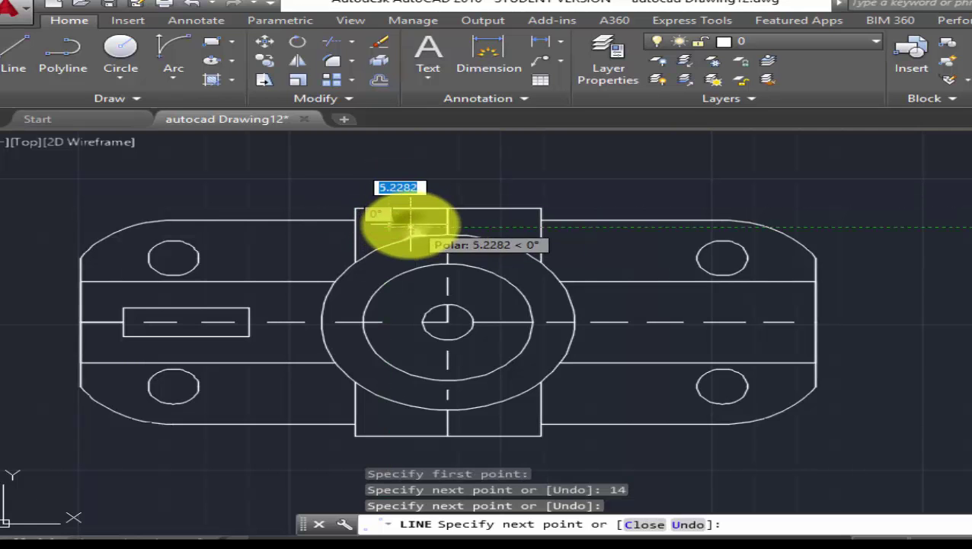
right_click(412, 225)
left_click(442, 252)
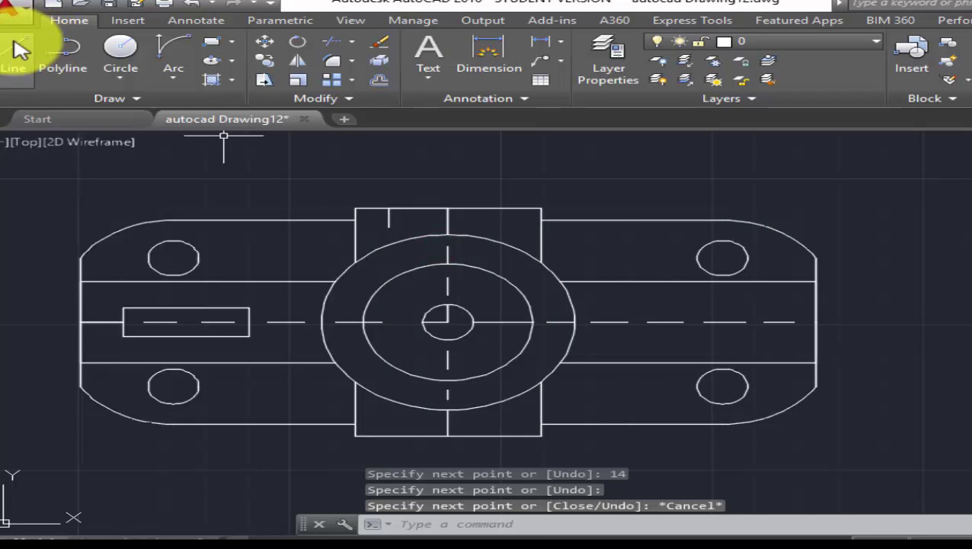
Step: Continue short dashes down the left vertical line to the horizontal centre line
left_click(16, 51)
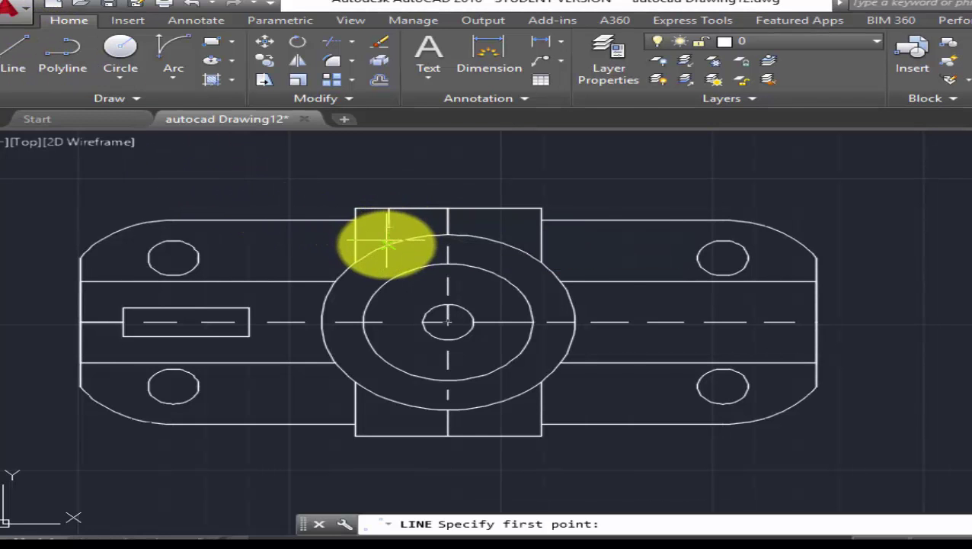
left_click(388, 244)
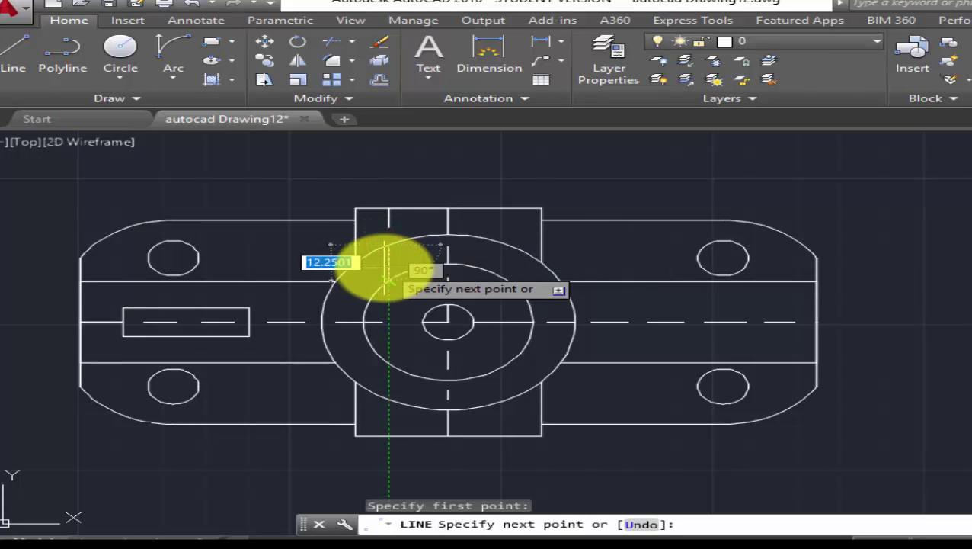
left_click(388, 261)
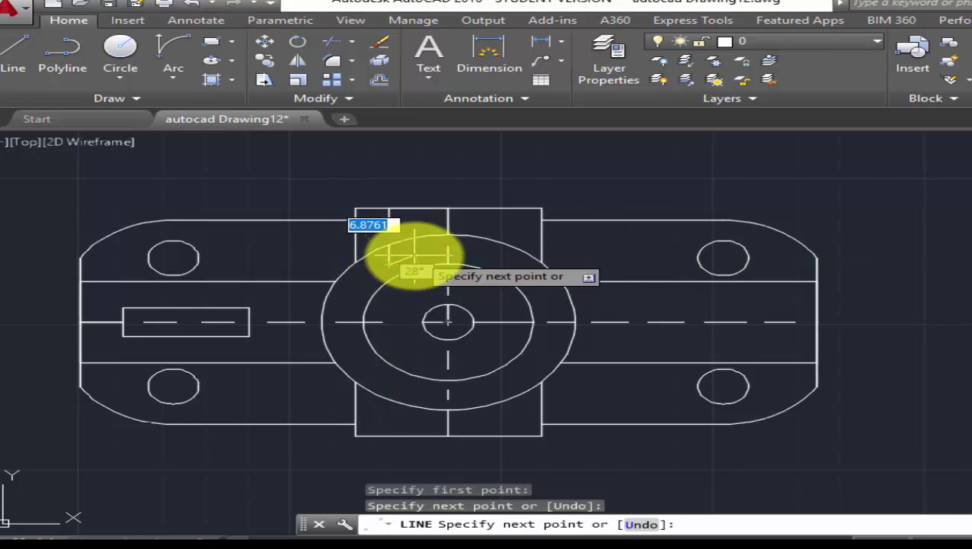
right_click(412, 251)
left_click(431, 280)
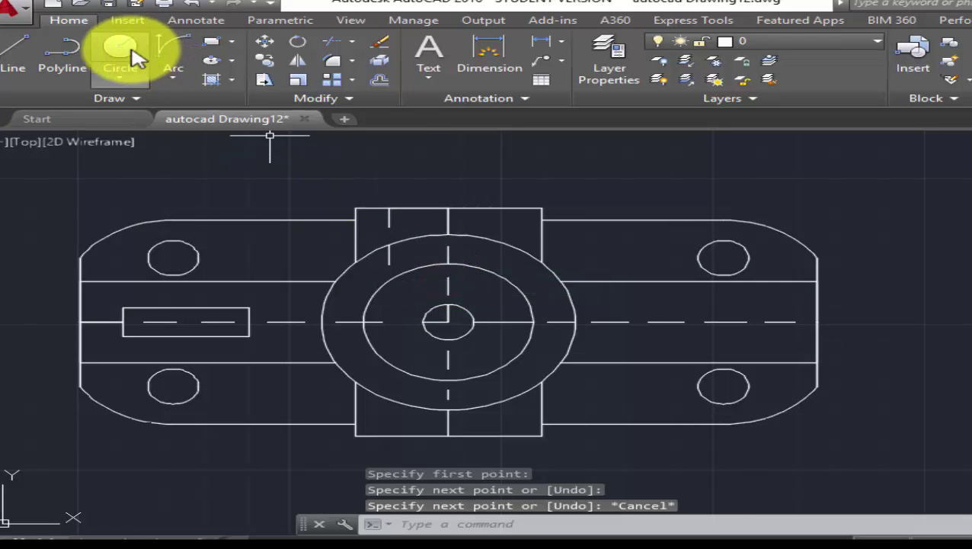
left_click(16, 46)
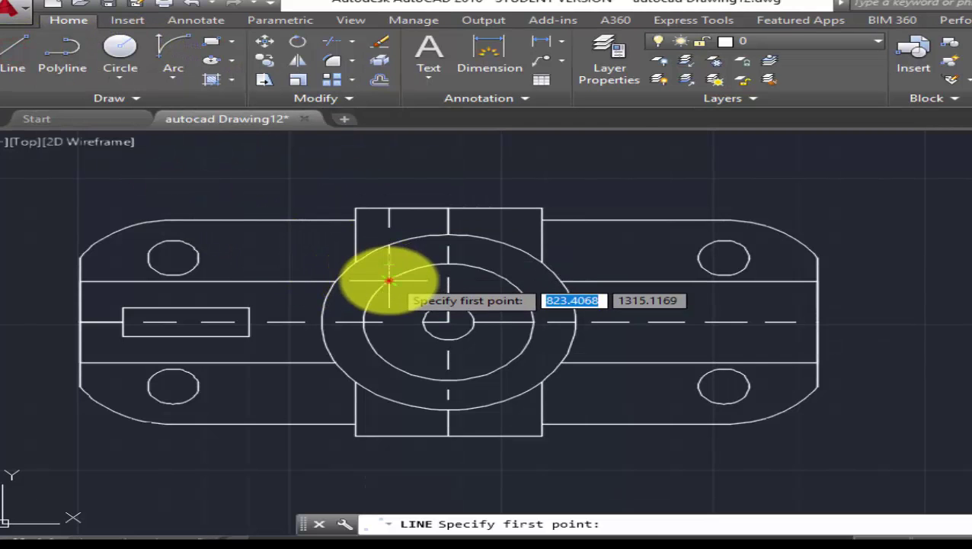
left_click(388, 281)
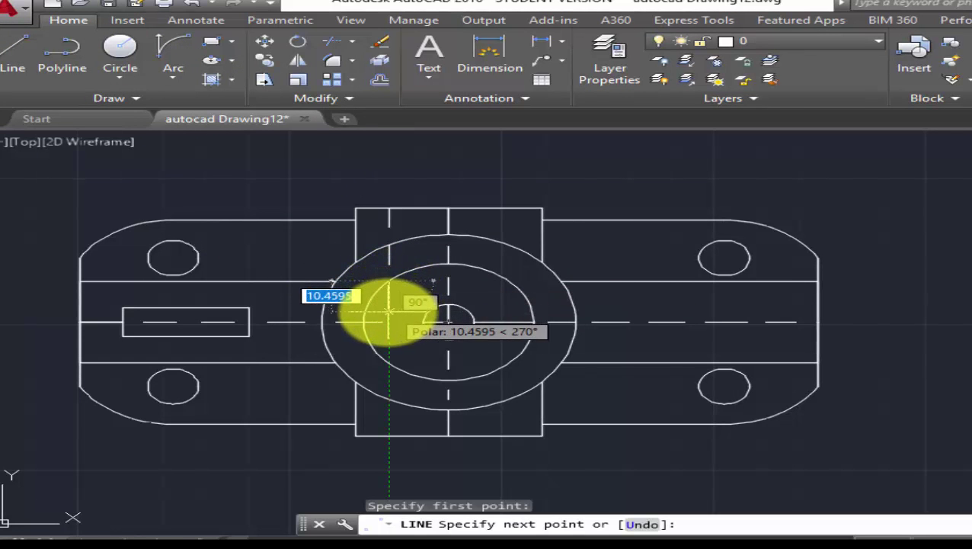
right_click(403, 299)
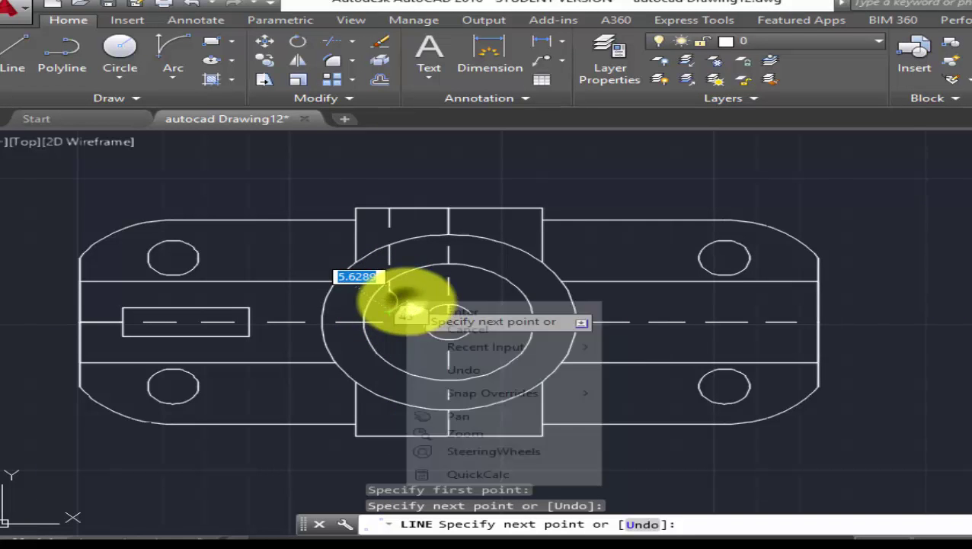
left_click(432, 330)
left_click(15, 61)
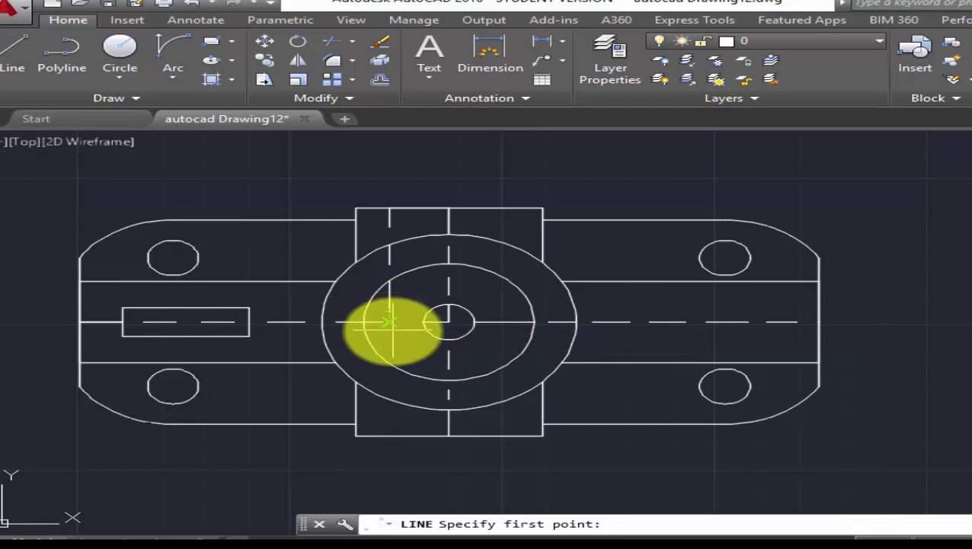
left_click(389, 334)
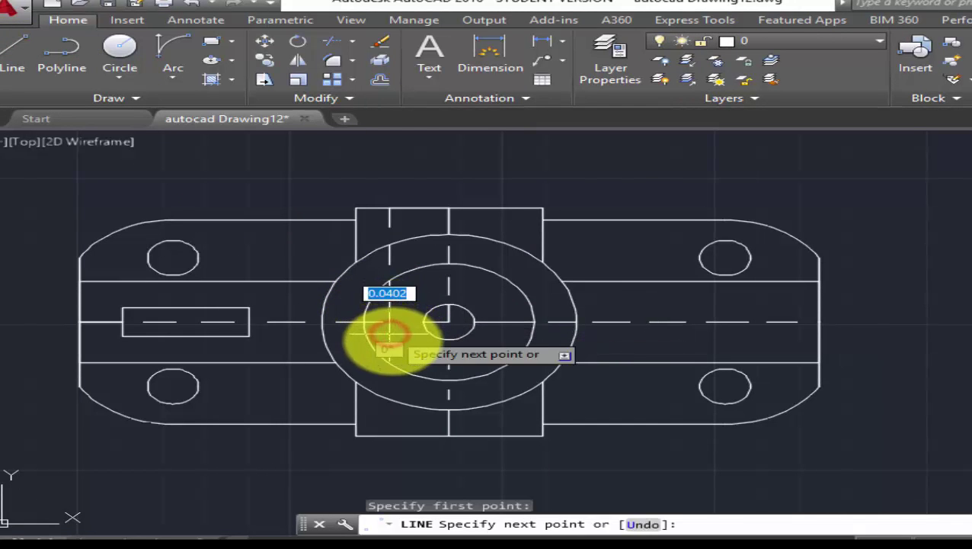
right_click(419, 356)
left_click(473, 382)
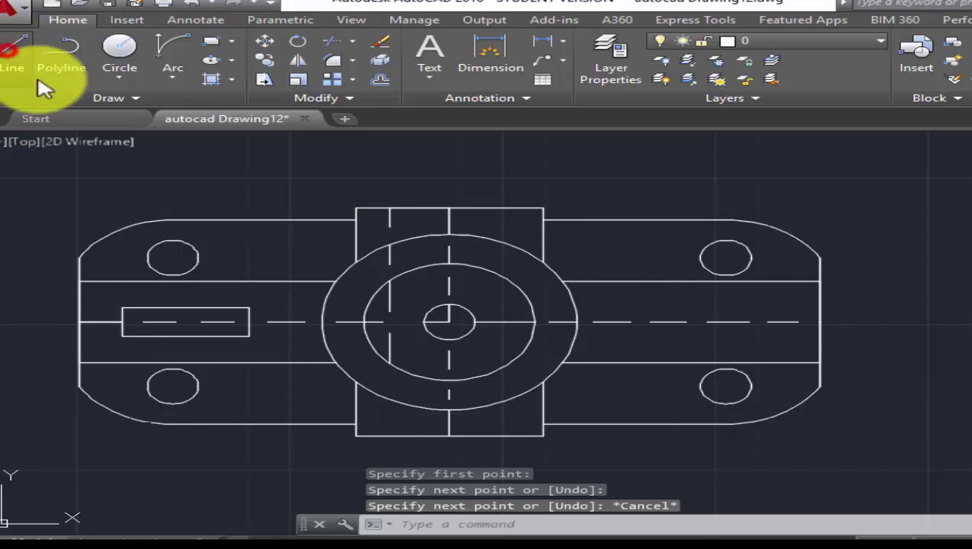
Step: Finish the left vertical line with dashes down to the boss's bottom edge
left_click(14, 61)
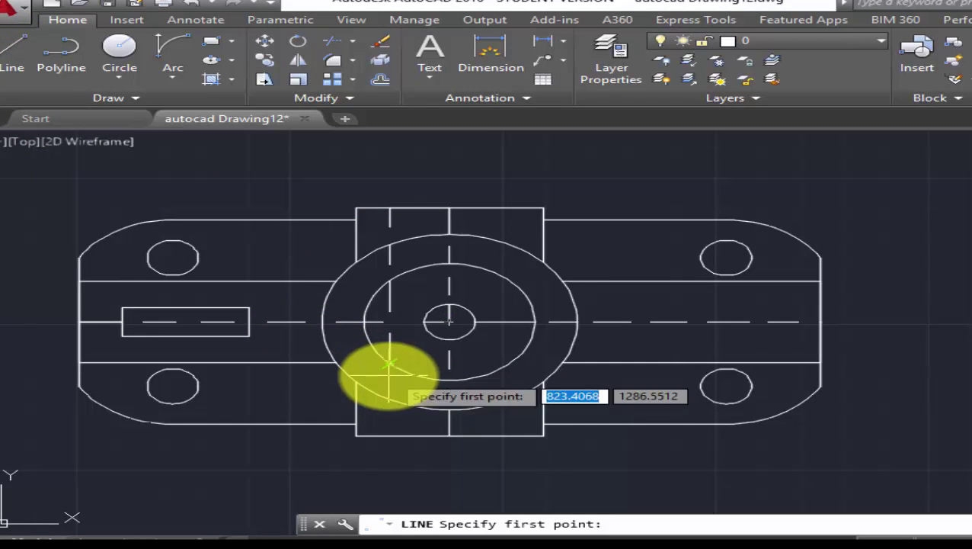
left_click(390, 398)
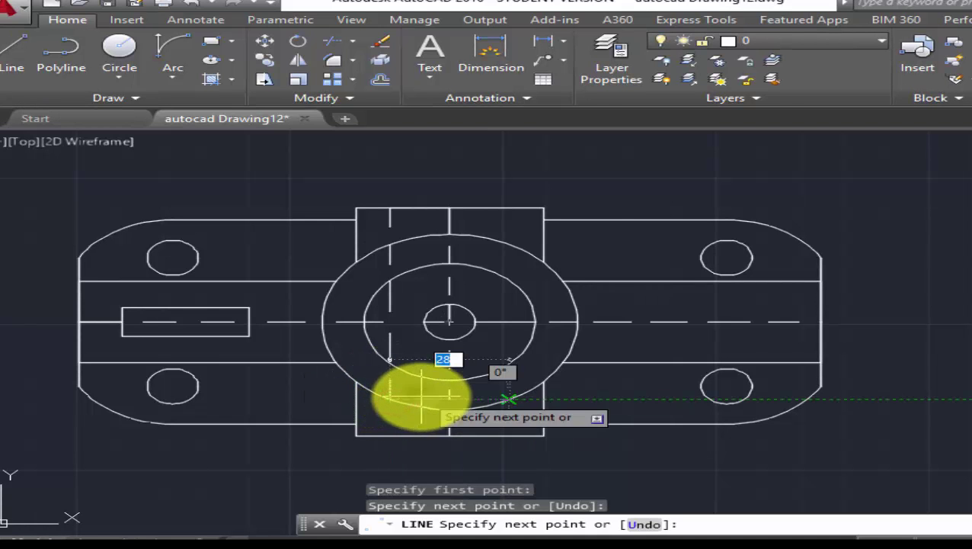
right_click(421, 393)
left_click(483, 240)
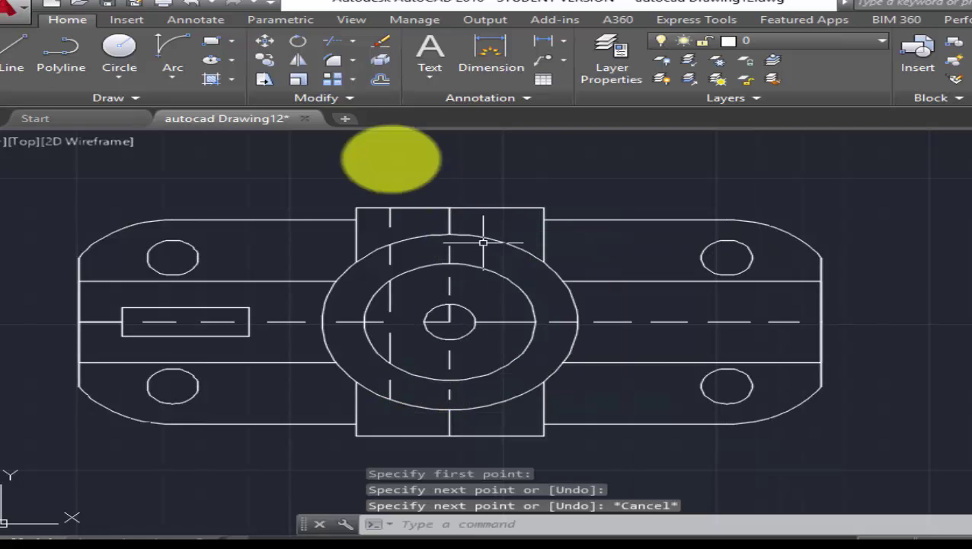
left_click(12, 50)
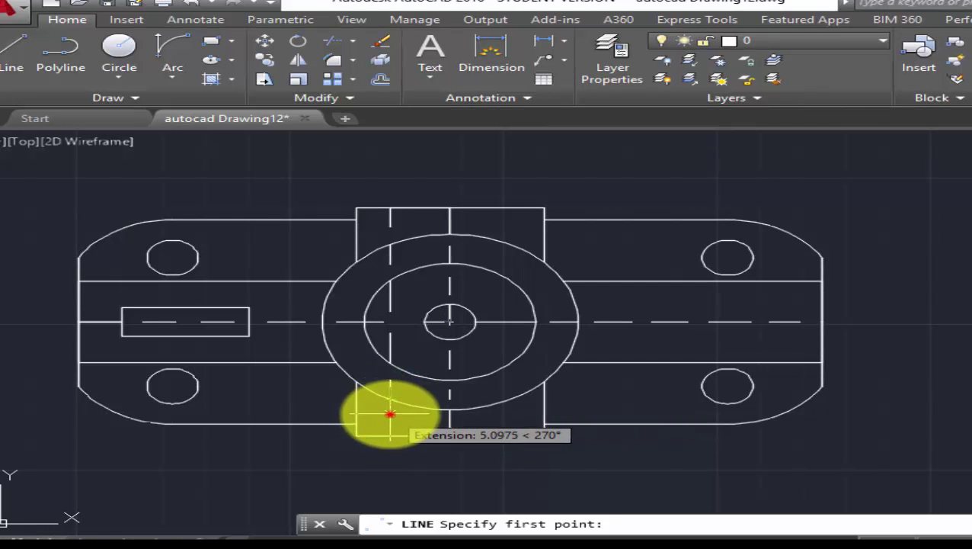
left_click(390, 415)
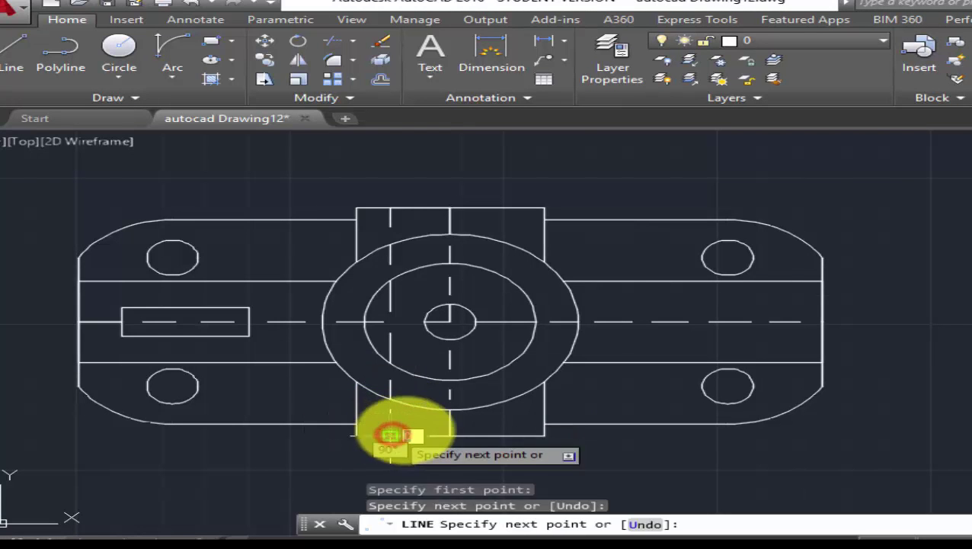
right_click(416, 422)
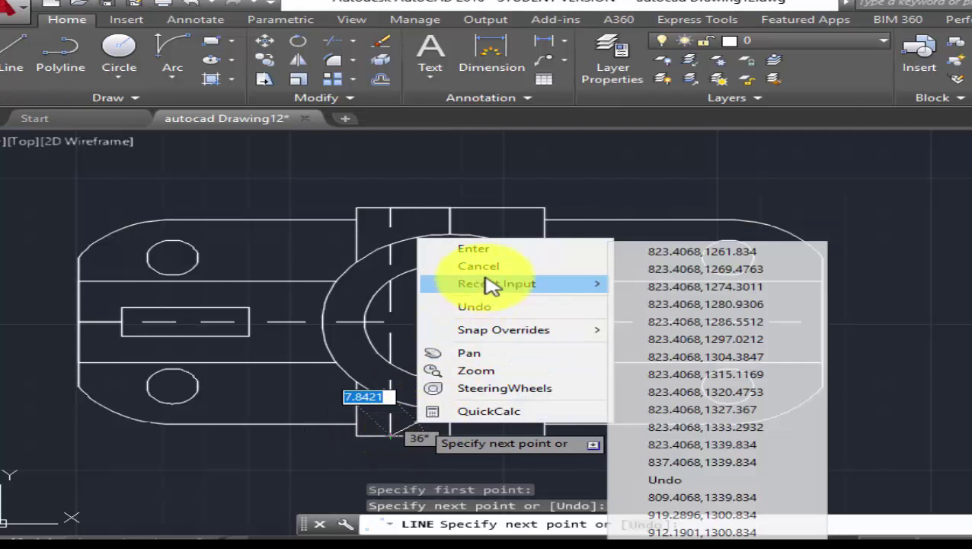
left_click(488, 266)
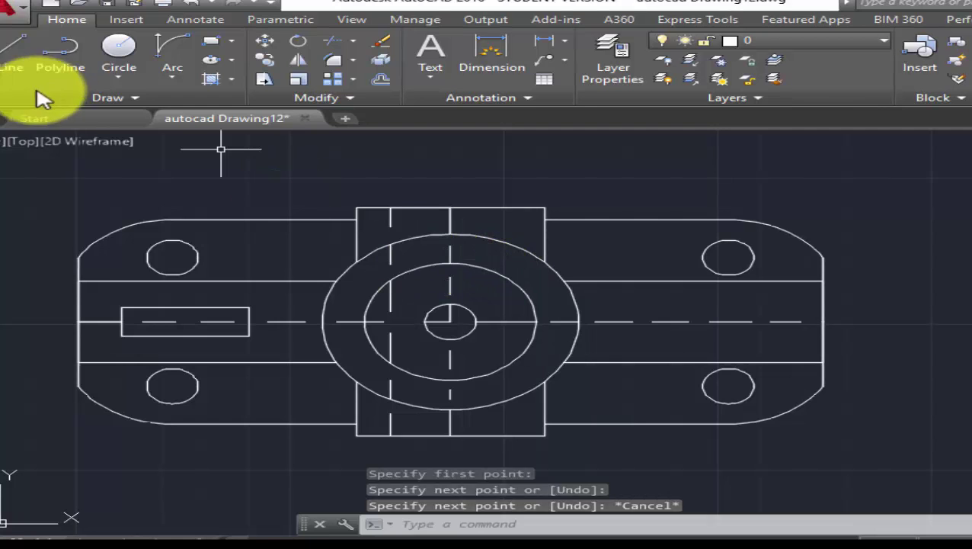
Step: Draw a short vertical dash 14 units right of the boss centre, below the top edge
left_click(15, 57)
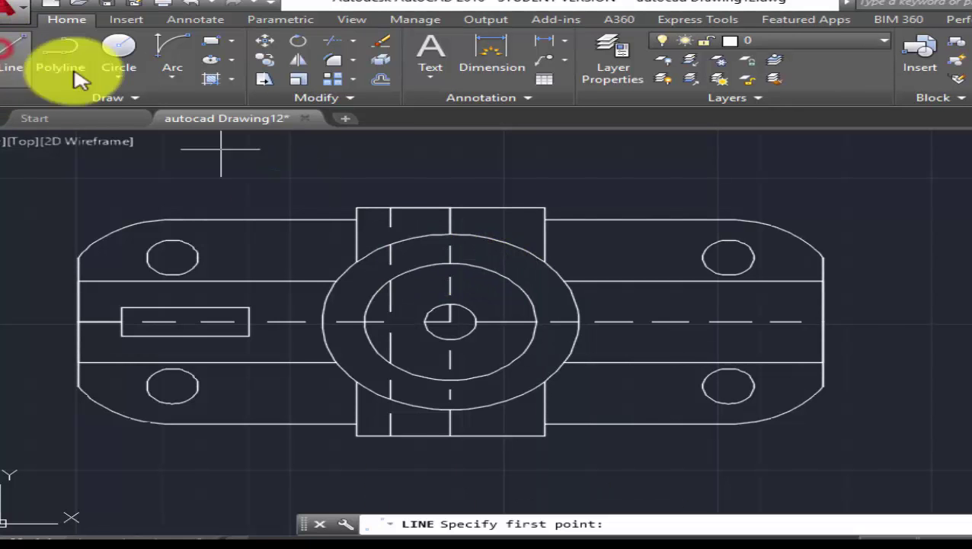
left_click(449, 207)
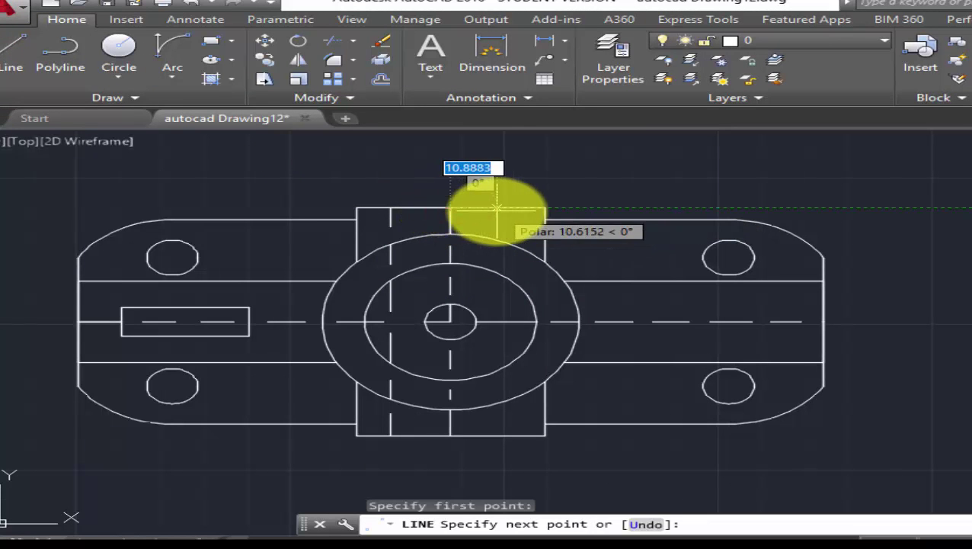
key("Return")
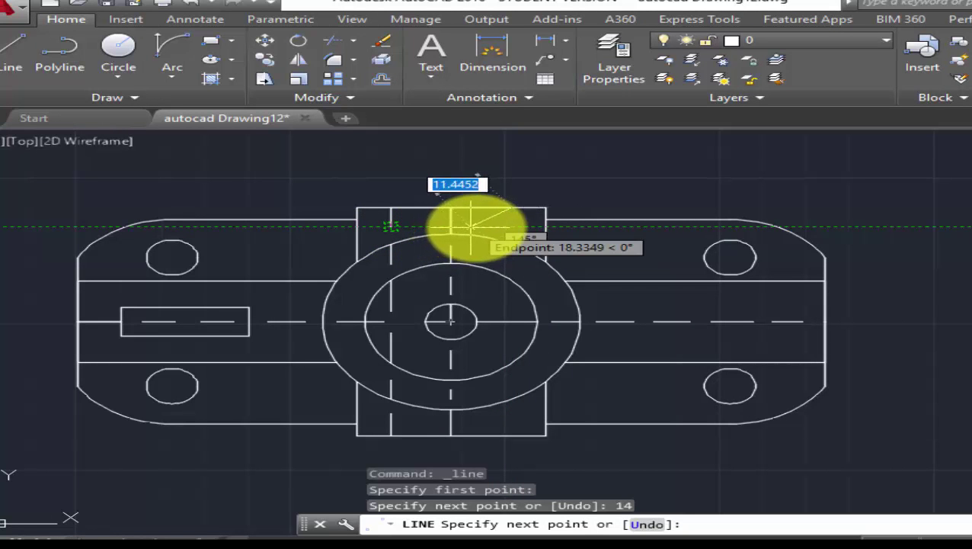
left_click(509, 226)
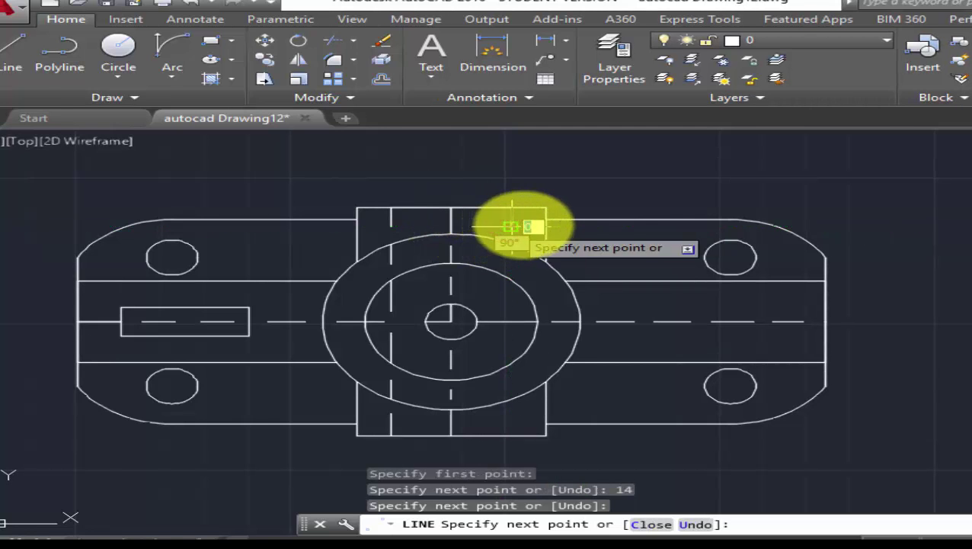
right_click(643, 218)
left_click(648, 218)
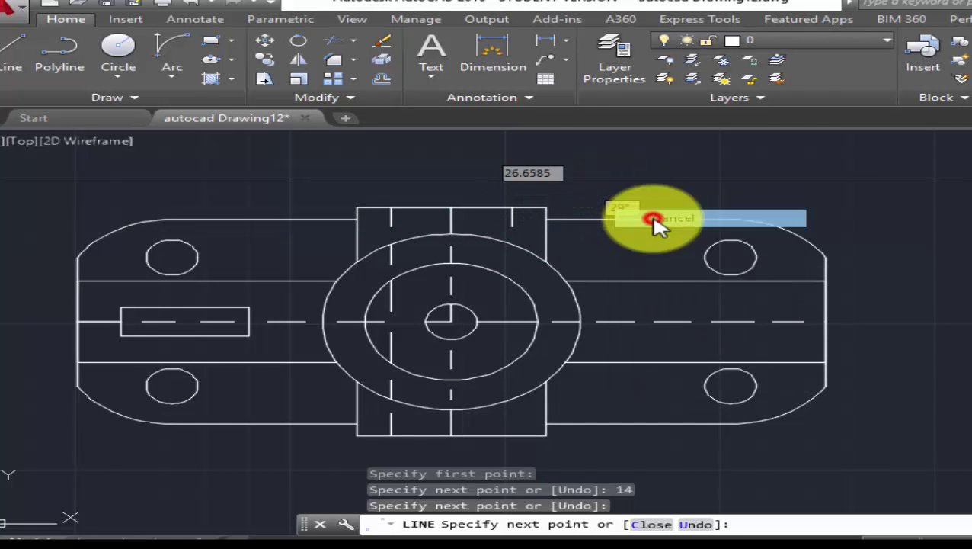
left_click(17, 74)
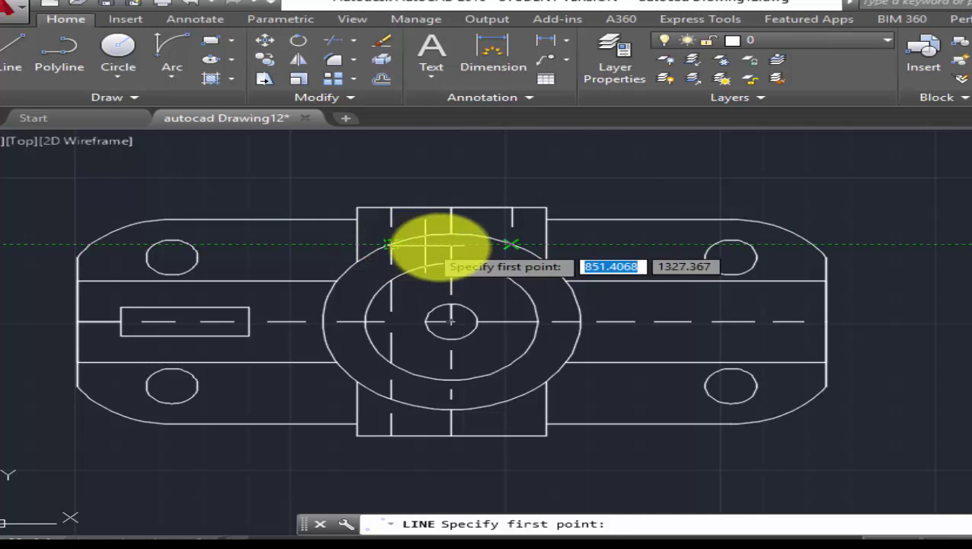
Step: Add two more dashes on the right vertical line, down to just above the boss centre
left_click(511, 245)
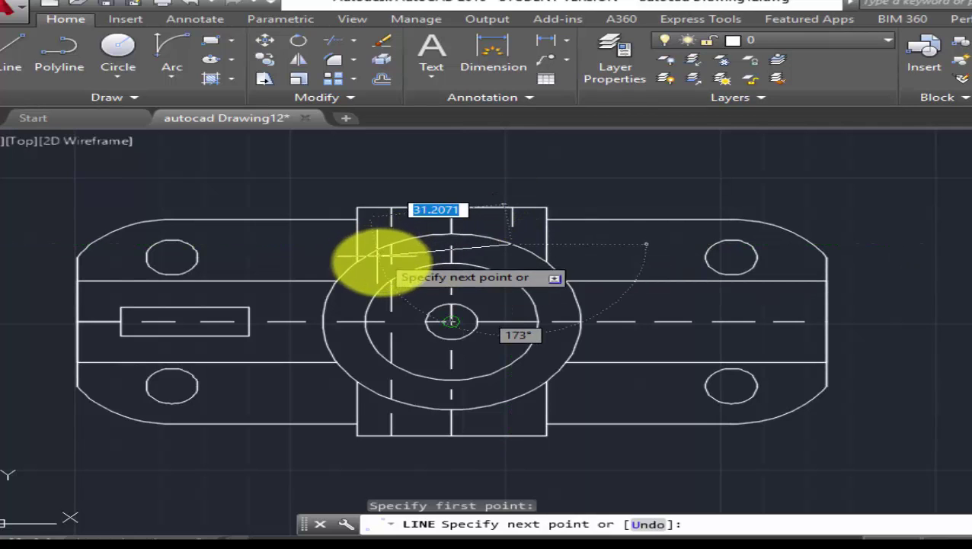
left_click(512, 265)
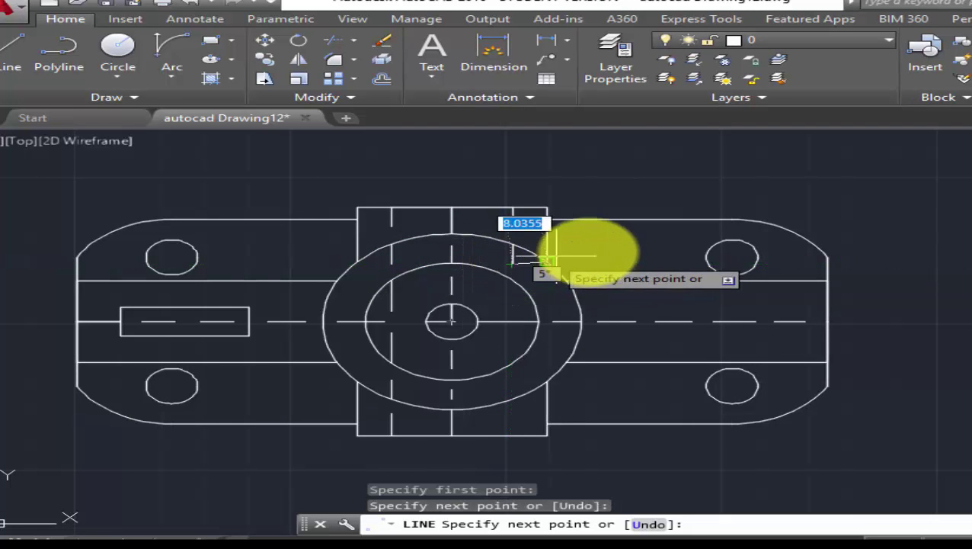
right_click(588, 252)
left_click(626, 278)
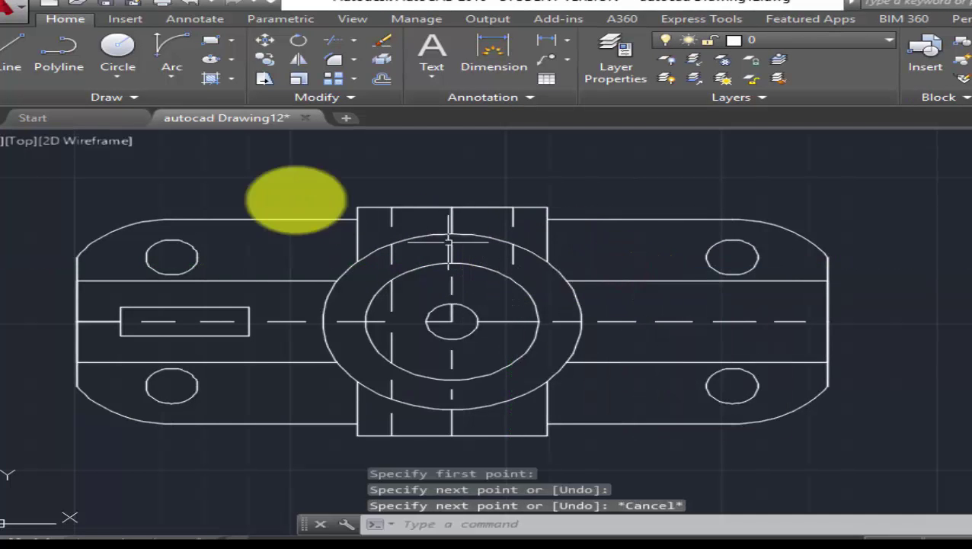
left_click(9, 51)
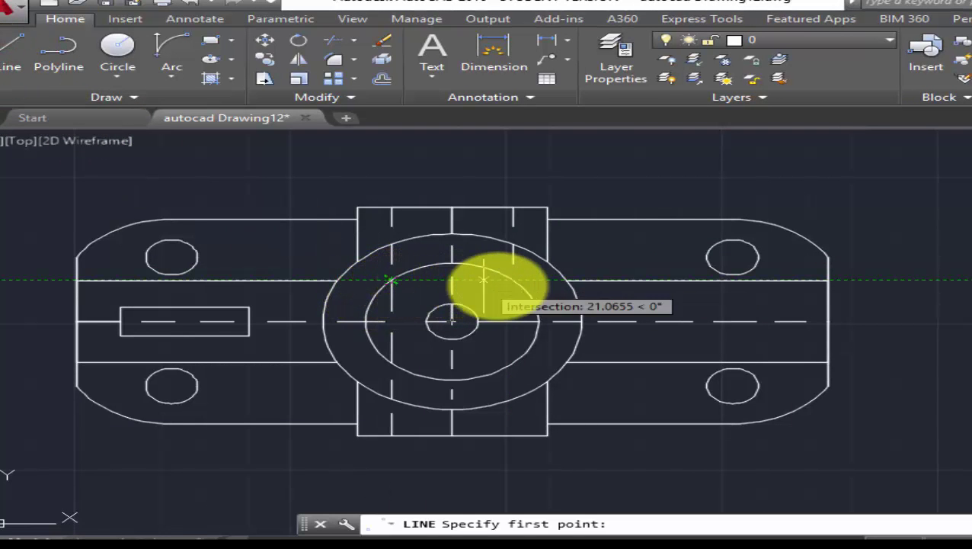
left_click(512, 280)
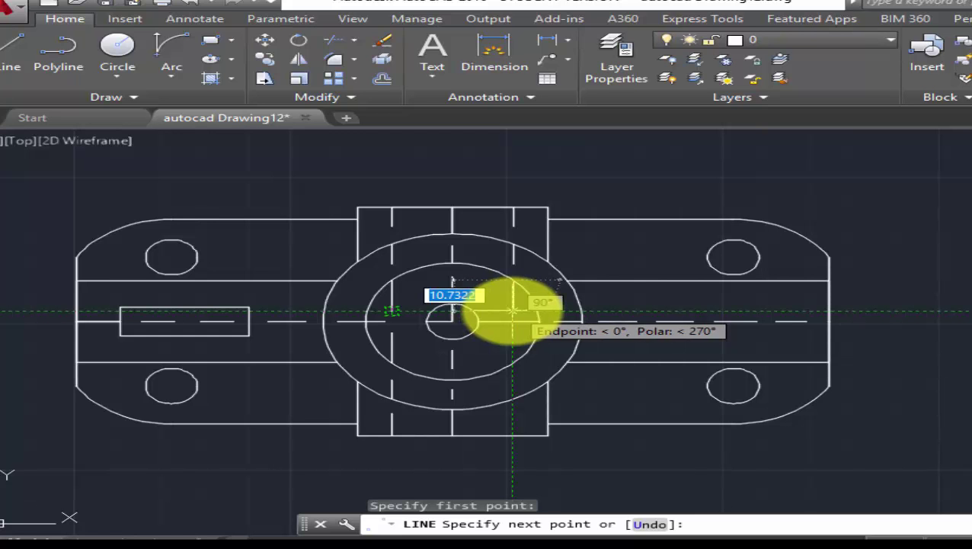
left_click(512, 309)
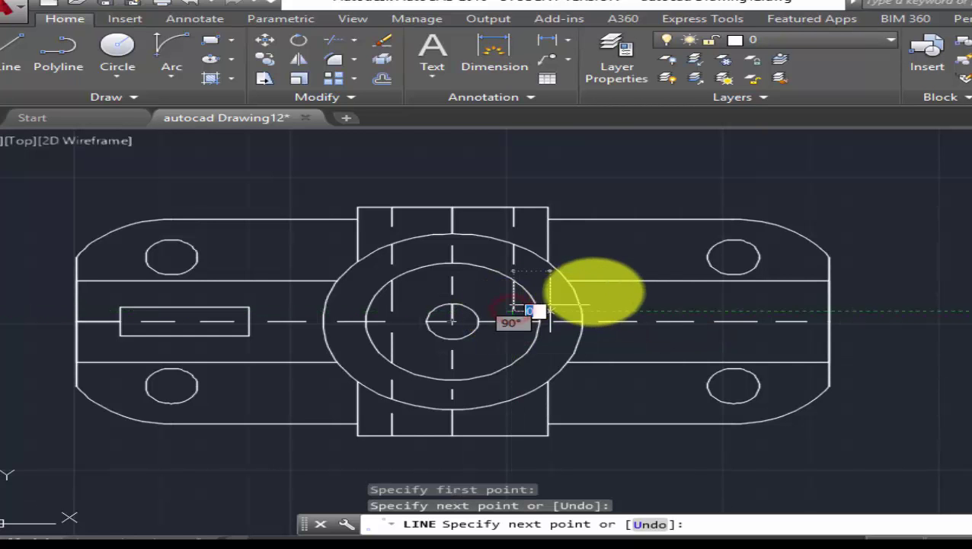
right_click(607, 294)
left_click(632, 319)
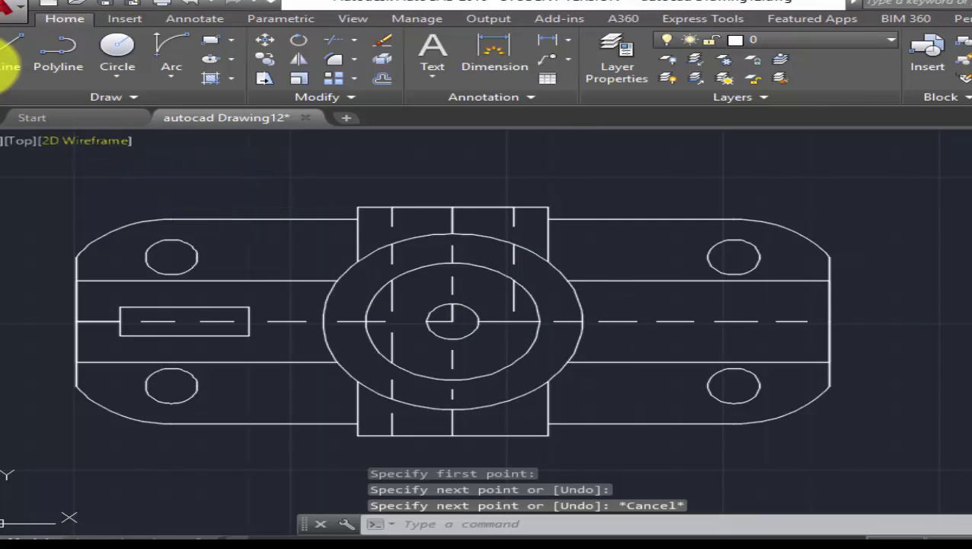
Step: Draw three dashes on the right vertical line from below the boss centre to the bottom edge
left_click(6, 61)
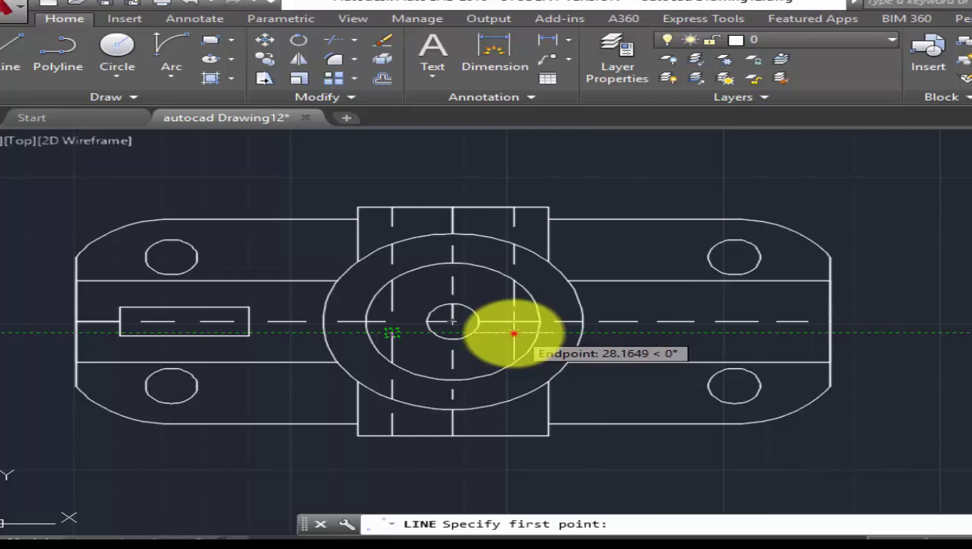
left_click(514, 333)
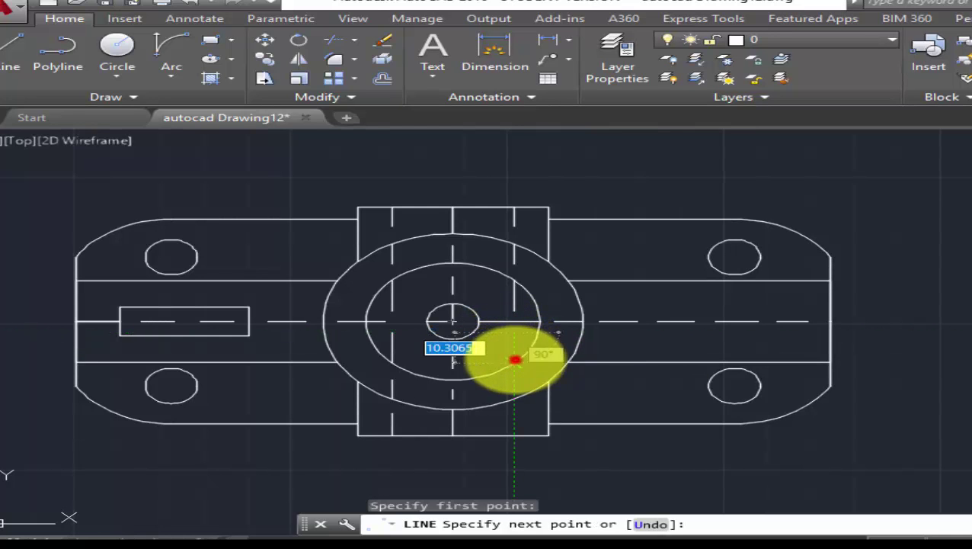
right_click(640, 349)
left_click(670, 372)
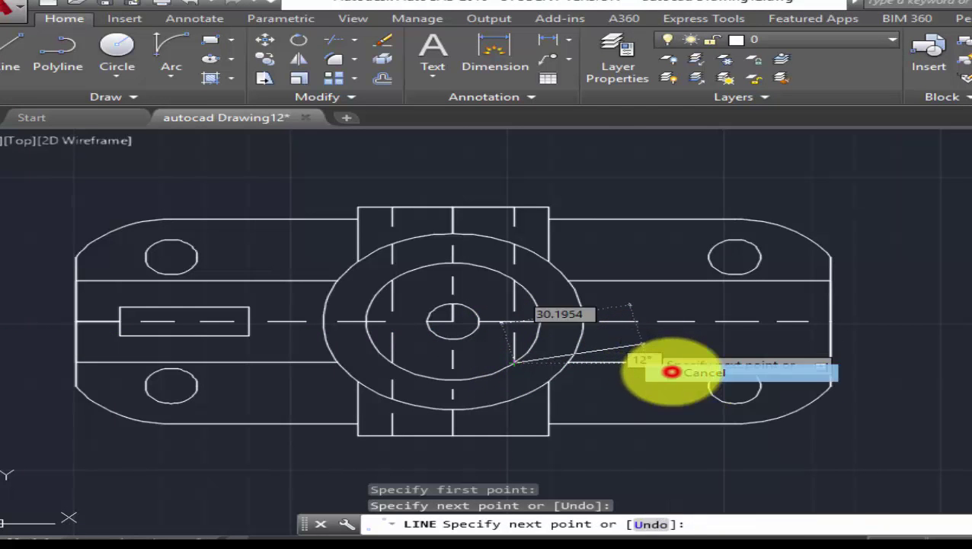
left_click(12, 57)
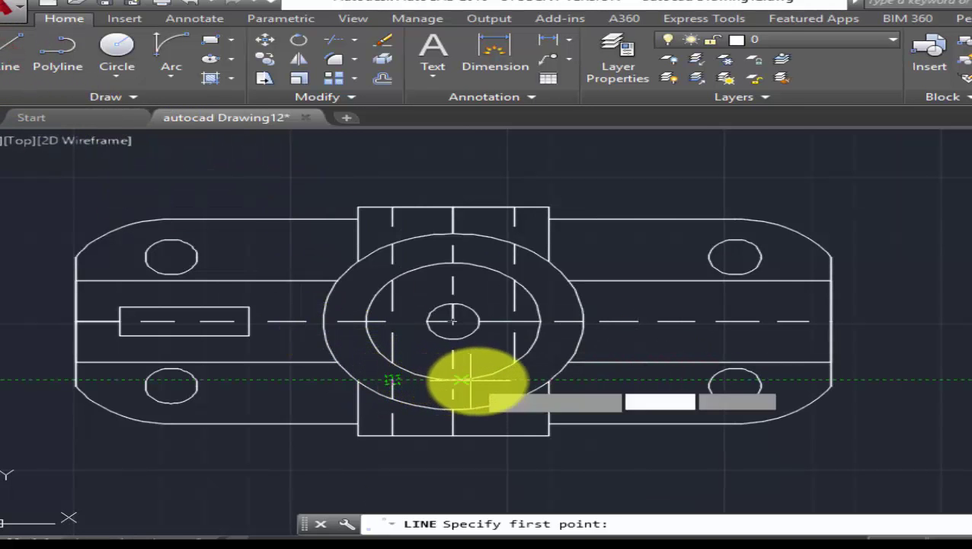
left_click(516, 379)
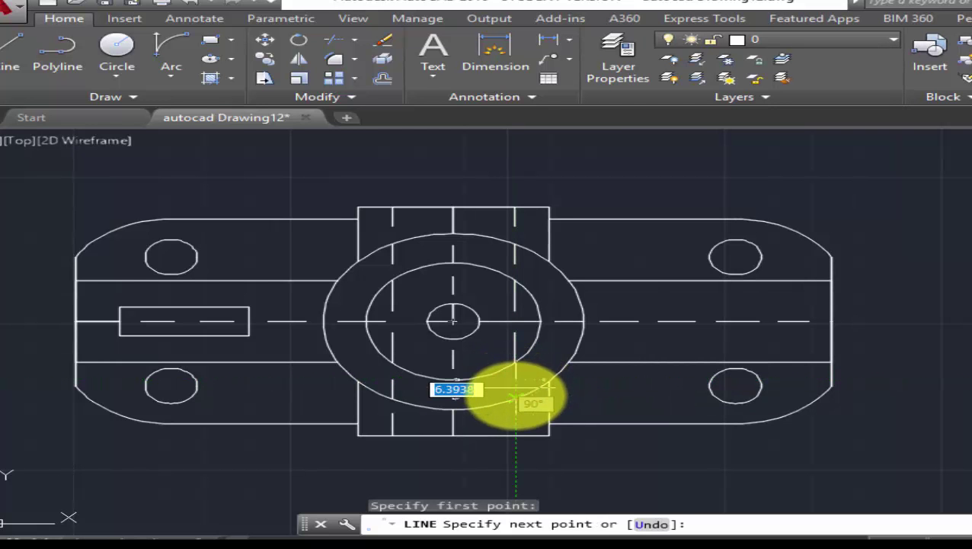
left_click(515, 396)
right_click(619, 397)
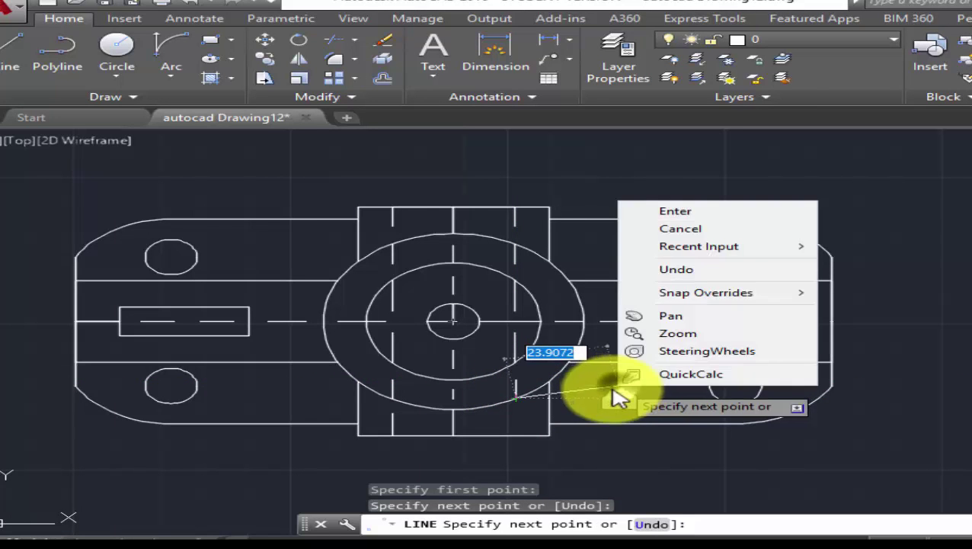
left_click(671, 228)
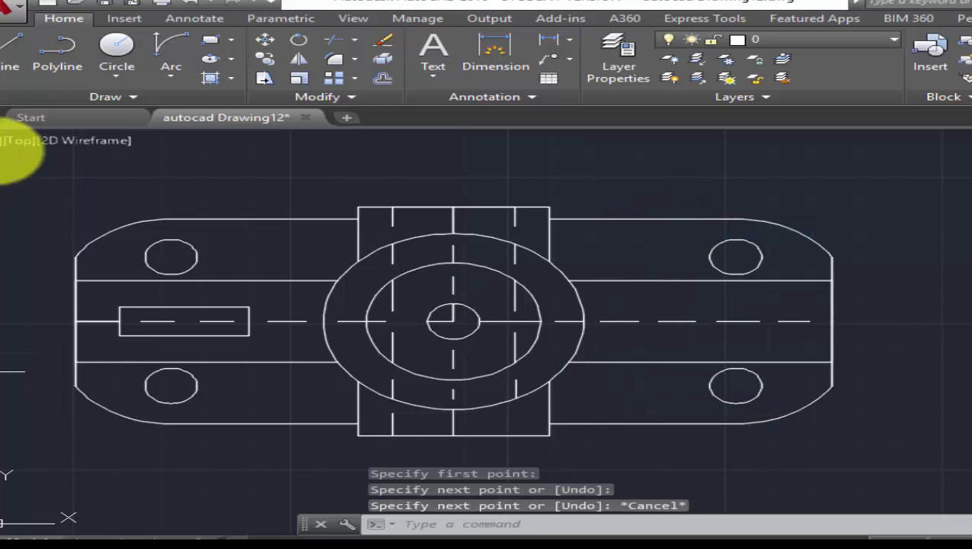
left_click(7, 45)
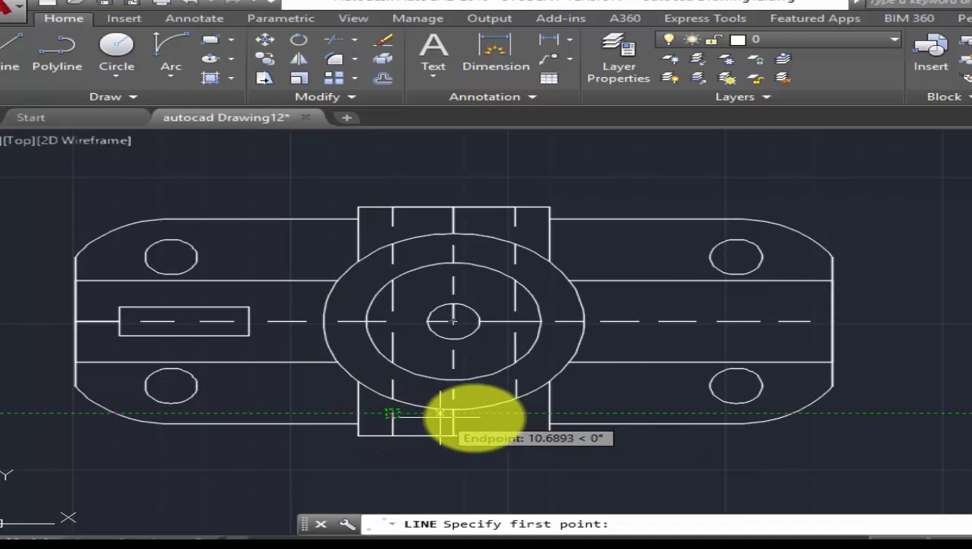
left_click(517, 412)
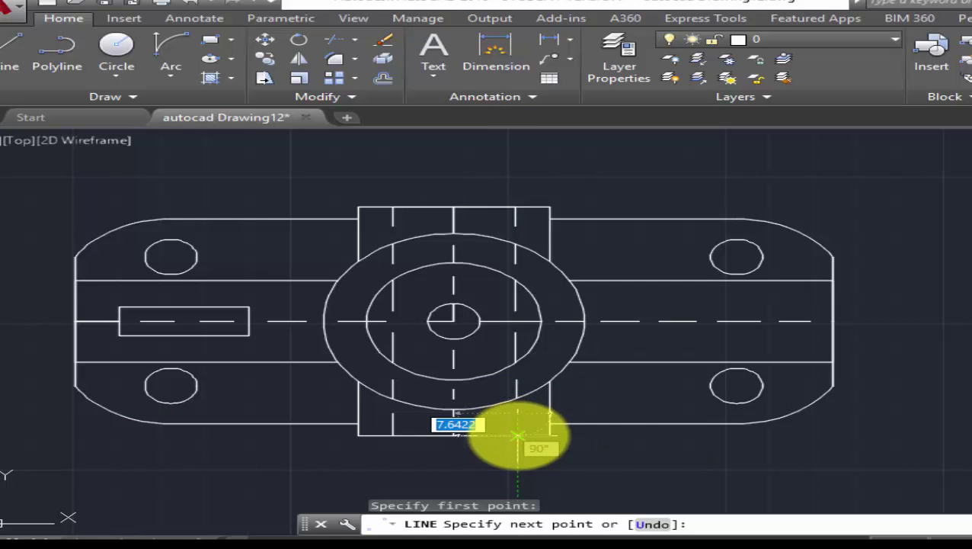
right_click(615, 387)
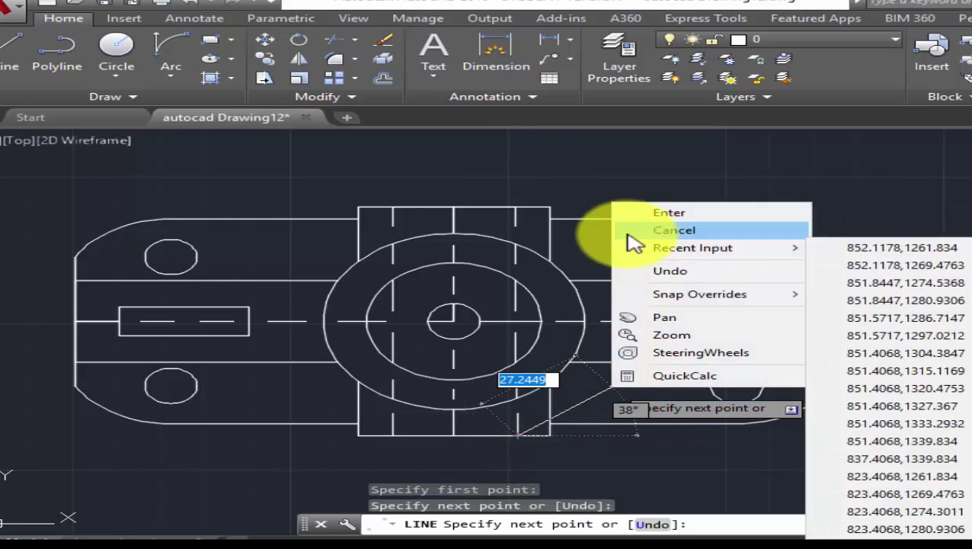
left_click(631, 229)
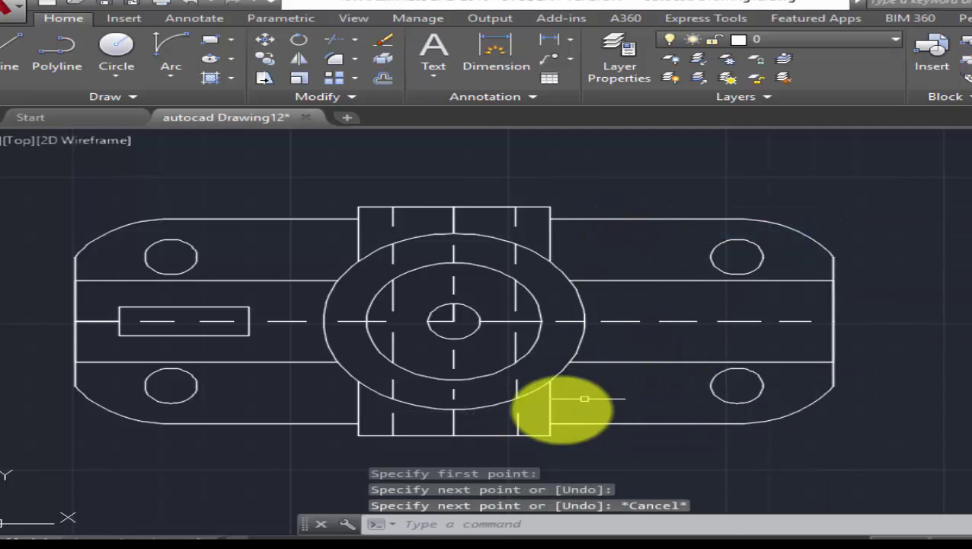